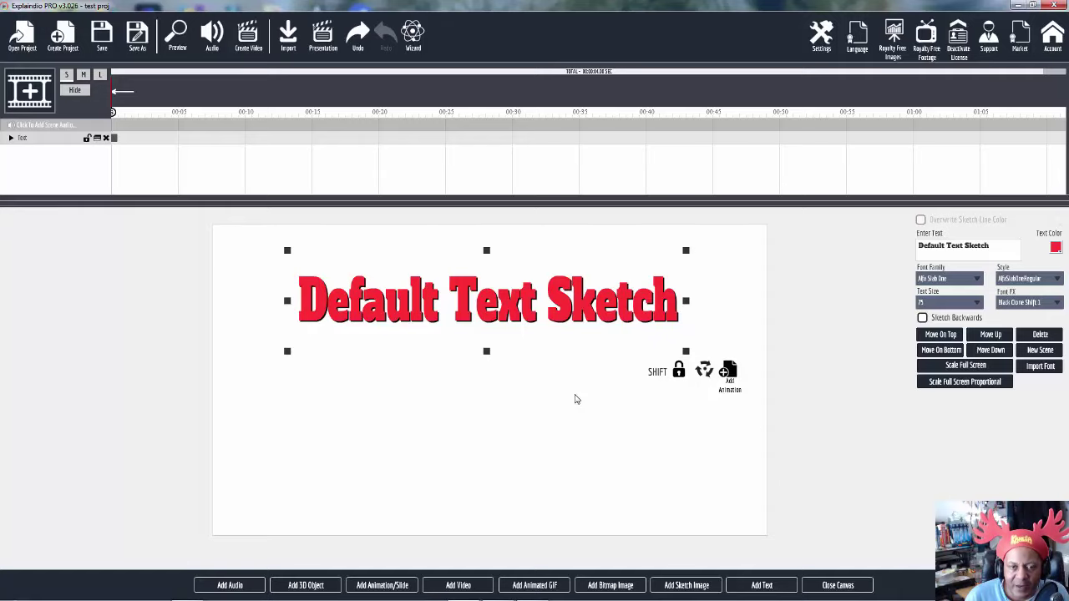
# Close the canvas and add a Sketch By Hand effect to the Text layer
pyautogui.click(839, 587)
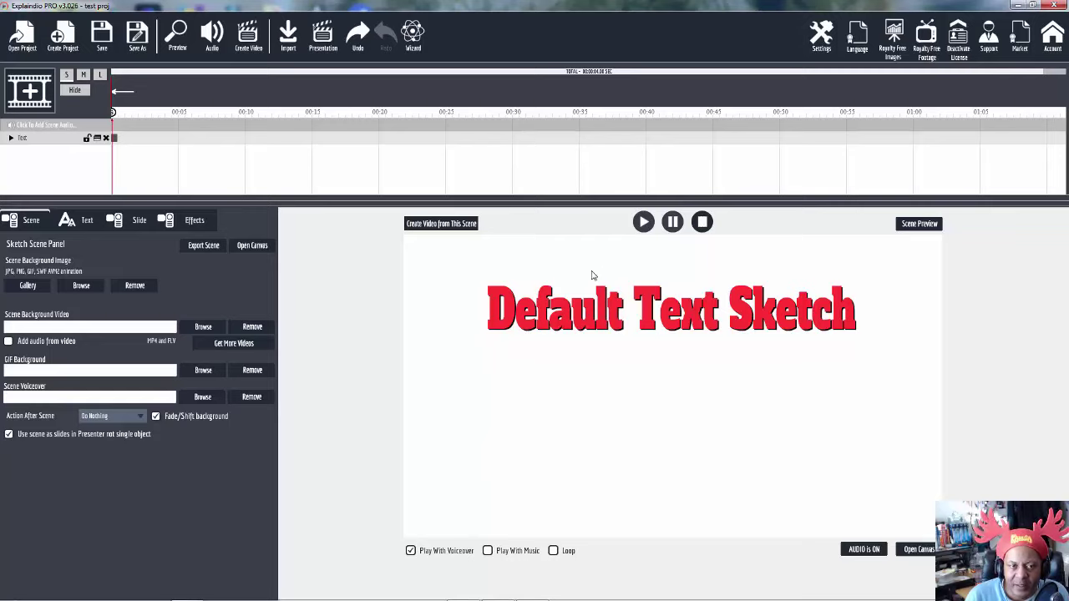
pyautogui.click(11, 139)
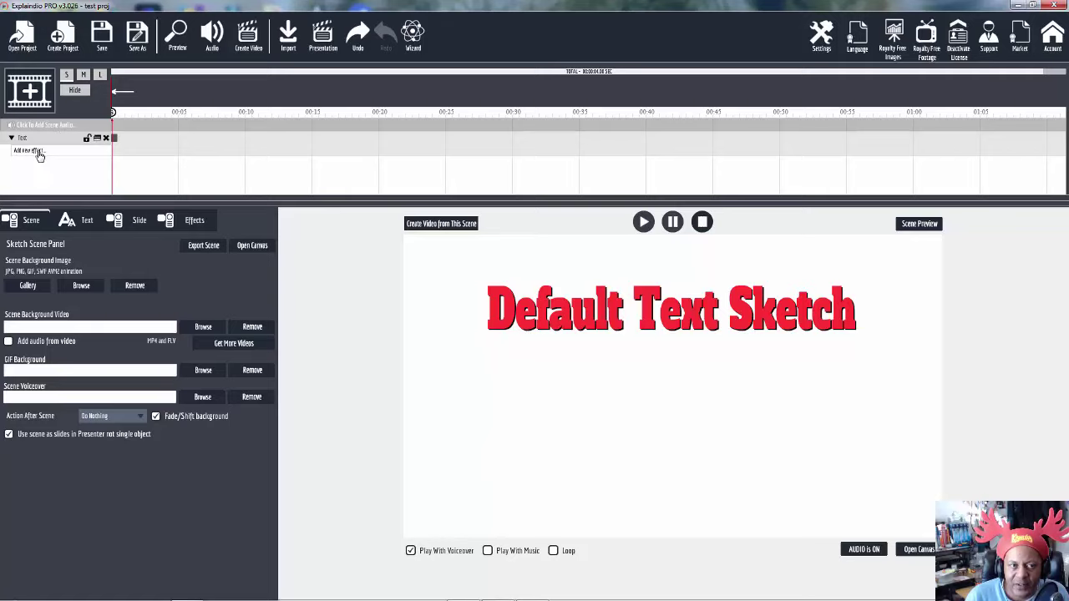
pyautogui.click(42, 155)
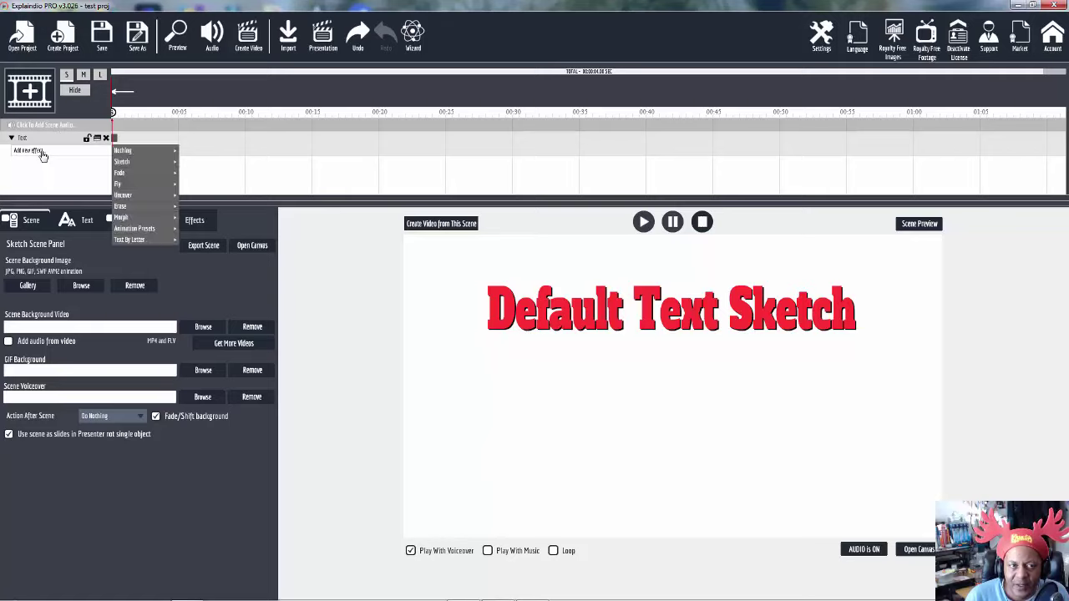
pyautogui.moveTo(142, 162)
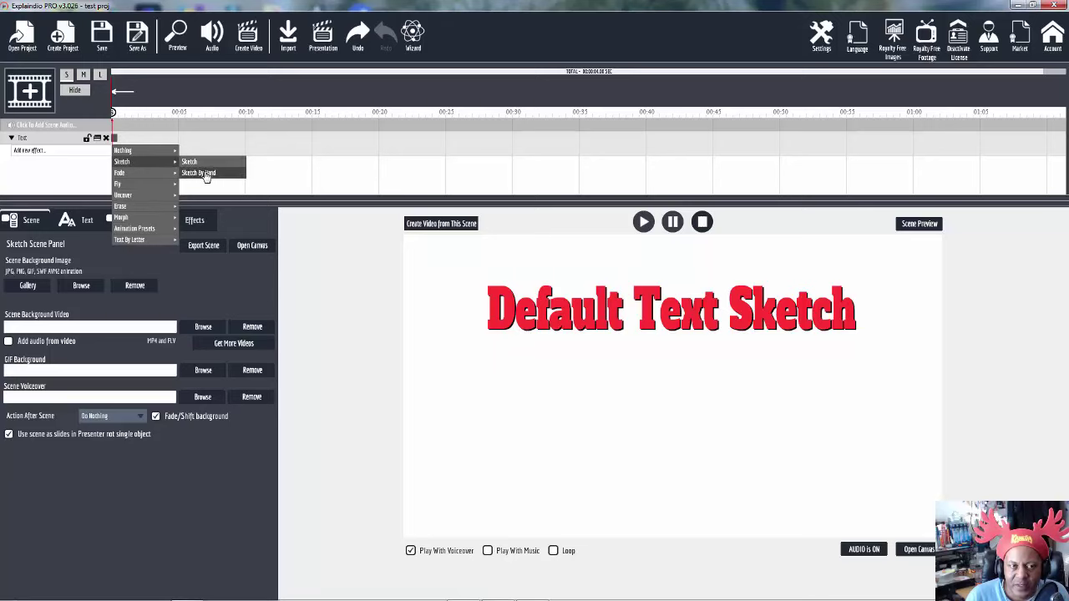
pyautogui.click(201, 173)
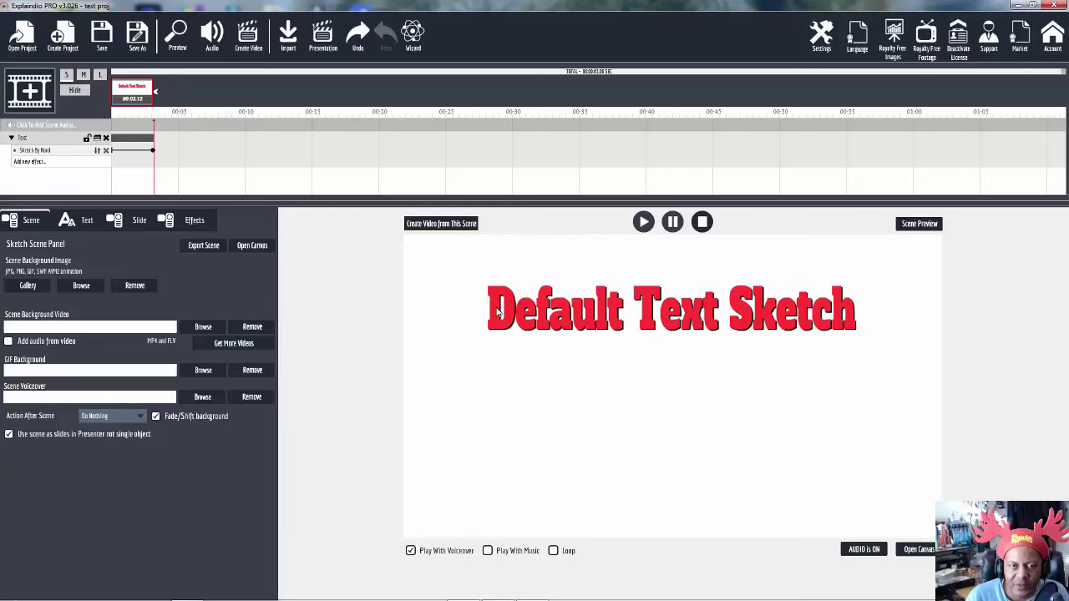
# On the canvas, shrink the Default Text Sketch text, place it in the slide's upper-left corner, and close the canvas
pyautogui.click(919, 550)
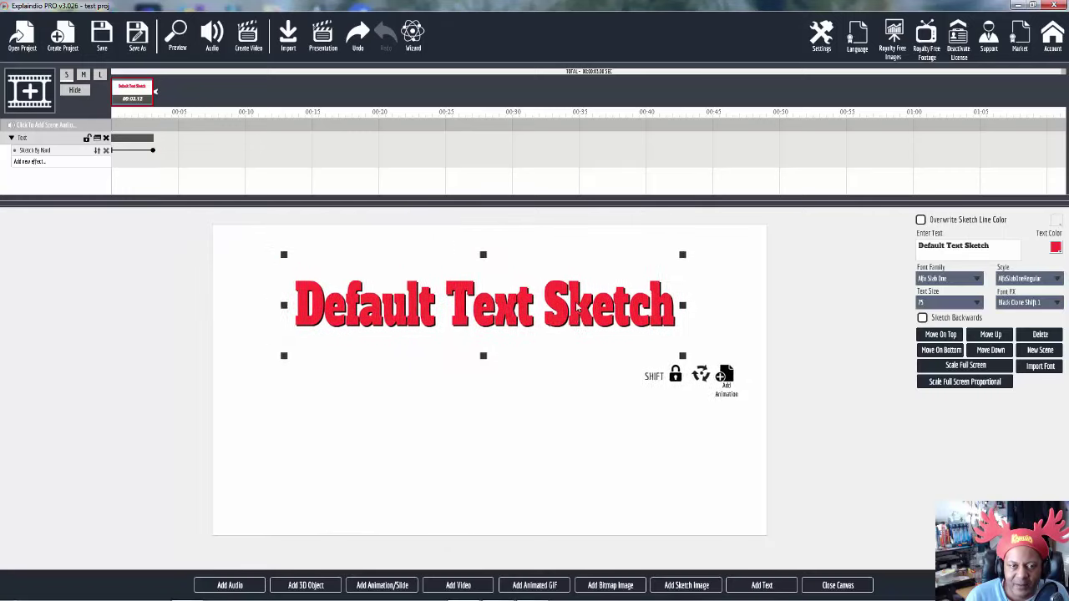
pyautogui.moveTo(578, 306)
pyautogui.mouseDown()
pyautogui.moveTo(527, 282)
pyautogui.moveTo(545, 319)
pyautogui.moveTo(560, 312)
pyautogui.mouseUp()
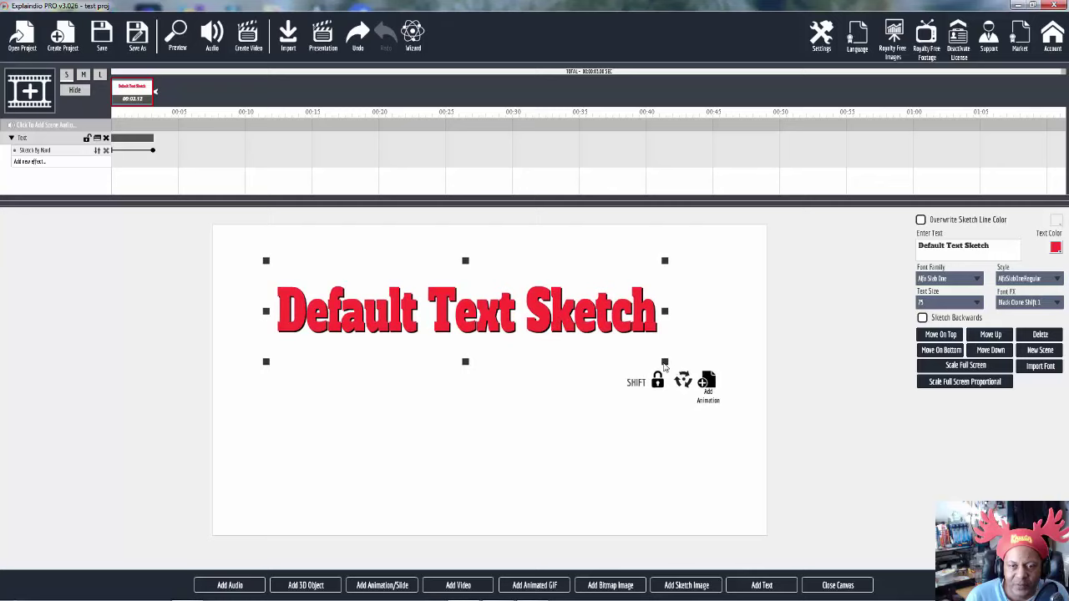
pyautogui.moveTo(665, 365); pyautogui.dragTo(548, 336)
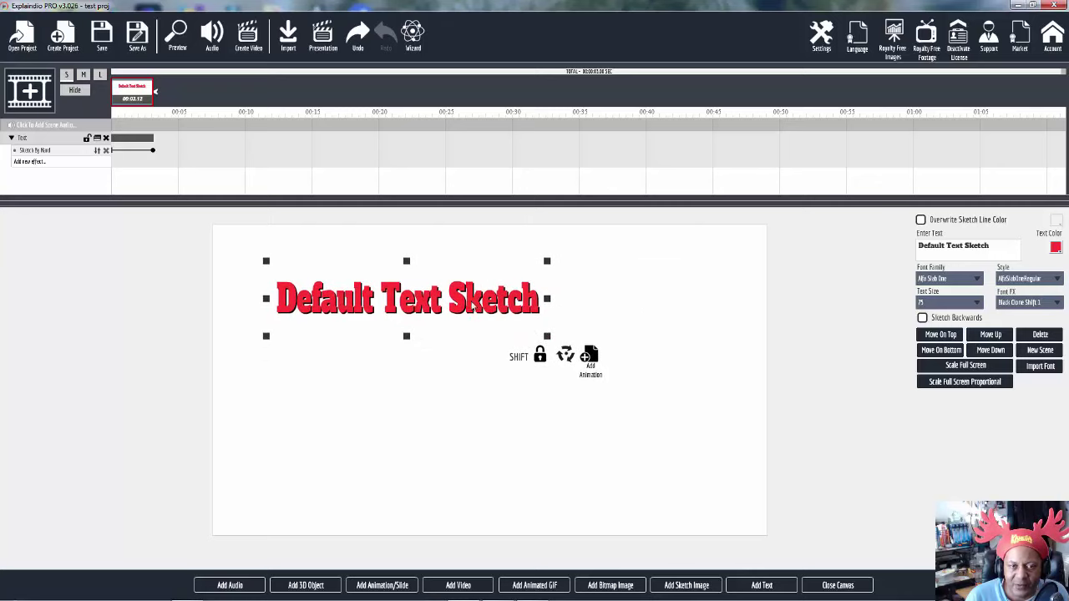
pyautogui.moveTo(473, 305); pyautogui.dragTo(435, 259)
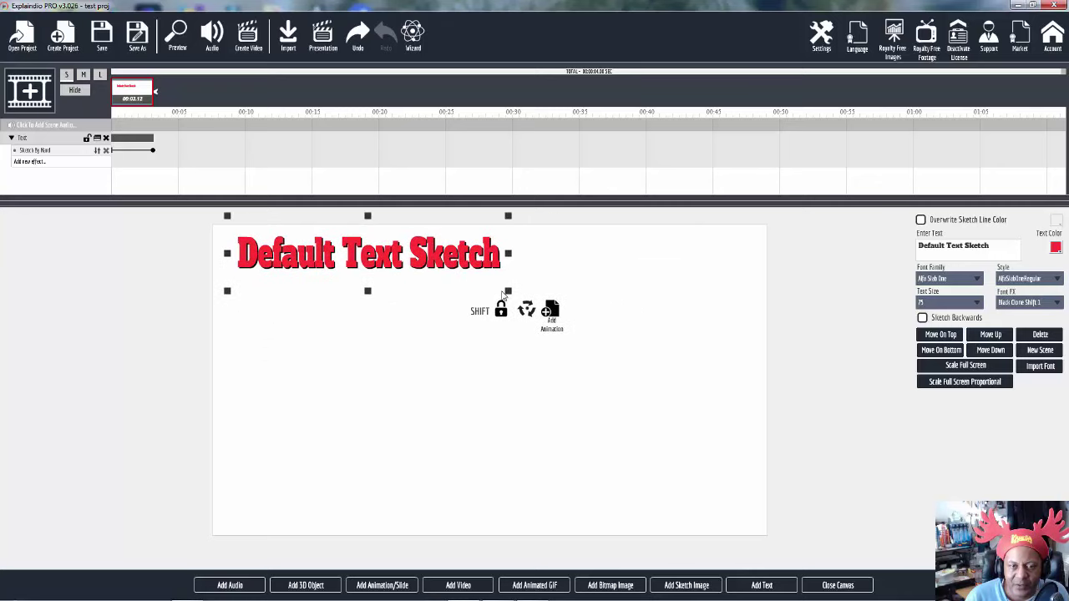
pyautogui.click(844, 586)
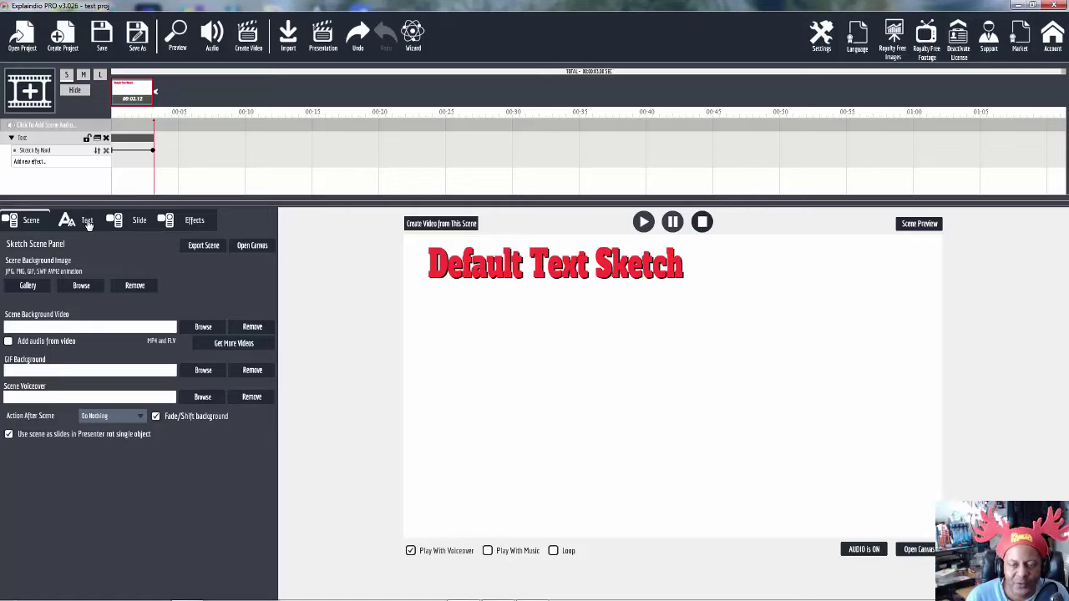
# Try the text layer's Draw Fill Text option by turning it off and back on
pyautogui.click(87, 222)
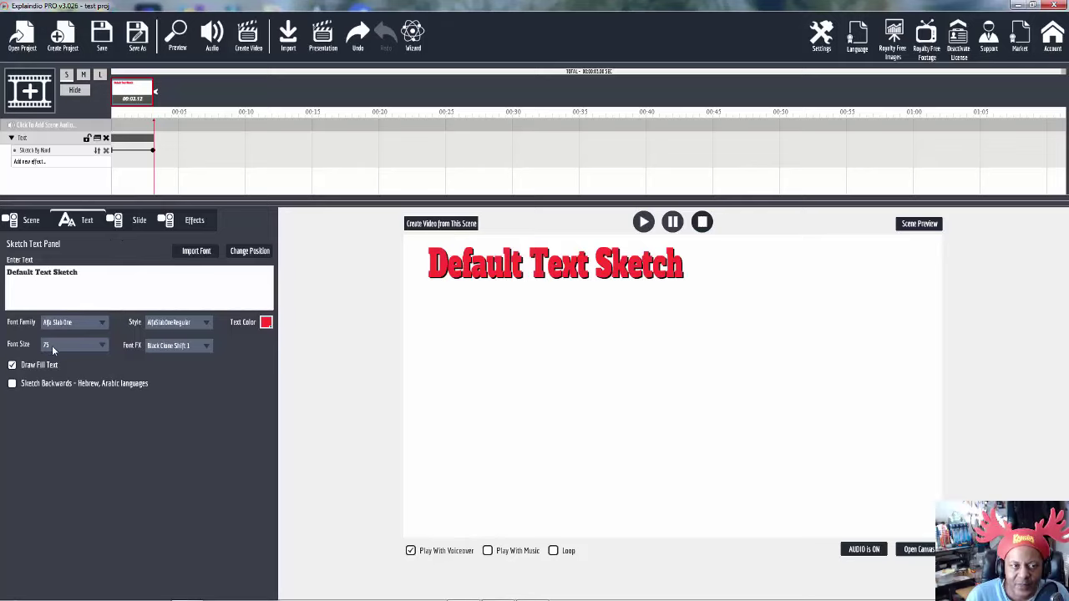
pyautogui.click(32, 140)
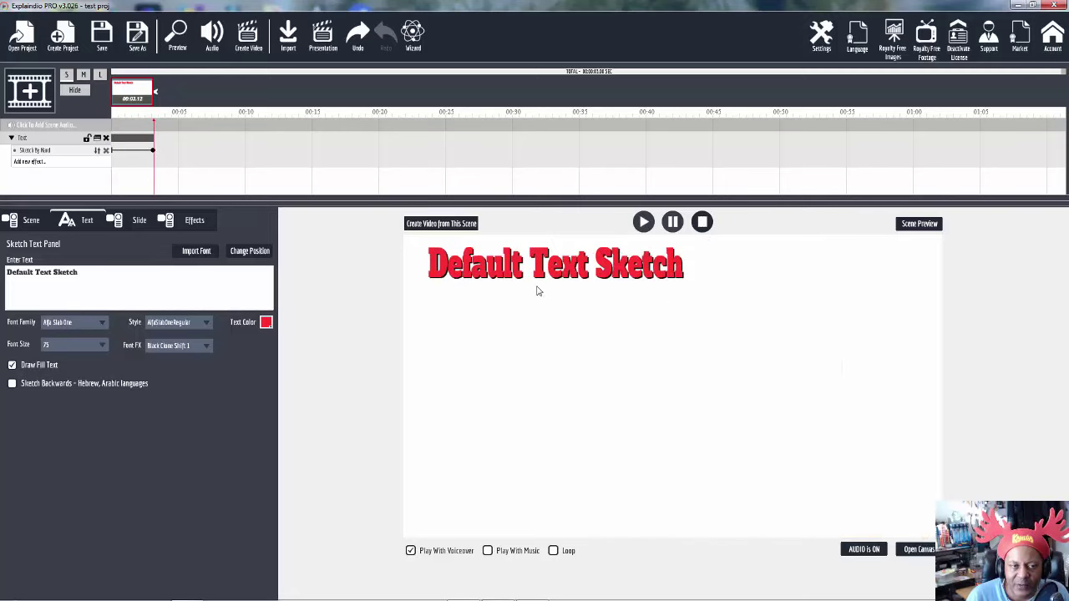
pyautogui.click(12, 366)
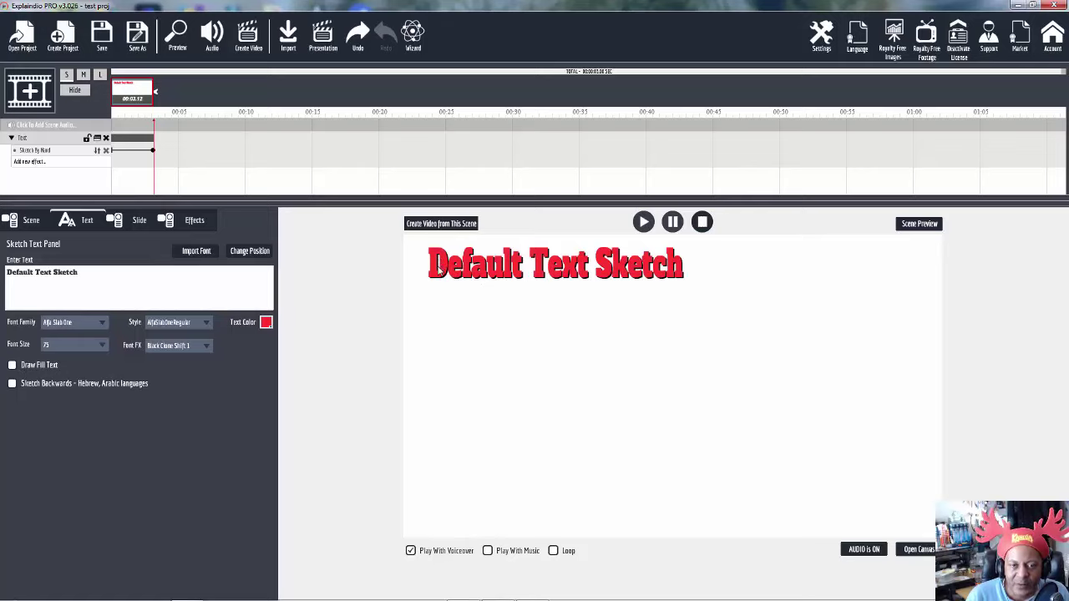
pyautogui.click(11, 366)
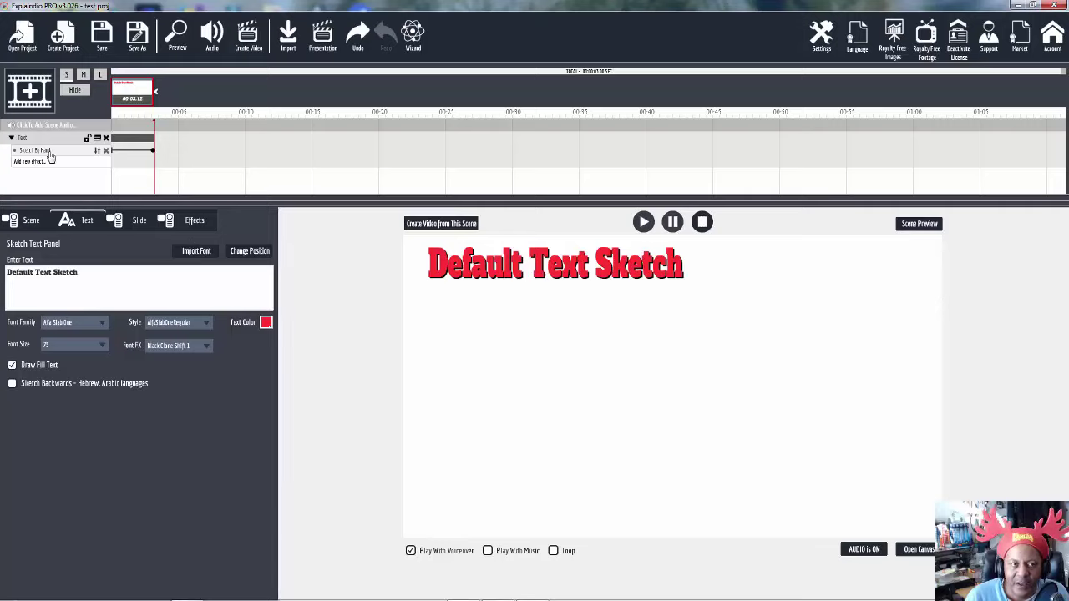
# Enable Overwrite Sketch Line Color in the settings of the text's Sketch By Hand effect
pyautogui.click(12, 139)
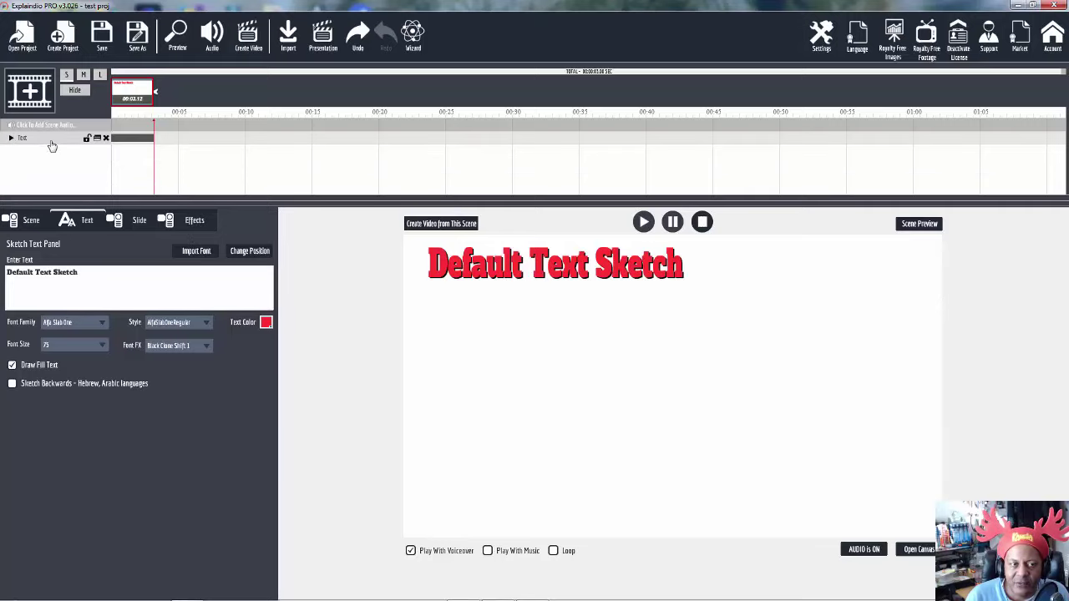
pyautogui.click(193, 222)
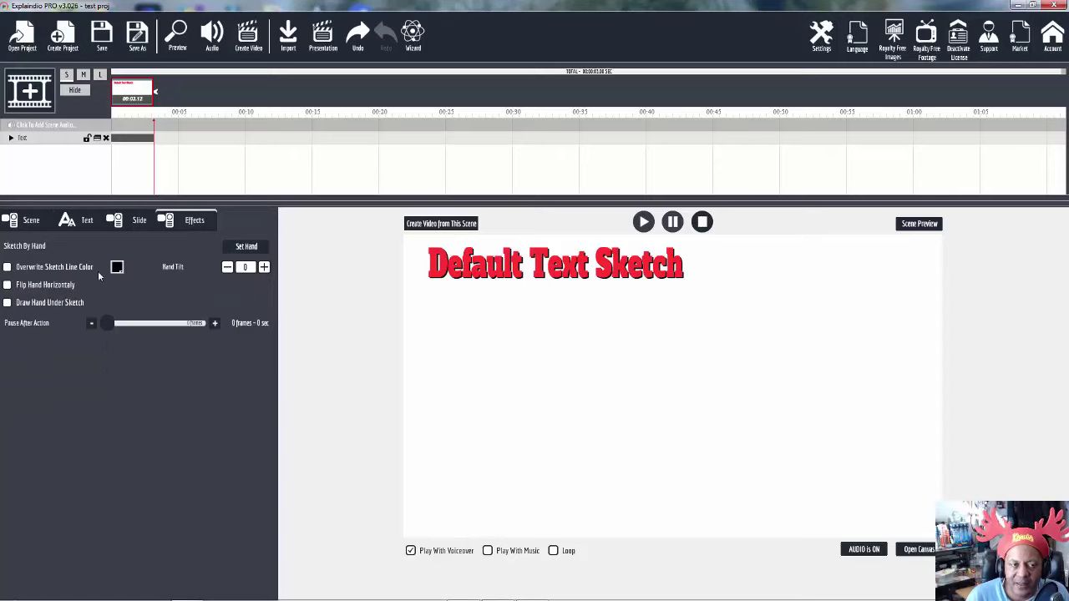
pyautogui.click(7, 267)
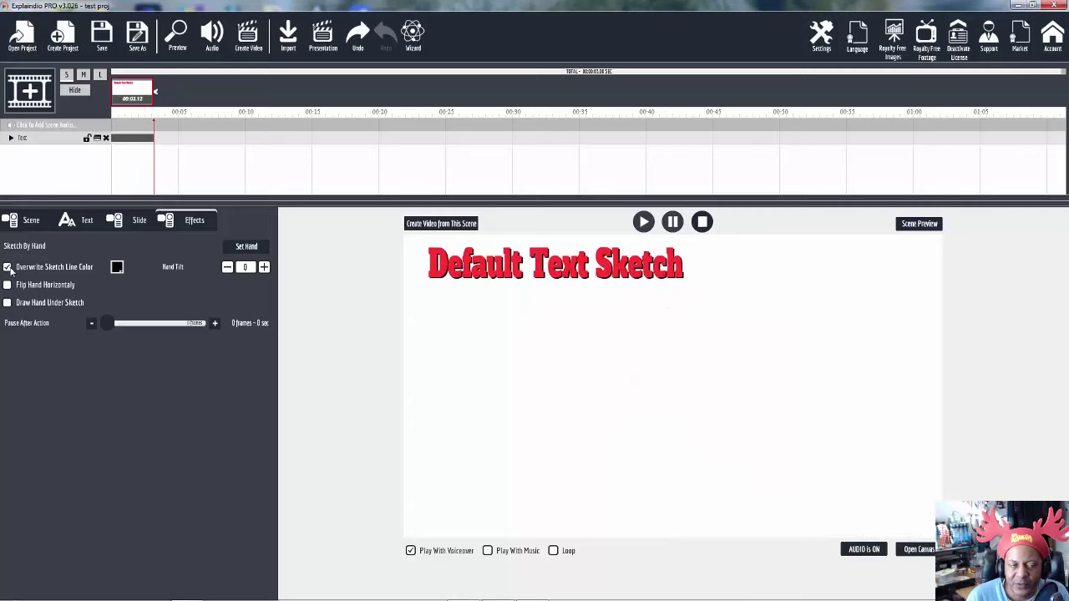
# Change the text color to light green and turn off Draw Fill Text
pyautogui.click(87, 222)
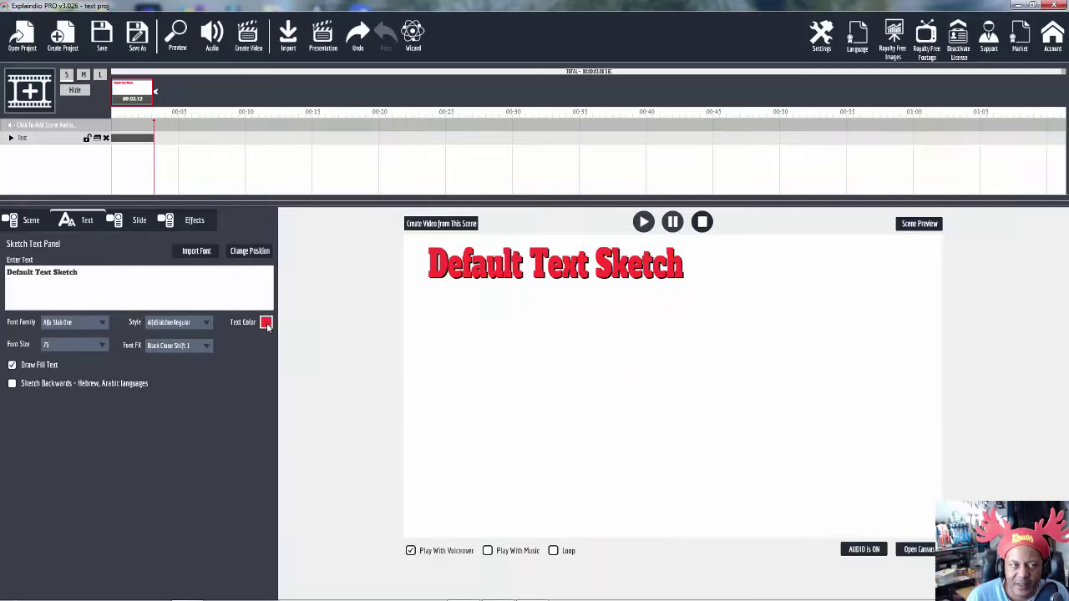
pyautogui.click(266, 322)
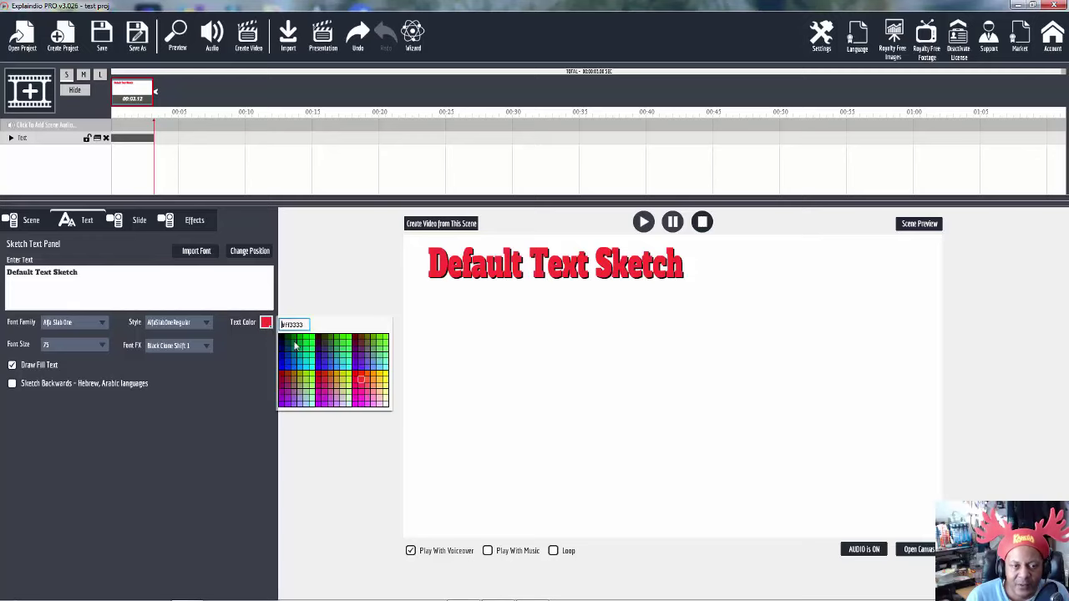
pyautogui.click(380, 358)
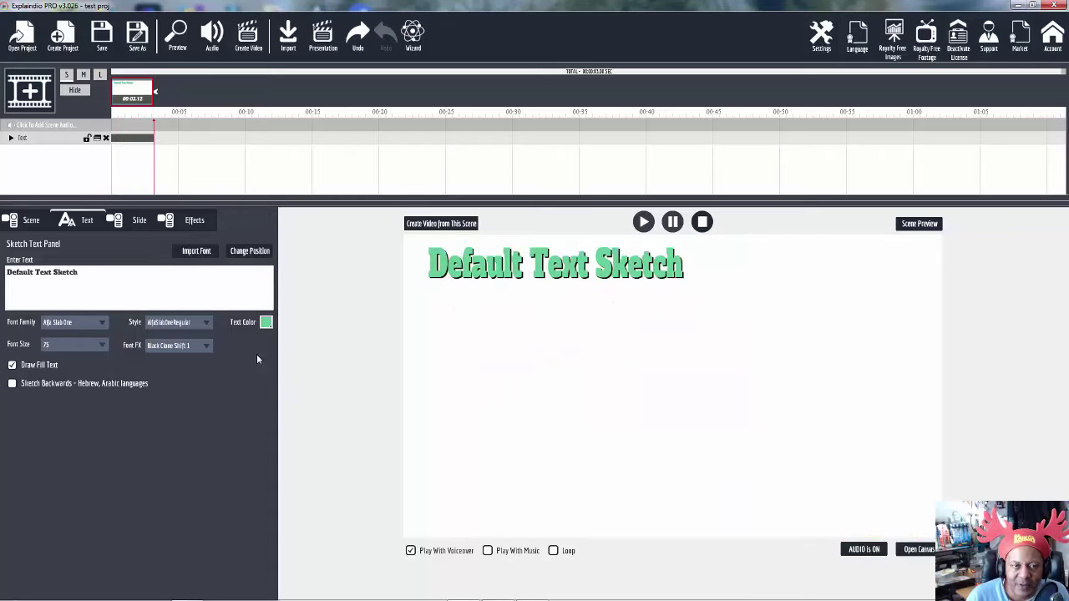
pyautogui.click(12, 366)
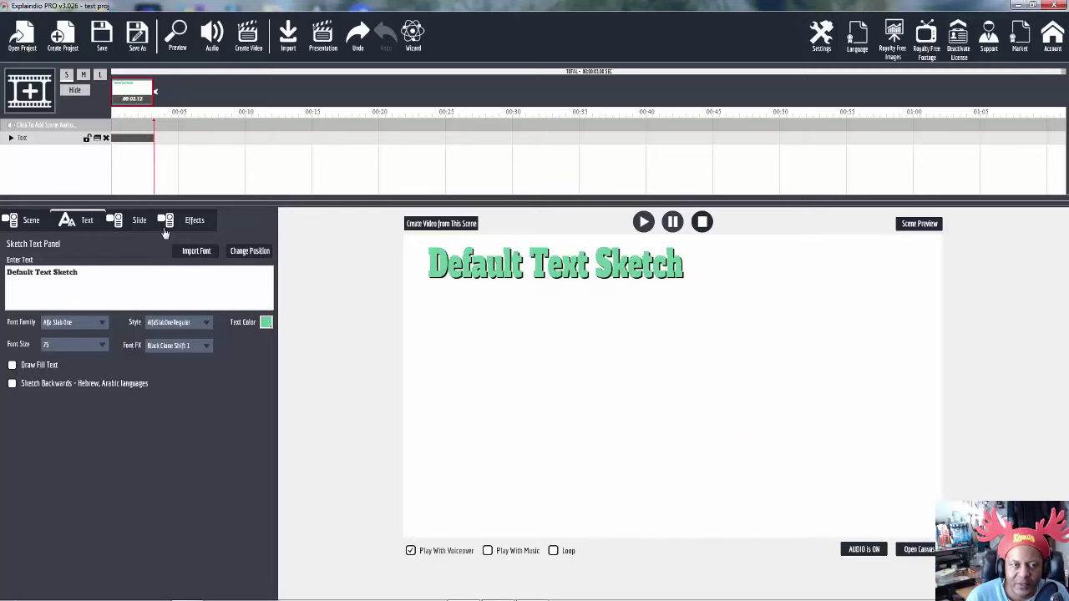
# Set the Sketch By Hand effect's overwrite line color to red and turn Draw Fill Text back on
pyautogui.click(194, 219)
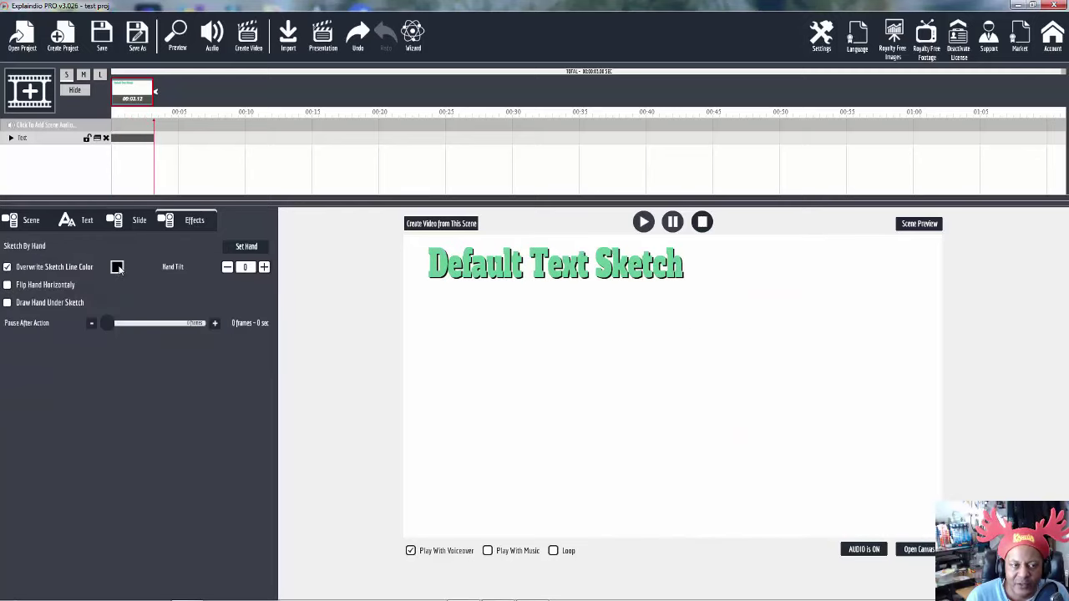
pyautogui.click(117, 267)
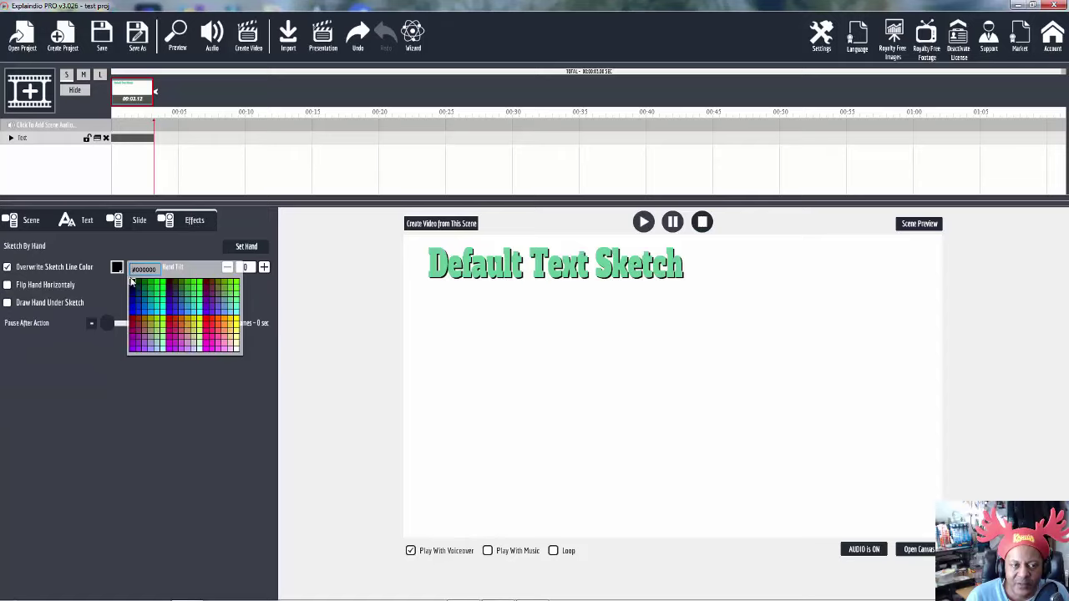
pyautogui.click(204, 319)
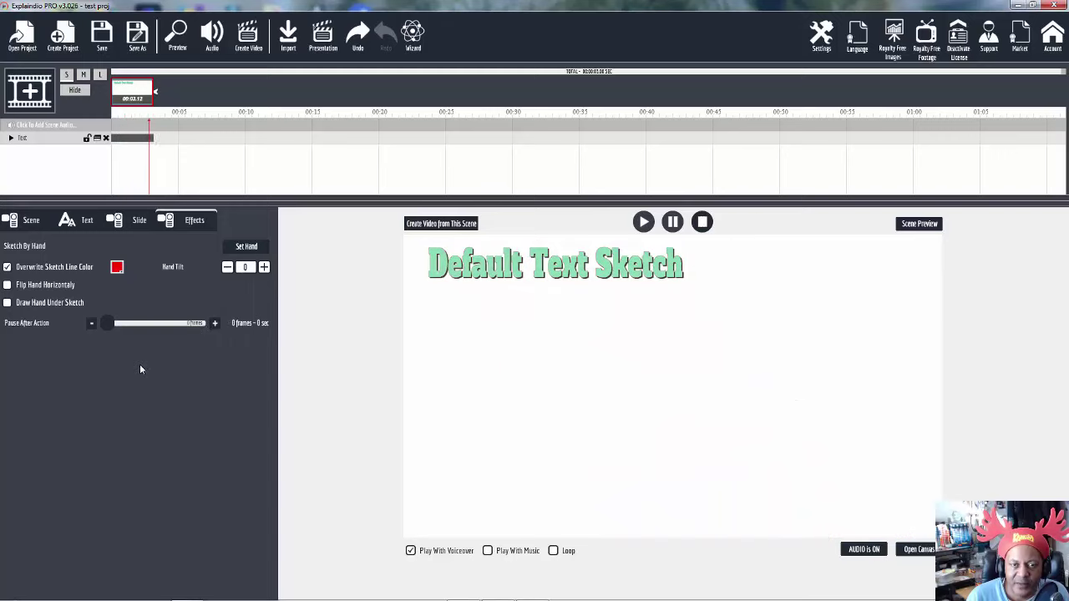
pyautogui.click(88, 228)
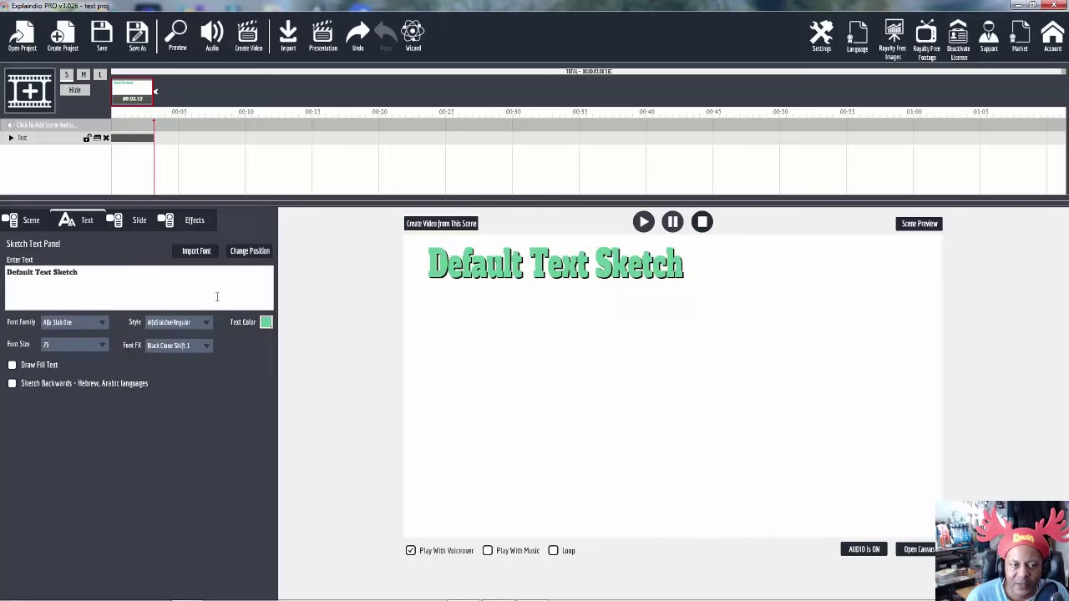
pyautogui.click(12, 366)
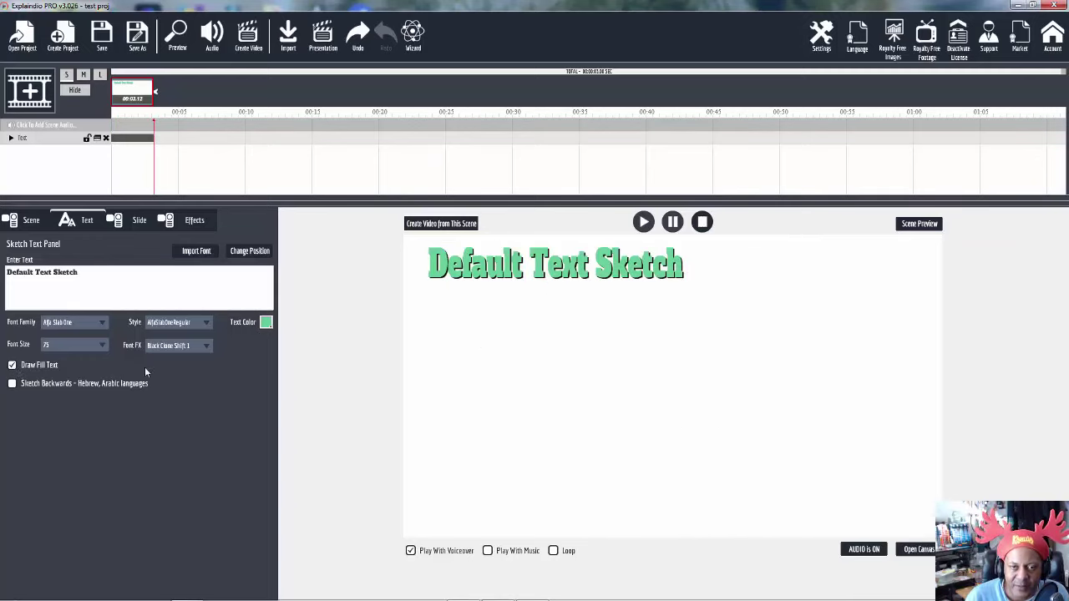
# Add the Hide Skew Right Long animation preset to the Text layer following its Sketch By Hand effect
pyautogui.click(11, 138)
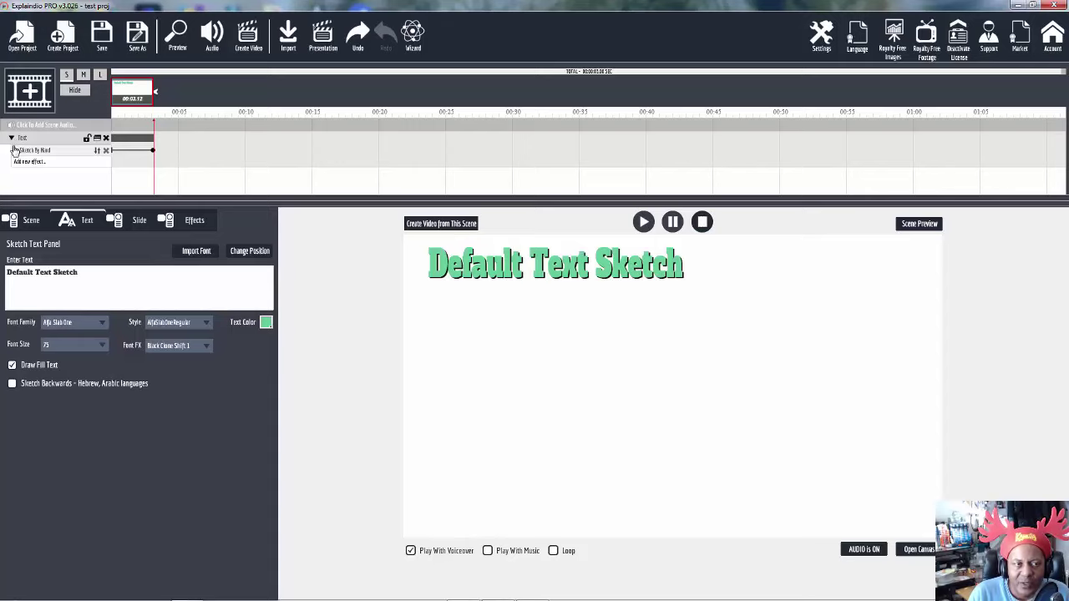
pyautogui.click(24, 164)
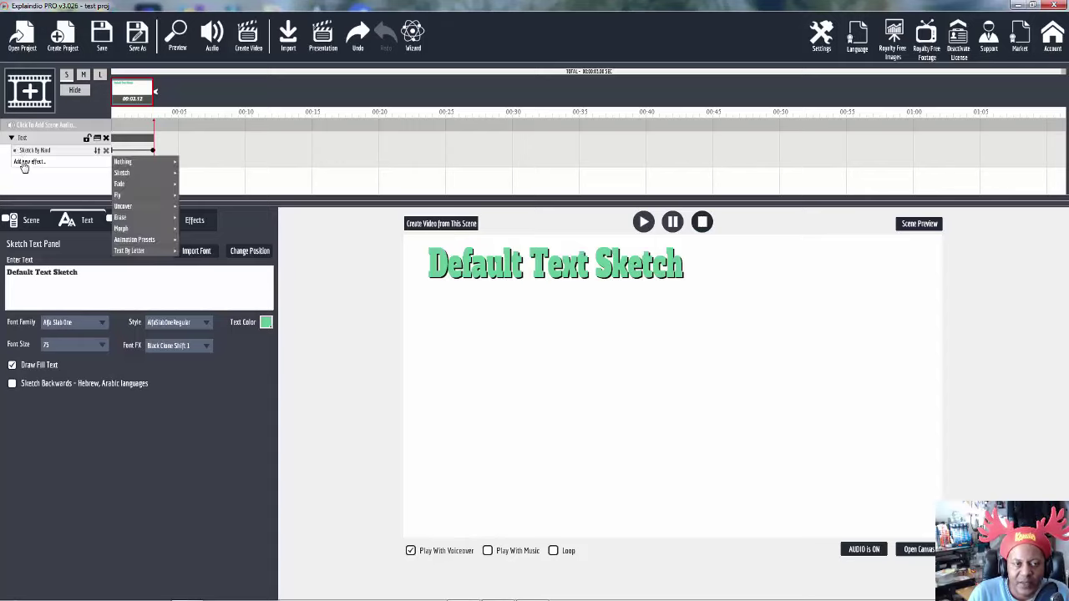
pyautogui.moveTo(155, 242)
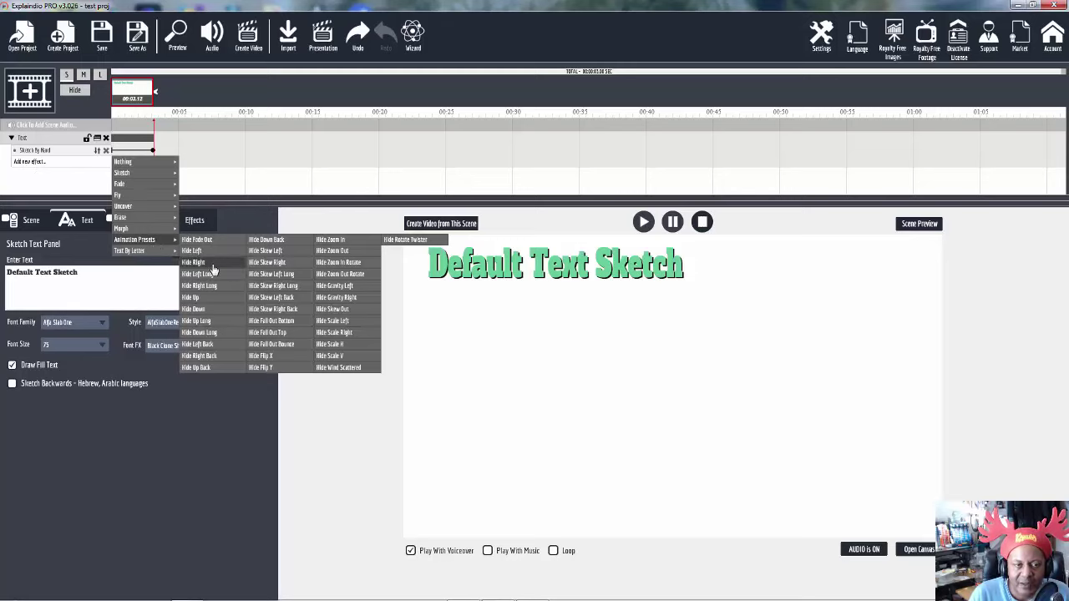
pyautogui.click(268, 285)
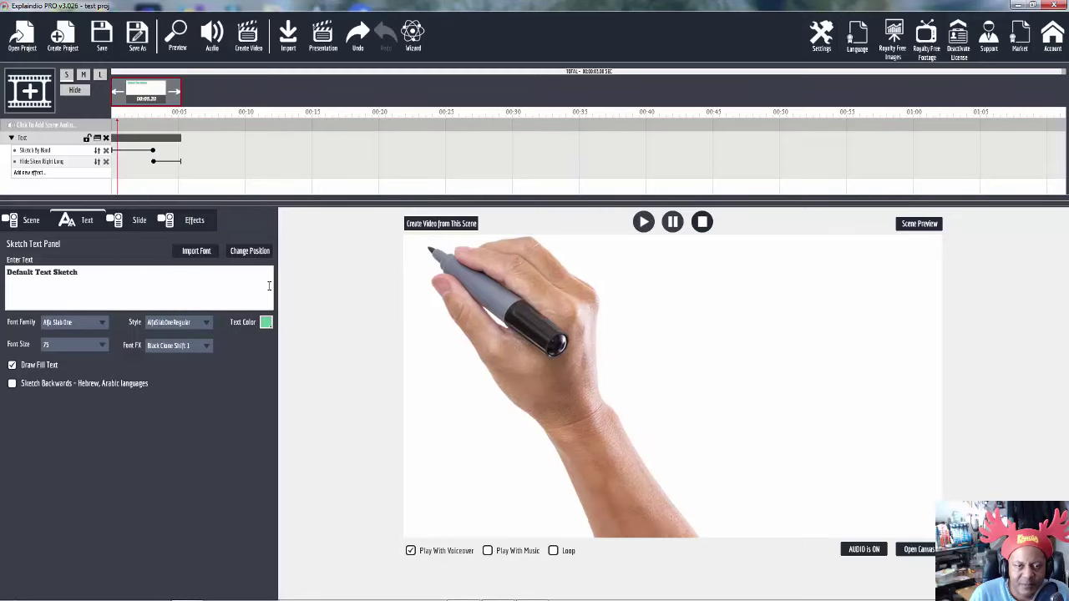
# Replace the Sketch By Hand effect with the Text By Letter effect Slide From Right, ordered above Hide Skew Right Long
pyautogui.click(106, 151)
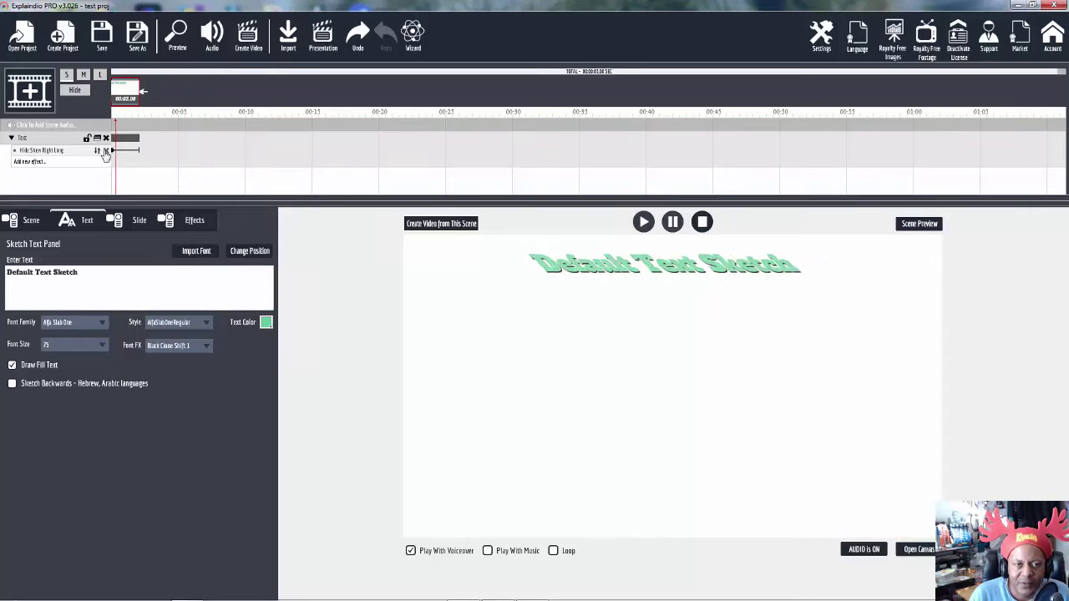
pyautogui.click(39, 166)
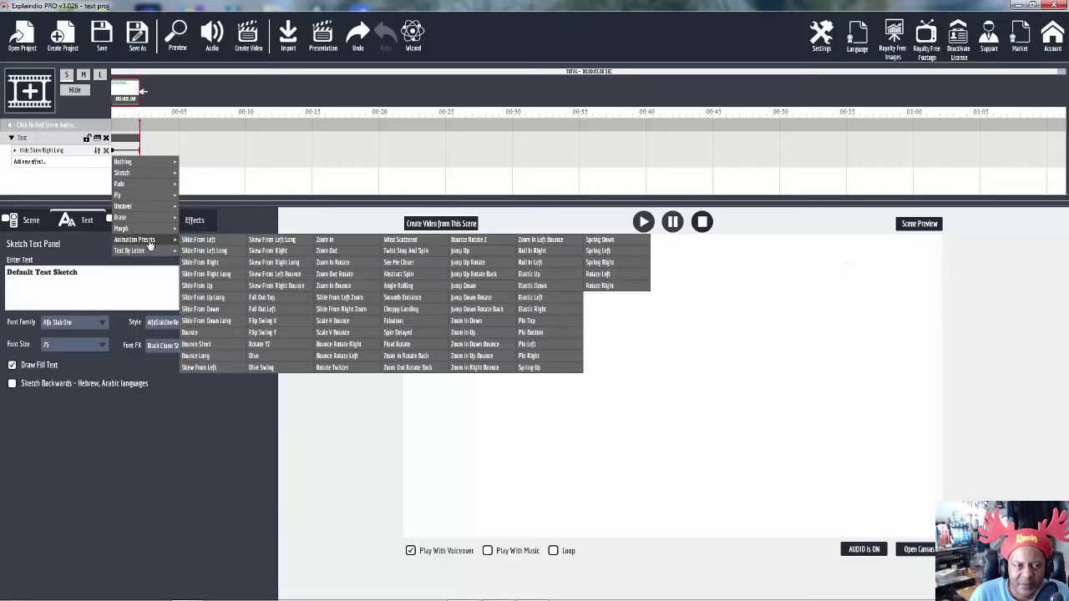
pyautogui.moveTo(177, 252)
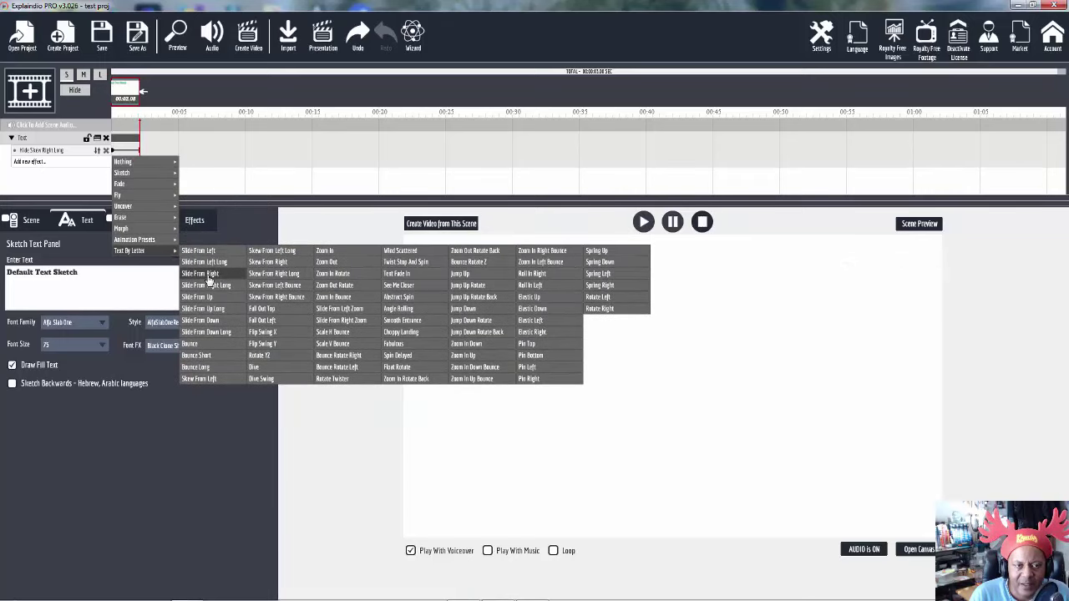
pyautogui.click(208, 274)
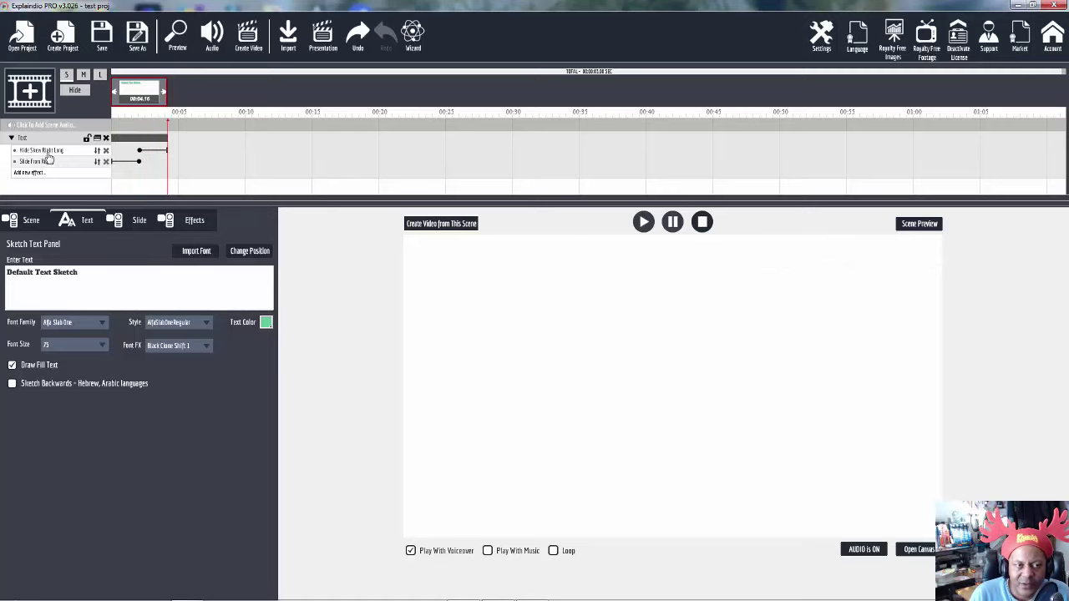
pyautogui.moveTo(47, 164); pyautogui.dragTo(50, 151)
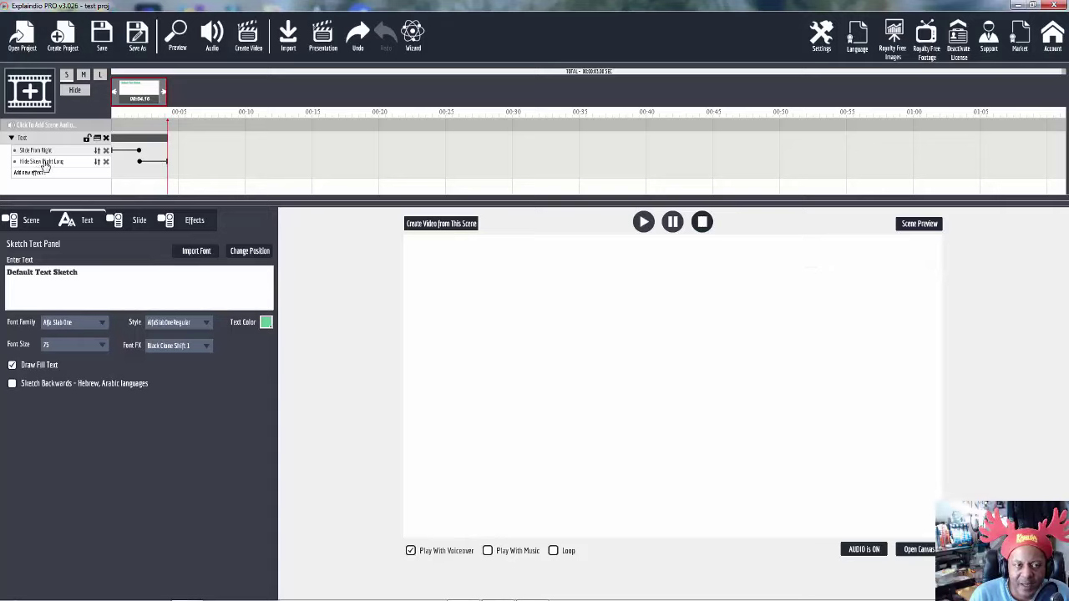
# Reorder the Text layer's effects so that Hide Skew Right Long sits above Slide From Right
pyautogui.click(32, 139)
pyautogui.moveTo(35, 167); pyautogui.dragTo(36, 151)
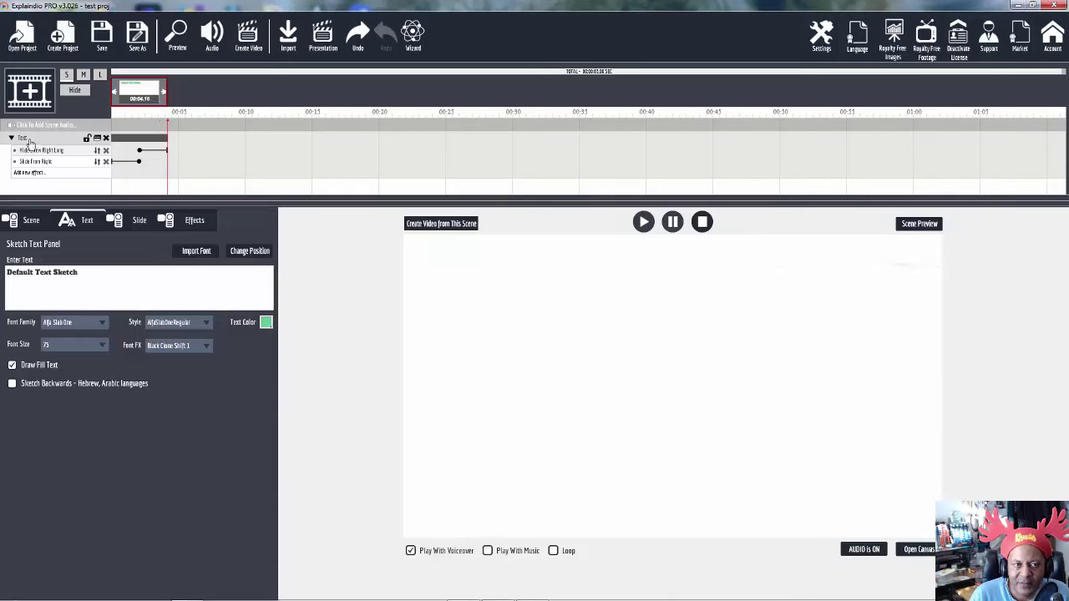
pyautogui.click(29, 141)
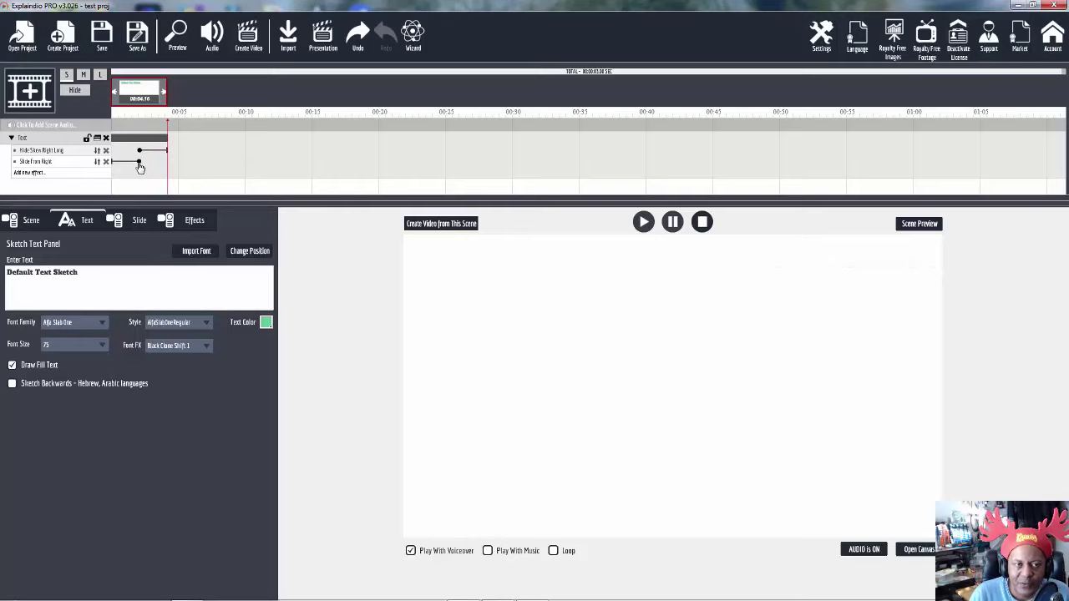
# Lengthen the Slide From Right effect slightly and shorten Hide Skew Right Long so it ends at about 3.8 s
pyautogui.moveTo(141, 167); pyautogui.dragTo(147, 168)
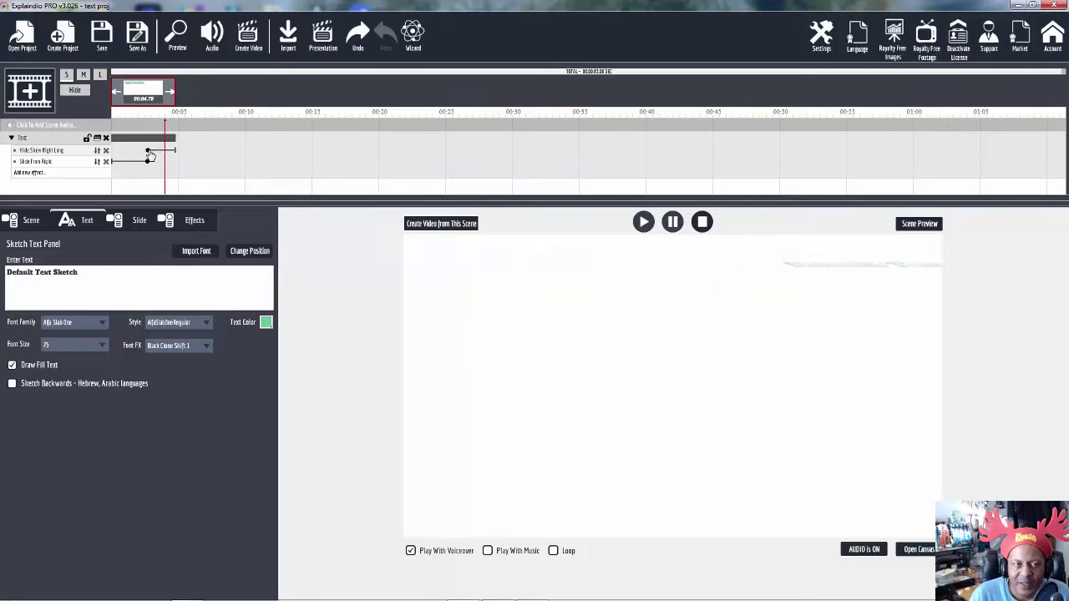
pyautogui.moveTo(150, 155); pyautogui.dragTo(163, 164)
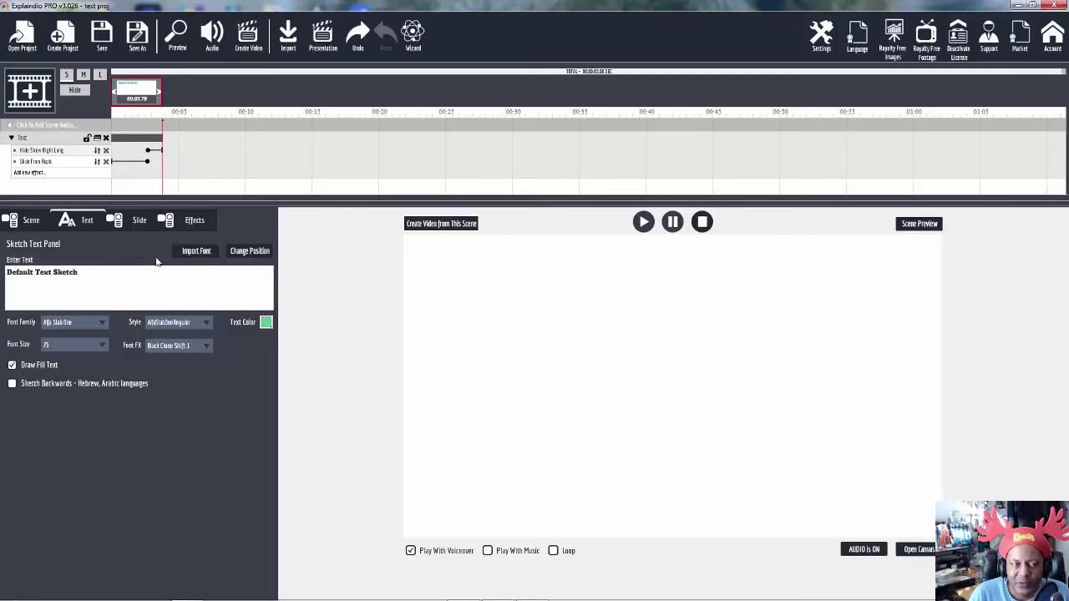
# Set the Pause After Action of the Hide Skew Right Long effect to 58 frames (2.4 sec)
pyautogui.click(11, 138)
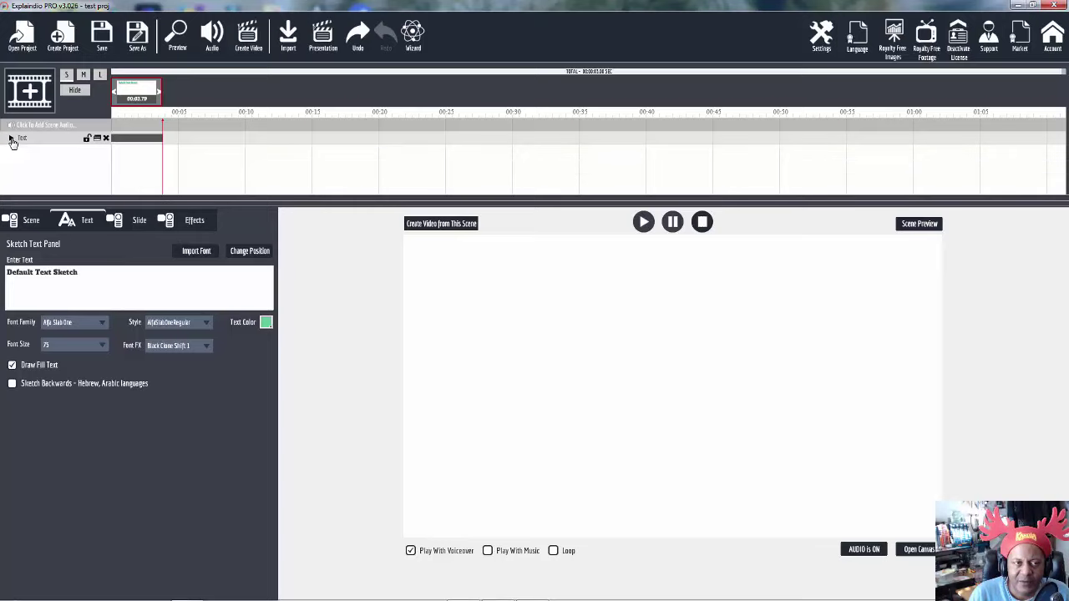
pyautogui.click(192, 222)
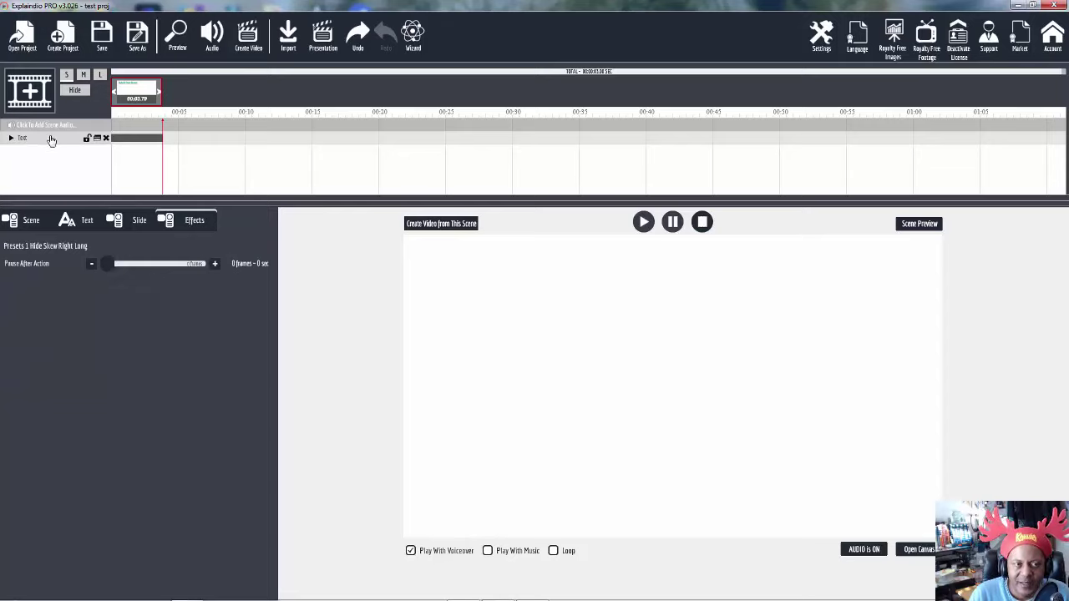
pyautogui.moveTo(109, 266); pyautogui.dragTo(120, 268)
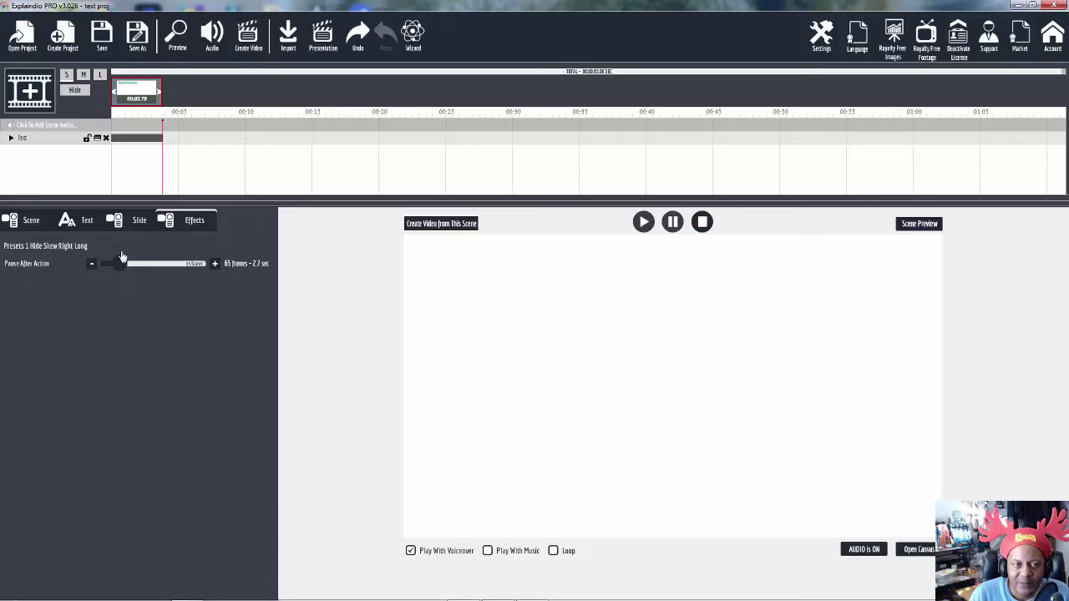
pyautogui.click(11, 139)
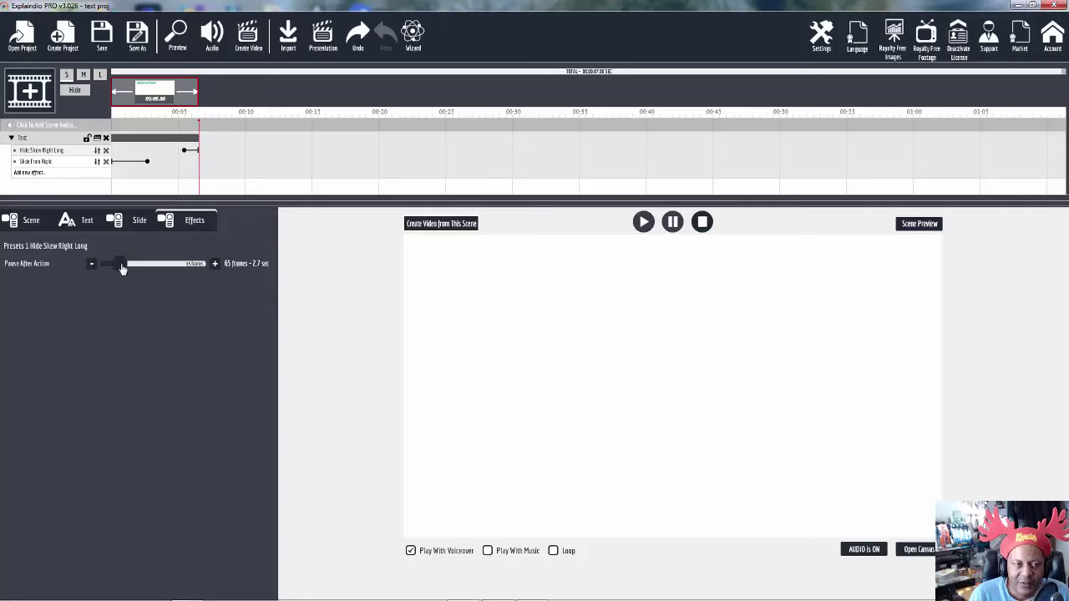
pyautogui.click(93, 266)
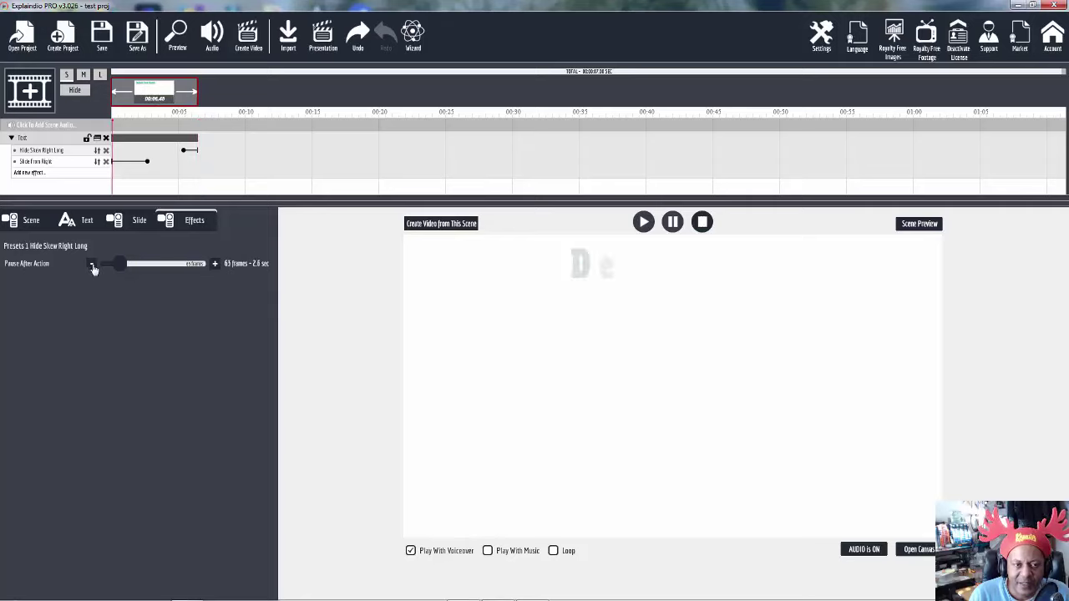
pyautogui.click(94, 266)
pyautogui.click(93, 265)
pyautogui.click(94, 266)
pyautogui.click(93, 266)
pyautogui.click(93, 266)
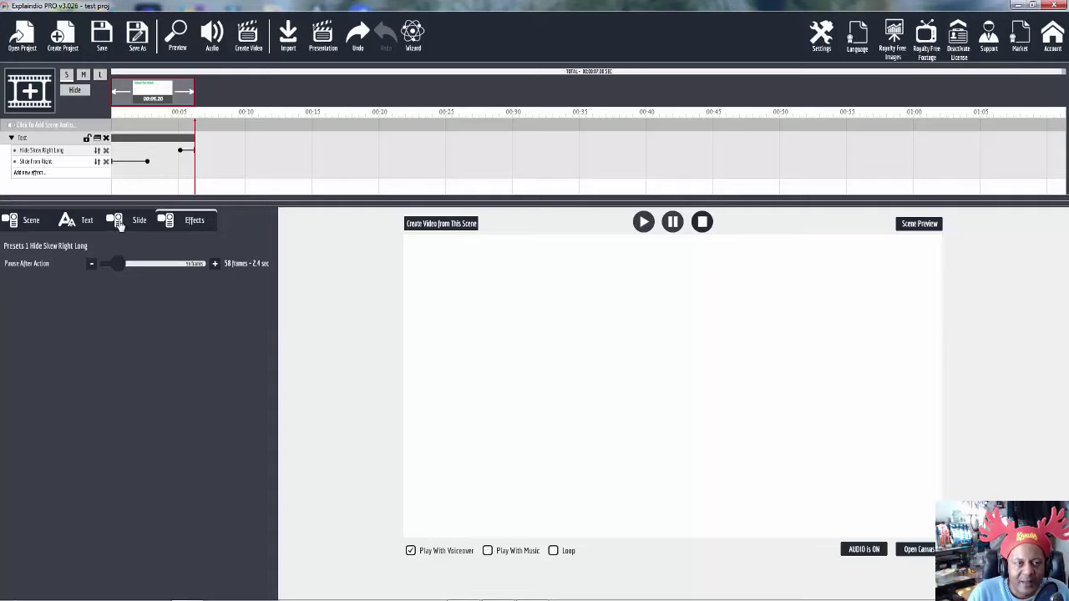
pyautogui.click(90, 222)
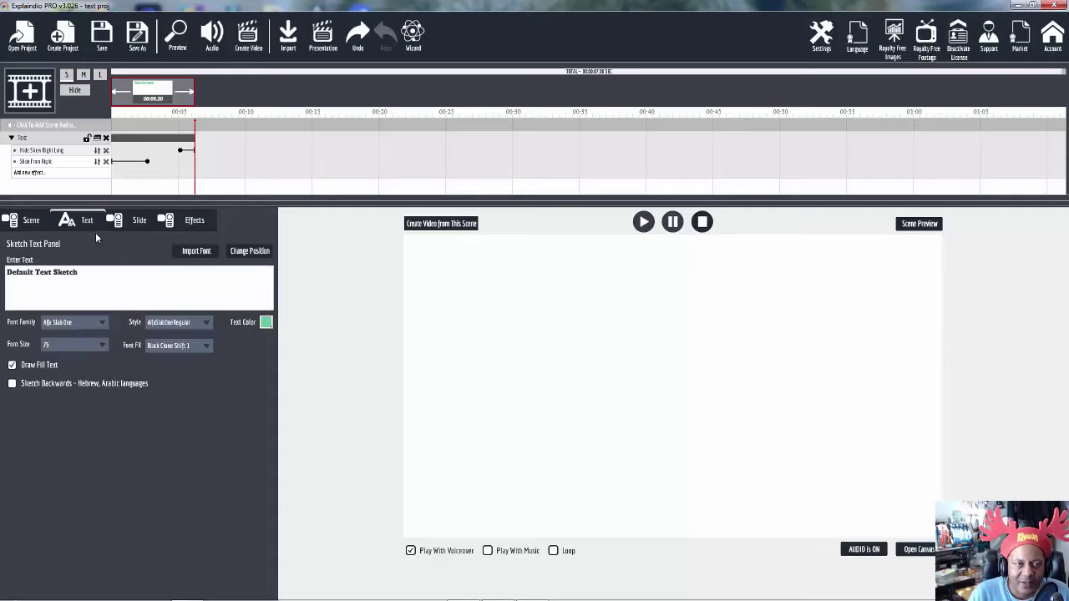
pyautogui.click(140, 223)
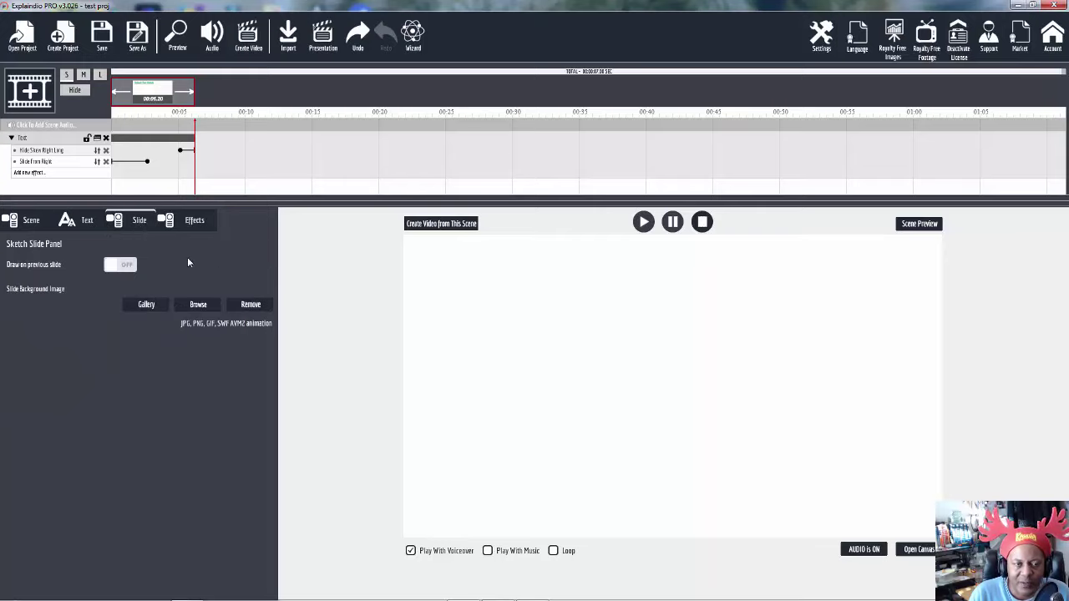
pyautogui.click(31, 222)
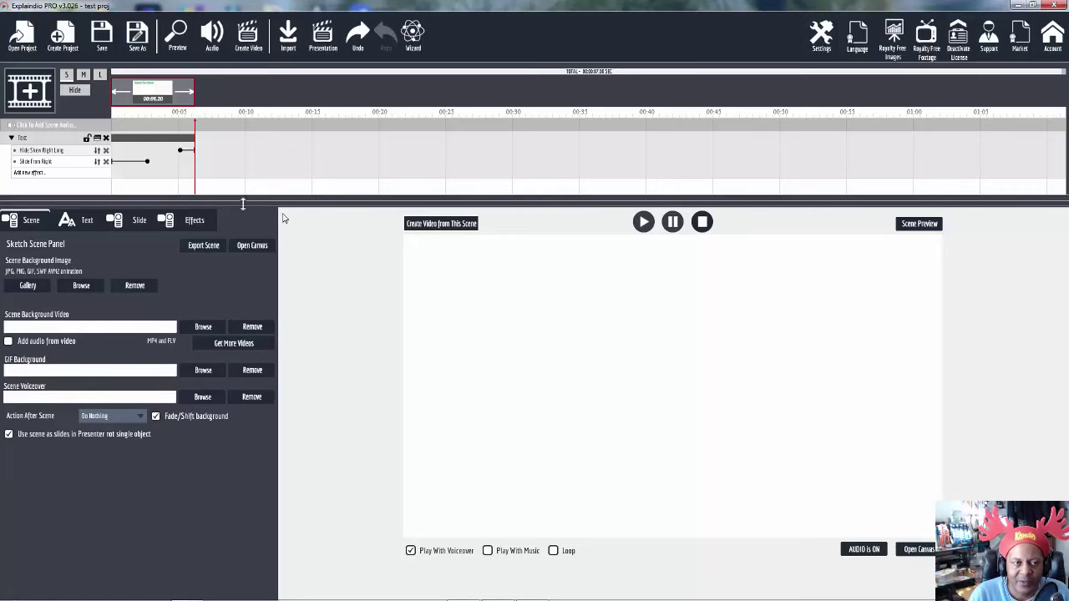
pyautogui.click(11, 138)
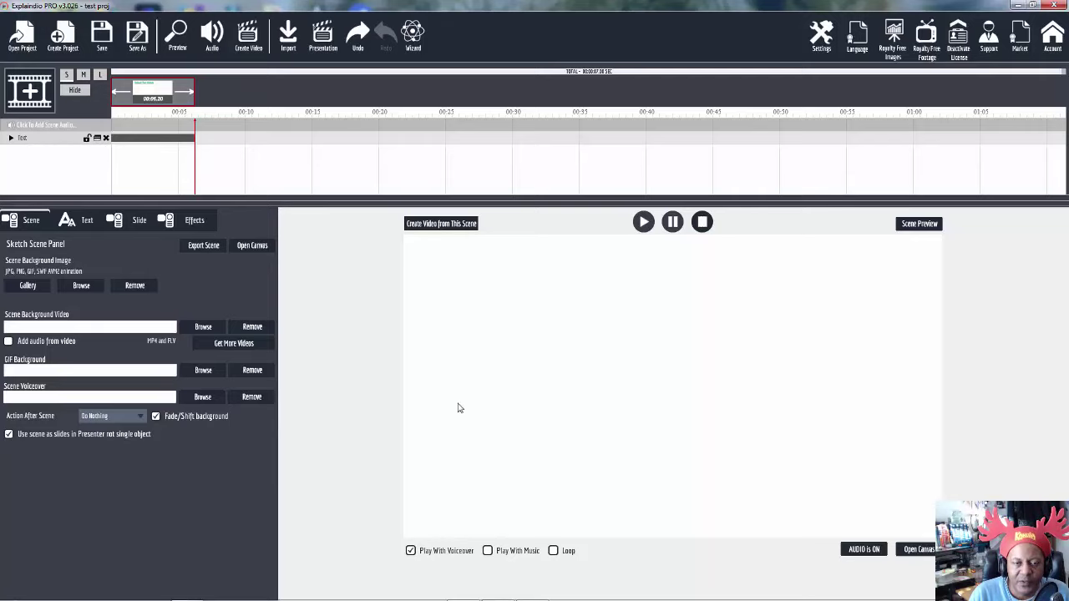
# Move the Default Text Sketch text to about the center of the canvas and close the canvas
pyautogui.click(919, 550)
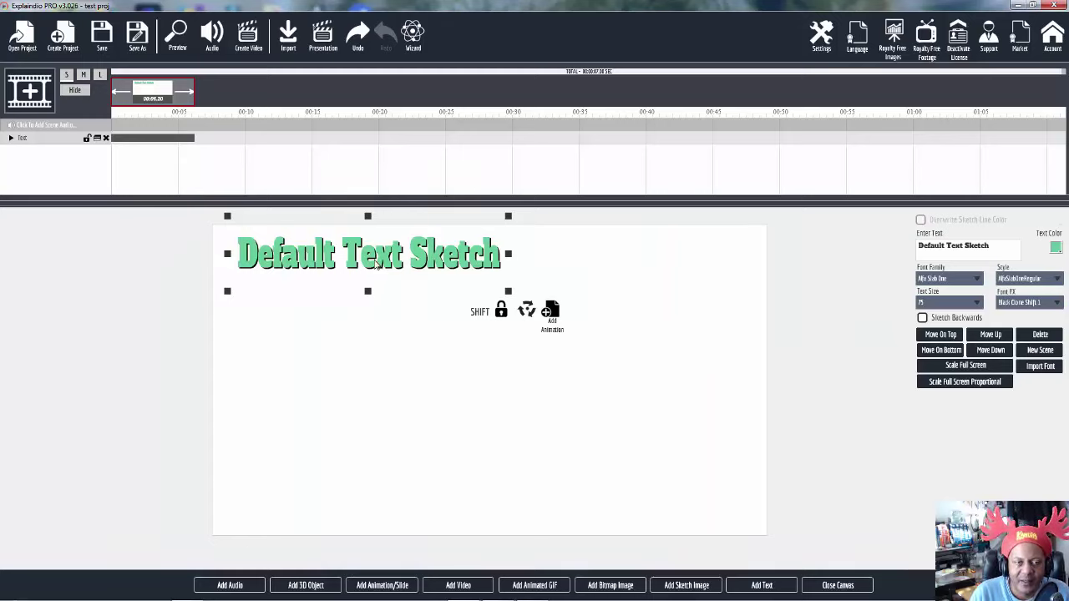
pyautogui.moveTo(444, 273)
pyautogui.mouseDown()
pyautogui.moveTo(502, 269)
pyautogui.moveTo(506, 319)
pyautogui.moveTo(484, 376)
pyautogui.mouseUp()
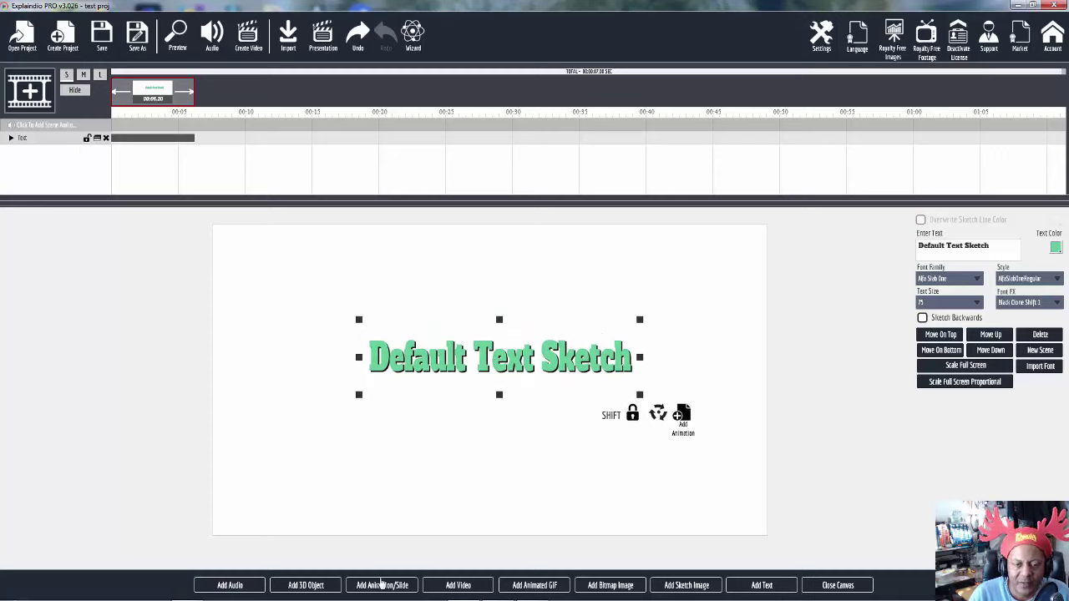
pyautogui.click(838, 585)
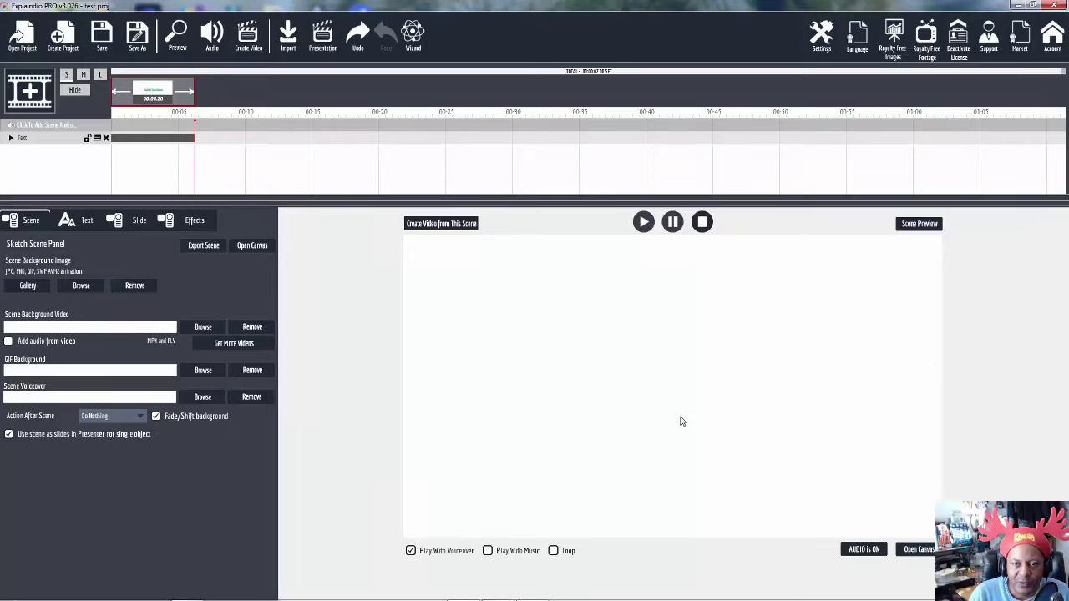
# Reopen the canvas and delete the Text layer from the scene
pyautogui.click(54, 140)
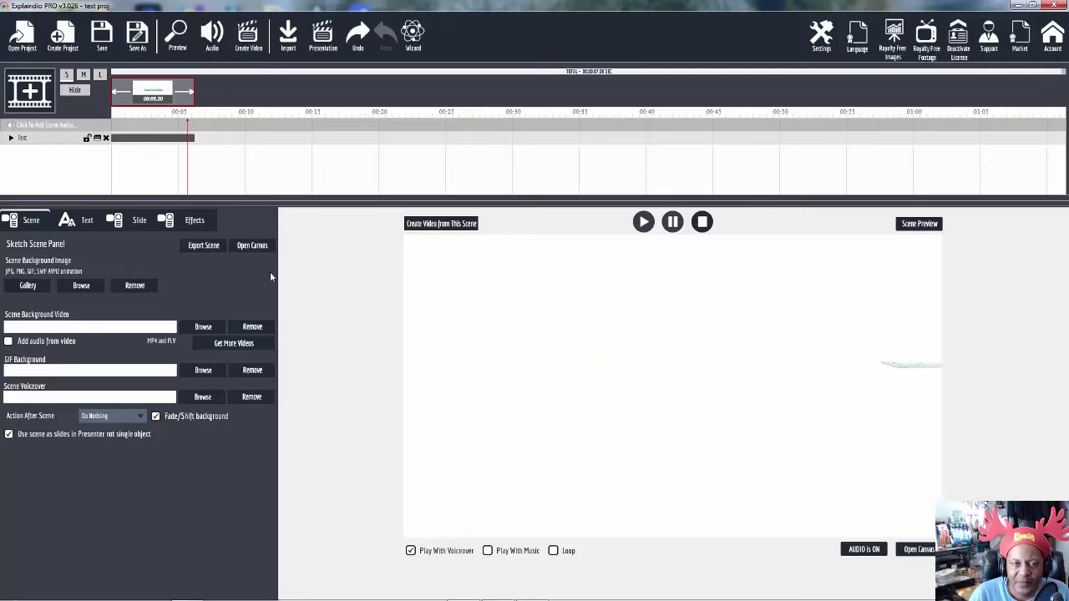
pyautogui.click(929, 551)
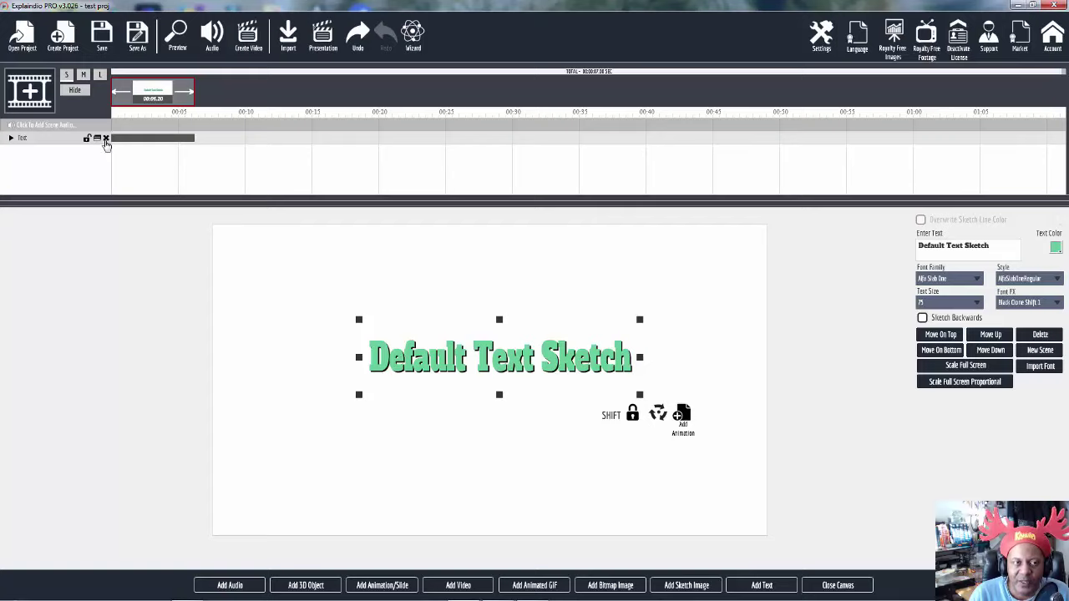
pyautogui.click(105, 138)
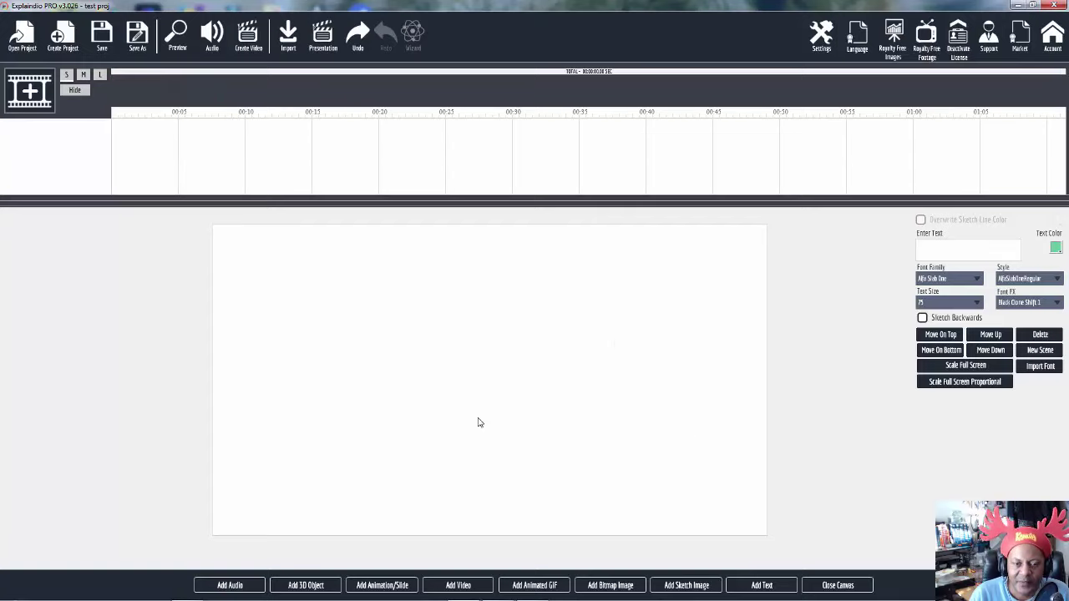
# Preview slides 02.vfs and 03.vfs of the Kinetic Typography 1 pack among the Explaindio slides, then leave without adding one
pyautogui.click(382, 586)
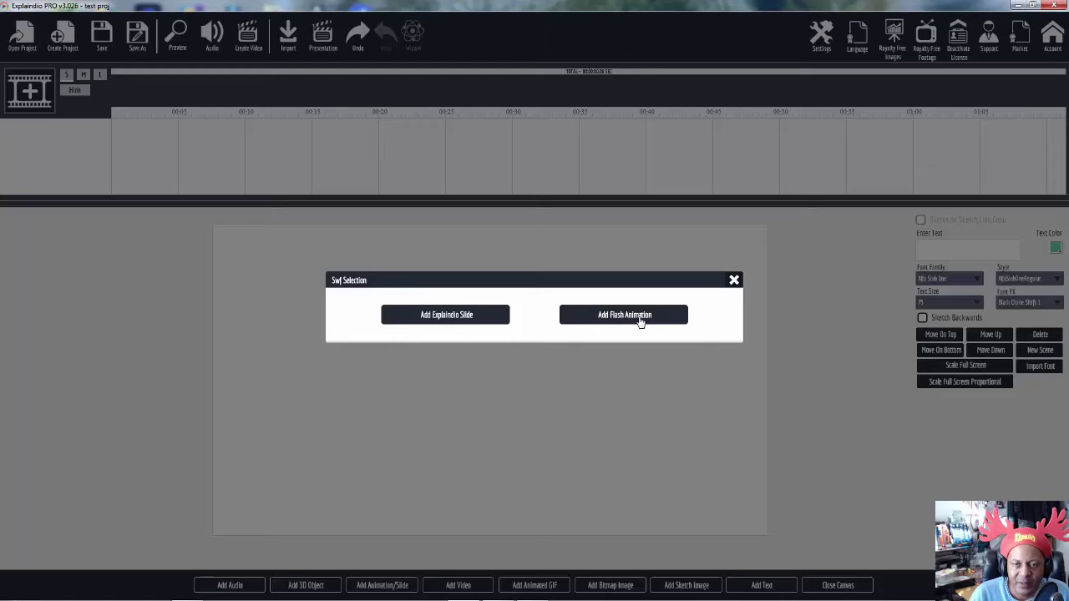
pyautogui.click(446, 317)
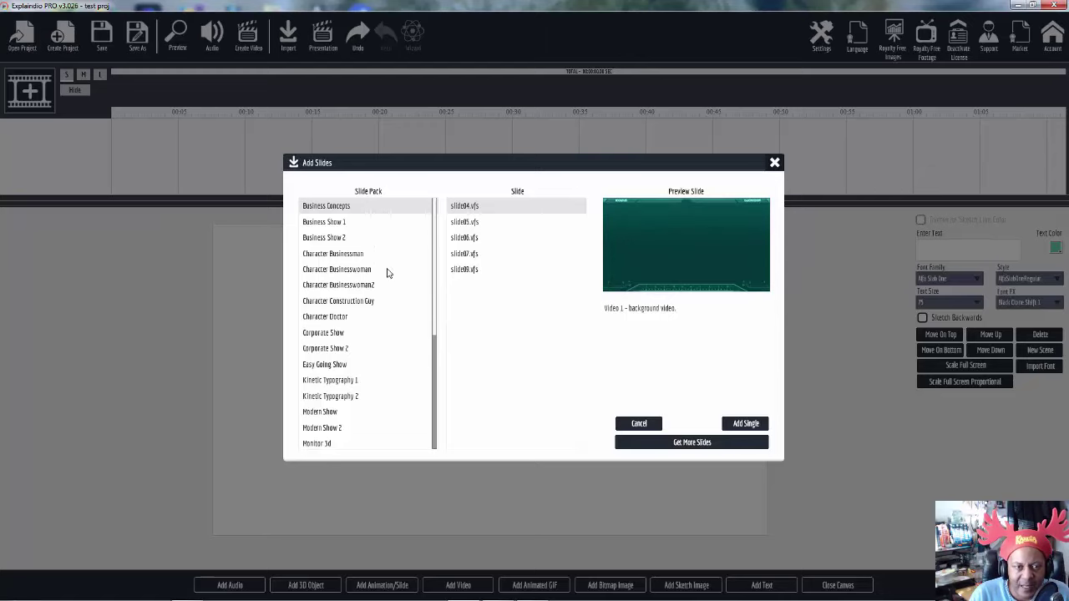
pyautogui.click(345, 383)
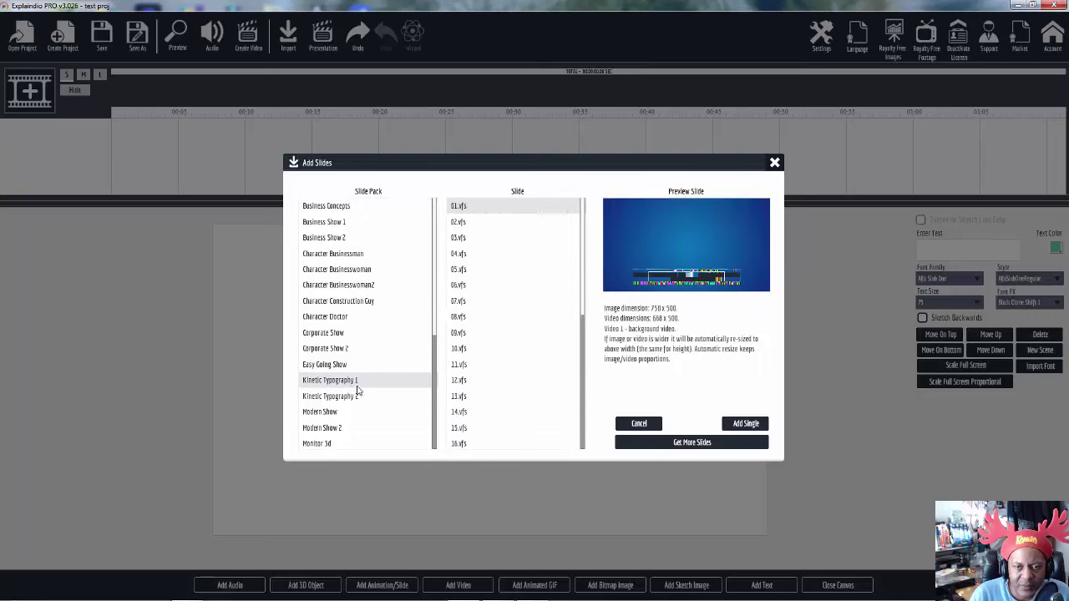
pyautogui.click(468, 222)
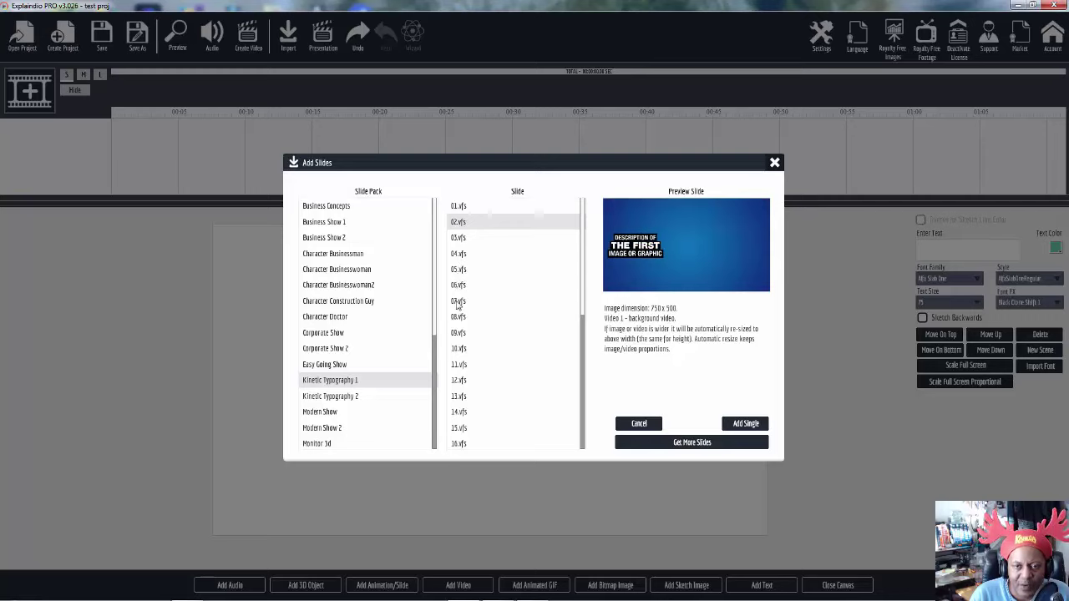
pyautogui.click(458, 239)
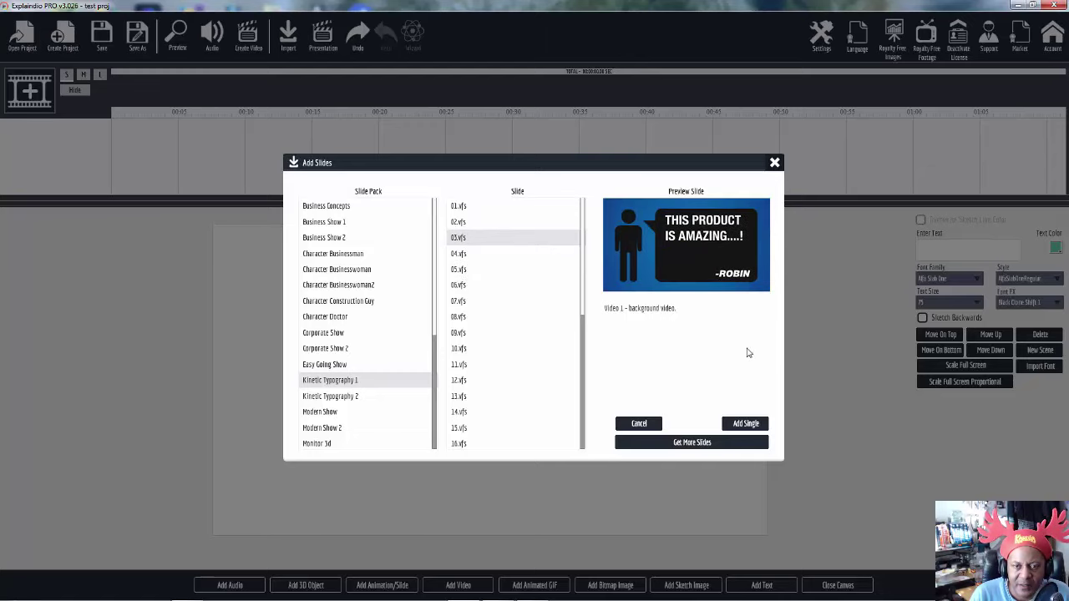
pyautogui.click(641, 424)
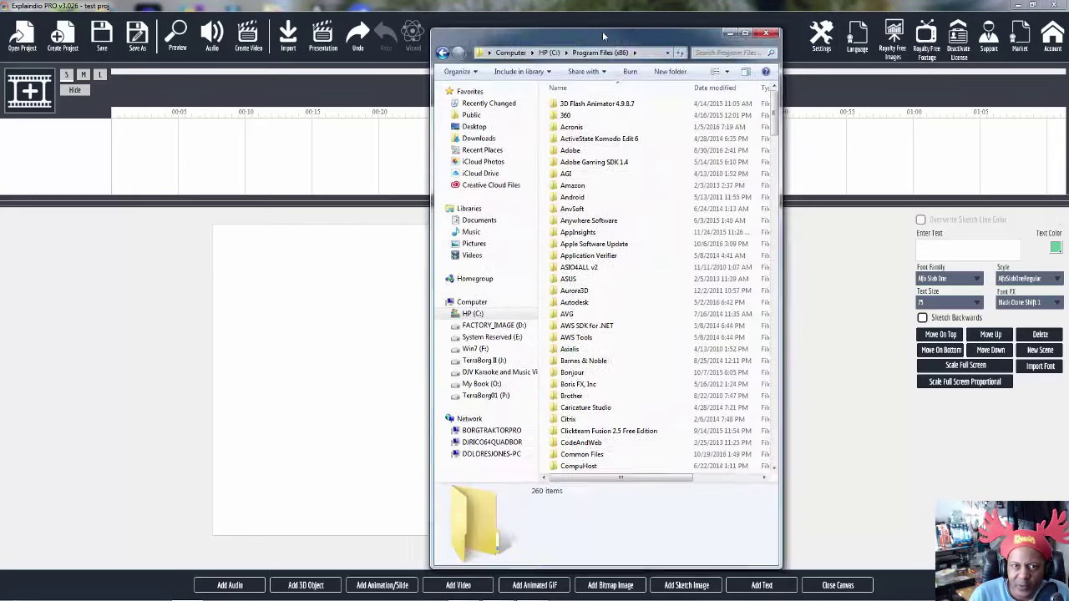
# Switch to Windows Explorer and view the Paper textures in the canvas_textures folder of the Explaindio program folder
pyautogui.moveTo(602, 31); pyautogui.dragTo(603, 113)
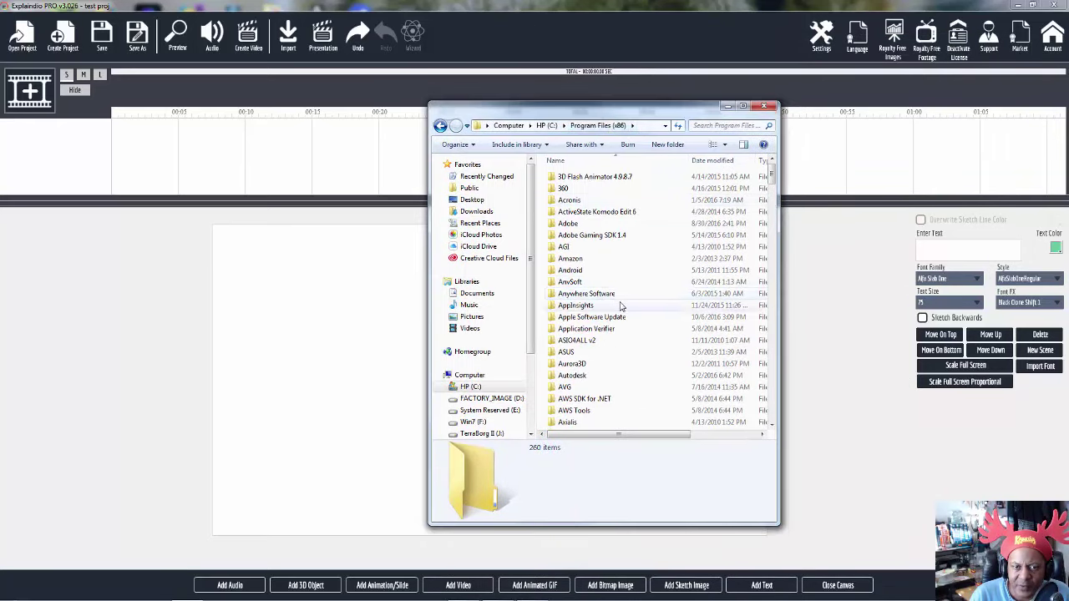
pyautogui.scroll(-9, 616, 304)
pyautogui.scroll(-5, 621, 308)
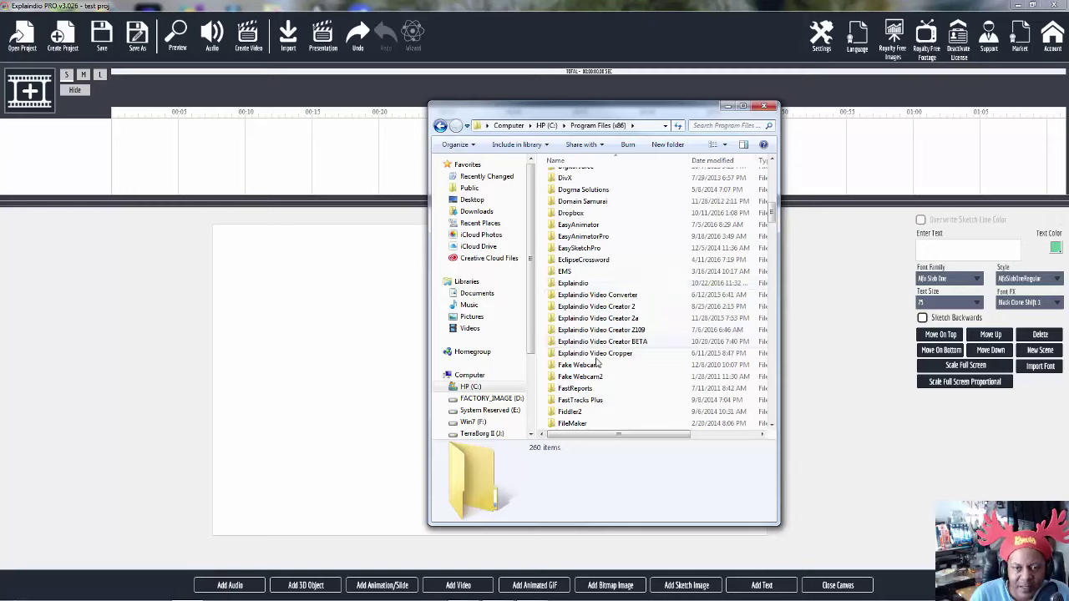
pyautogui.doubleClick(573, 284)
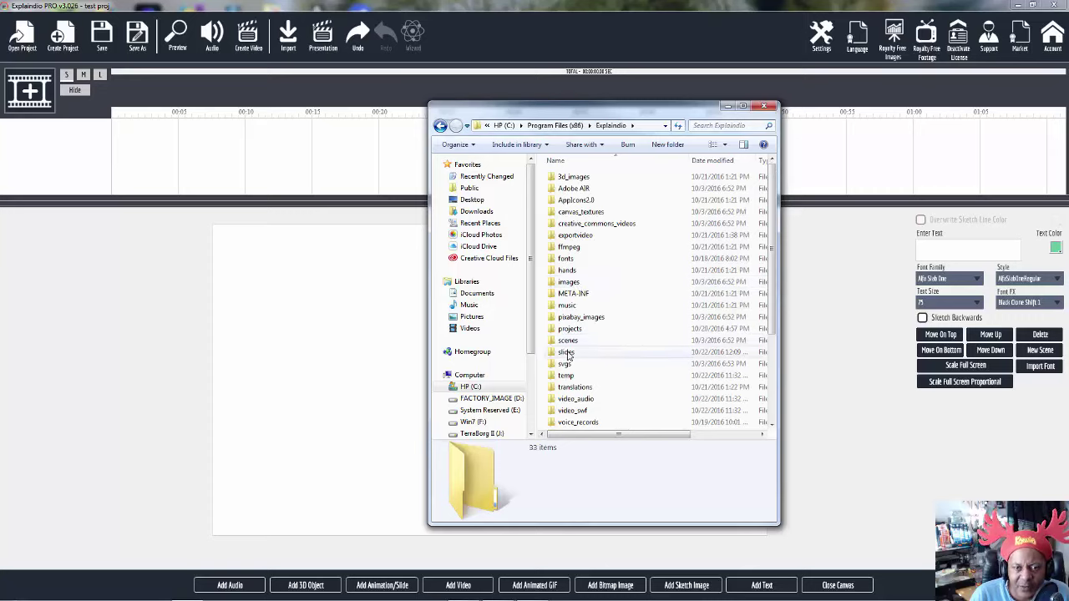
pyautogui.doubleClick(579, 214)
pyautogui.doubleClick(568, 179)
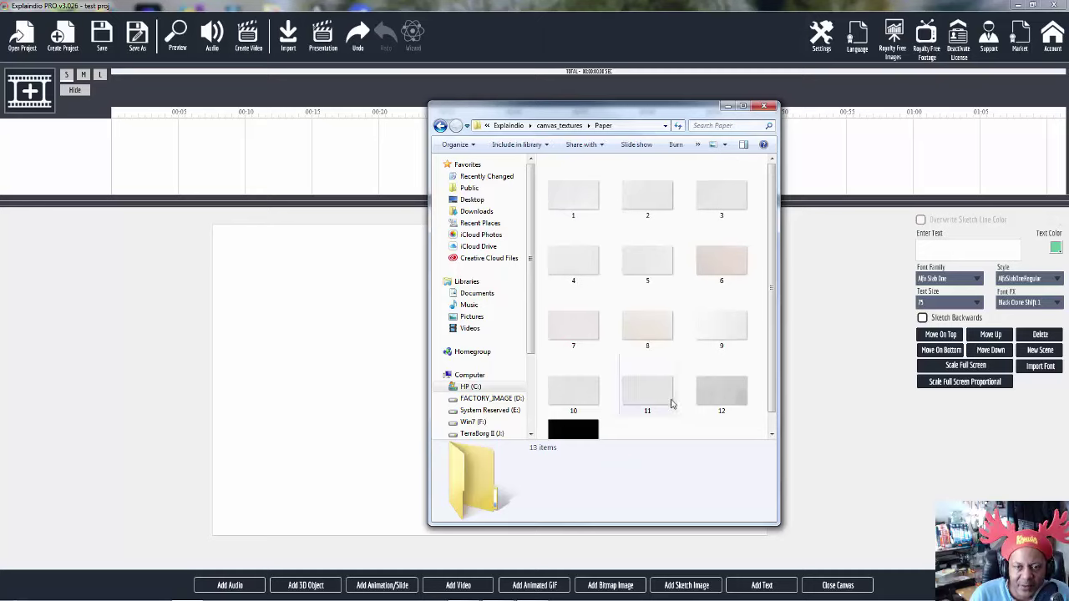
pyautogui.scroll(-1, 616, 422)
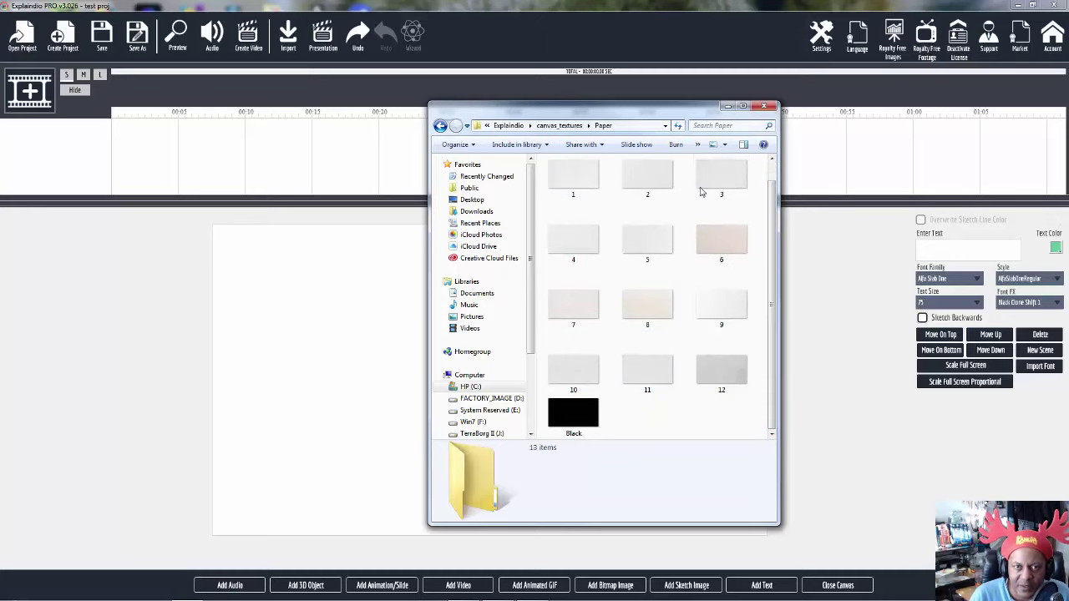
# Open the Kinetic Typography 1 folder within Explaindio's slides folder and select the file 02.vfs
pyautogui.click(511, 127)
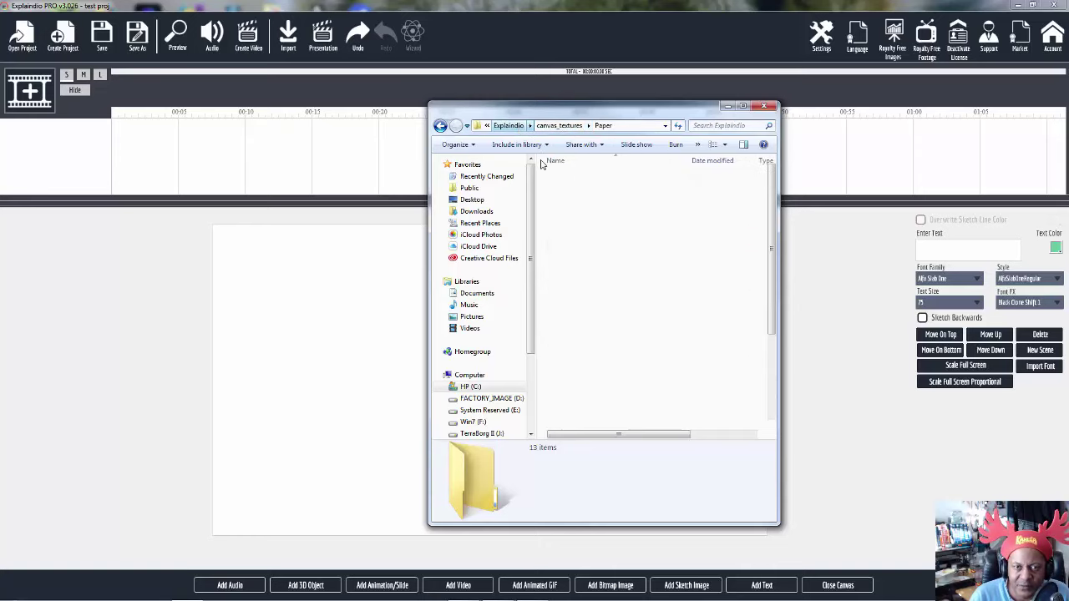
pyautogui.doubleClick(571, 354)
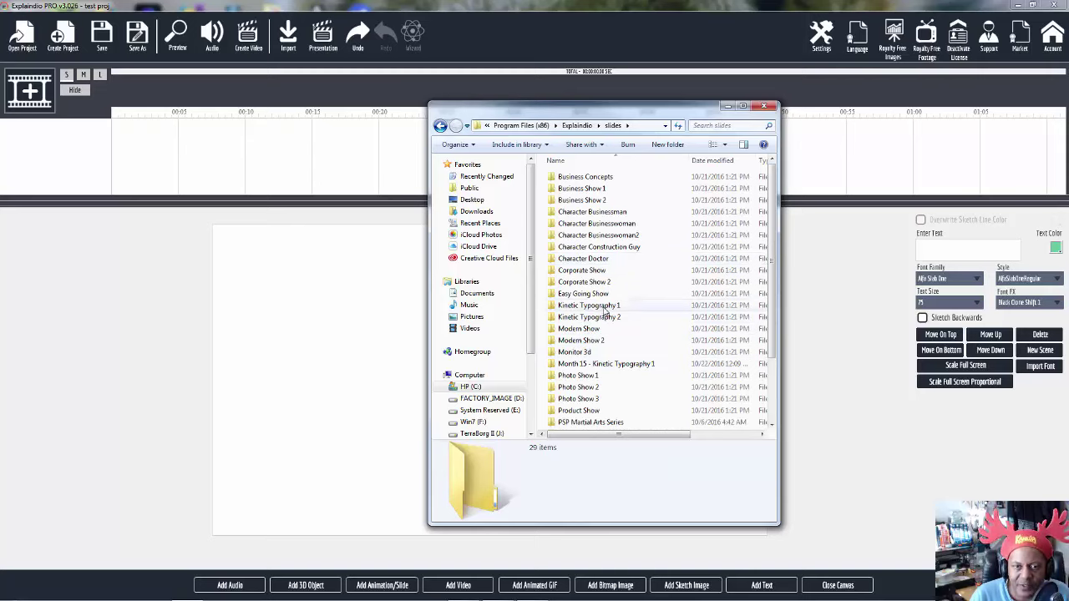
pyautogui.doubleClick(603, 306)
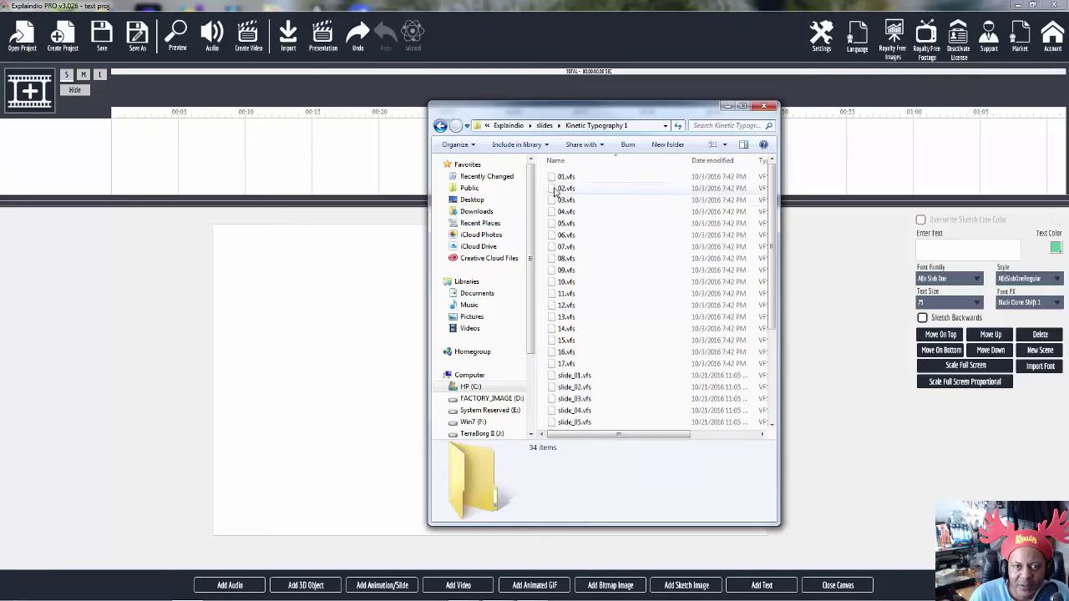
pyautogui.click(565, 188)
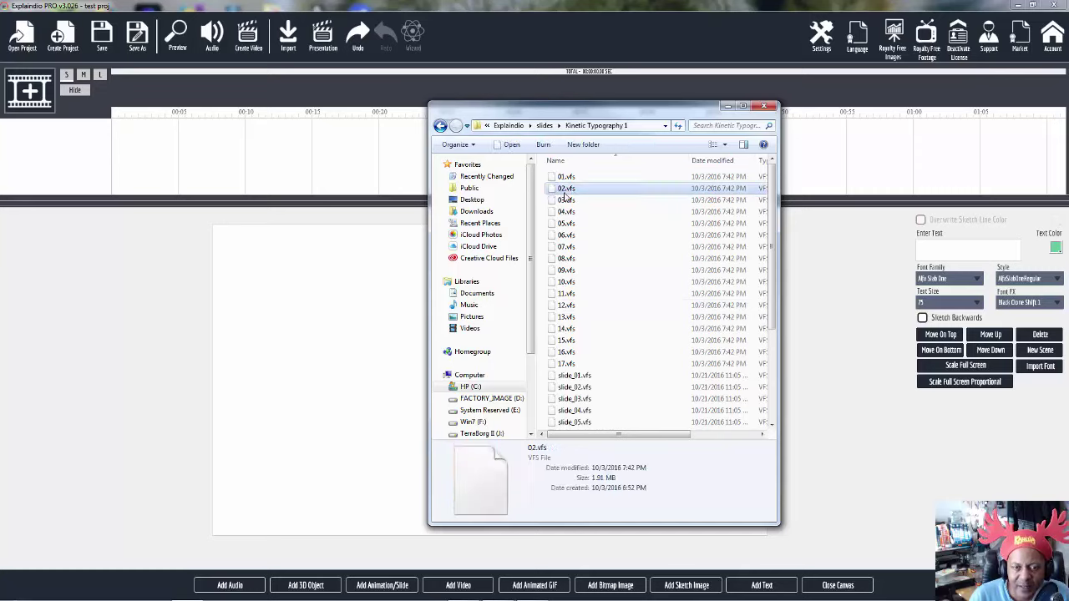
# Rename the file 02.vfs in the Kinetic Typography 1 folder as Type Set One.vfs
pyautogui.click(565, 190)
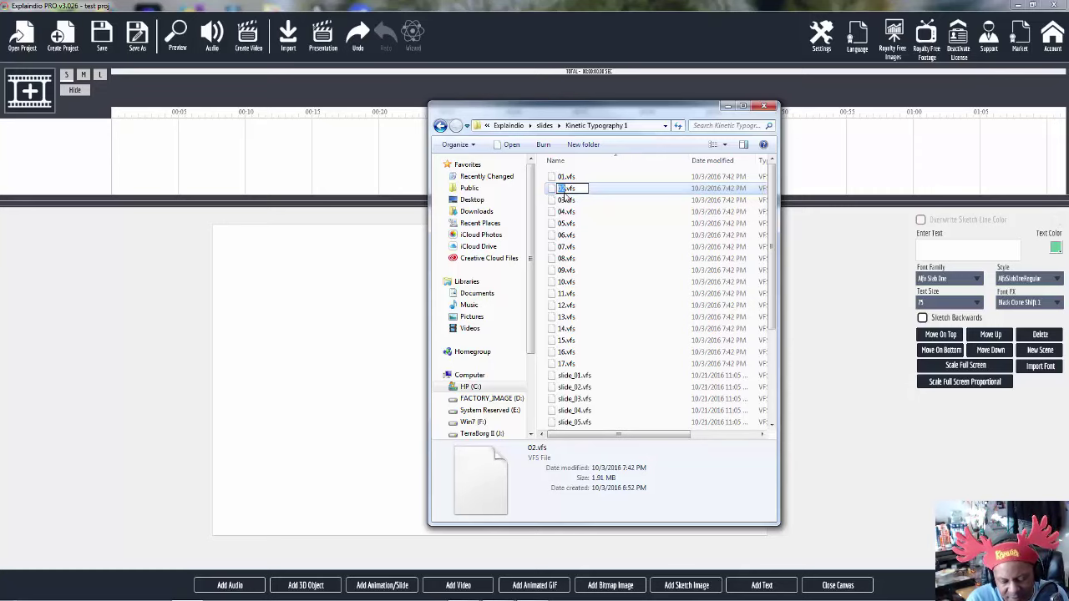
pyautogui.write('Type')
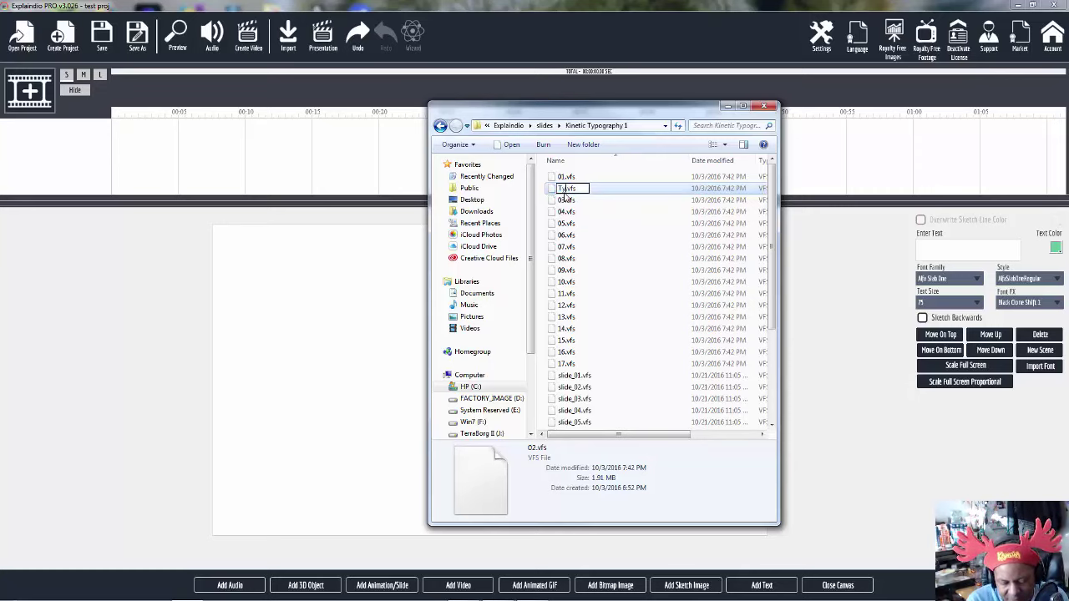
pyautogui.write(' Set')
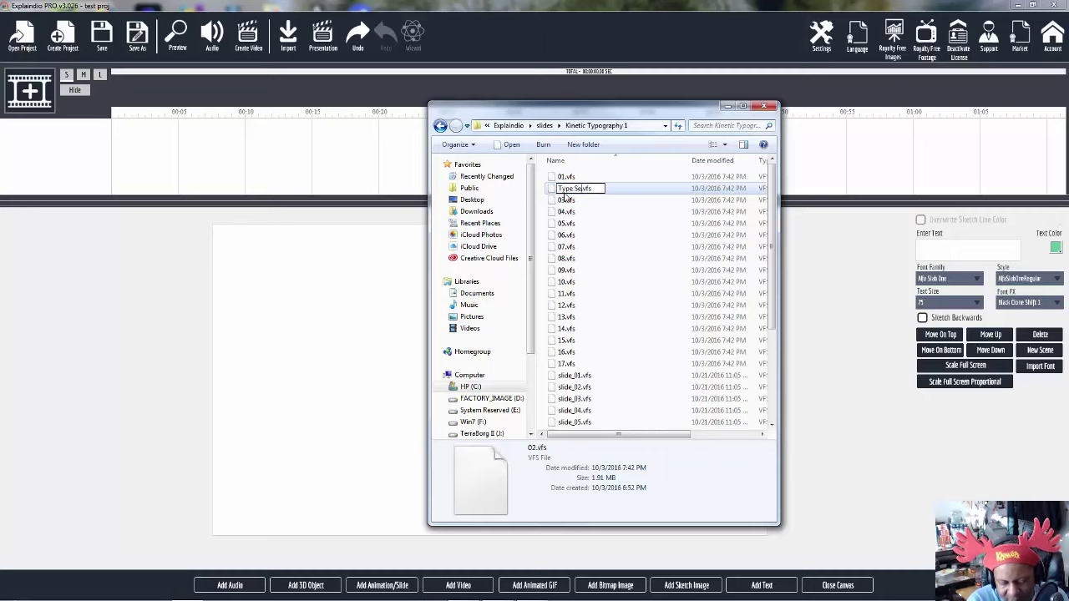
pyautogui.write(' One')
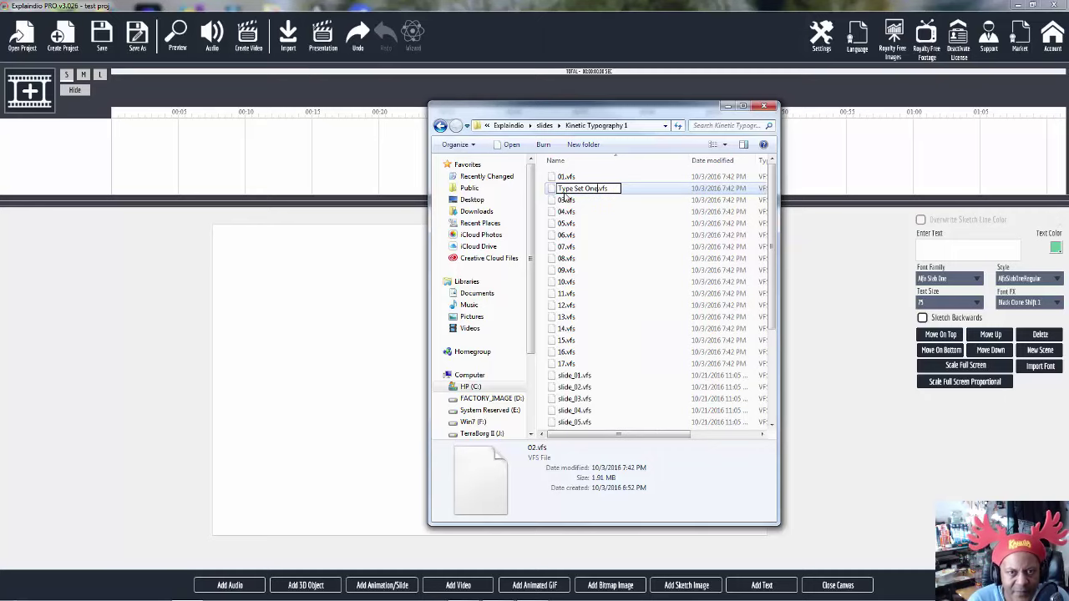
pyautogui.press('Return')
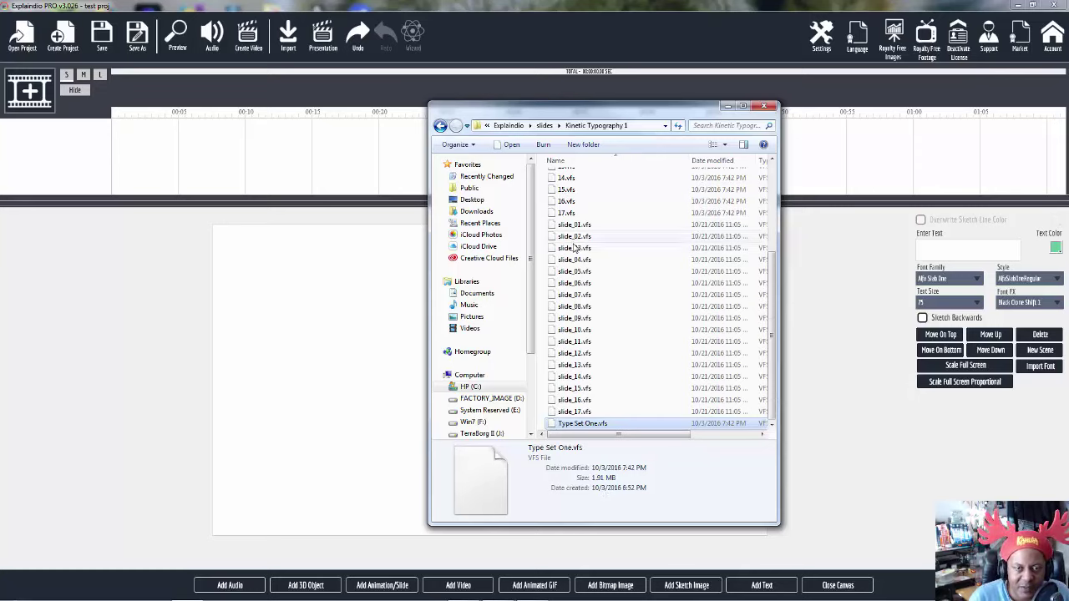
pyautogui.moveTo(771, 317); pyautogui.dragTo(785, 338)
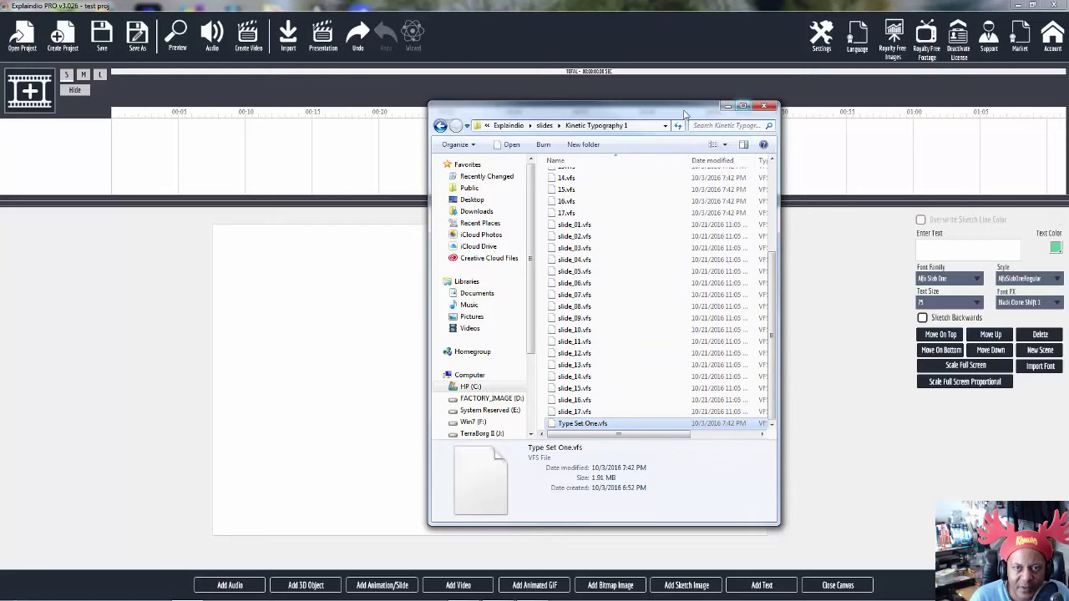
# Switch back to Explaindio and add the Type Set One.vfs slide from the Kinetic Typography 1 pack to the canvas
pyautogui.moveTo(744, 107); pyautogui.dragTo(1068, 91)
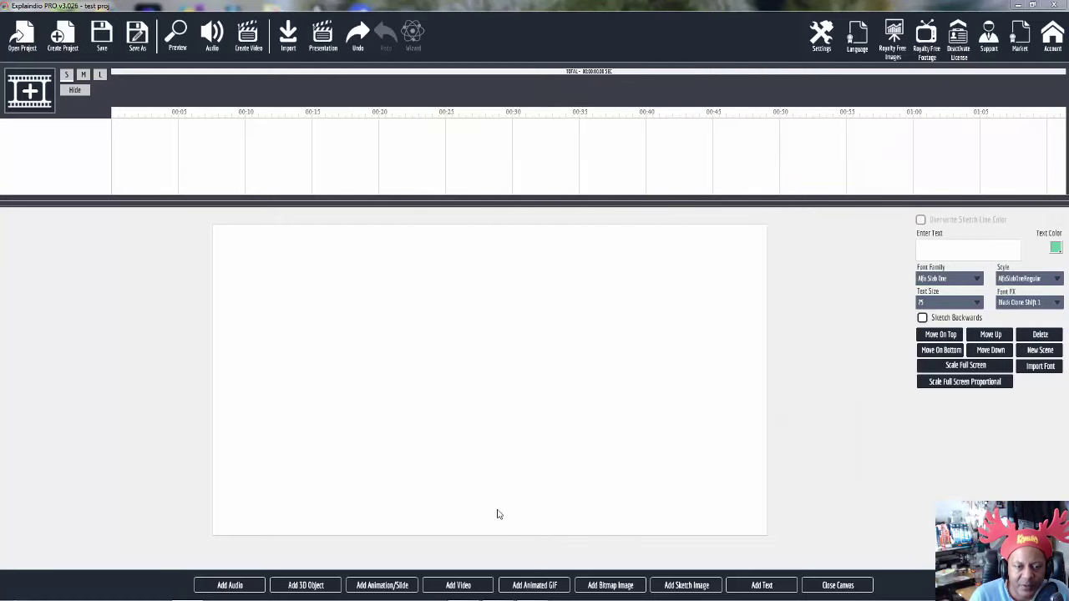
pyautogui.click(380, 585)
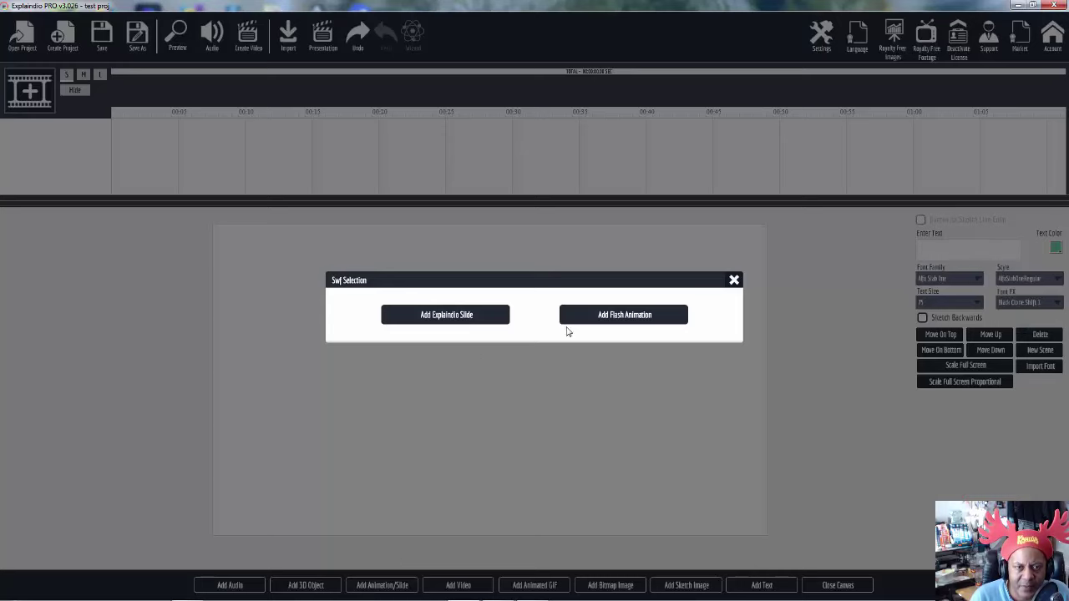
pyautogui.click(468, 317)
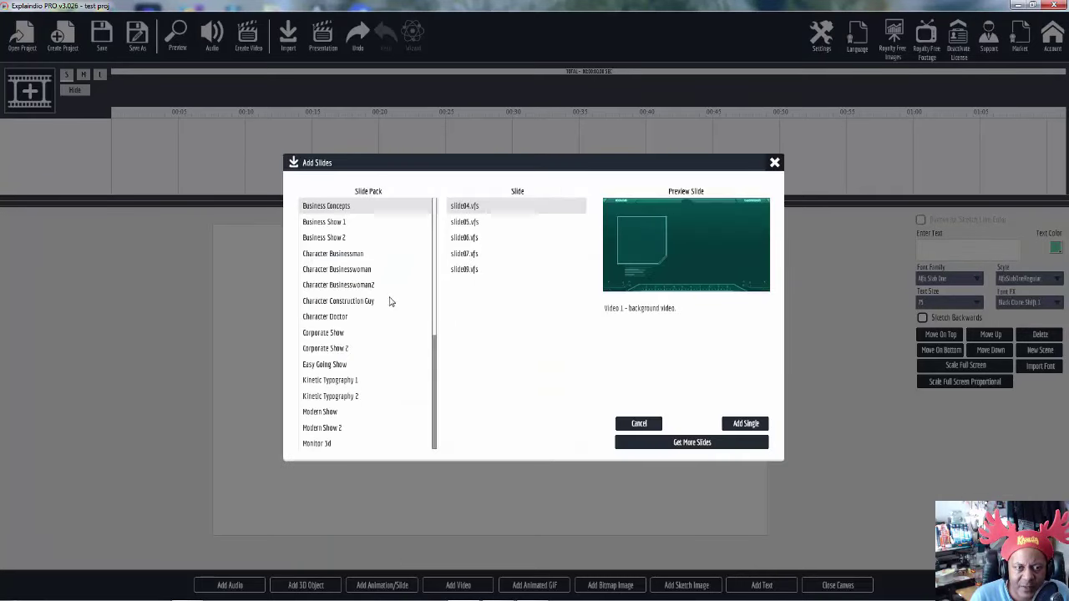
pyautogui.click(346, 380)
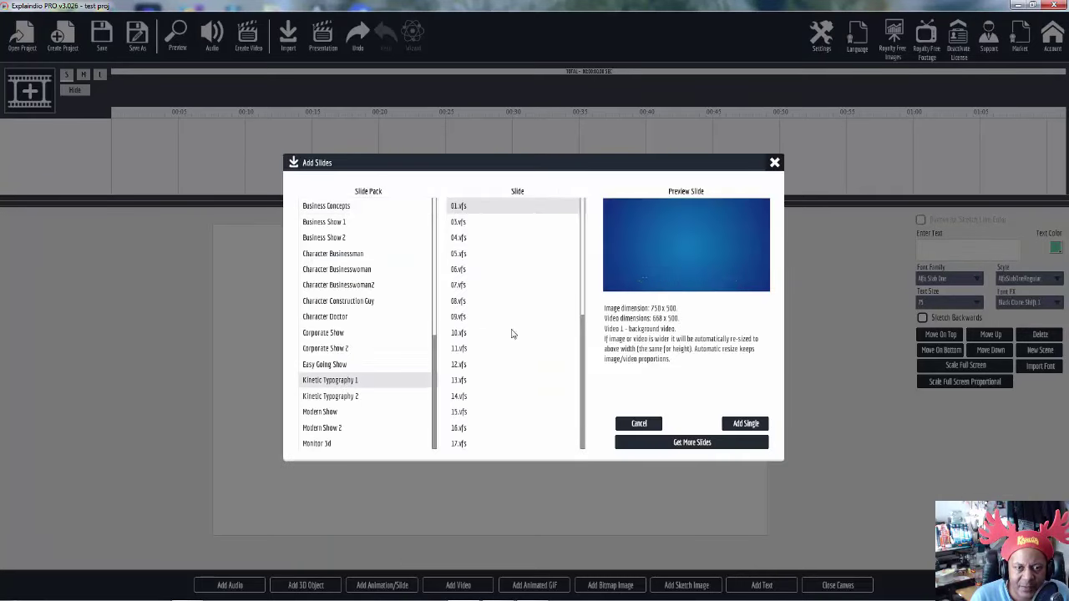
pyautogui.moveTo(583, 266); pyautogui.dragTo(590, 422)
pyautogui.click(477, 445)
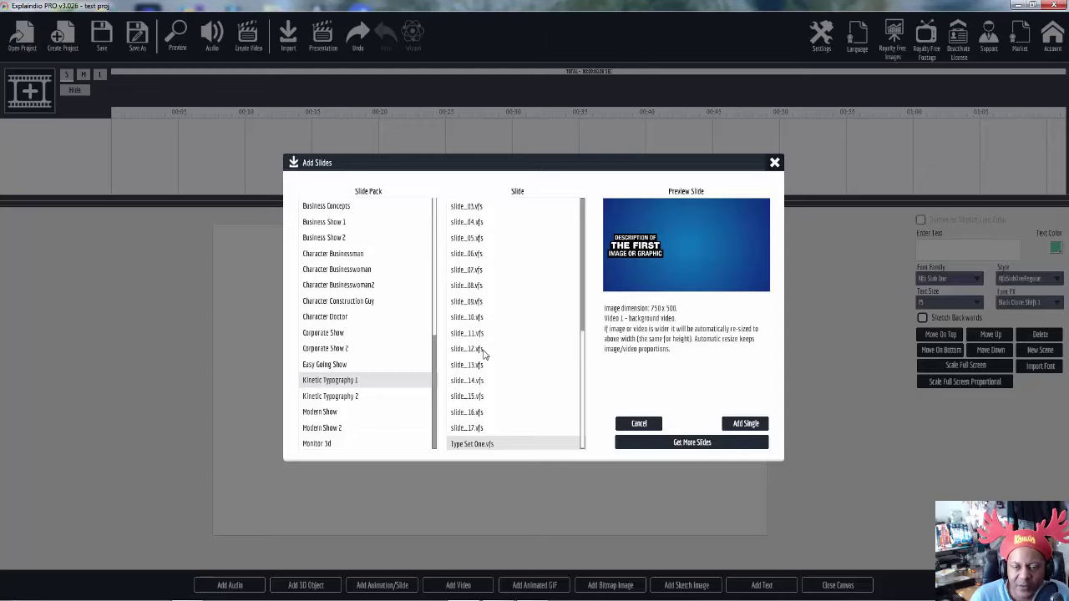
pyautogui.click(747, 425)
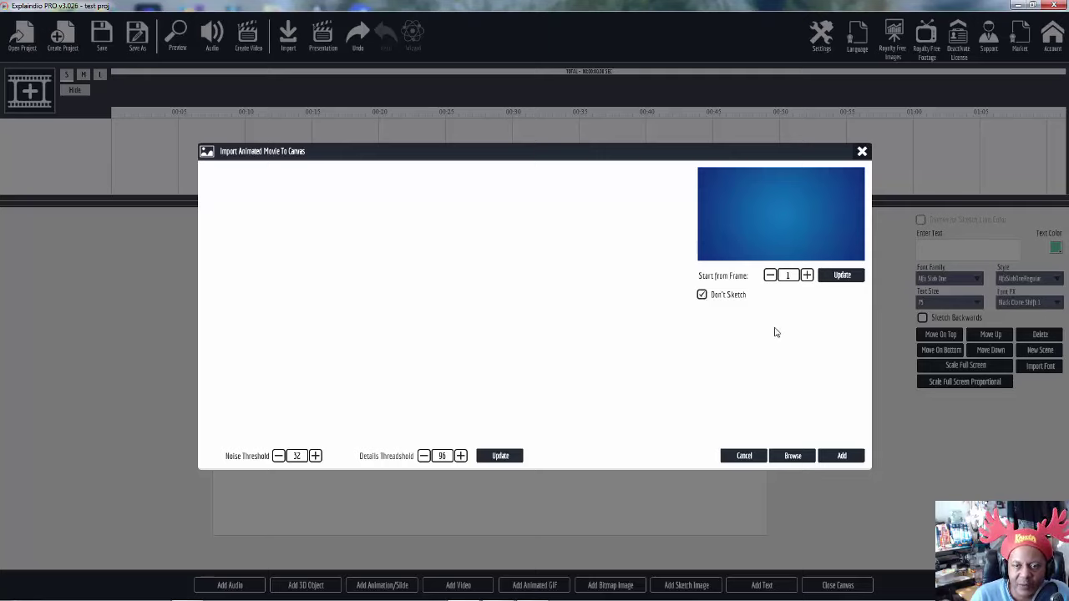
pyautogui.click(843, 457)
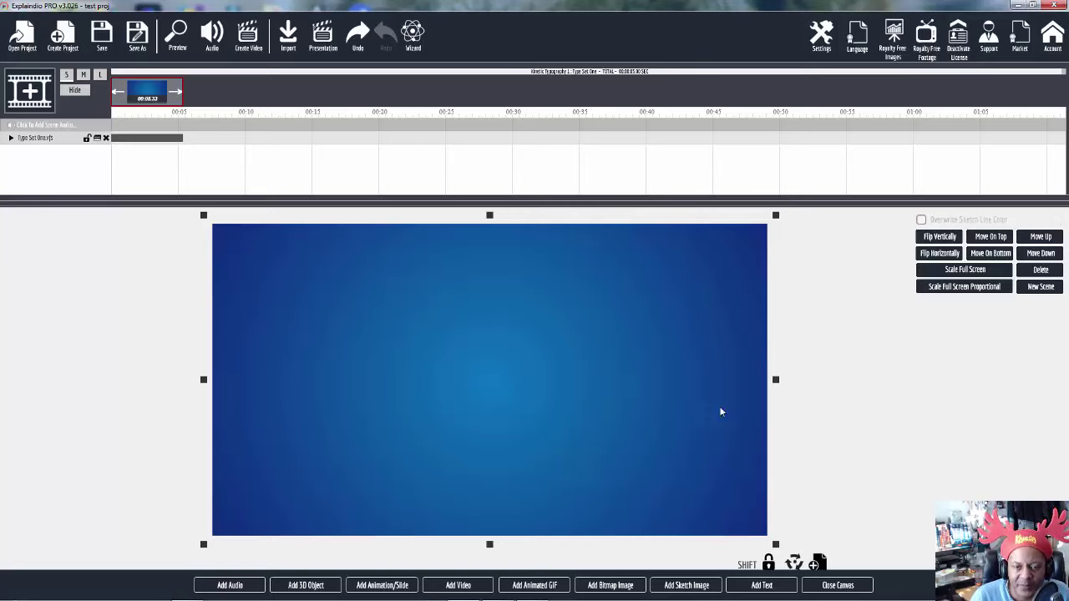
# Close the canvas and open the animation customization for the Type Set One slide
pyautogui.click(838, 586)
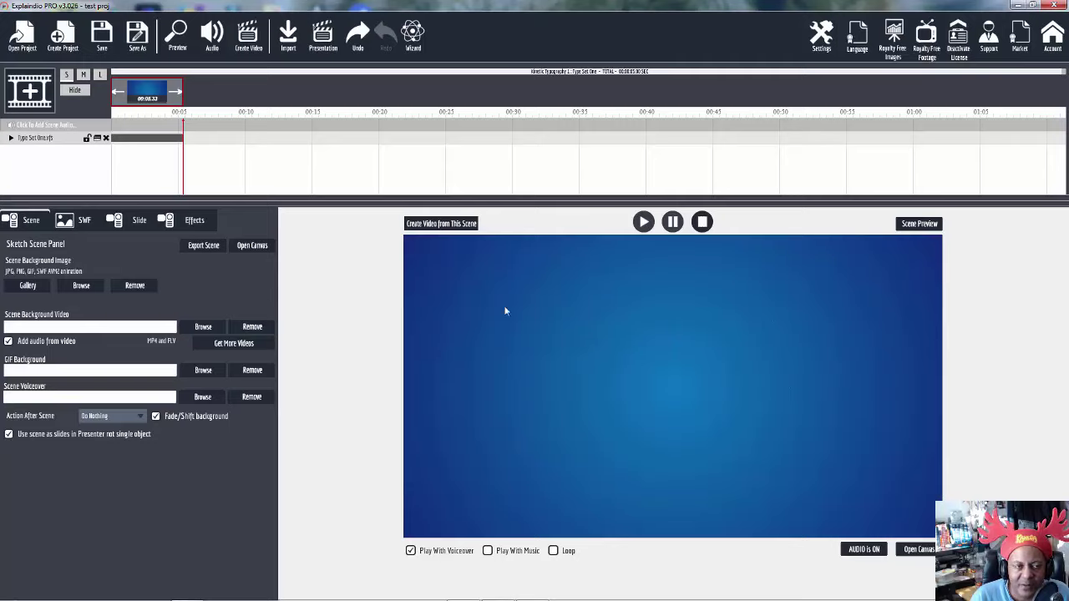
pyautogui.click(140, 222)
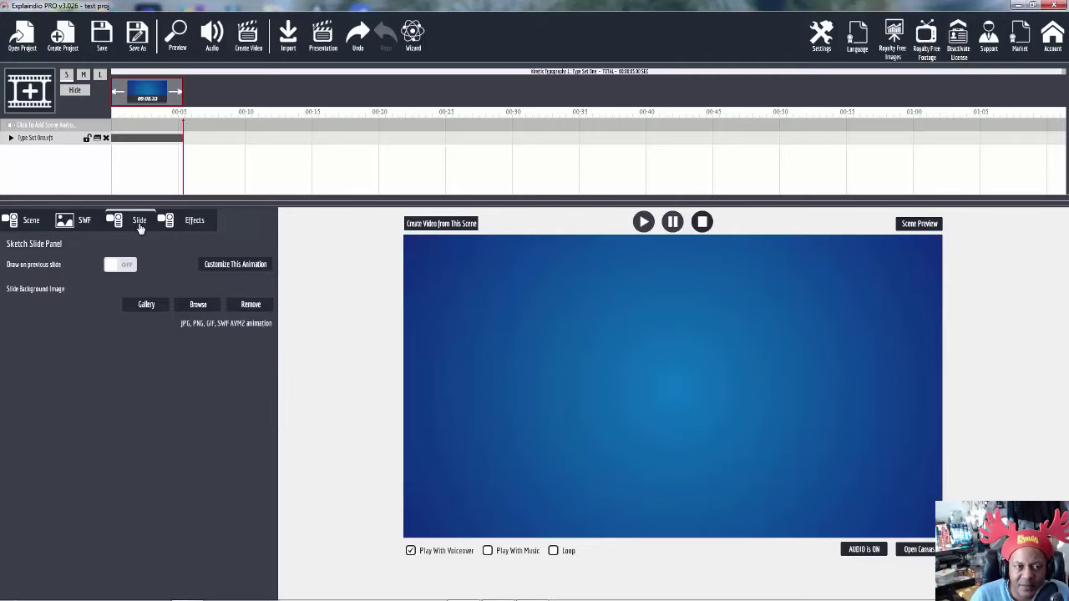
pyautogui.click(237, 268)
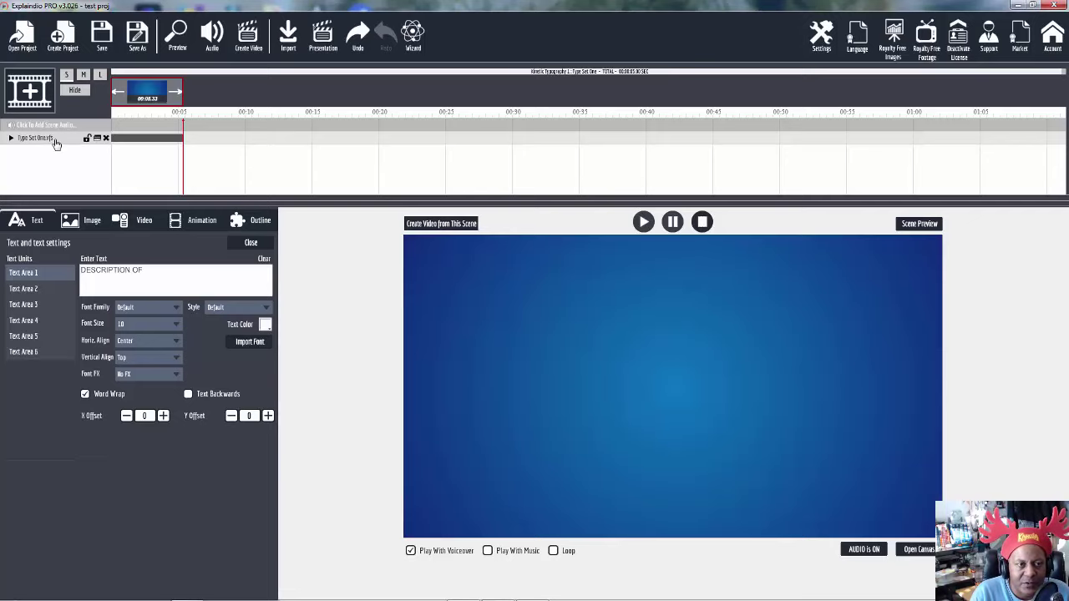
# Pause the scene playback on the first description text and reopen the slide's animation customization
pyautogui.click(482, 191)
pyautogui.click(672, 221)
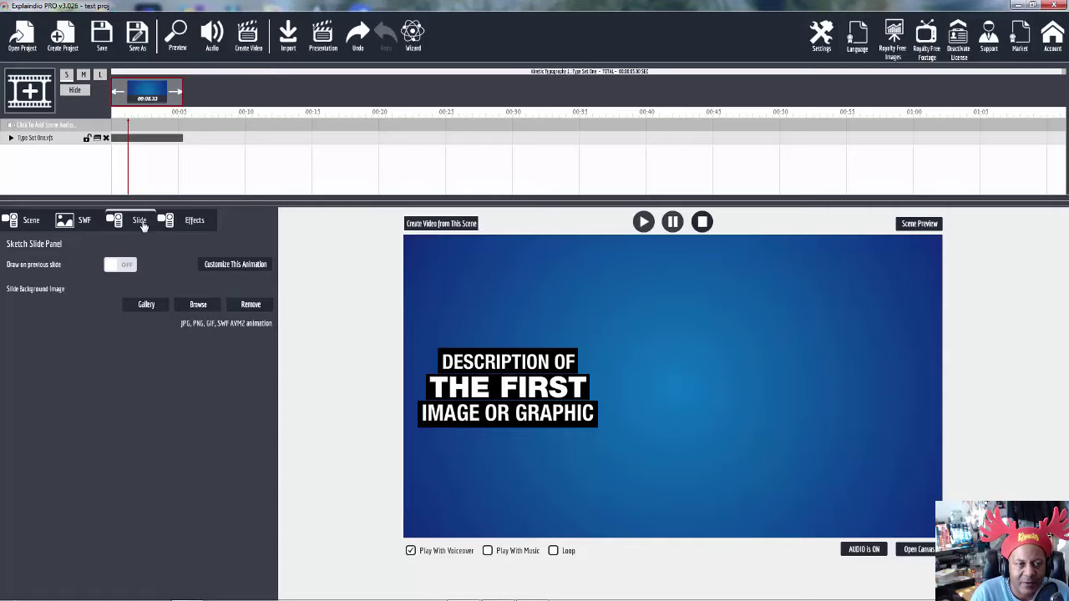
pyautogui.click(240, 267)
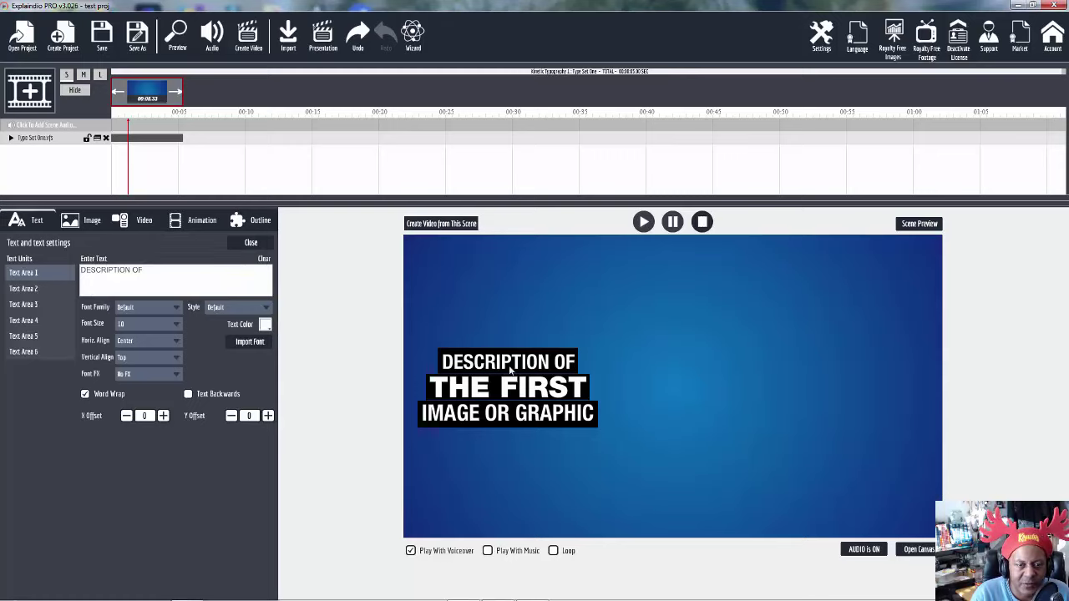
# Examine the wording assigned to Text Areas 2 through 6 of the slide
pyautogui.click(32, 291)
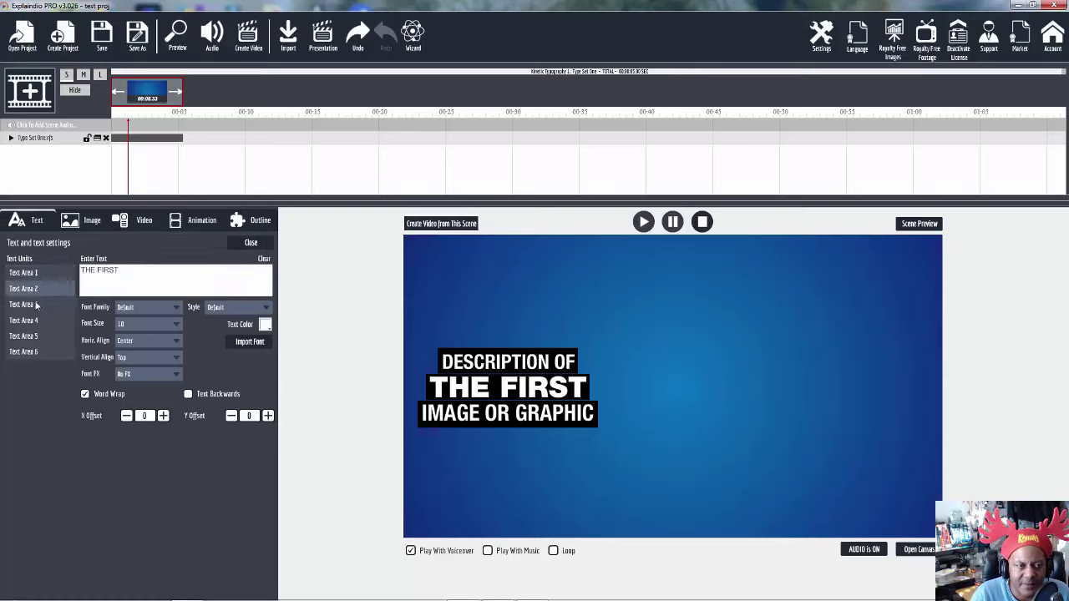
pyautogui.click(36, 306)
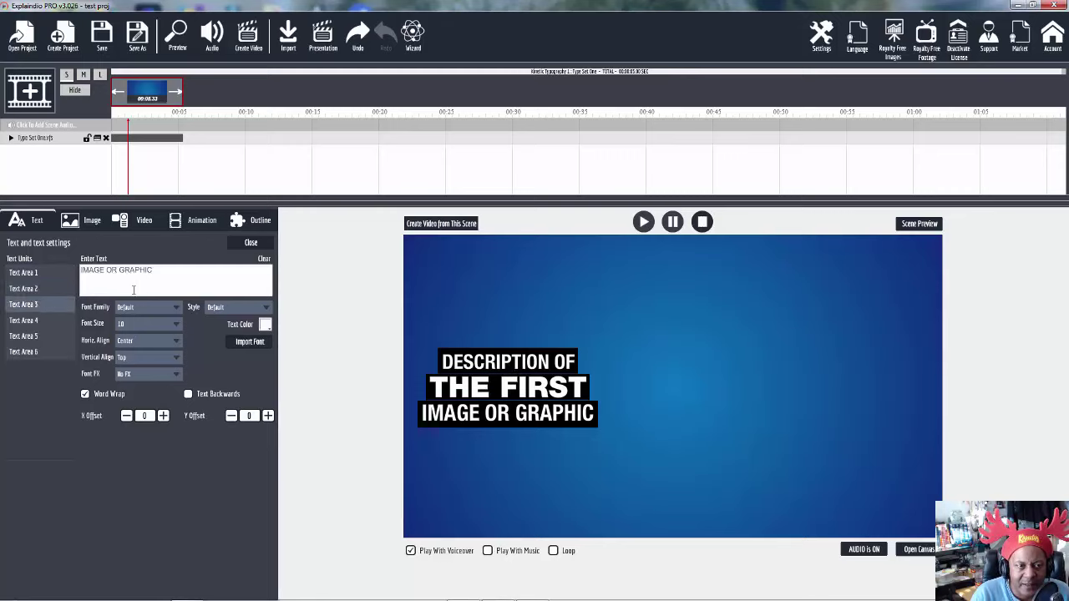
pyautogui.click(35, 320)
pyautogui.click(33, 338)
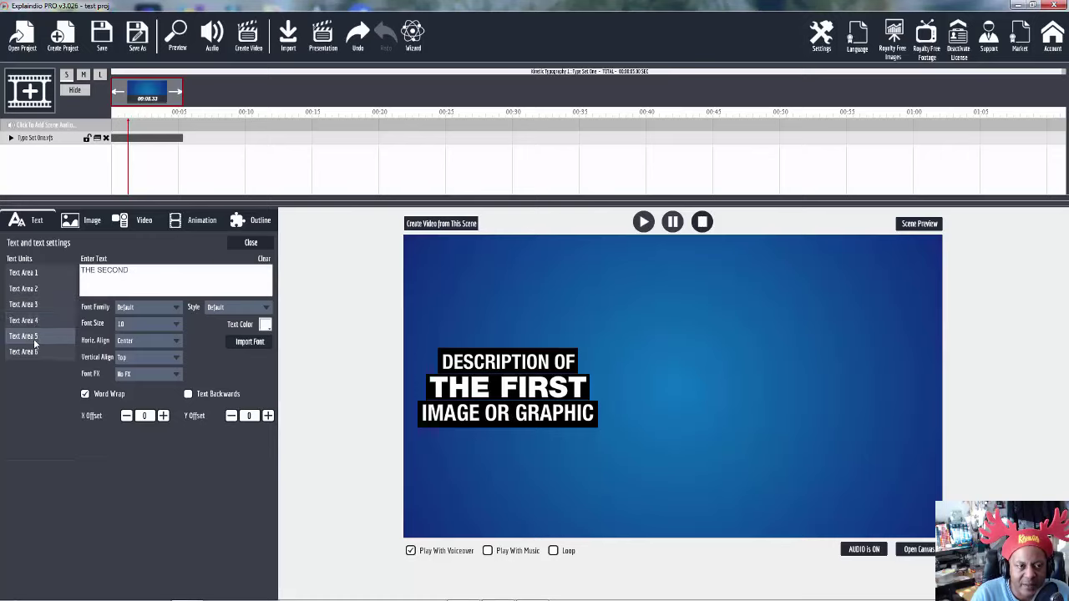
pyautogui.click(33, 353)
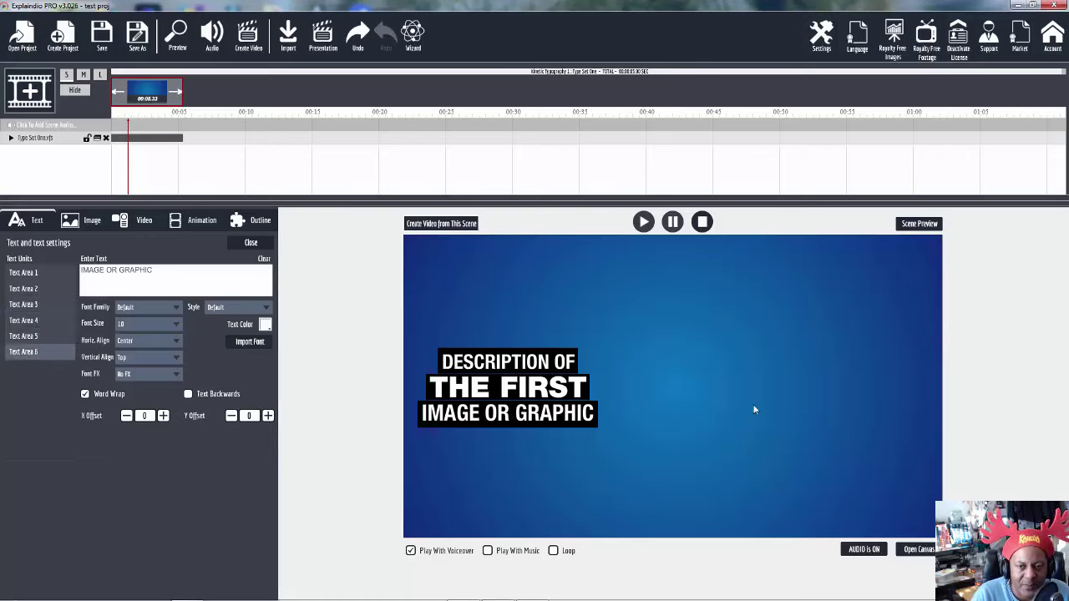
# Play the scene, pause it on the second description text, and change Text Area 5 to read "THE 2nd"
pyautogui.click(645, 223)
pyautogui.click(673, 224)
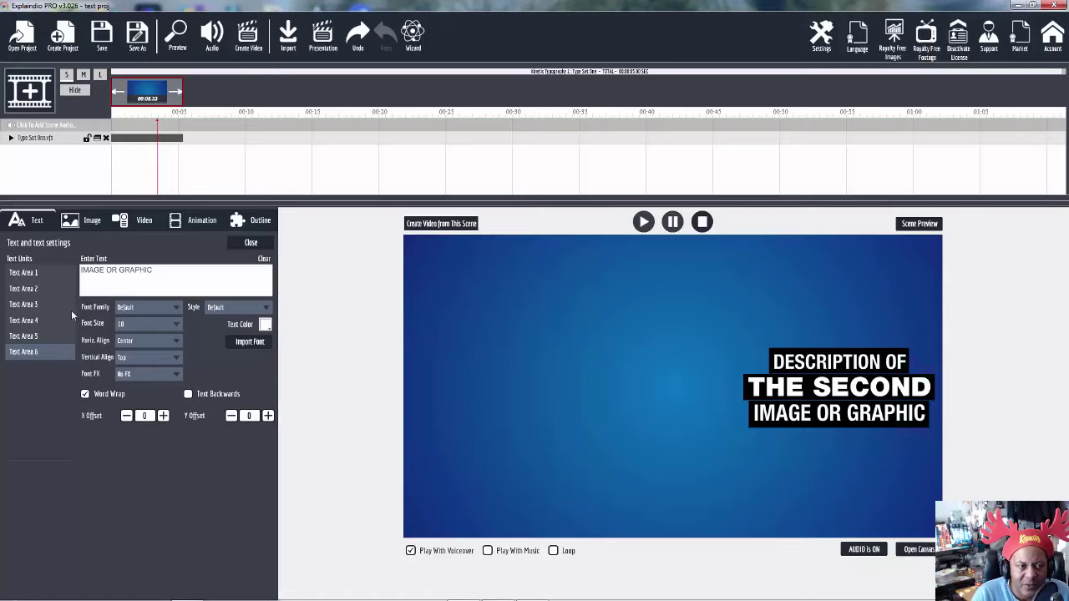
pyautogui.click(37, 336)
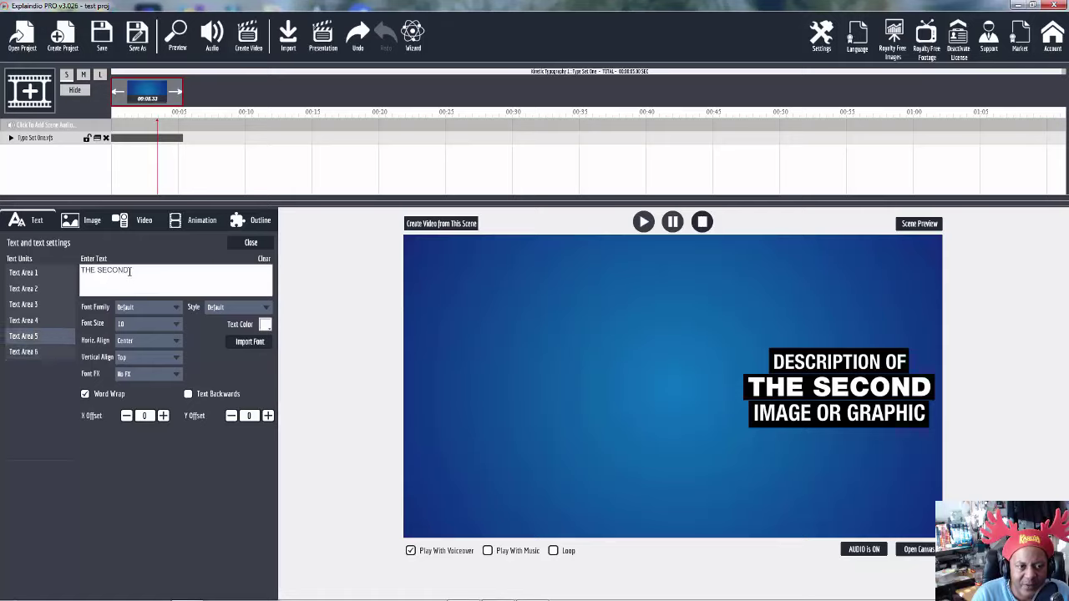
pyautogui.moveTo(130, 270); pyautogui.dragTo(98, 270)
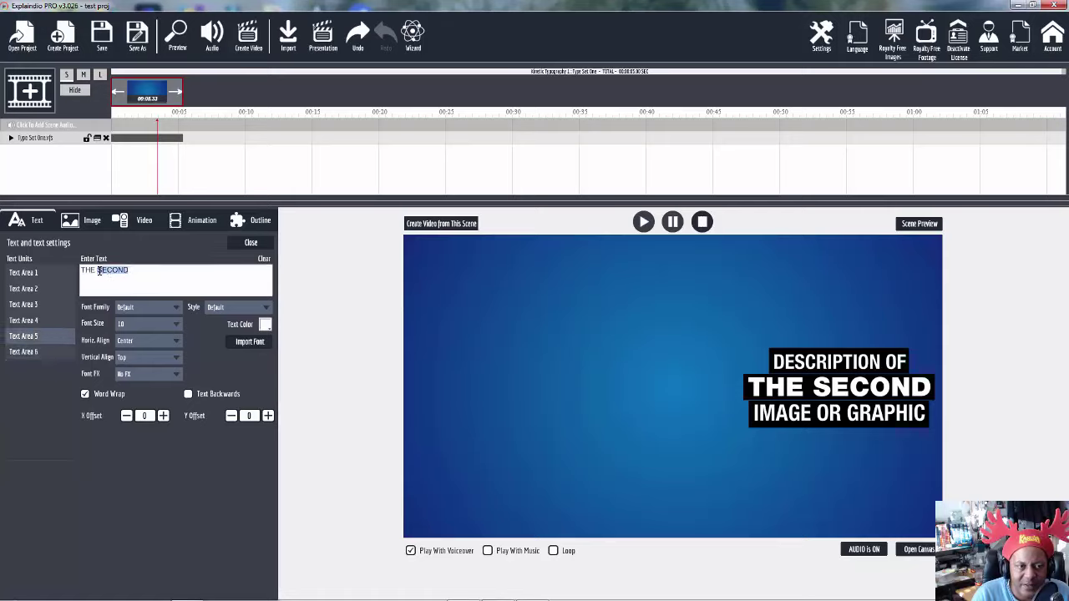
pyautogui.write('2')
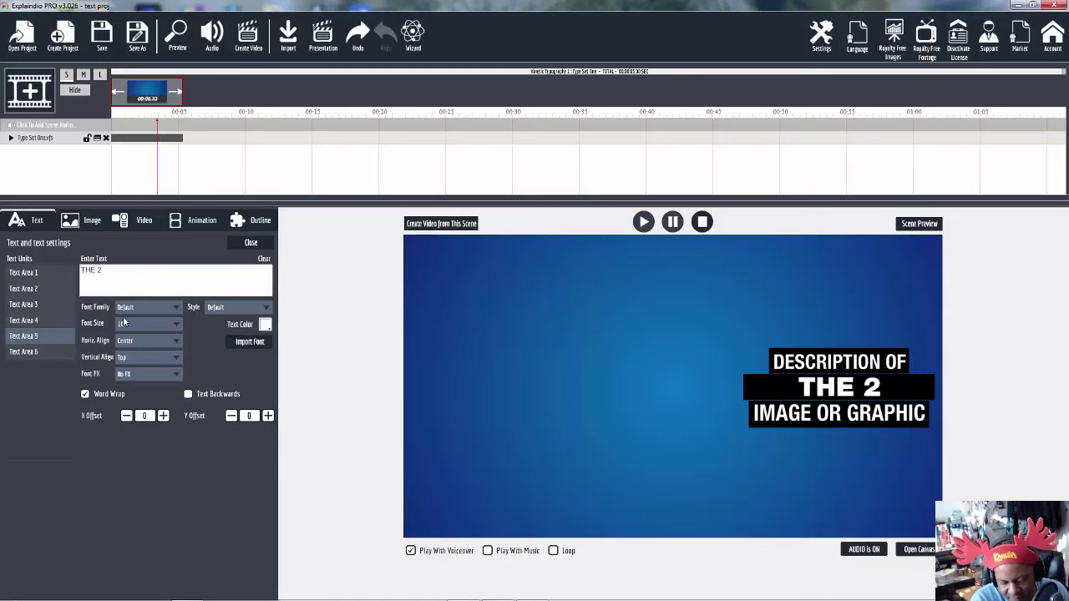
pyautogui.write('nd')
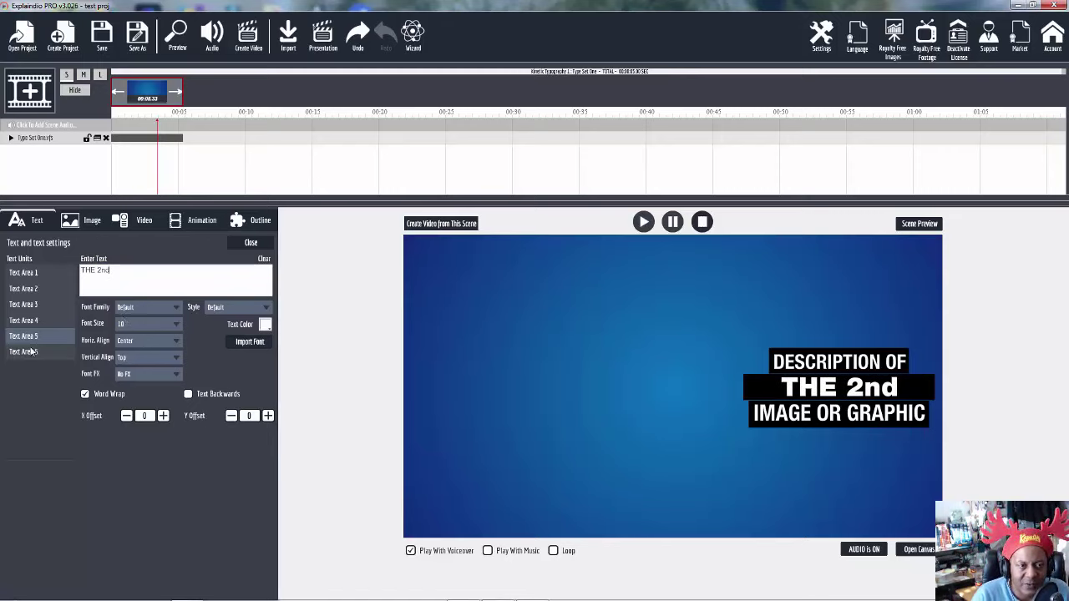
# Change Text Area 6 to read "IMAGE OR VIDEO" and color its text light blue
pyautogui.click(37, 352)
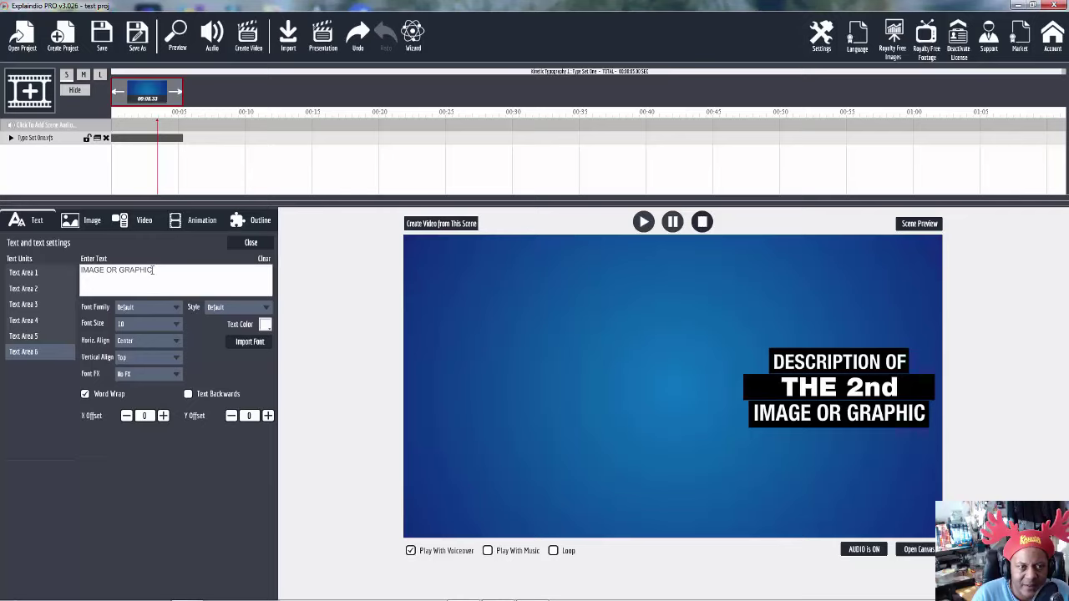
pyautogui.moveTo(153, 270); pyautogui.dragTo(122, 273)
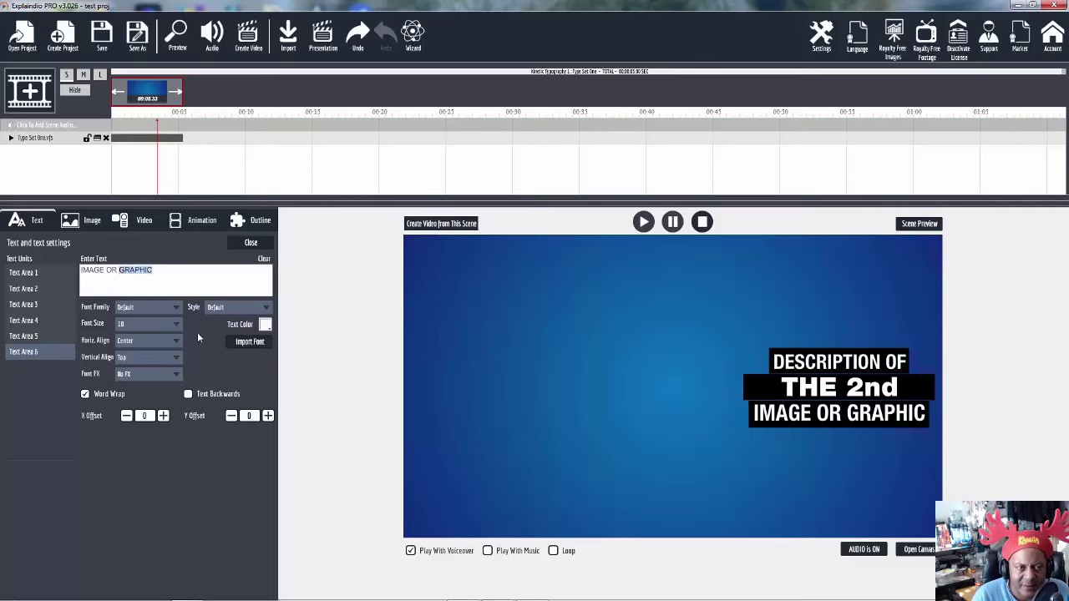
pyautogui.write('VI')
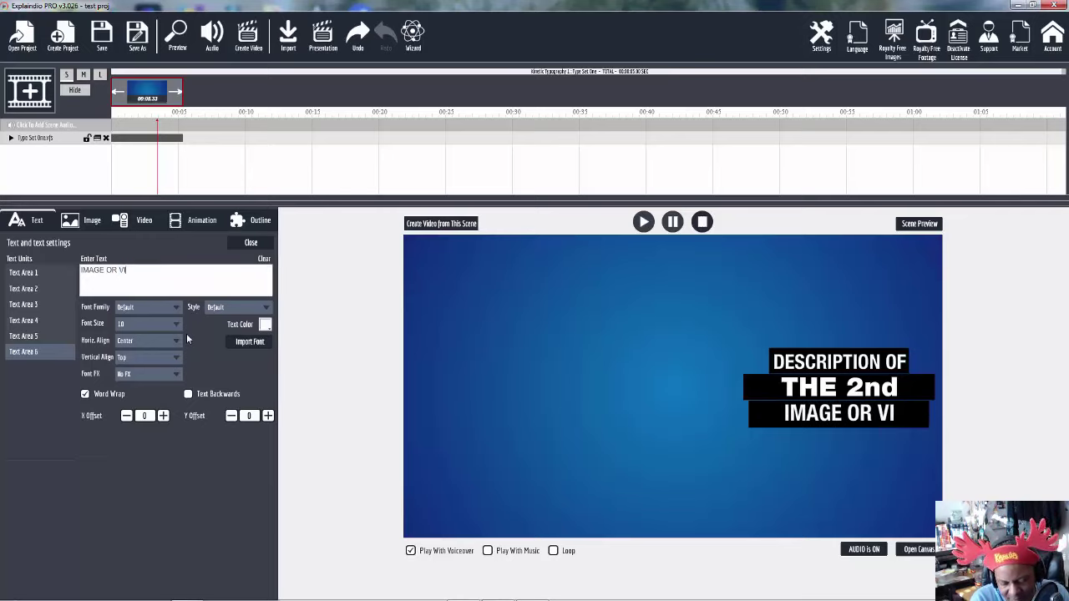
pyautogui.write('DEO')
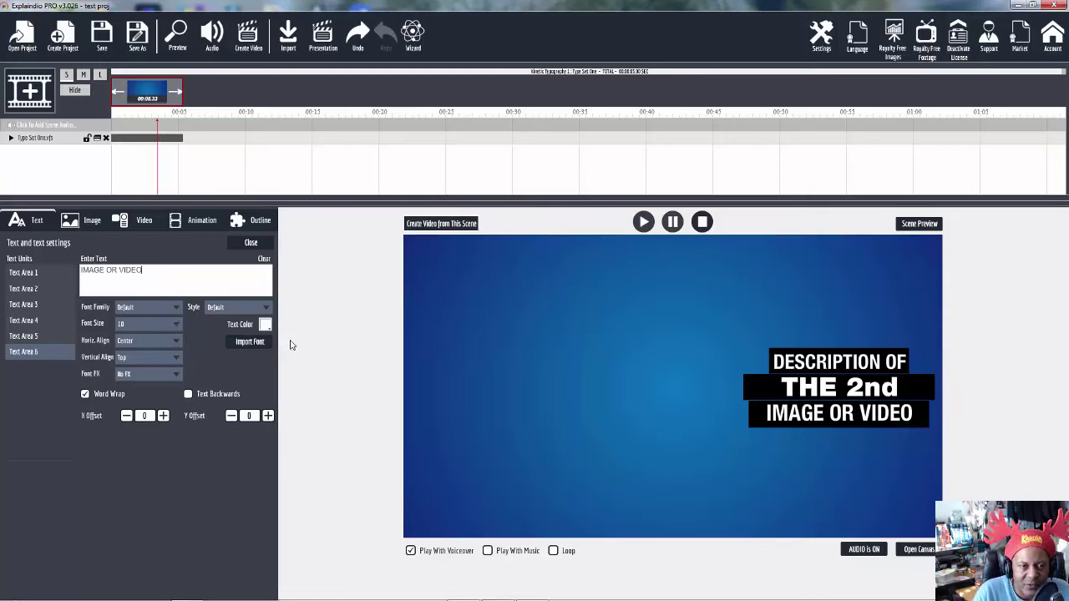
pyautogui.click(265, 325)
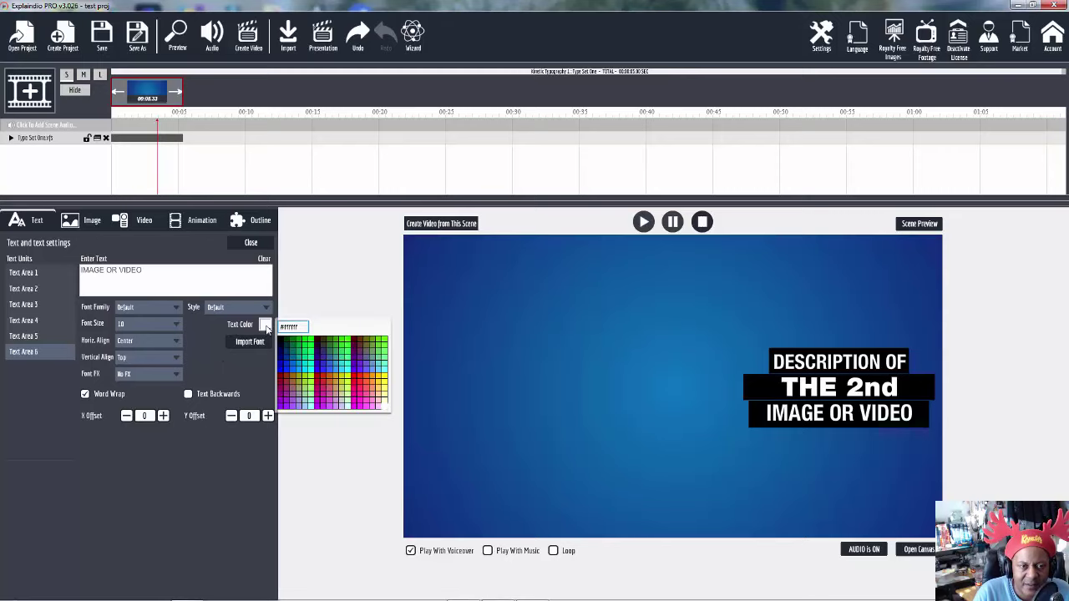
pyautogui.click(326, 366)
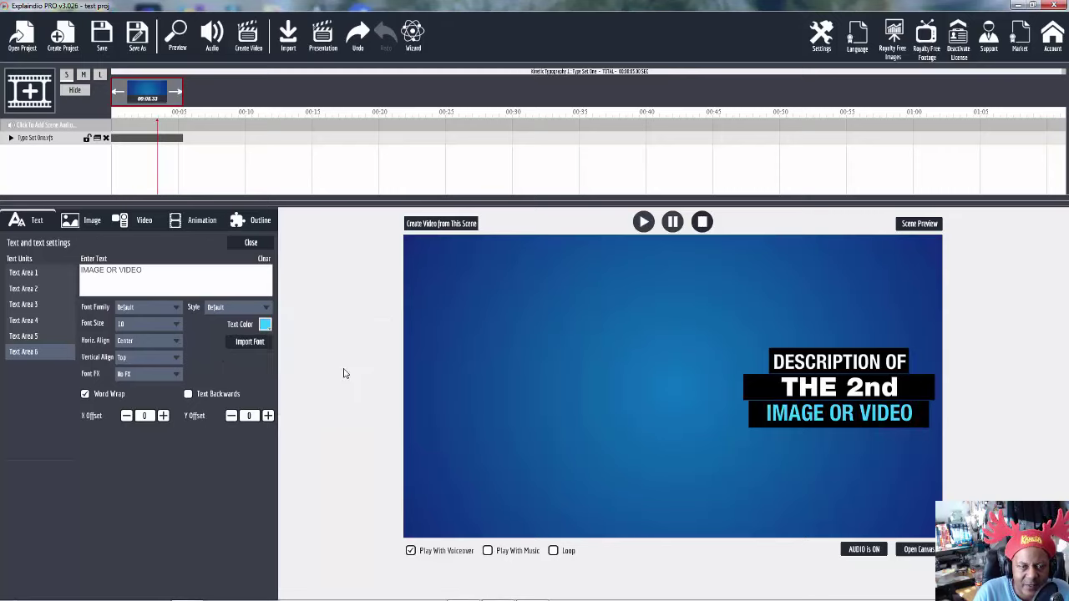
# Set Text Area 6 to the Alfa Slab One font at size 40
pyautogui.click(156, 311)
pyautogui.click(147, 362)
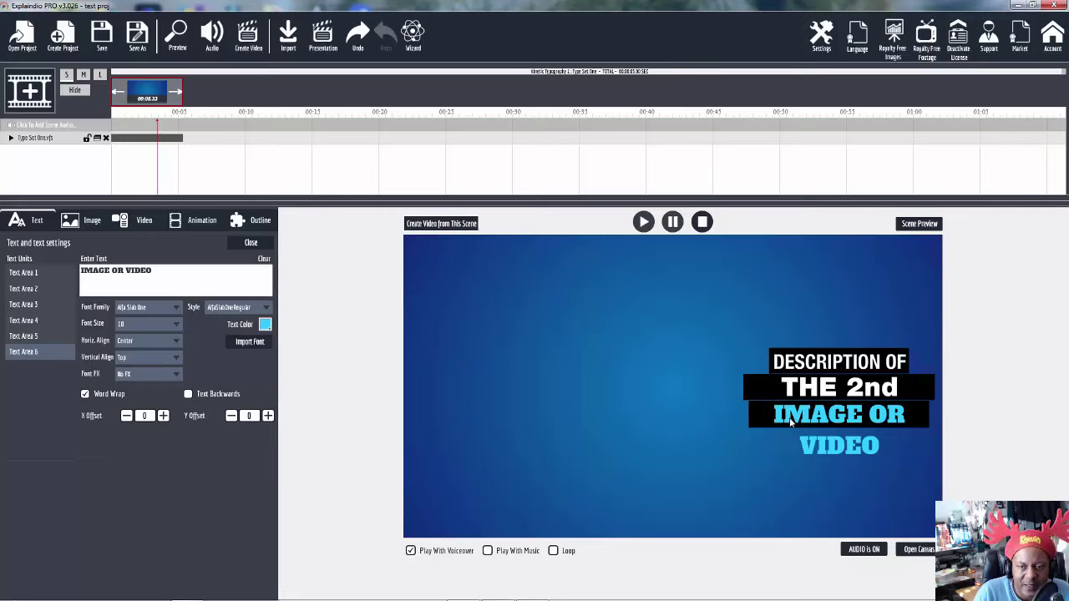
pyautogui.click(138, 330)
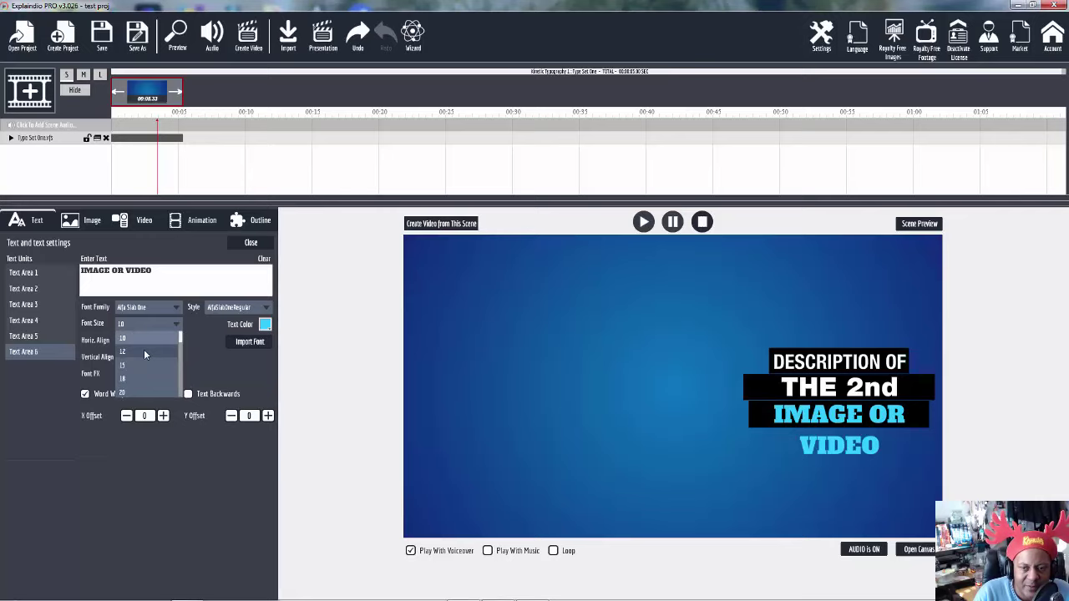
pyautogui.click(143, 352)
pyautogui.click(173, 330)
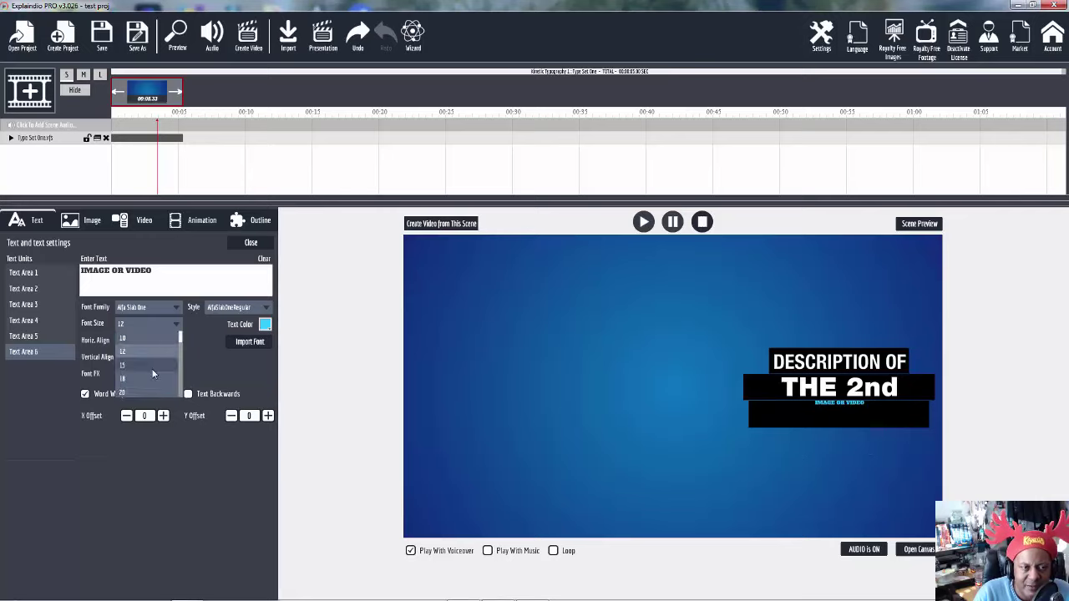
pyautogui.click(153, 385)
pyautogui.click(177, 329)
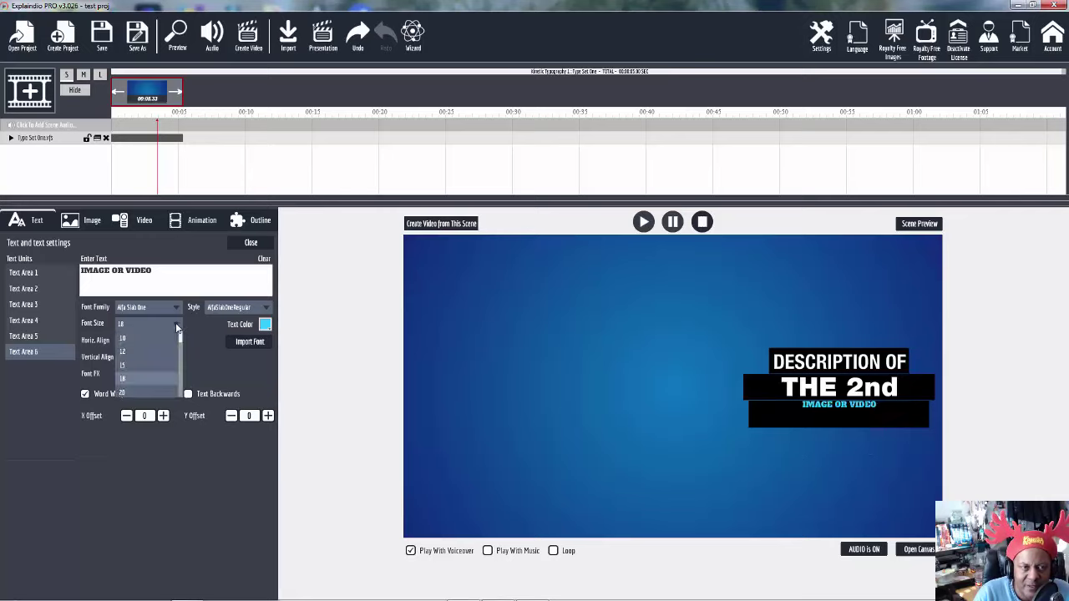
pyautogui.click(146, 381)
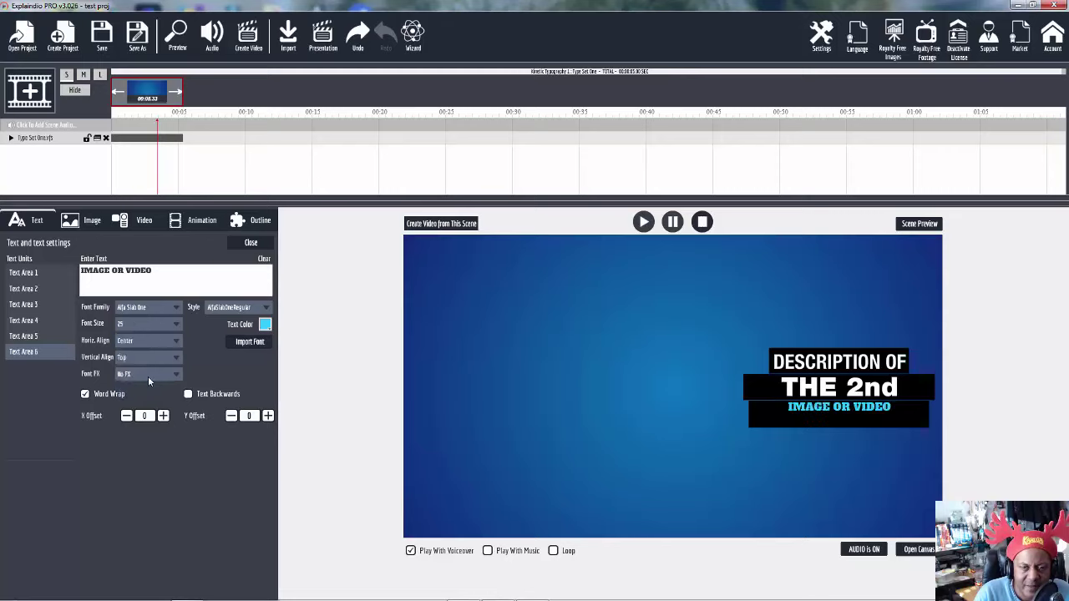
pyautogui.click(175, 327)
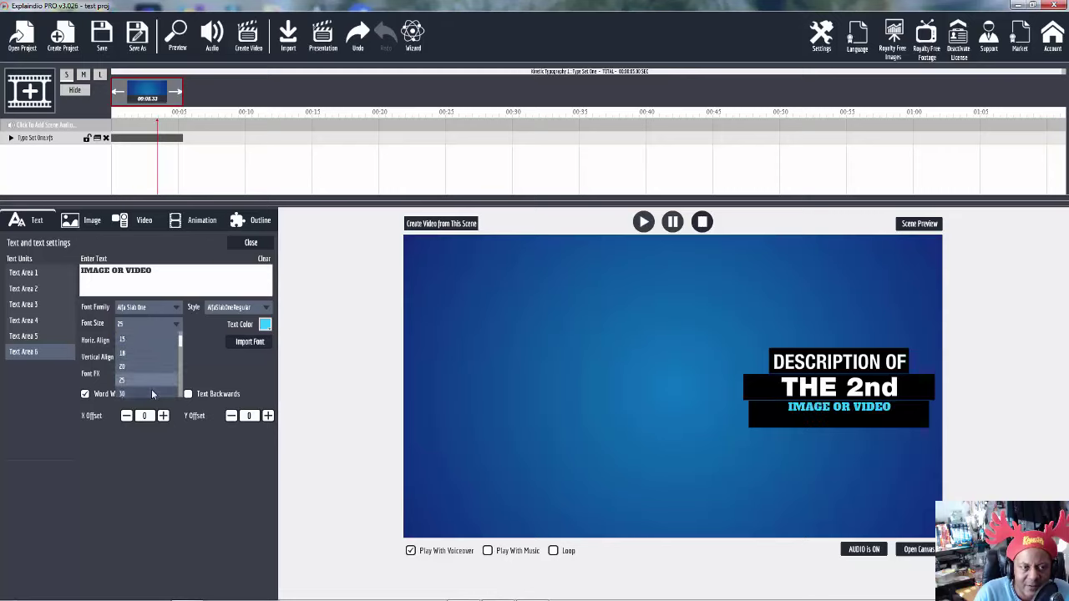
pyautogui.scroll(-1, 151, 389)
pyautogui.click(146, 394)
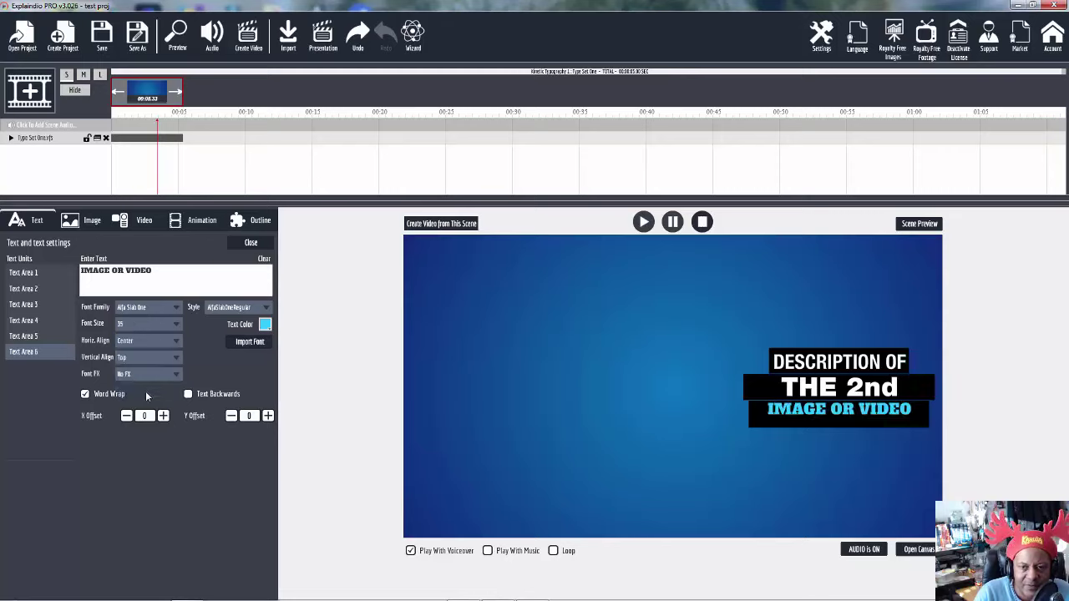
pyautogui.click(174, 325)
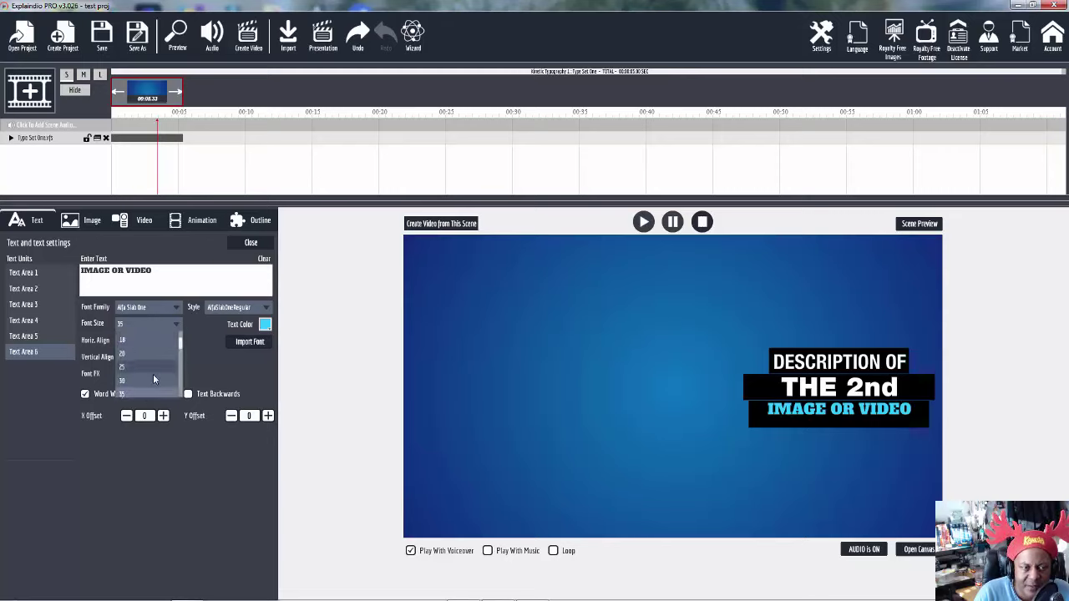
pyautogui.click(149, 381)
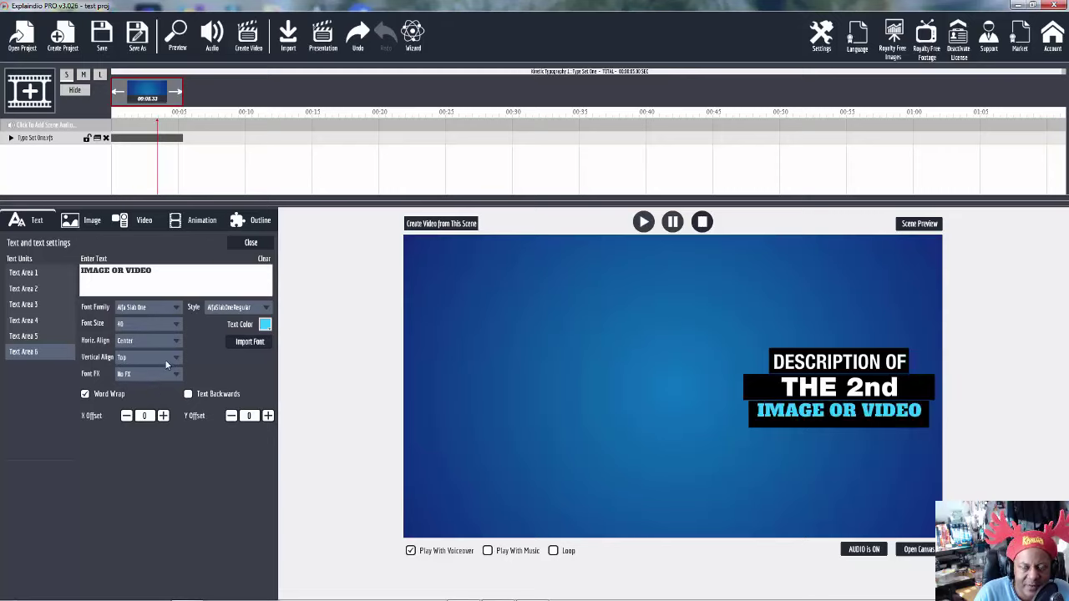
# Try font size 45 for Text Area 6 and return it to 40
pyautogui.click(175, 326)
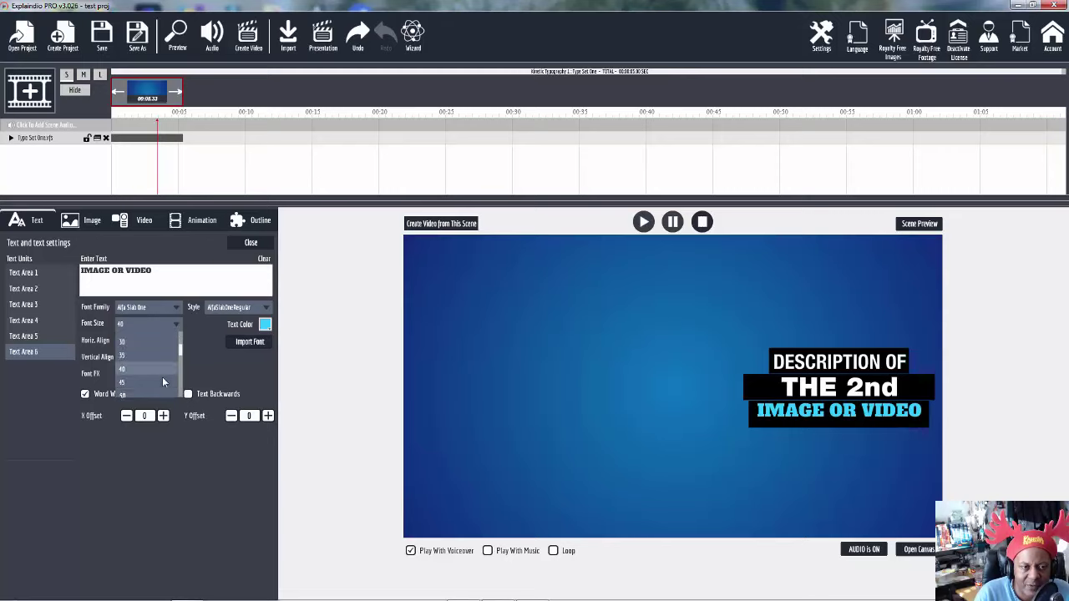
pyautogui.click(150, 381)
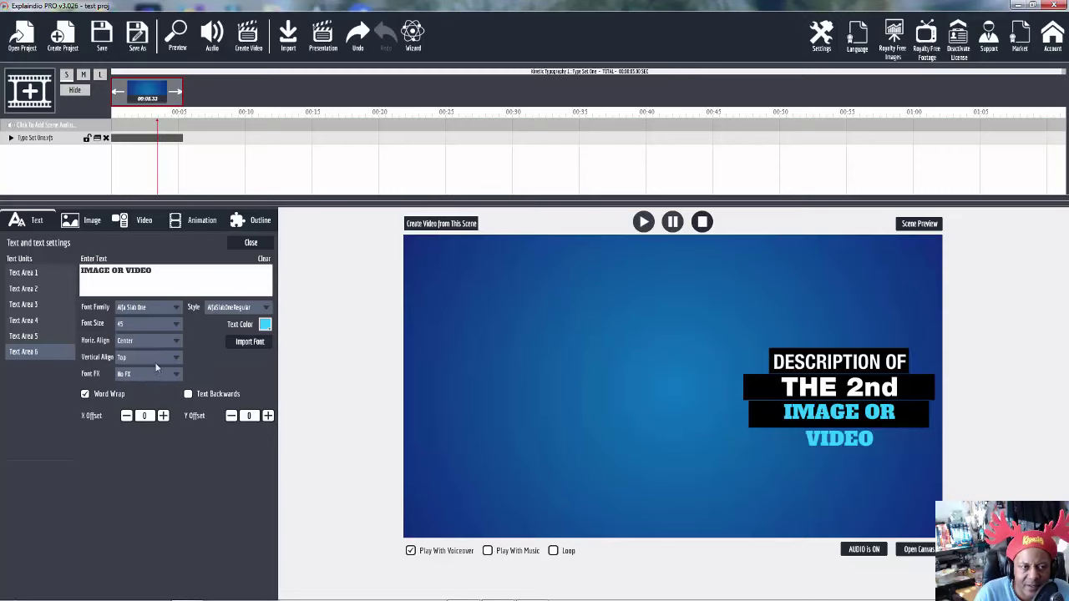
pyautogui.click(164, 326)
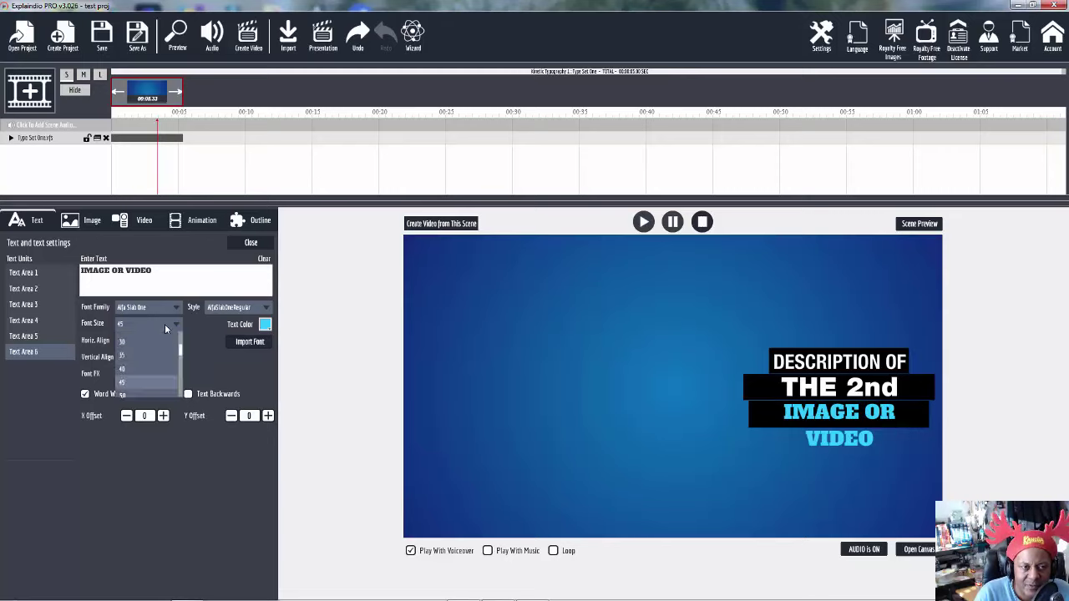
pyautogui.click(151, 380)
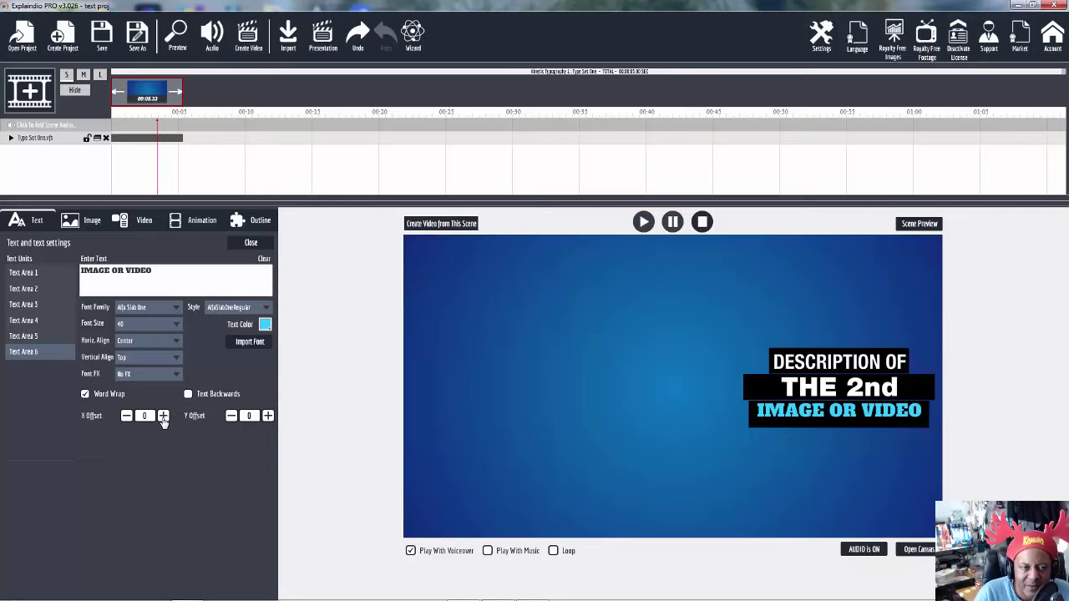
# Shift Text Area 6 down within its black bar with a Y offset of 9
pyautogui.click(268, 416)
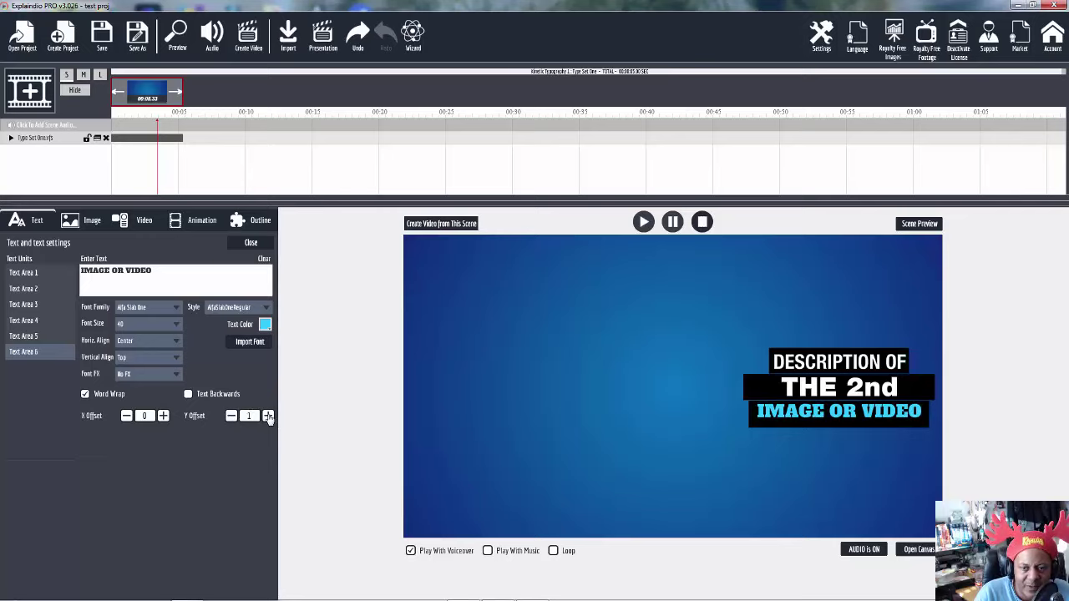
pyautogui.click(268, 416)
pyautogui.click(268, 416)
pyautogui.click(268, 416)
pyautogui.click(268, 417)
pyautogui.click(268, 416)
pyautogui.click(268, 416)
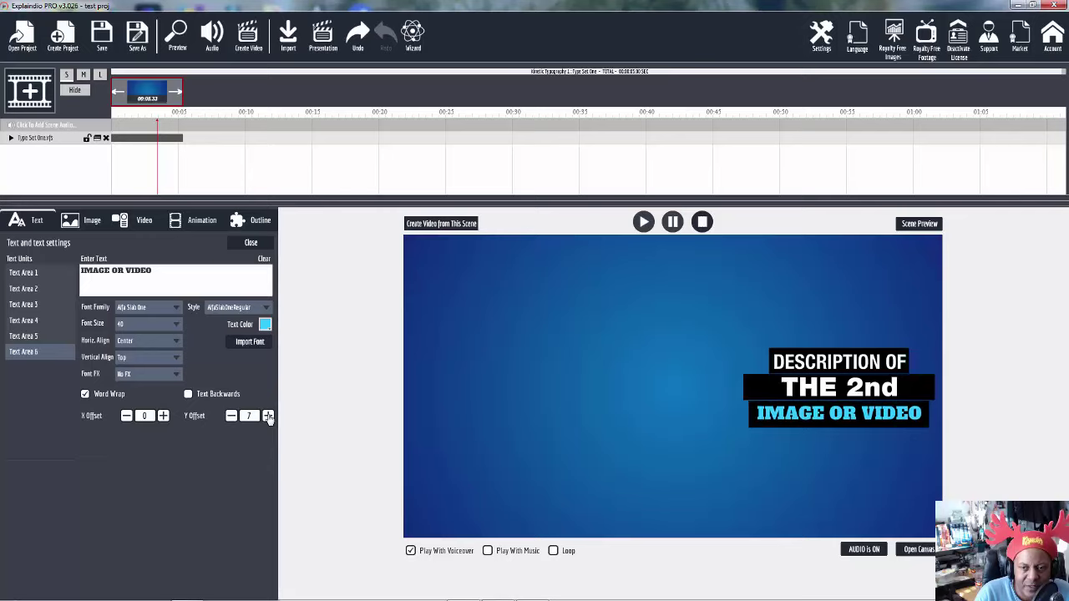
pyautogui.click(268, 416)
pyautogui.click(268, 416)
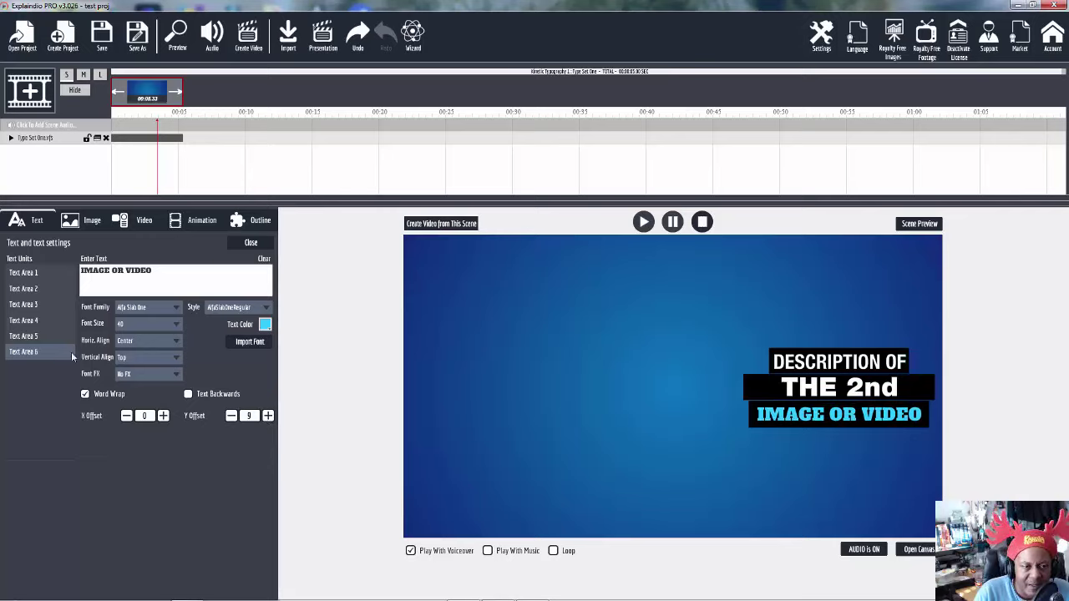
# Shift the "THE 2nd" text in Text Area 5 to the left with an X offset of -44
pyautogui.click(36, 336)
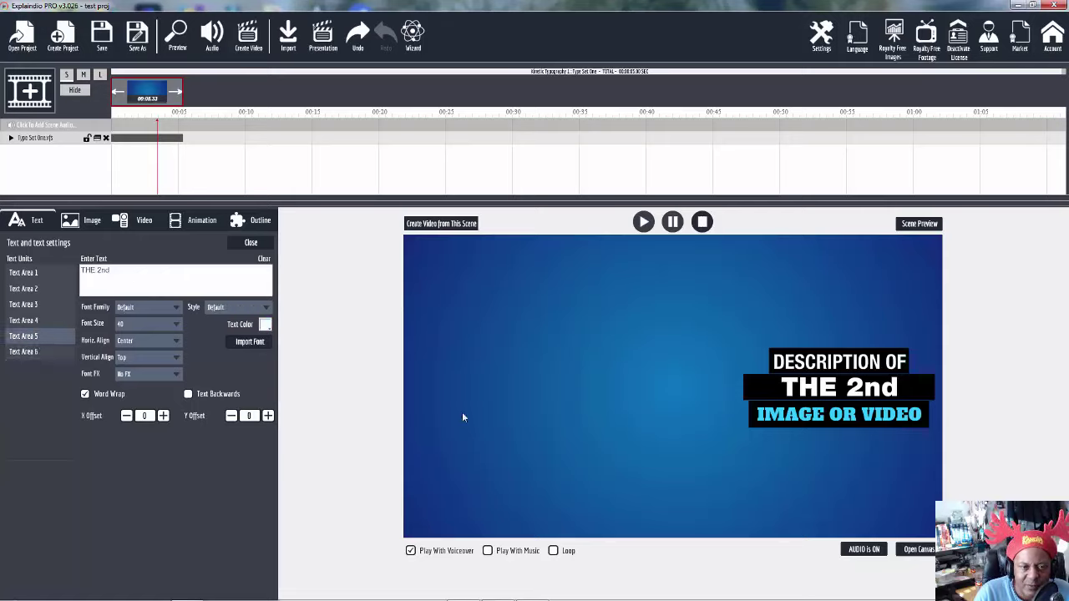
pyautogui.click(126, 416)
pyautogui.click(126, 416)
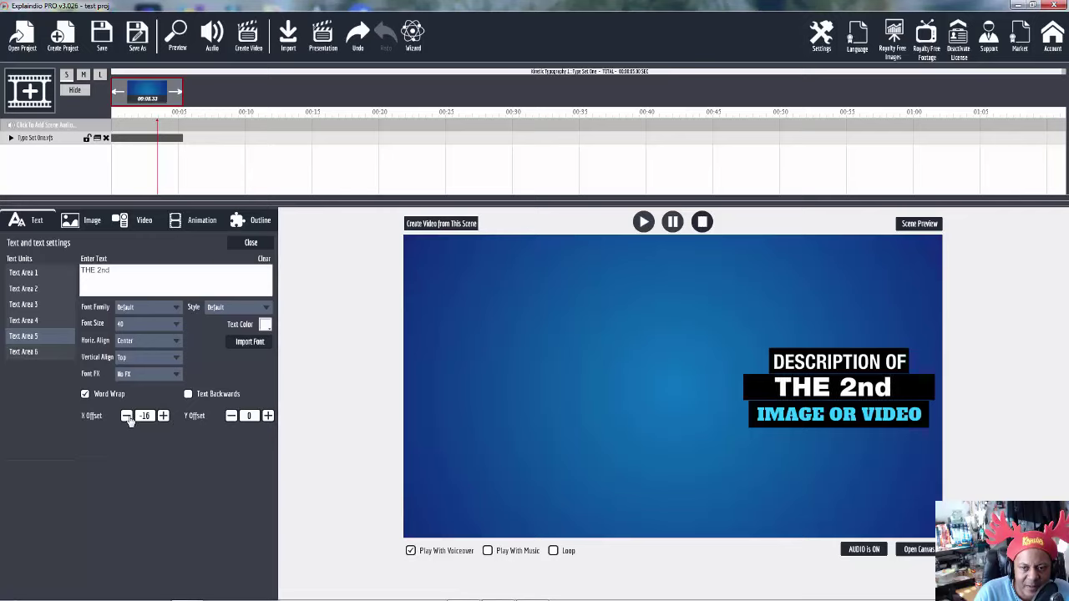
pyautogui.click(126, 416)
pyautogui.click(126, 416)
pyautogui.click(126, 416)
pyautogui.click(126, 416)
pyautogui.click(126, 416)
pyautogui.click(126, 416)
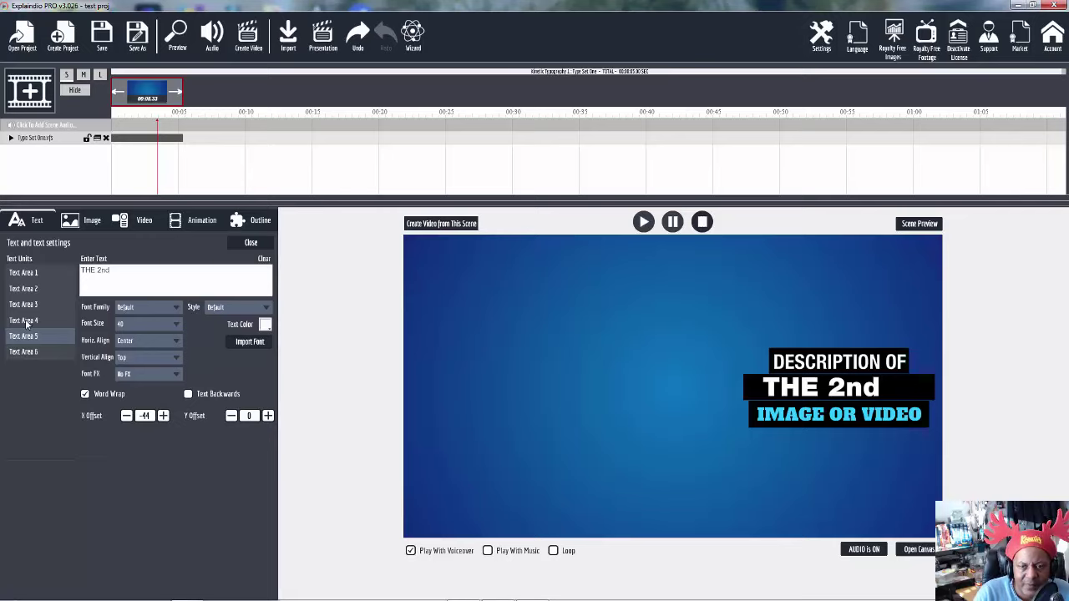
# Try a Y offset of 1 on the "DESCRIPTION OF" text in Text Area 4 and return it to 0
pyautogui.click(32, 322)
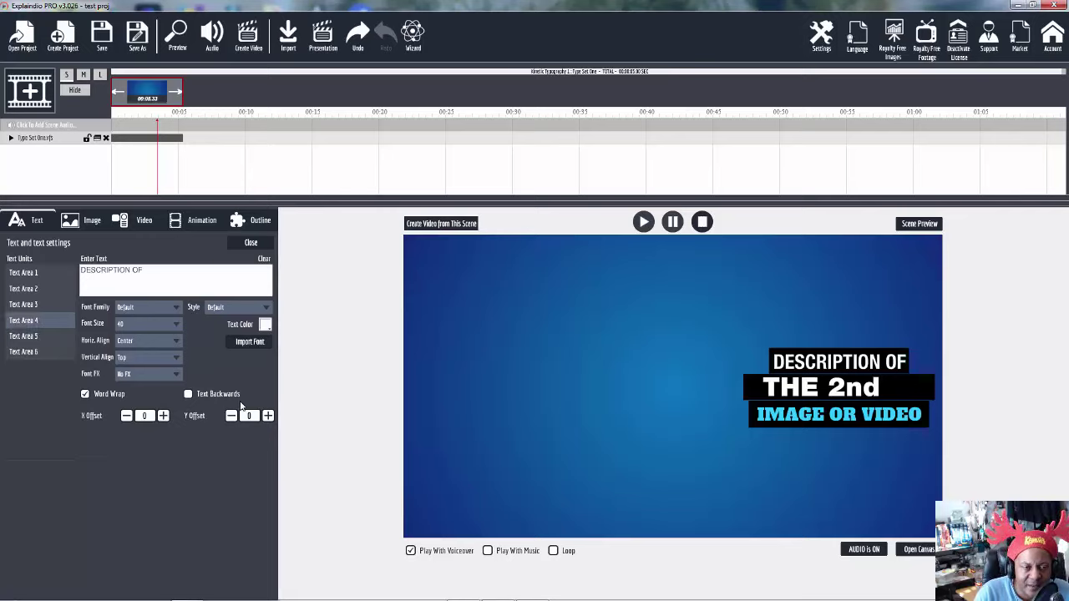
pyautogui.click(267, 416)
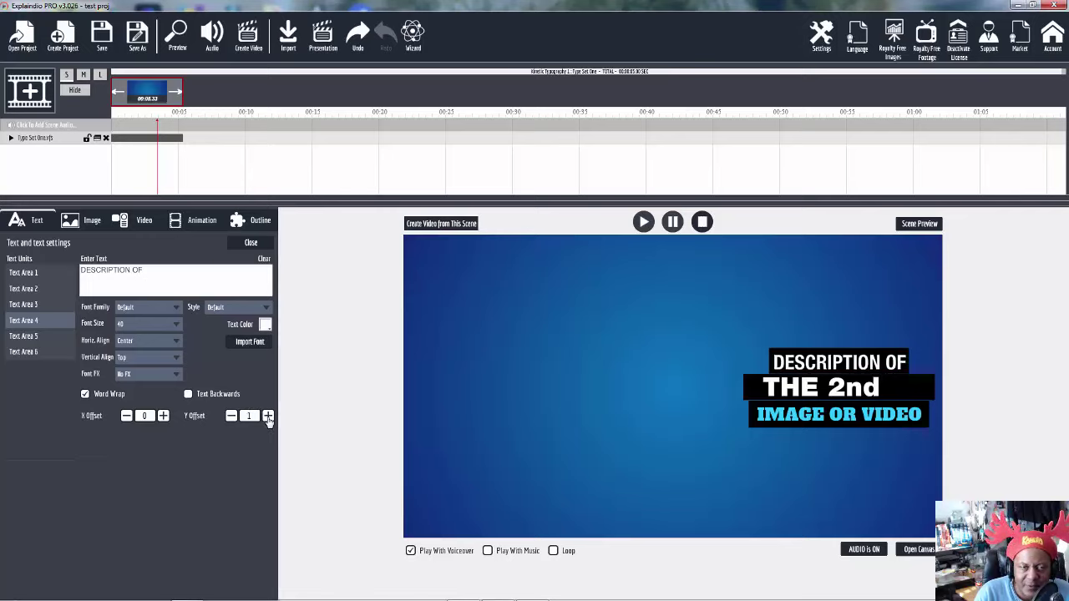
pyautogui.click(231, 416)
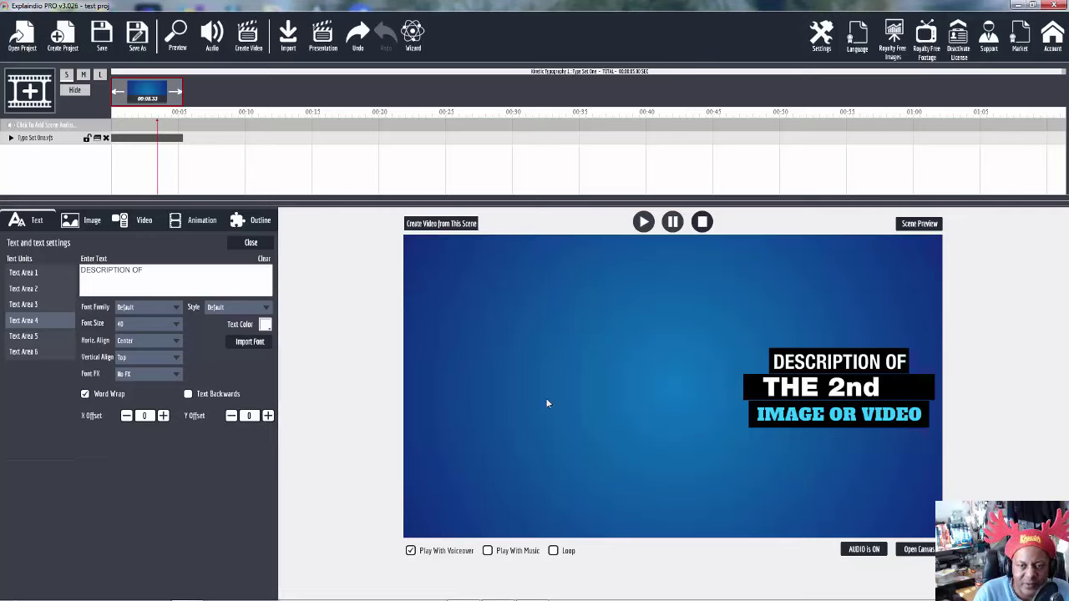
# Set the slide's background image to file 006 from the Month13-100-Images-Part3 folder
pyautogui.click(94, 223)
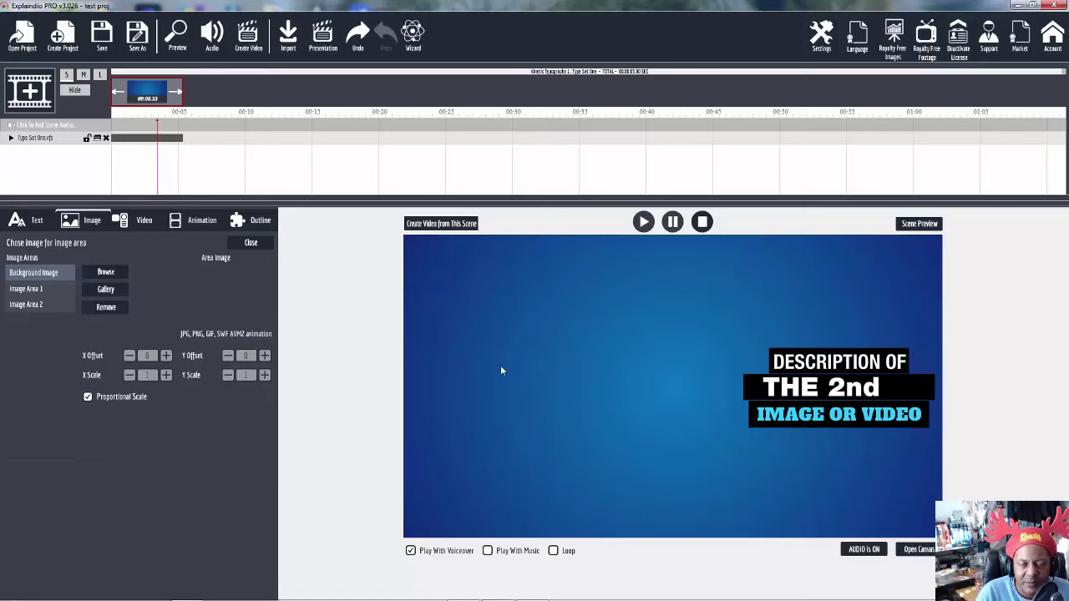
pyautogui.click(106, 289)
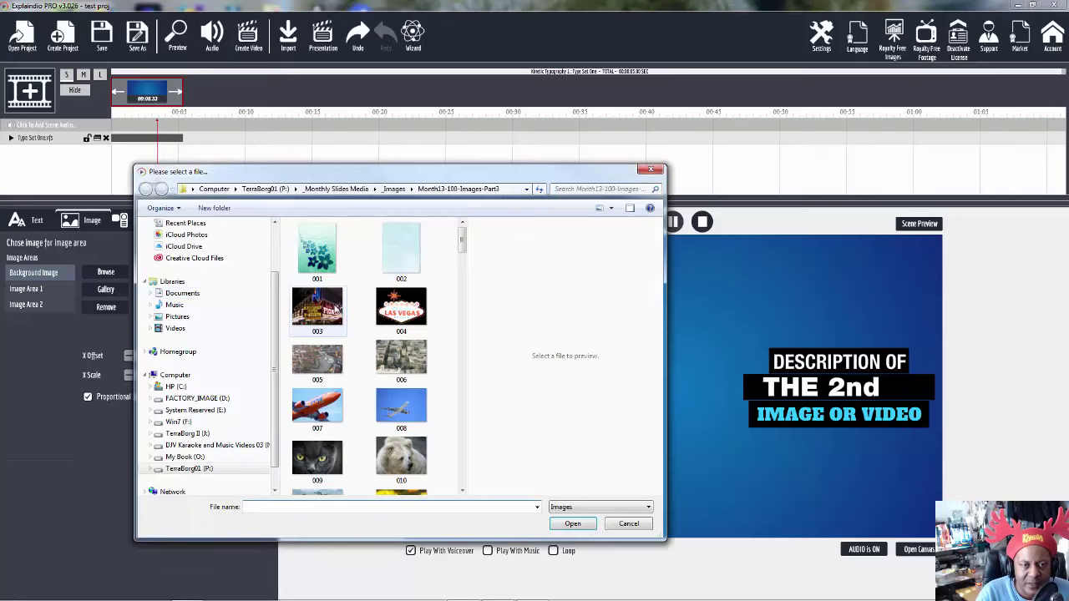
pyautogui.click(401, 315)
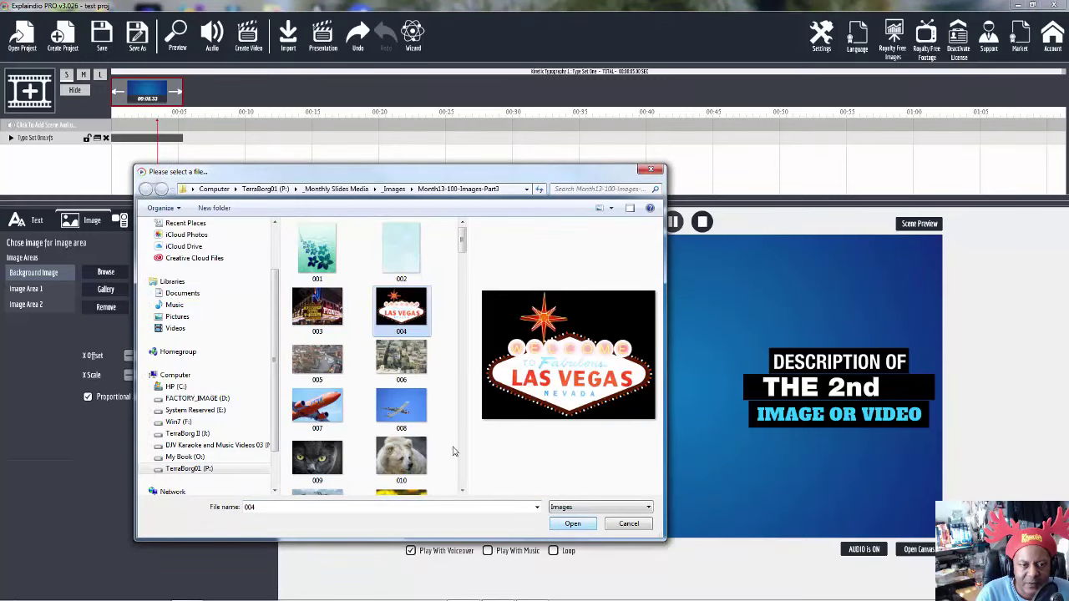
pyautogui.click(403, 361)
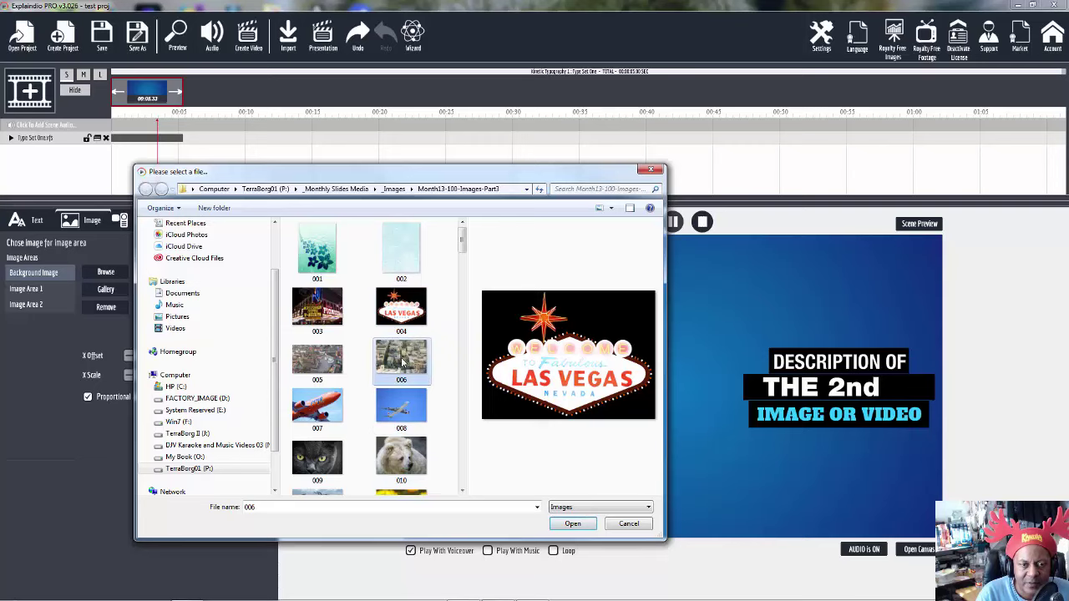
pyautogui.click(573, 524)
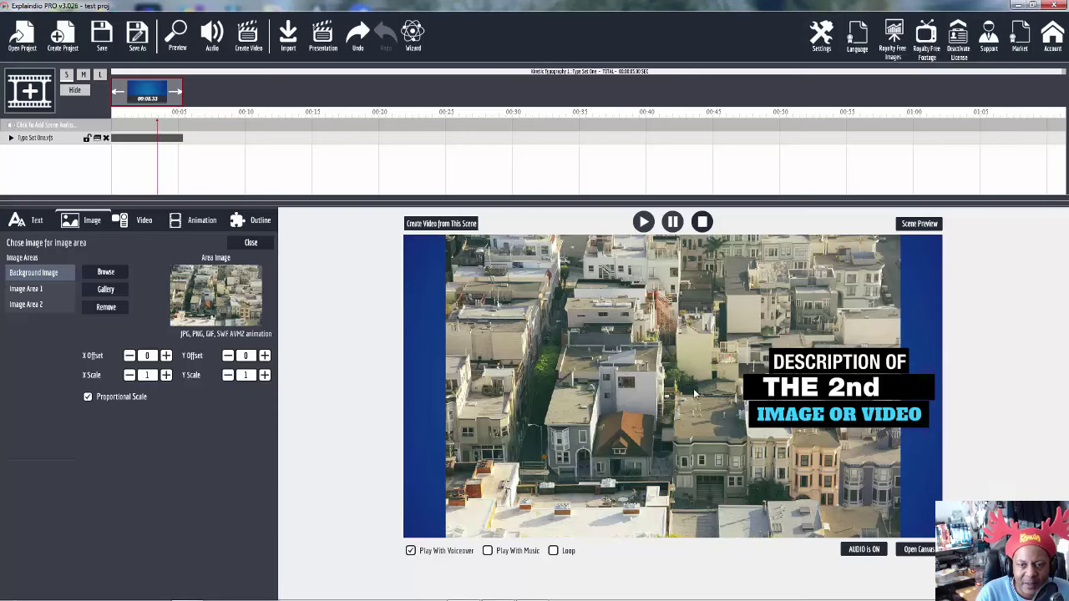
# Reopen the Type Set One slide's animation customization and open the image gallery for Image Area 1
pyautogui.click(47, 142)
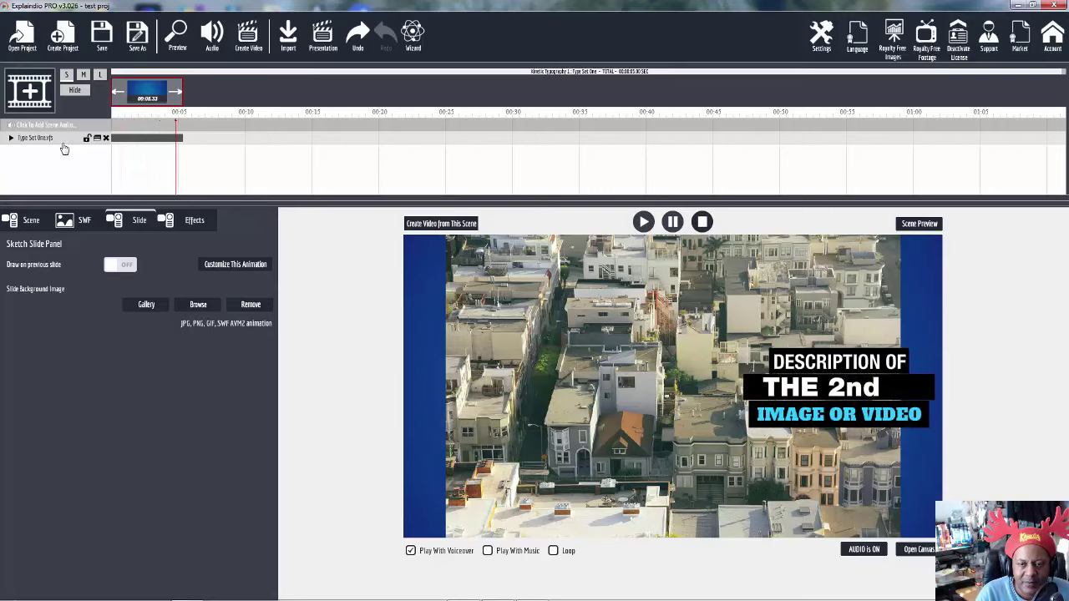
pyautogui.click(229, 266)
pyautogui.click(38, 290)
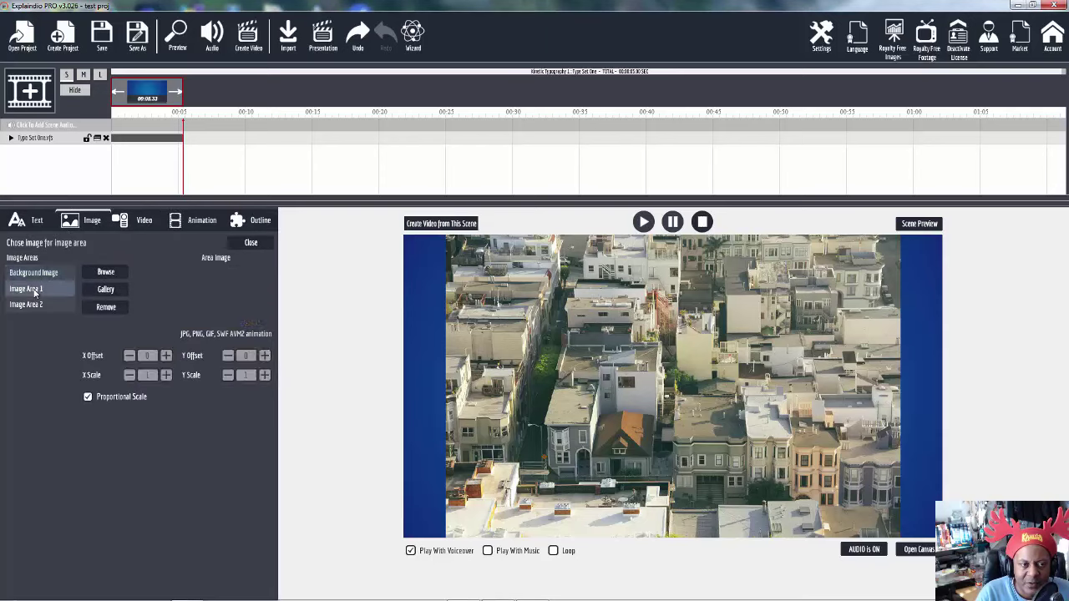
pyautogui.click(106, 291)
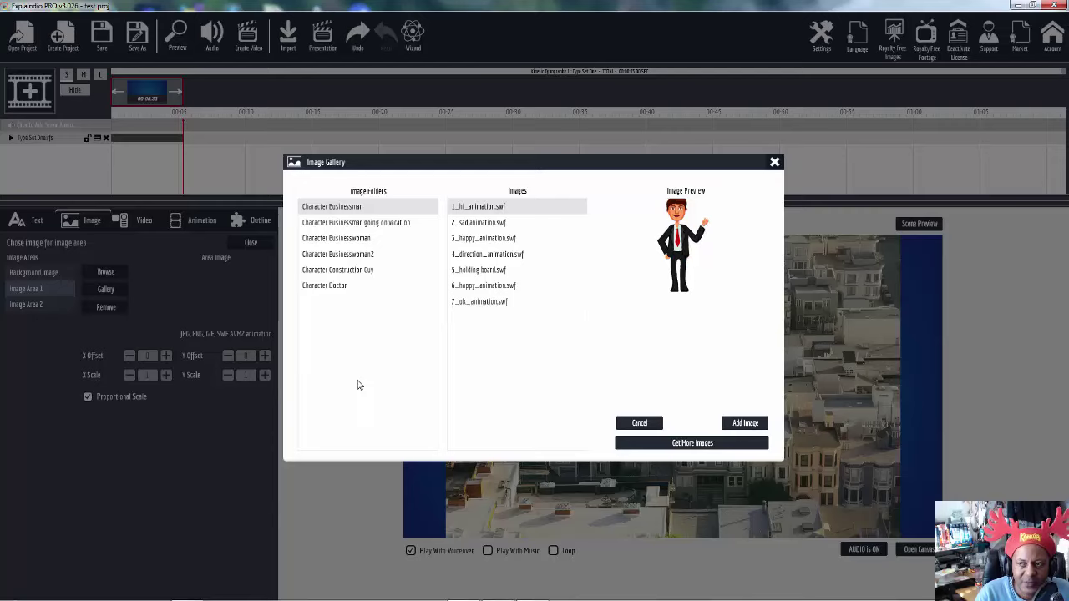
# Browse to the images folder inside the Explaindio program directory in File Explorer to view the gallery's source folders, and return to the gallery
pyautogui.moveTo(374, 591)
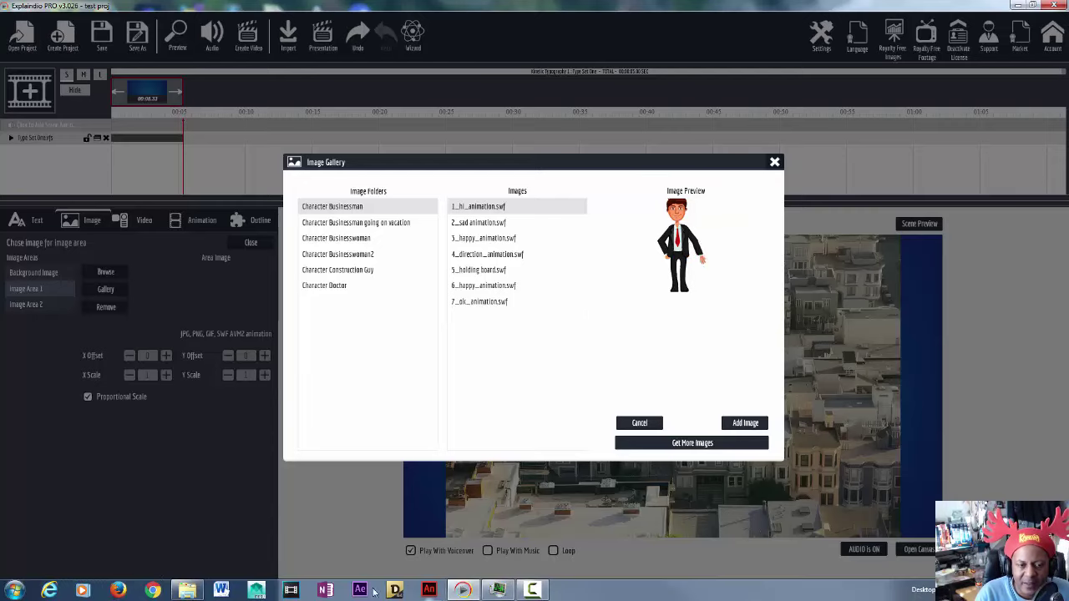
pyautogui.moveTo(196, 595)
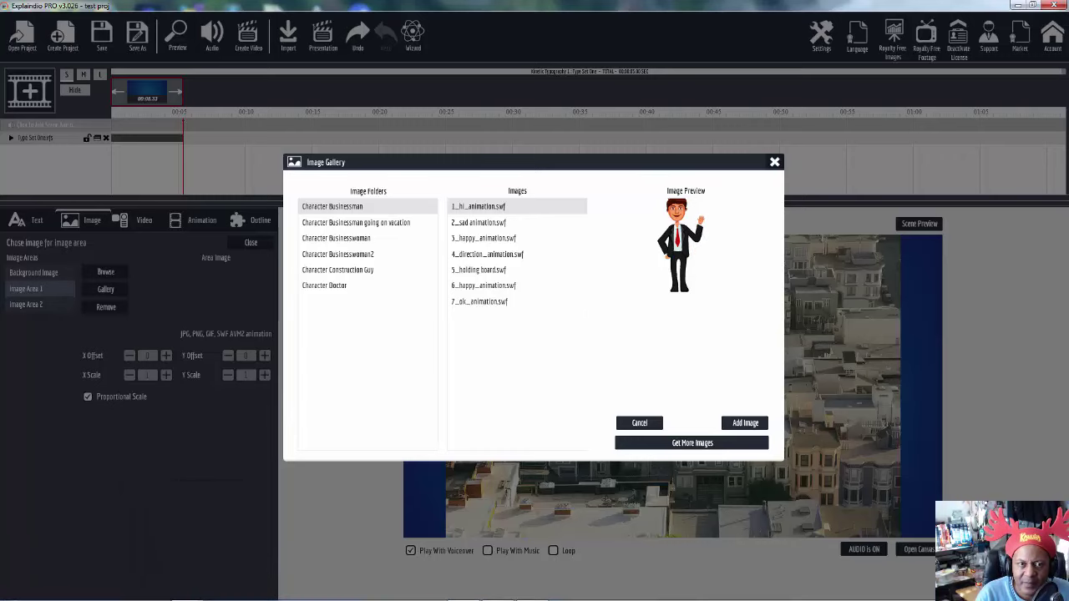
pyautogui.hotkey('alt', 'Tab')
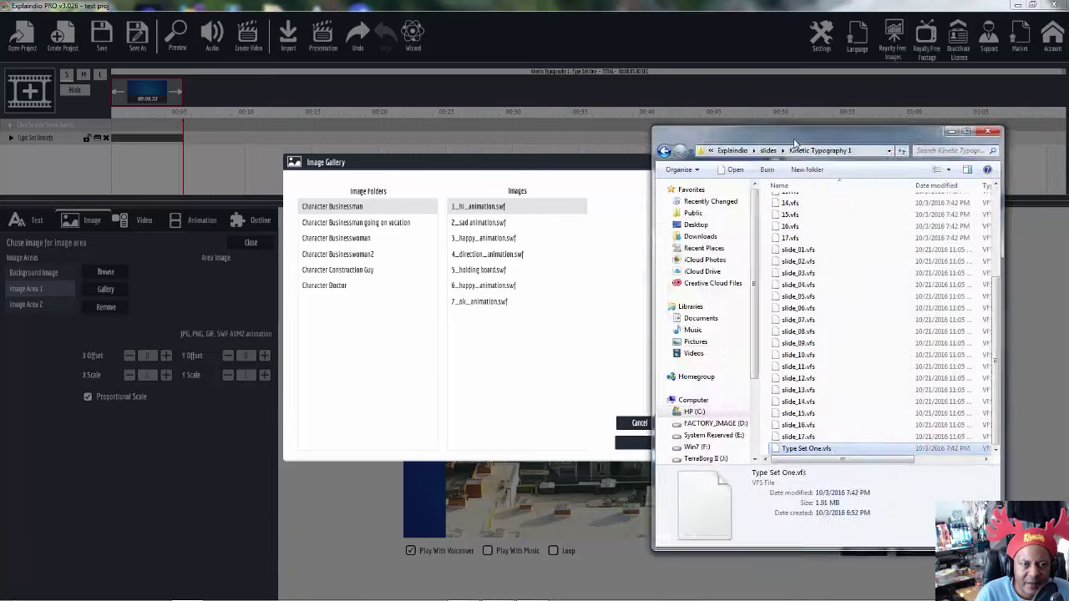
pyautogui.moveTo(795, 142); pyautogui.dragTo(672, 144)
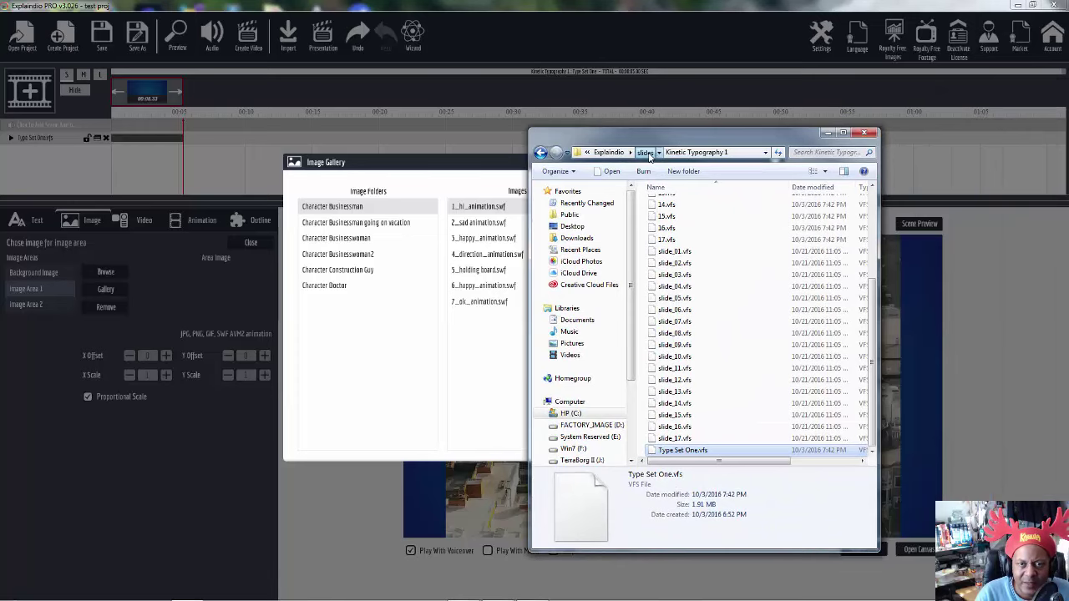
pyautogui.click(649, 155)
pyautogui.click(680, 152)
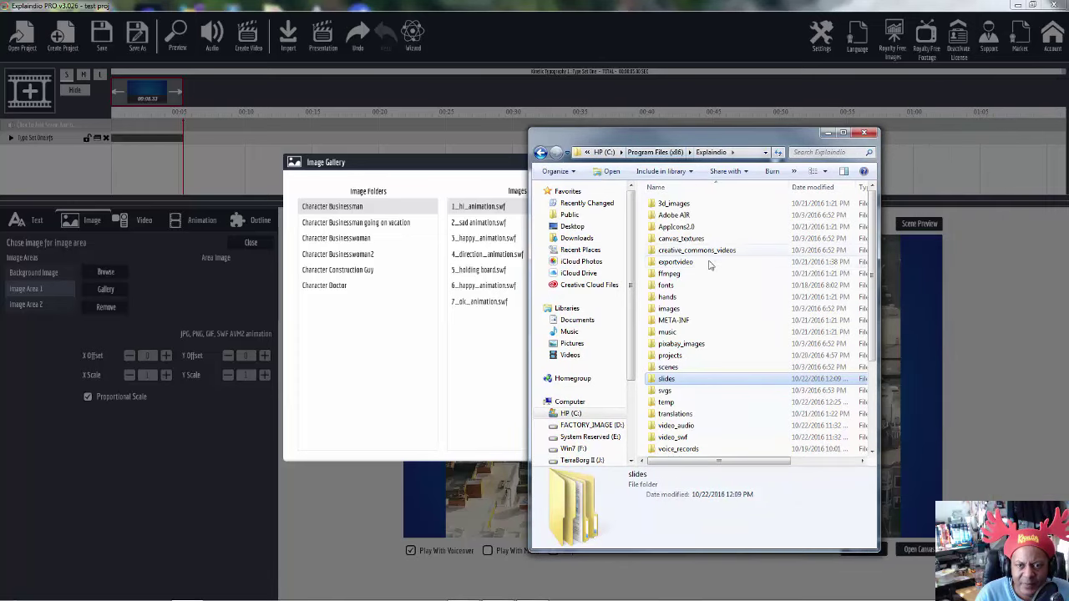
pyautogui.doubleClick(700, 308)
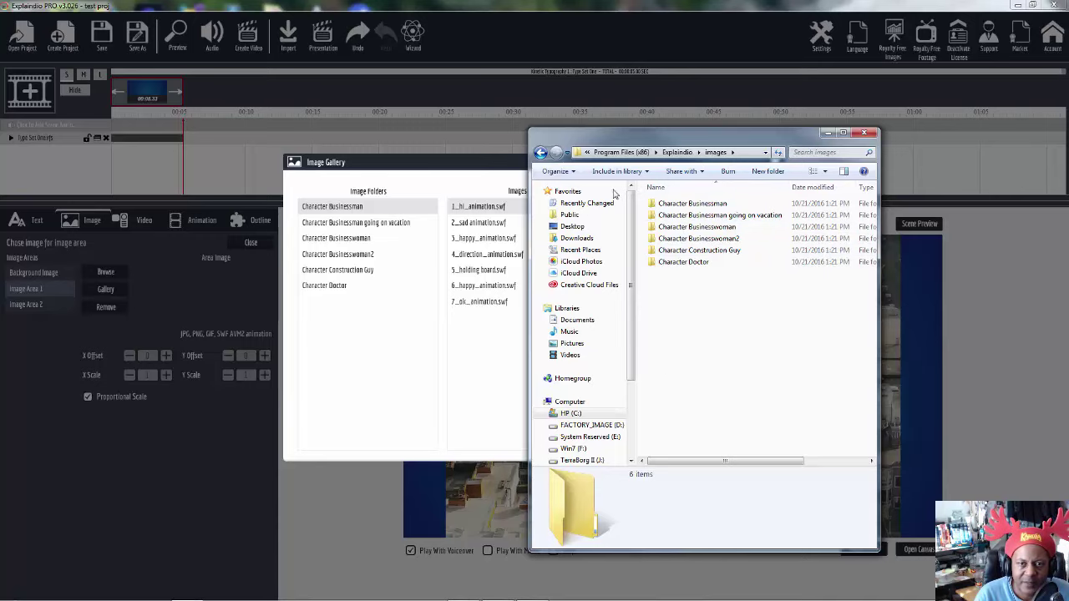
pyautogui.moveTo(660, 137); pyautogui.dragTo(1068, 147)
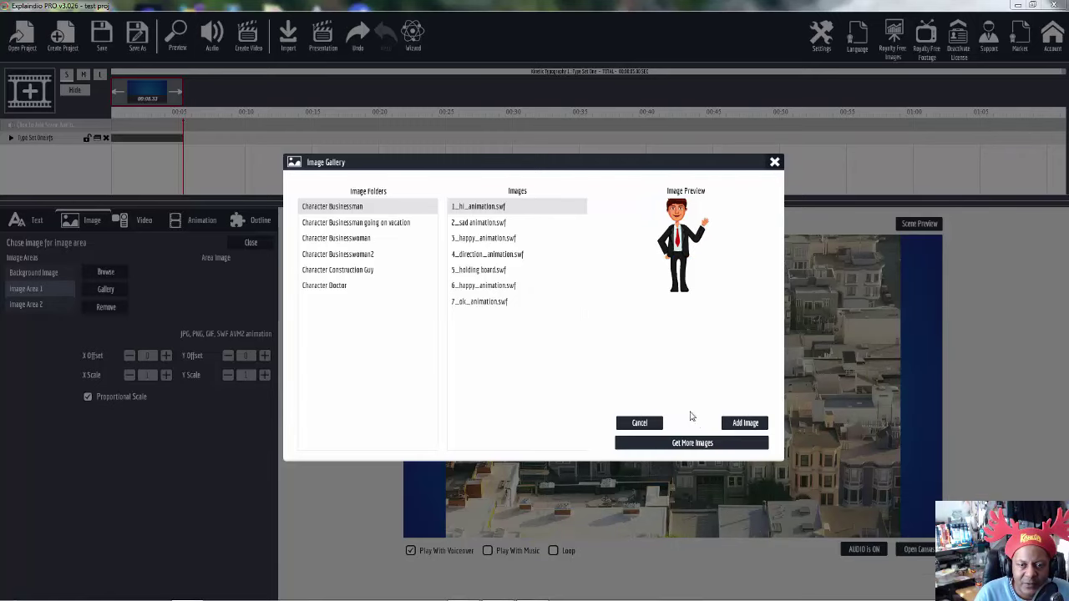
# Fill Image Area 1 with 1_hi_animation.swf from Character Businessman and Image Area 2 with character_2Holding Board.swf from Character Businesswoman
pyautogui.click(752, 424)
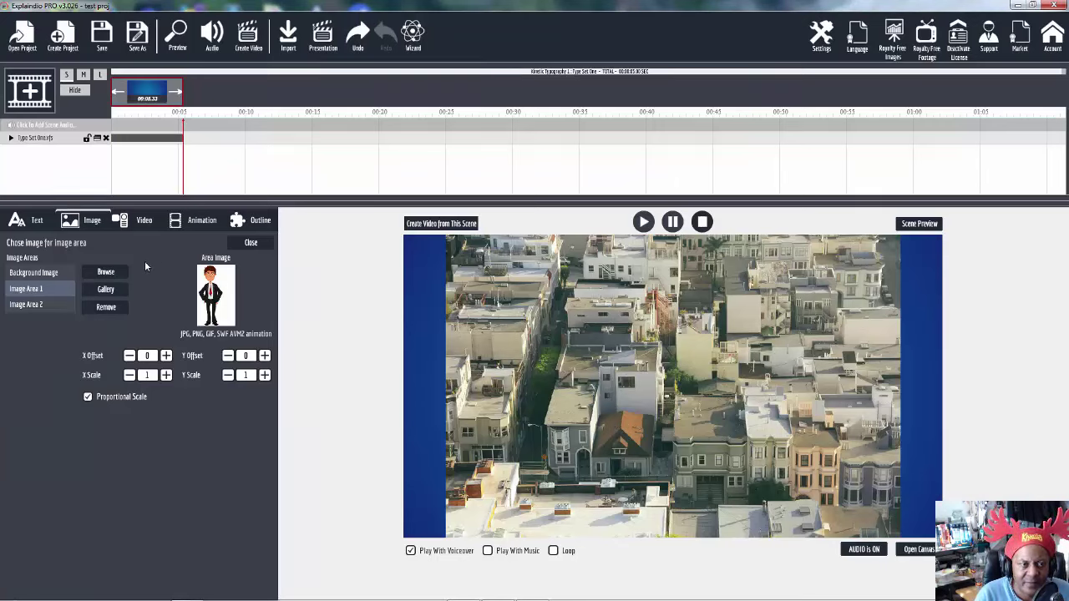
pyautogui.click(41, 305)
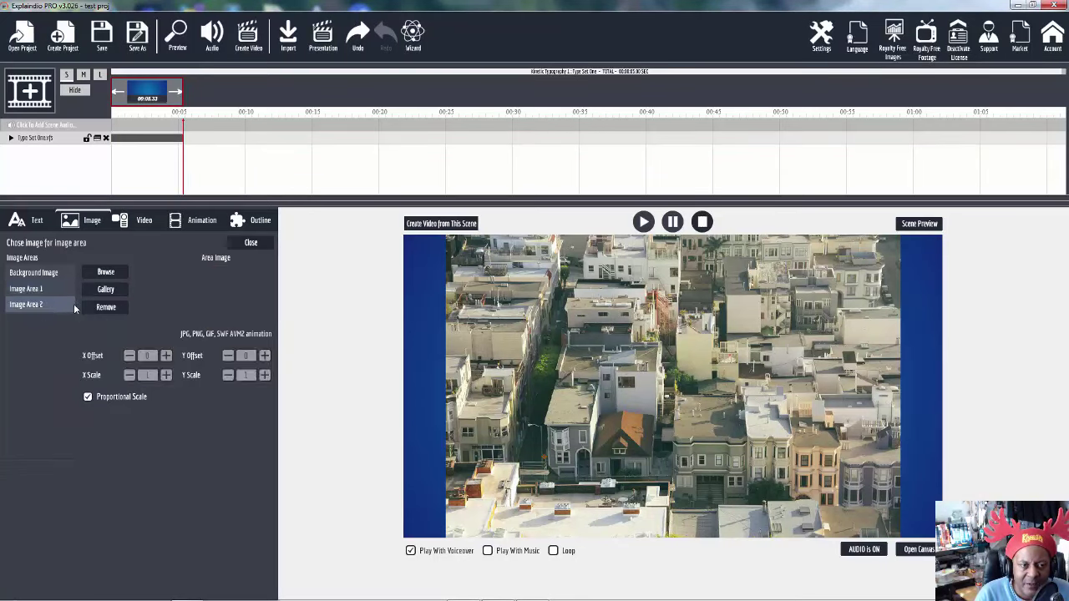
pyautogui.click(104, 292)
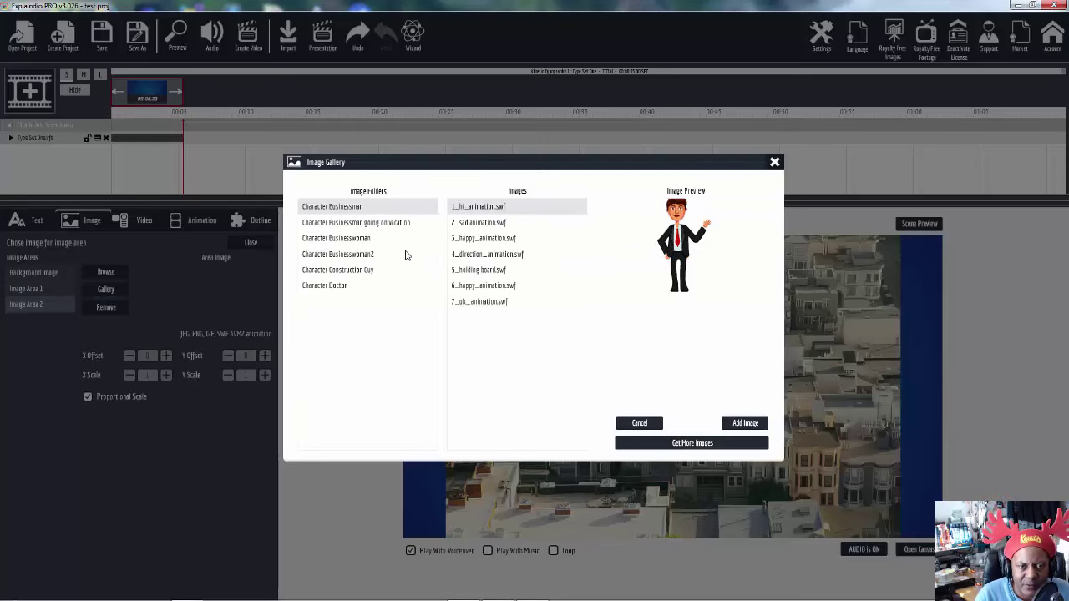
pyautogui.click(359, 239)
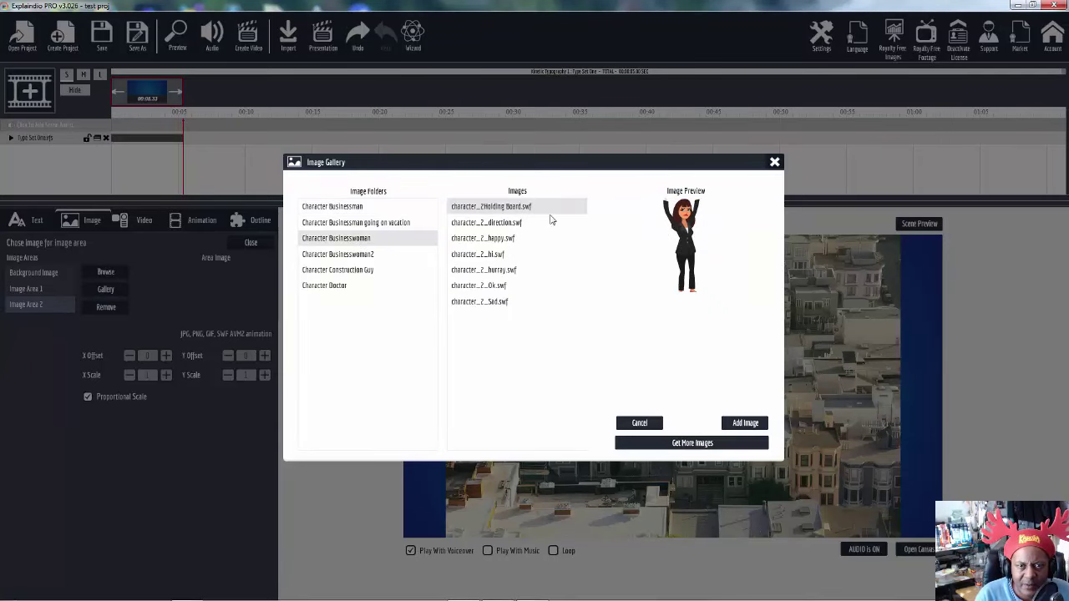
pyautogui.click(746, 423)
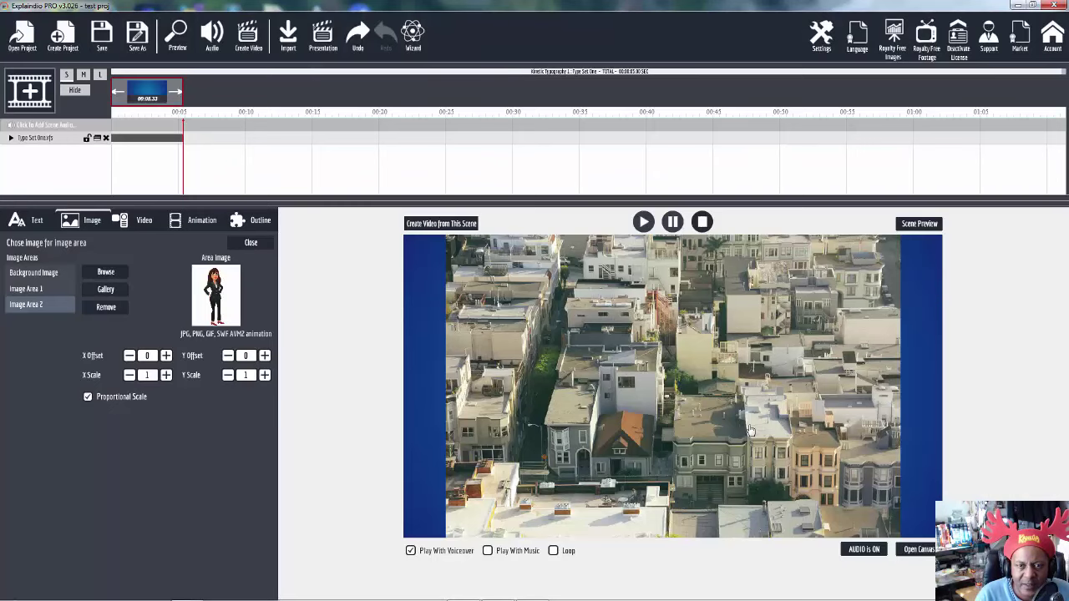
# Review the images assigned to both image areas and the background, play the Type Set One slide, and reopen its animation customization
pyautogui.click(32, 292)
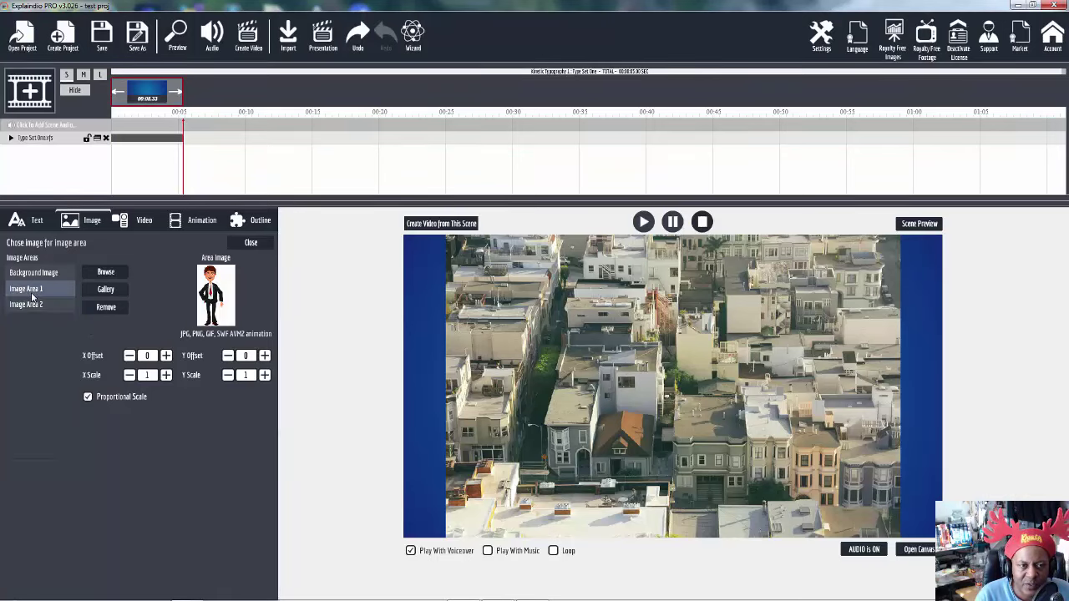
pyautogui.click(33, 306)
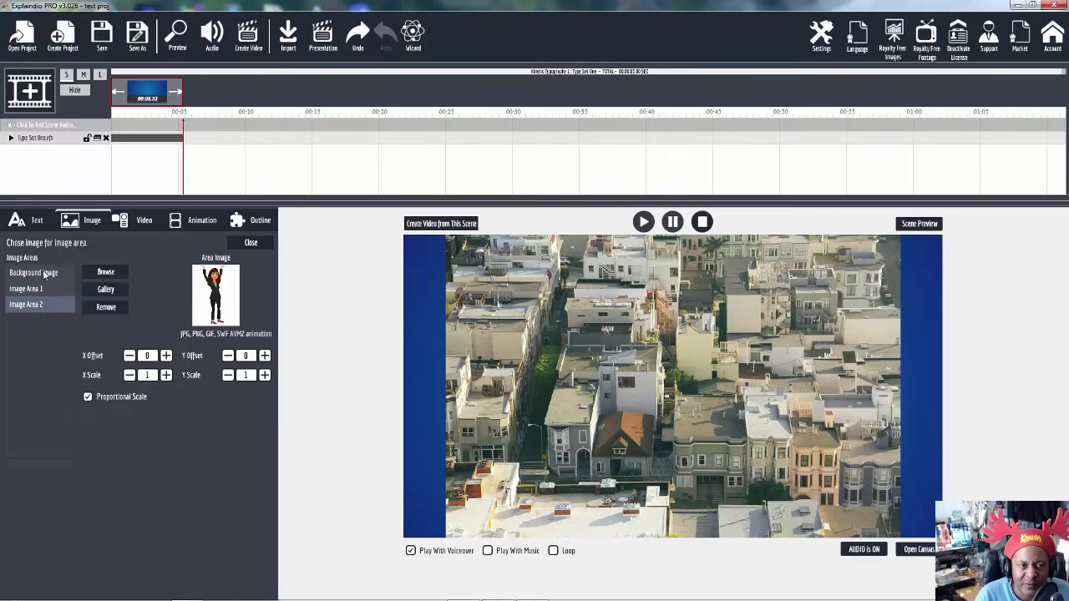
pyautogui.click(46, 274)
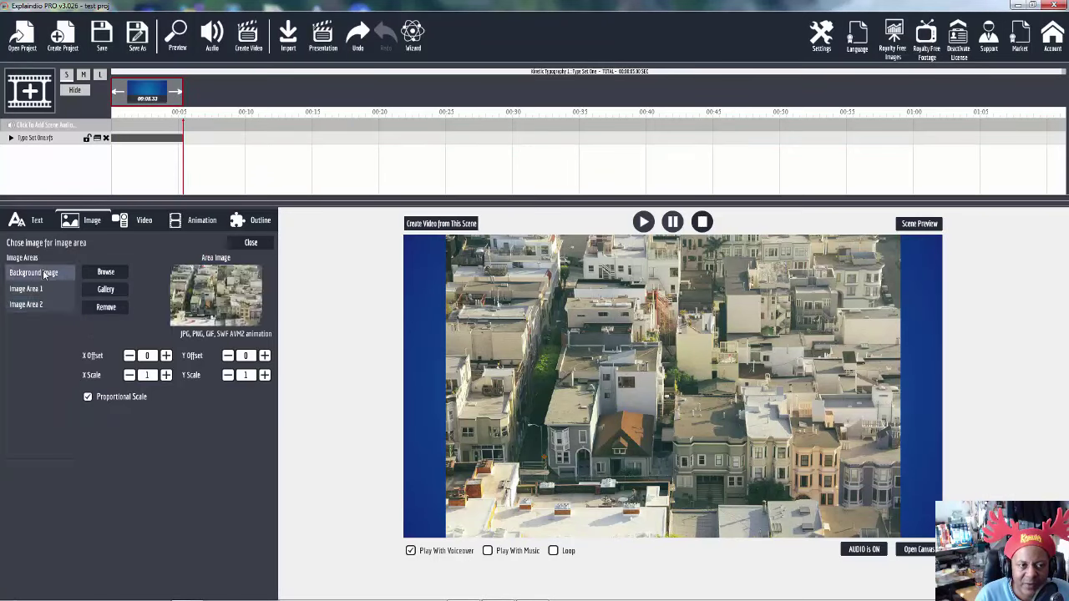
pyautogui.click(52, 142)
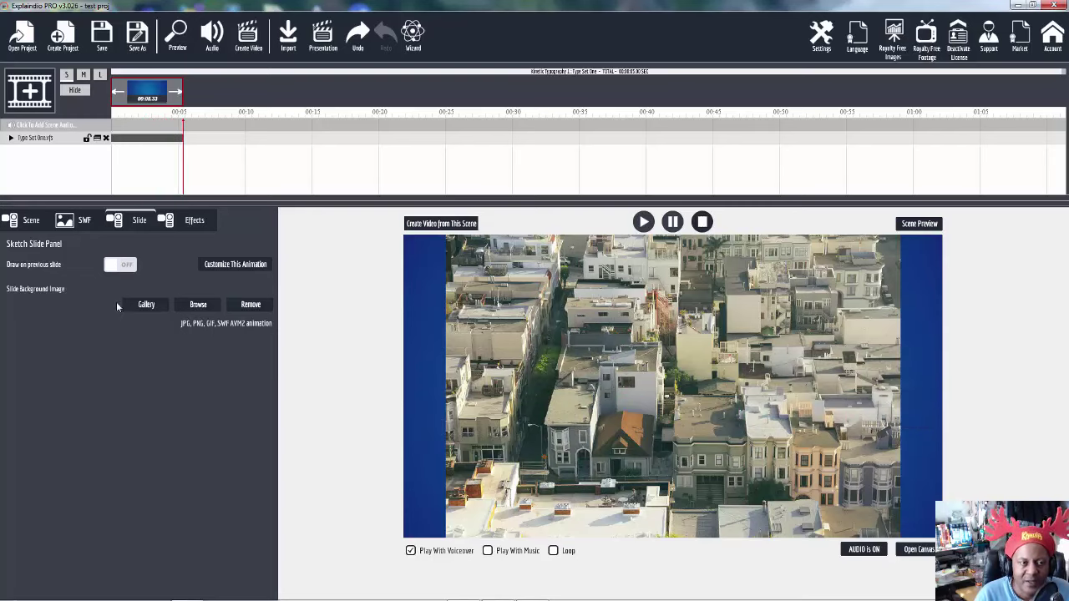
pyautogui.click(222, 264)
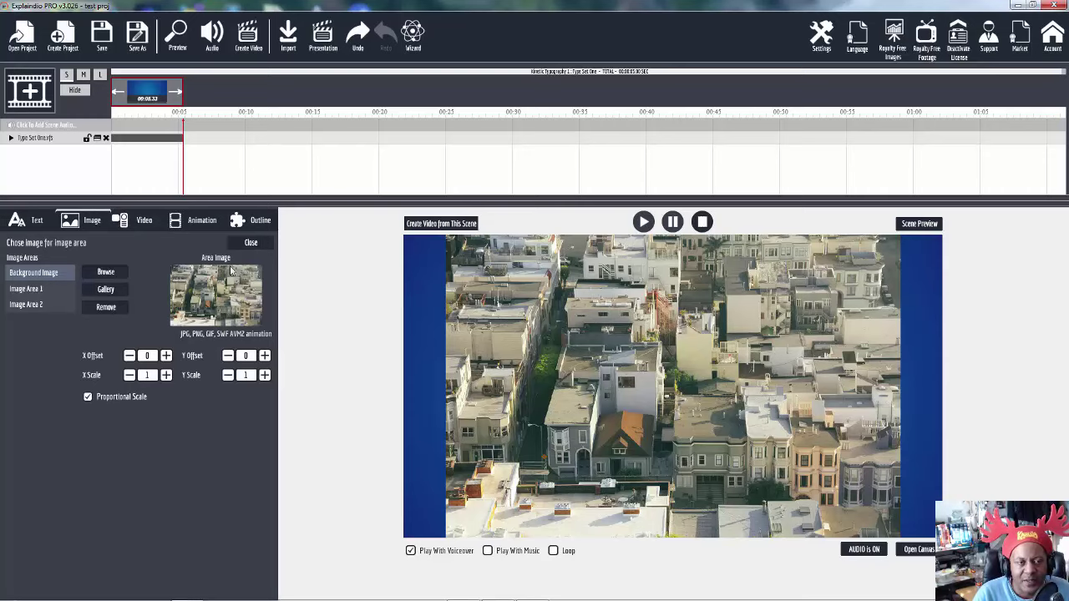
# Set Video Area 1 to the _704 video from the ExplaindioHD_Video_Backgrounds-100 folder
pyautogui.click(145, 221)
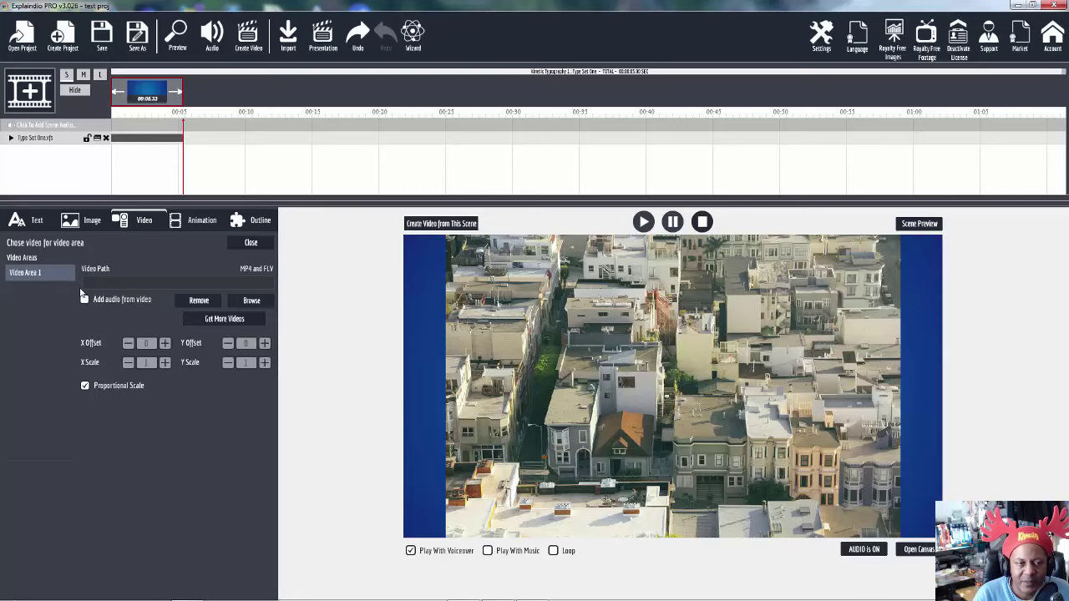
pyautogui.click(251, 304)
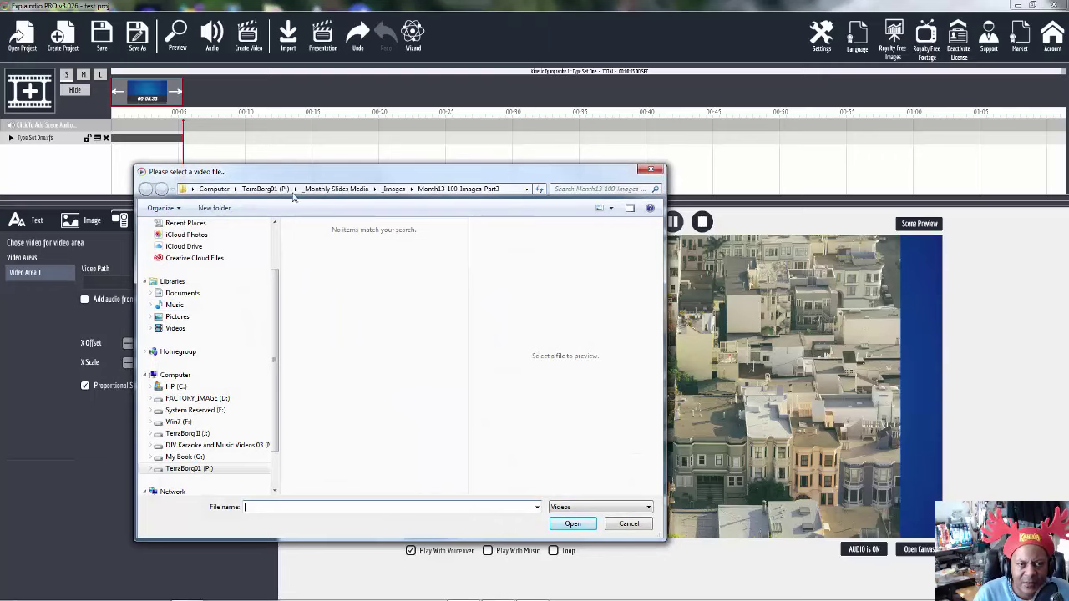
pyautogui.click(337, 189)
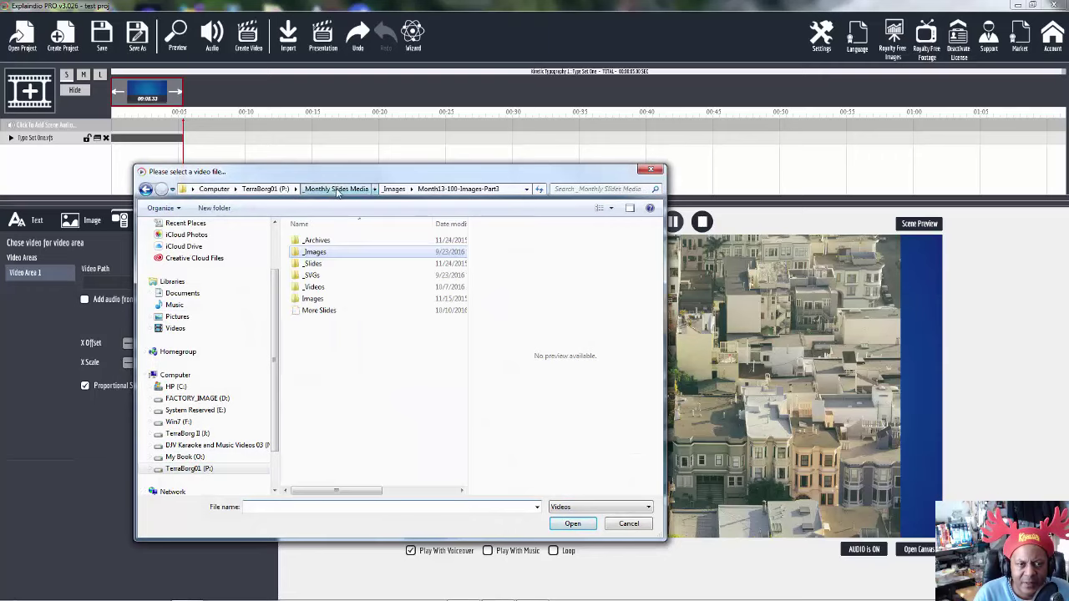
pyautogui.doubleClick(321, 288)
pyautogui.doubleClick(366, 244)
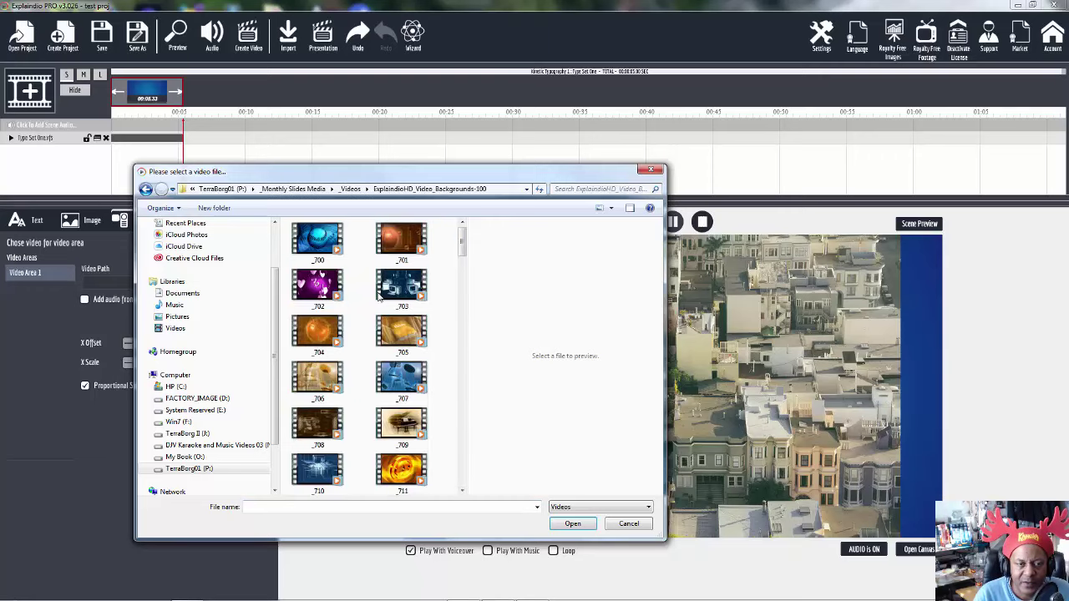
pyautogui.click(320, 334)
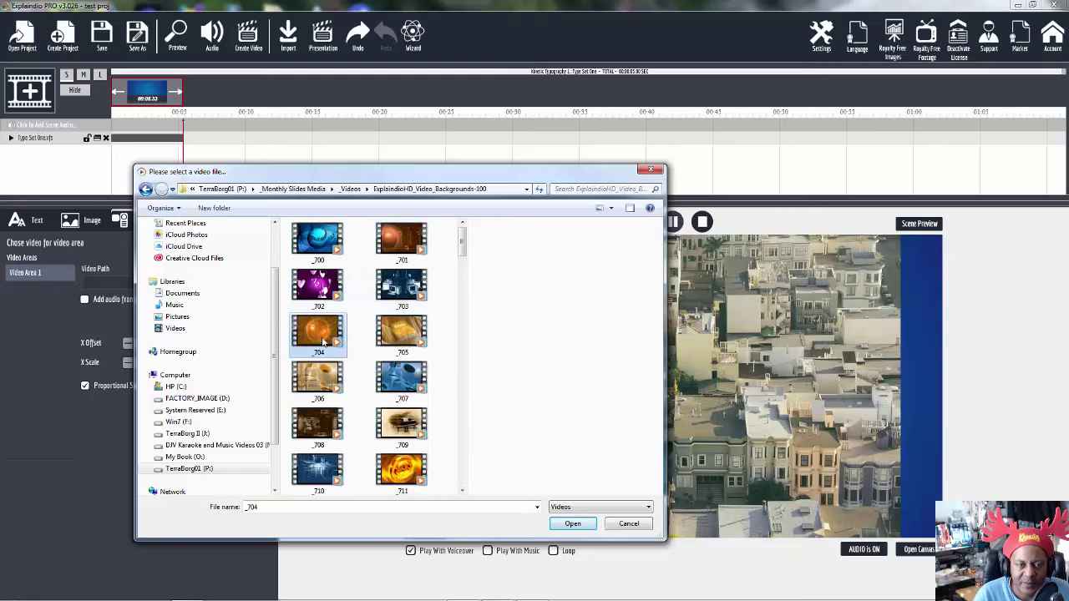
pyautogui.click(573, 524)
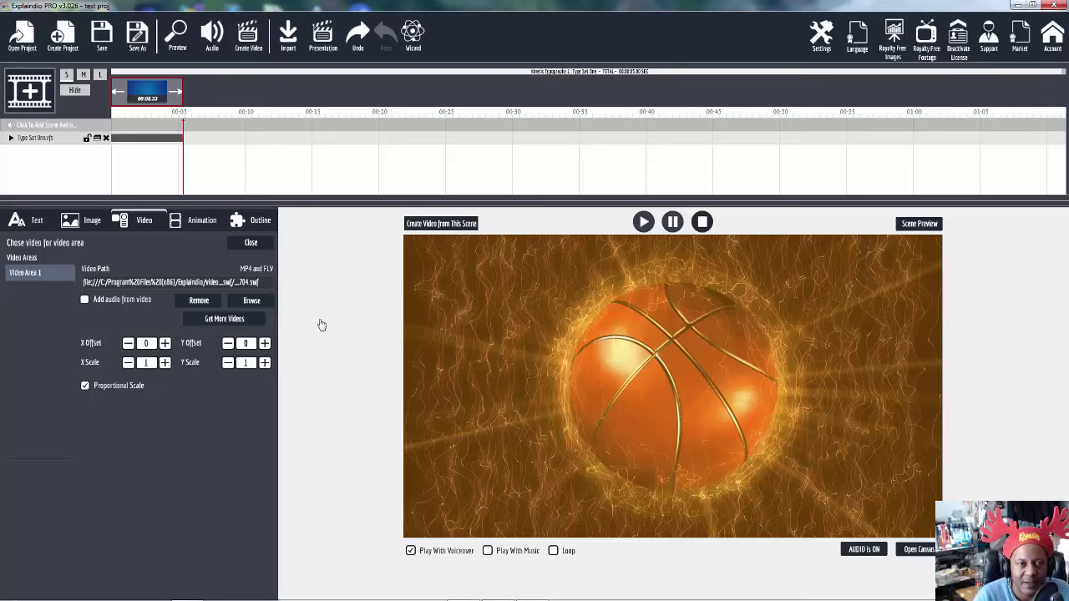
# Play the slide with its video, and remove both the Video Area 1 video and the background image from its customization
pyautogui.click(42, 141)
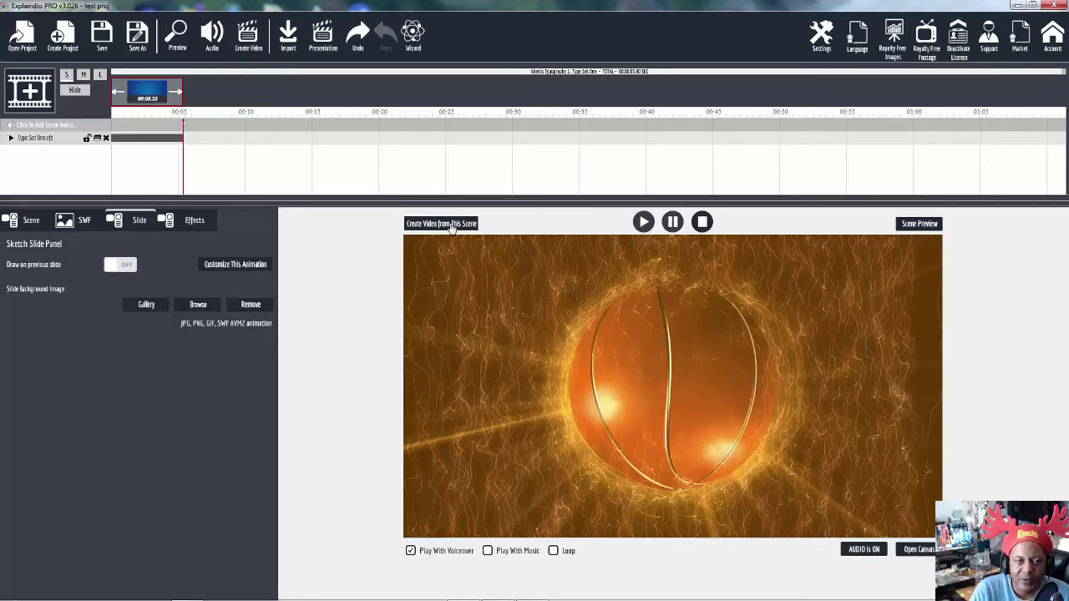
pyautogui.click(241, 265)
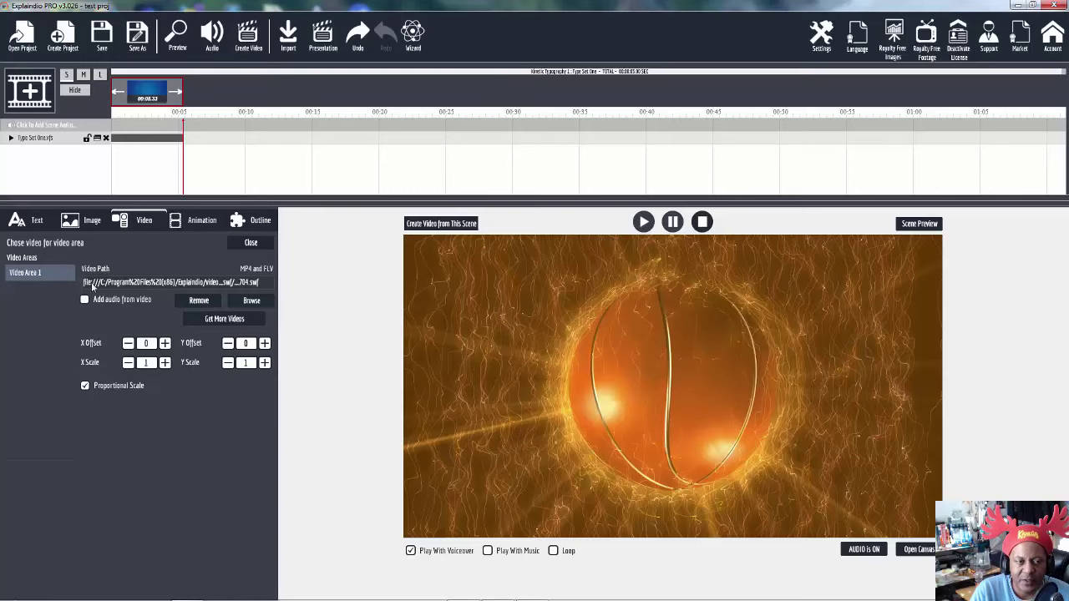
pyautogui.click(198, 301)
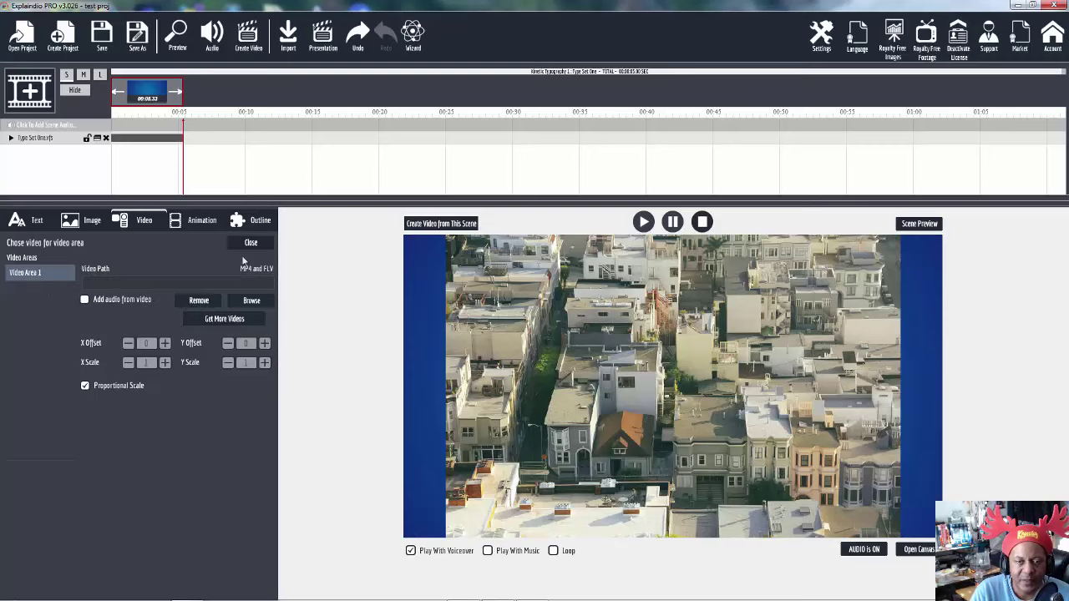
pyautogui.click(92, 228)
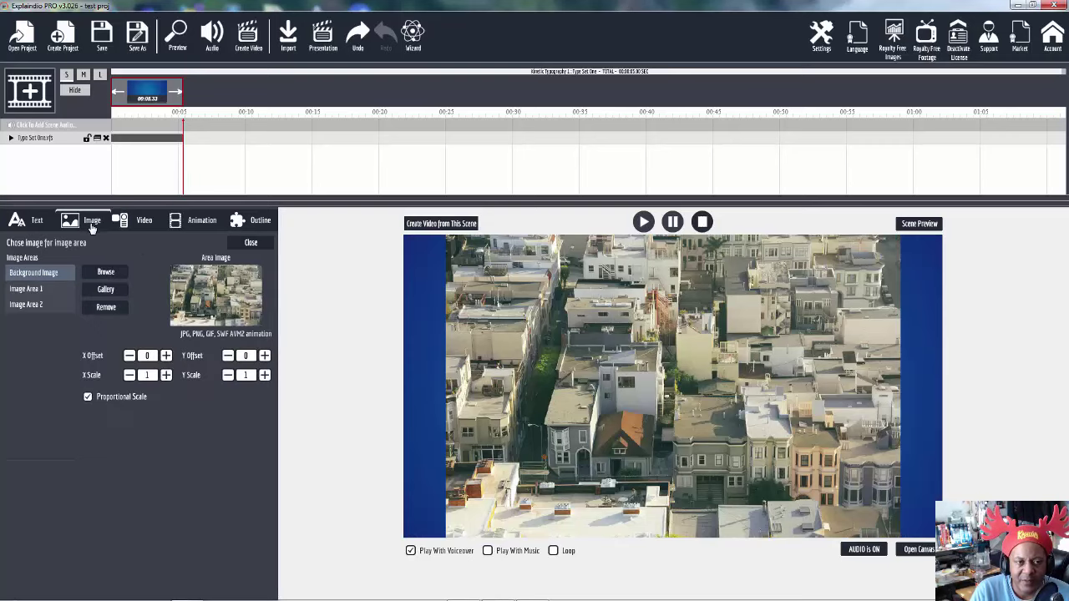
pyautogui.click(107, 313)
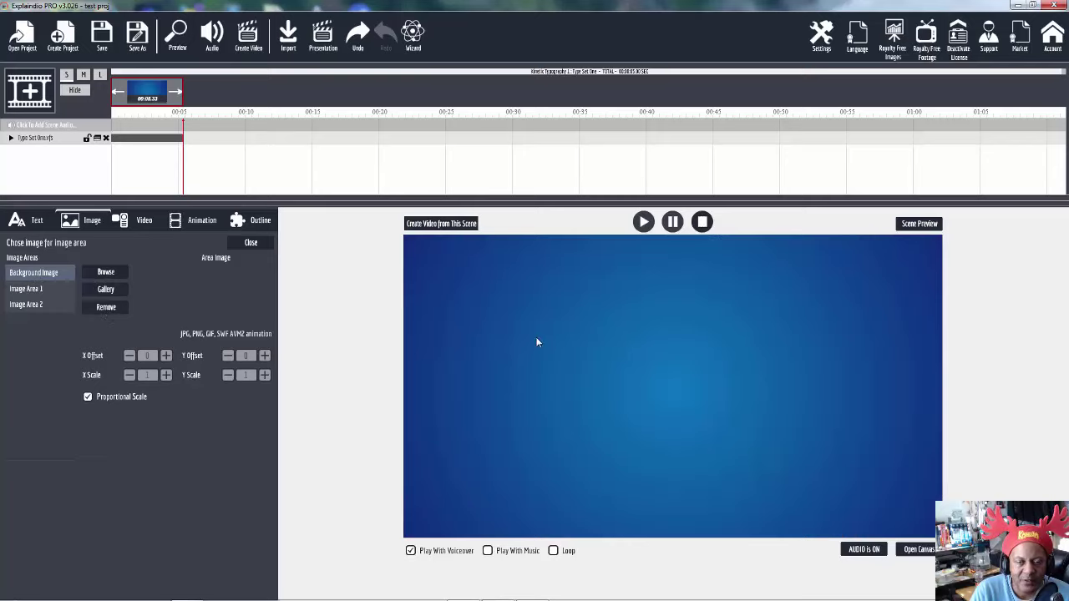
# Enable Animation 1 for the slide and set its animation number to 4
pyautogui.click(144, 222)
pyautogui.click(201, 223)
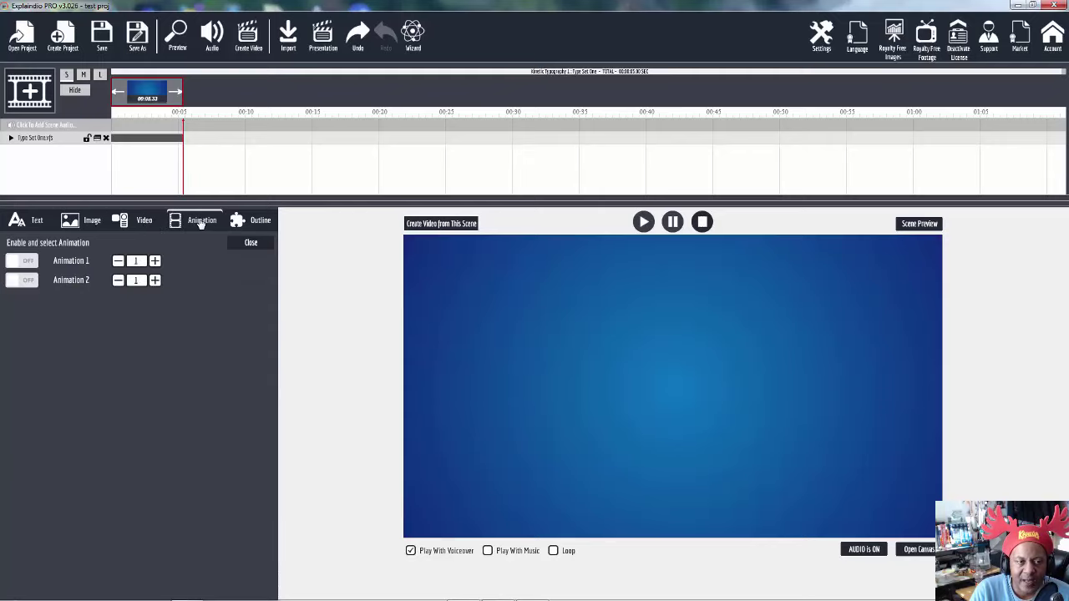
pyautogui.click(23, 263)
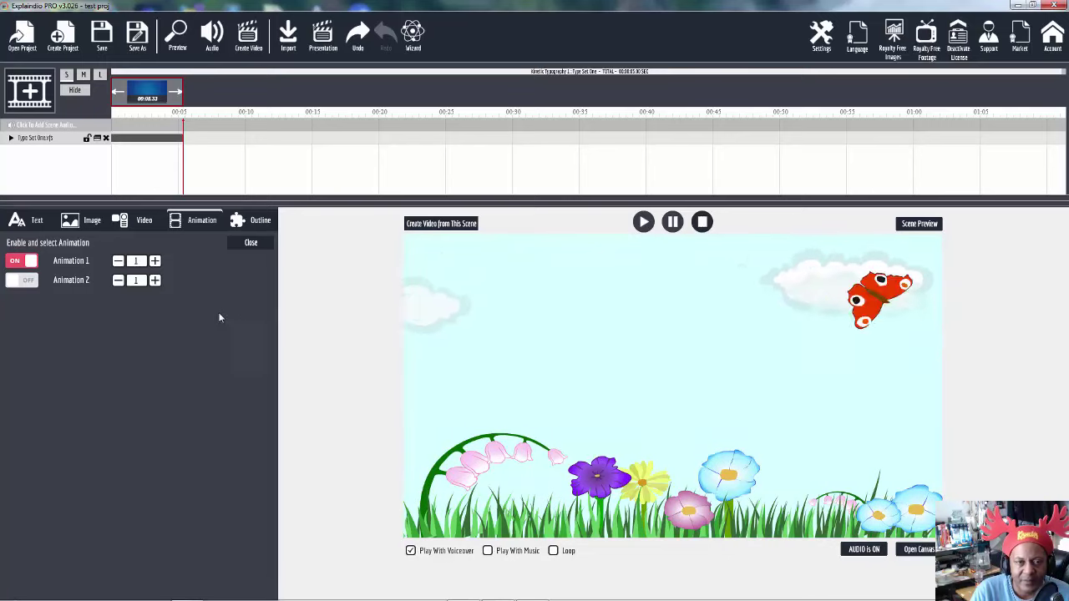
pyautogui.click(156, 261)
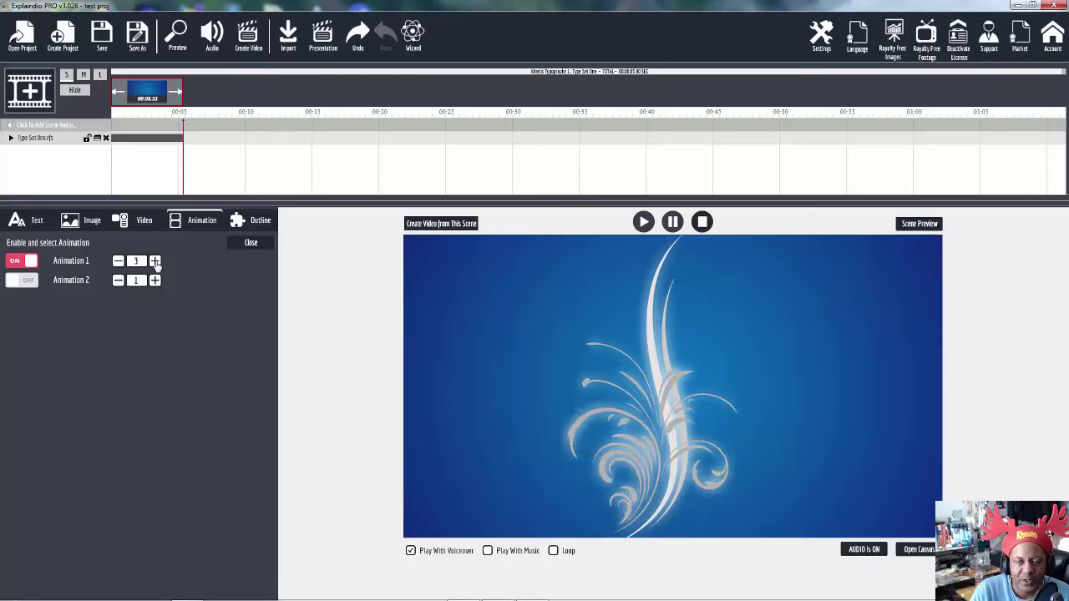
pyautogui.click(154, 261)
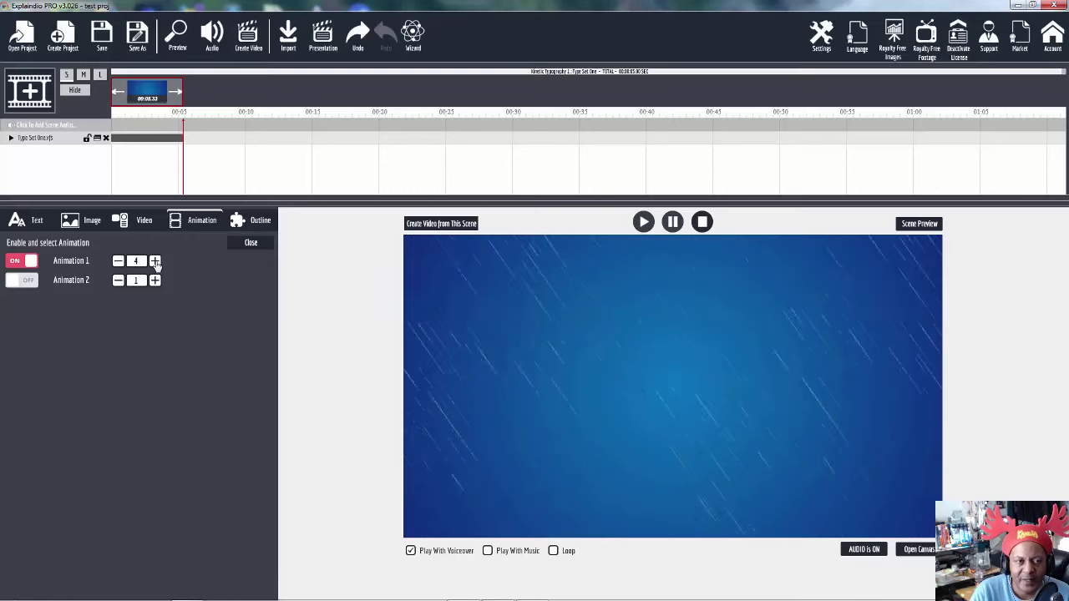
# Play the slide with the selected animation, reopen its customization and set Animation 1 to number 5
pyautogui.click(39, 140)
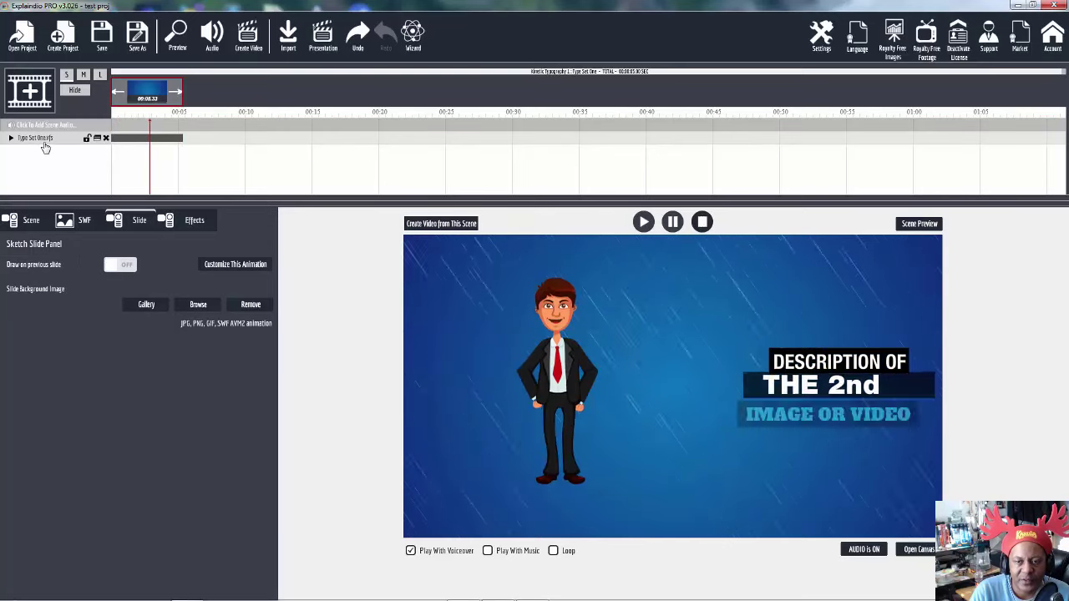
pyautogui.click(235, 265)
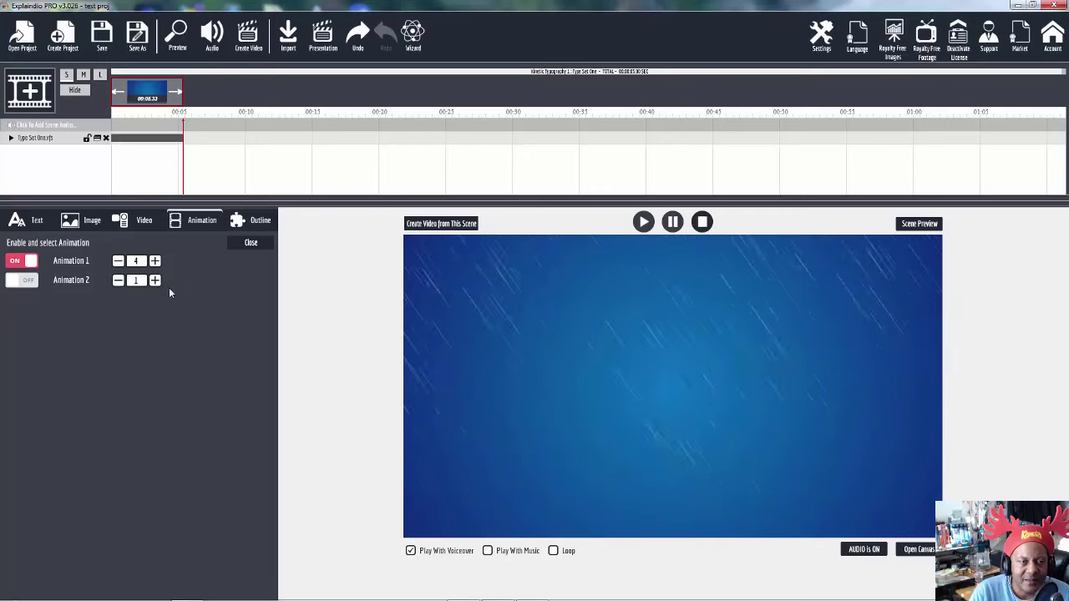
pyautogui.click(156, 261)
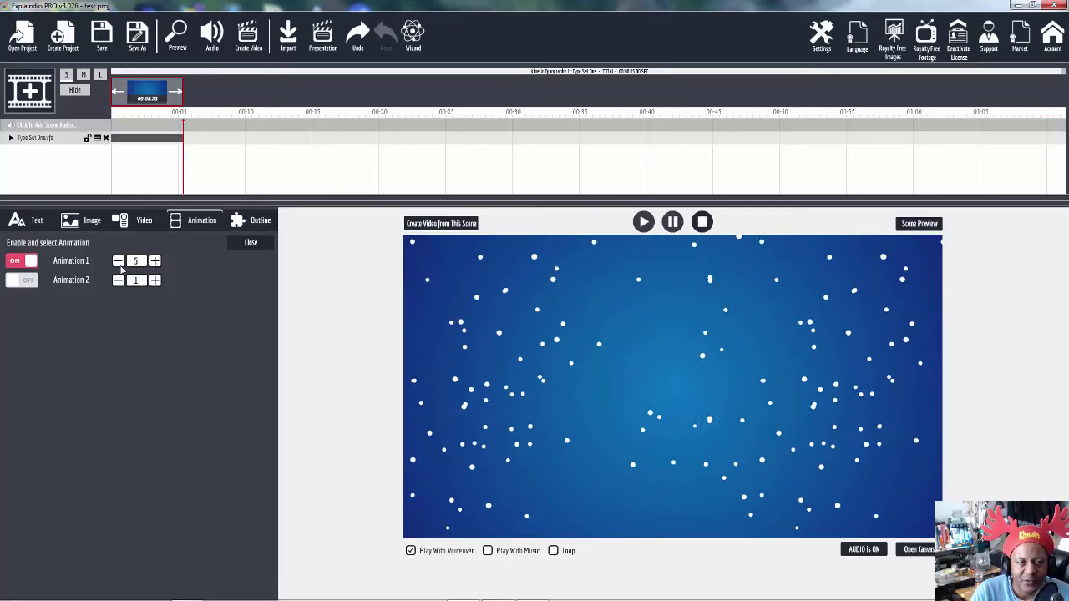
# Turn off Animation 1, enable Animation 2 and raise its animation number to 10, viewing the arrow styles along the way
pyautogui.click(21, 261)
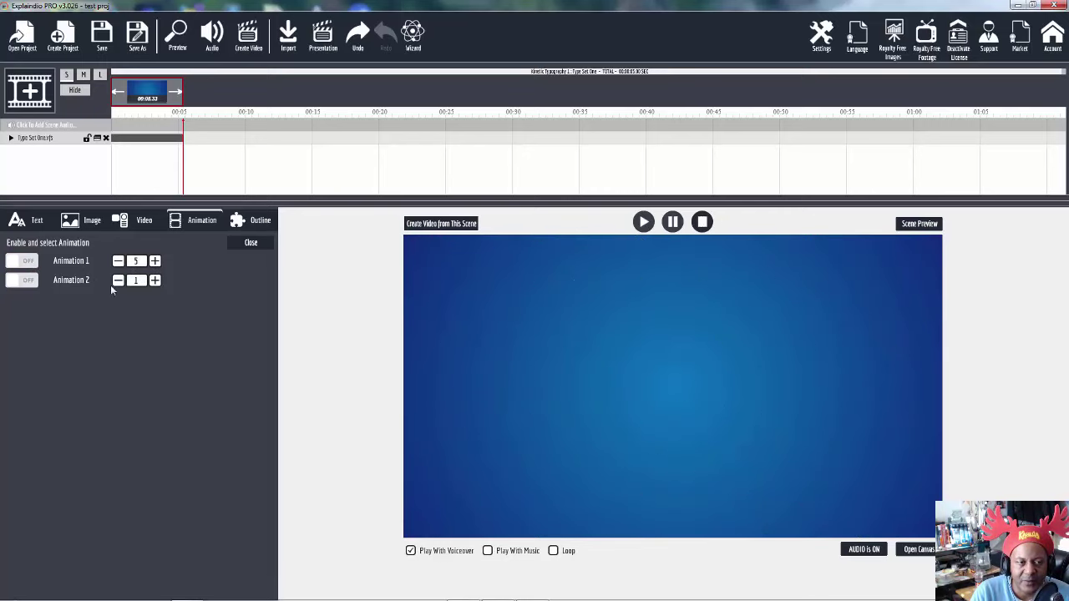
pyautogui.click(15, 283)
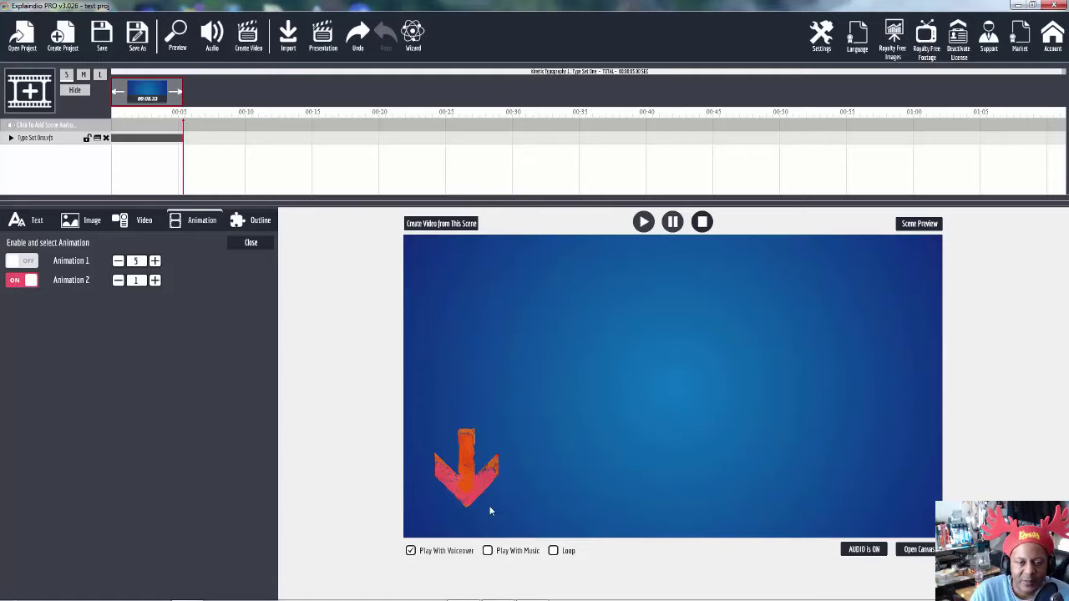
pyautogui.click(154, 281)
pyautogui.click(155, 281)
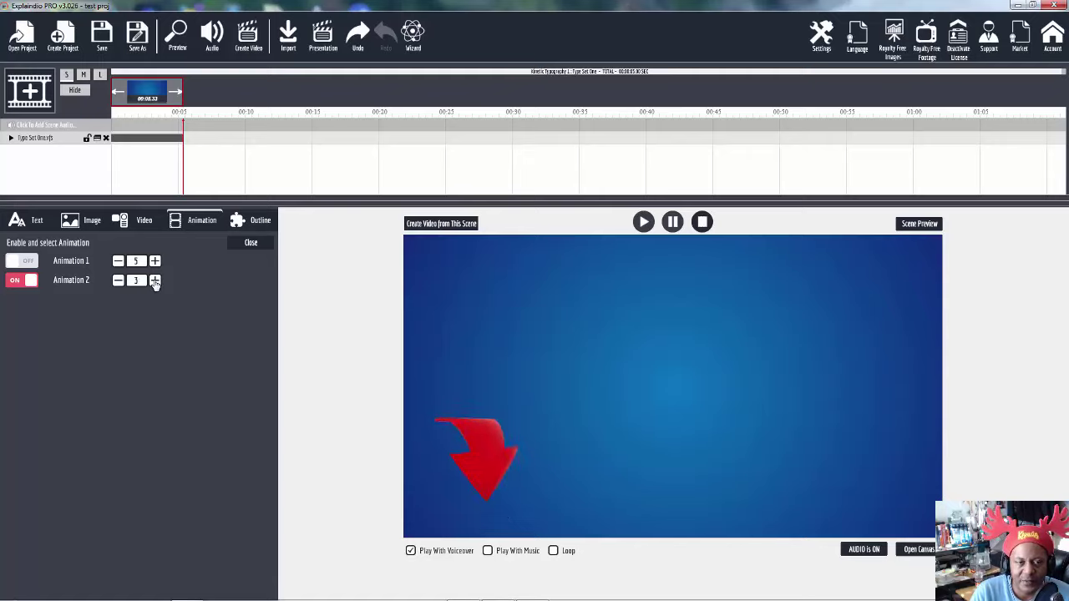
pyautogui.click(155, 281)
pyautogui.click(155, 281)
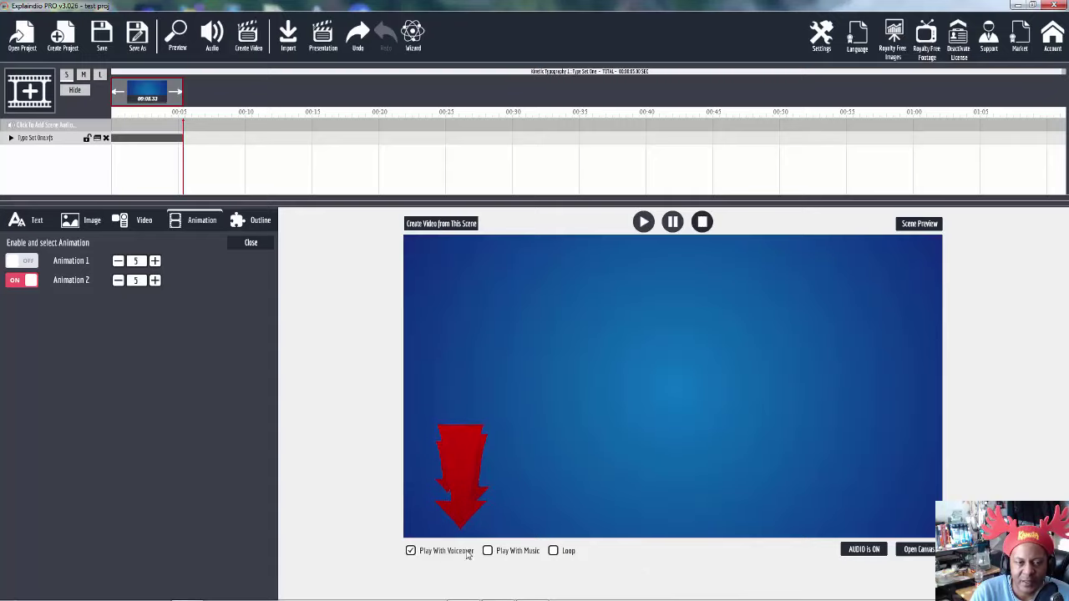
pyautogui.click(155, 281)
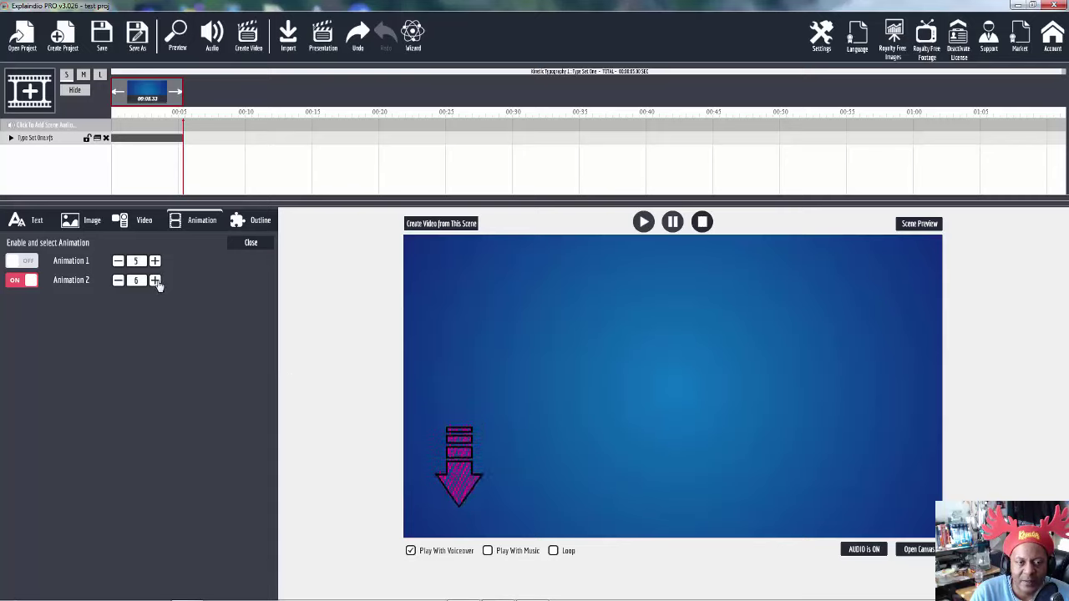
pyautogui.click(154, 281)
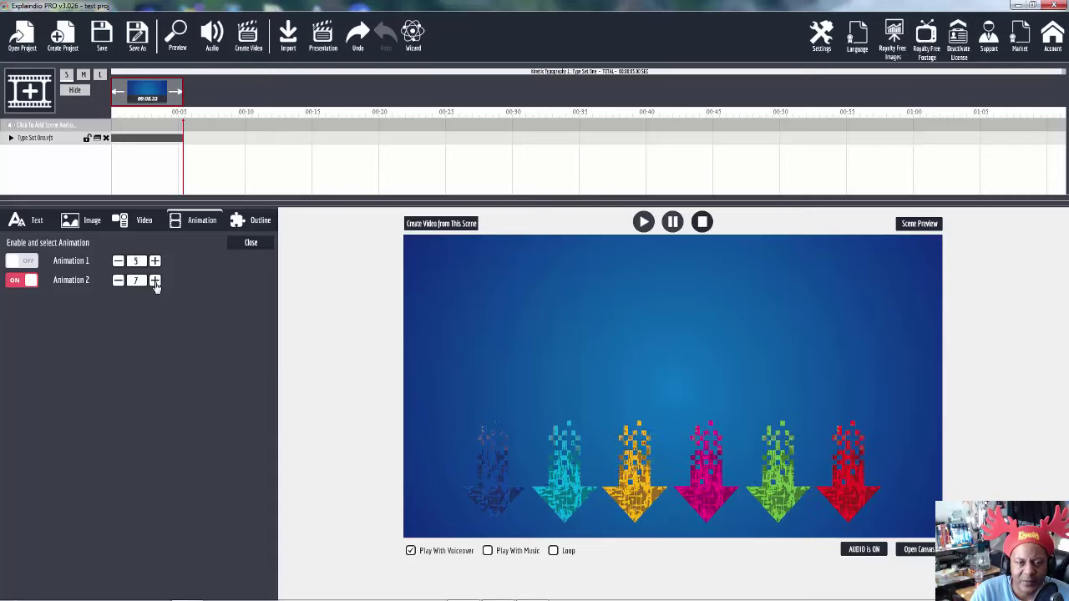
pyautogui.click(154, 280)
pyautogui.click(155, 281)
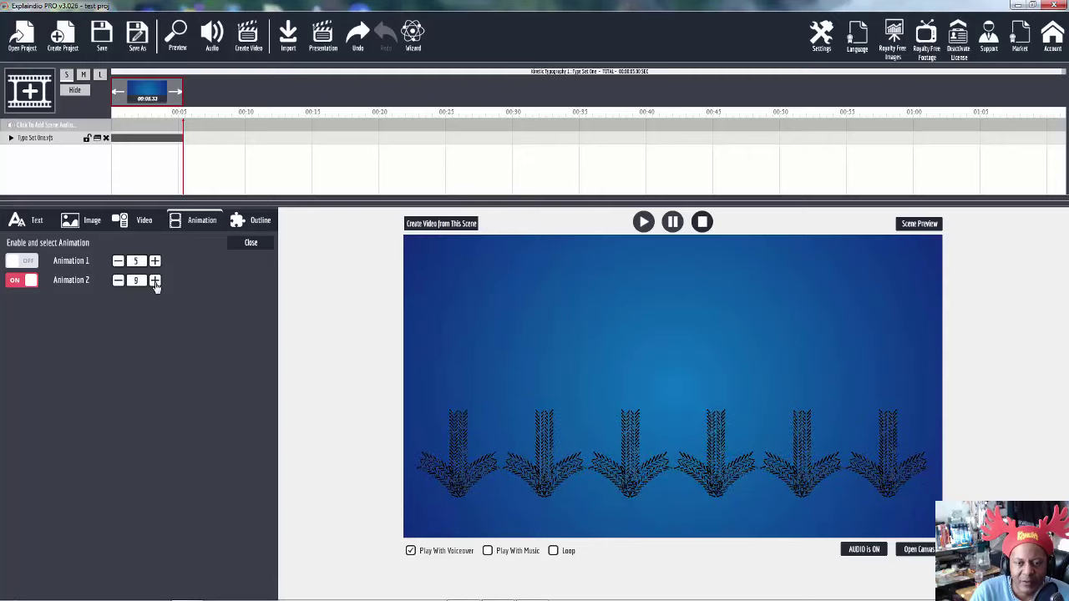
pyautogui.click(155, 281)
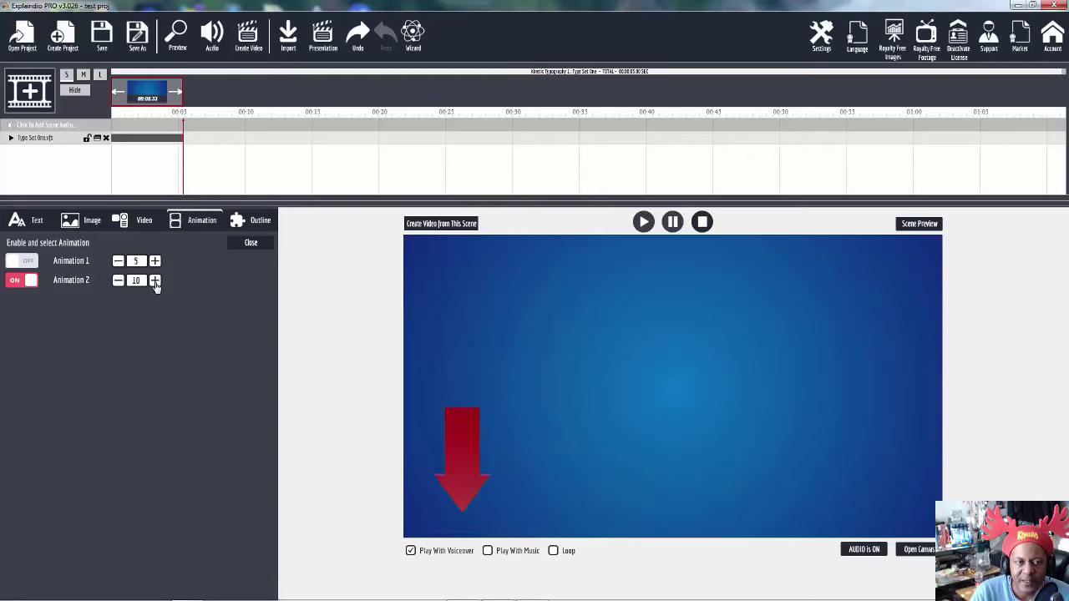
# Turn off Animation 2 and open the slide's outline settings with the "DESCRIPTION OF THE FIRST IMAGE OR GRAPHIC" frame in view
pyautogui.click(22, 280)
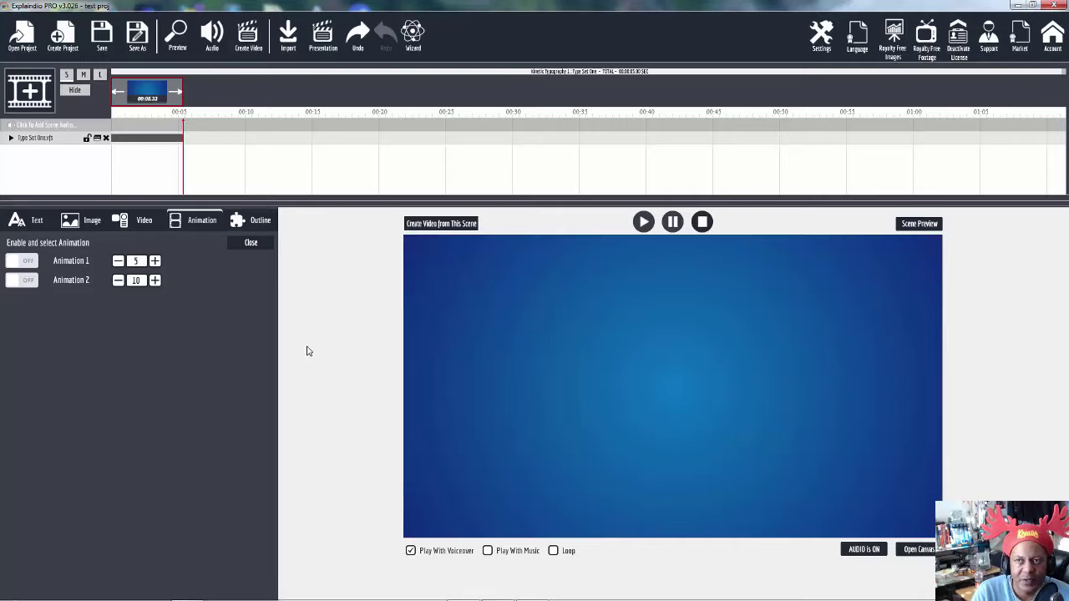
pyautogui.click(260, 224)
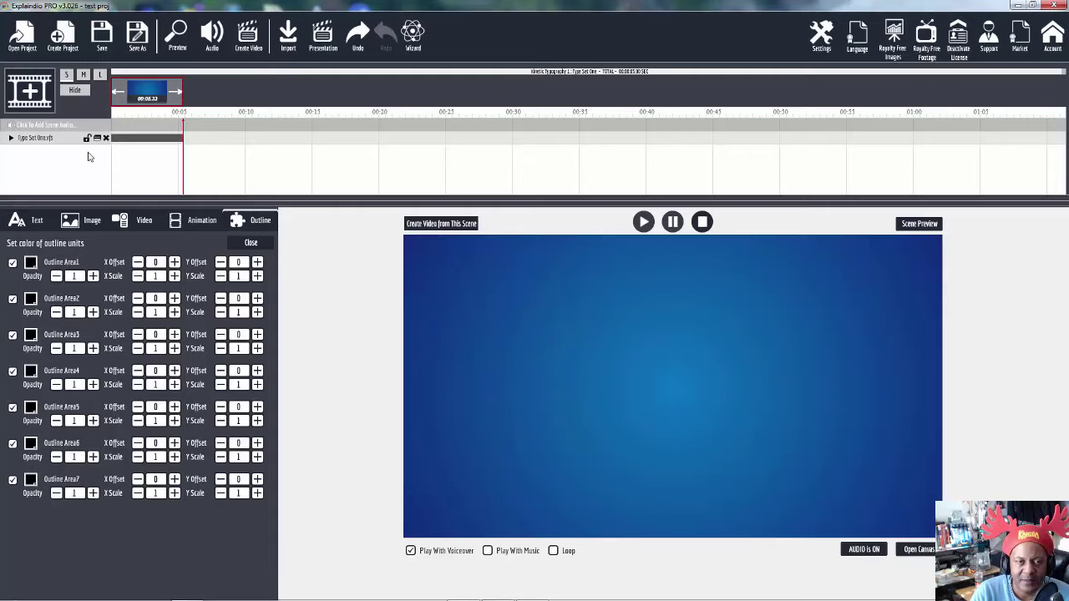
pyautogui.click(46, 142)
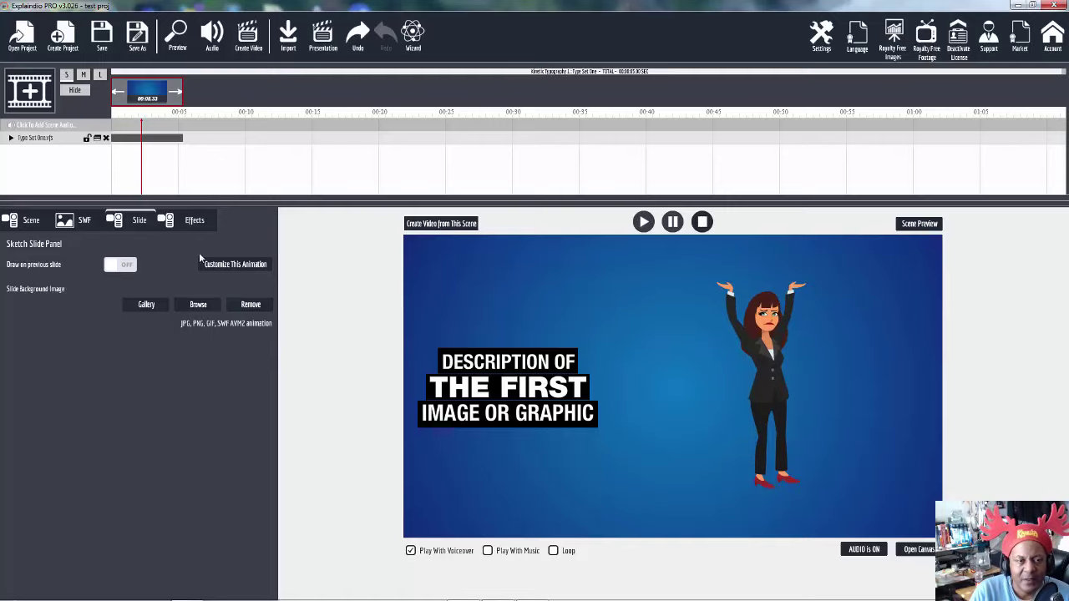
pyautogui.click(236, 264)
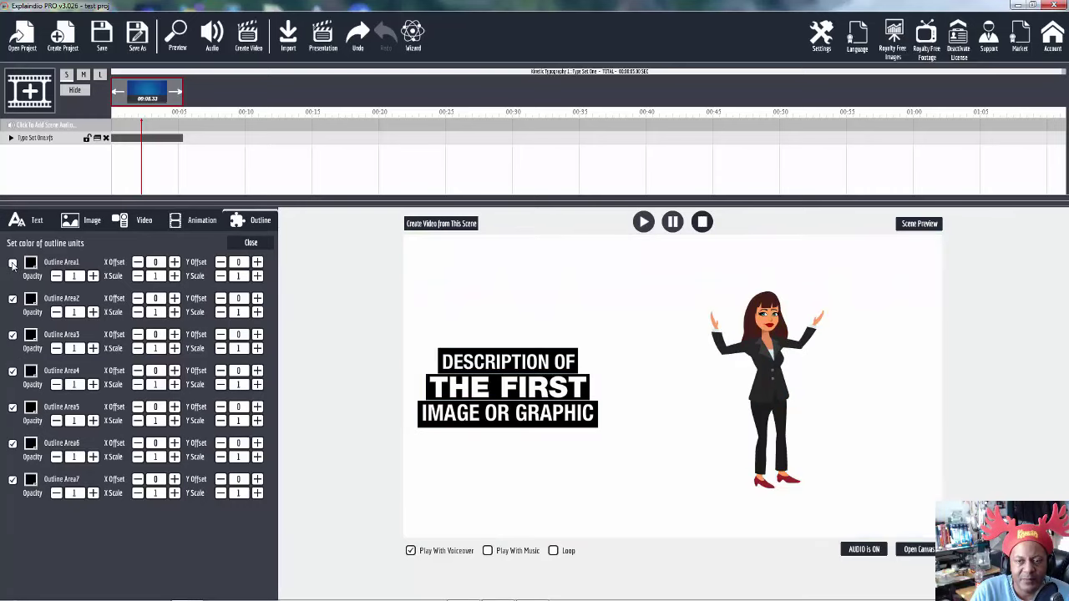
# Switch Outline Area1 off and back on, and set its color to mint green
pyautogui.click(13, 264)
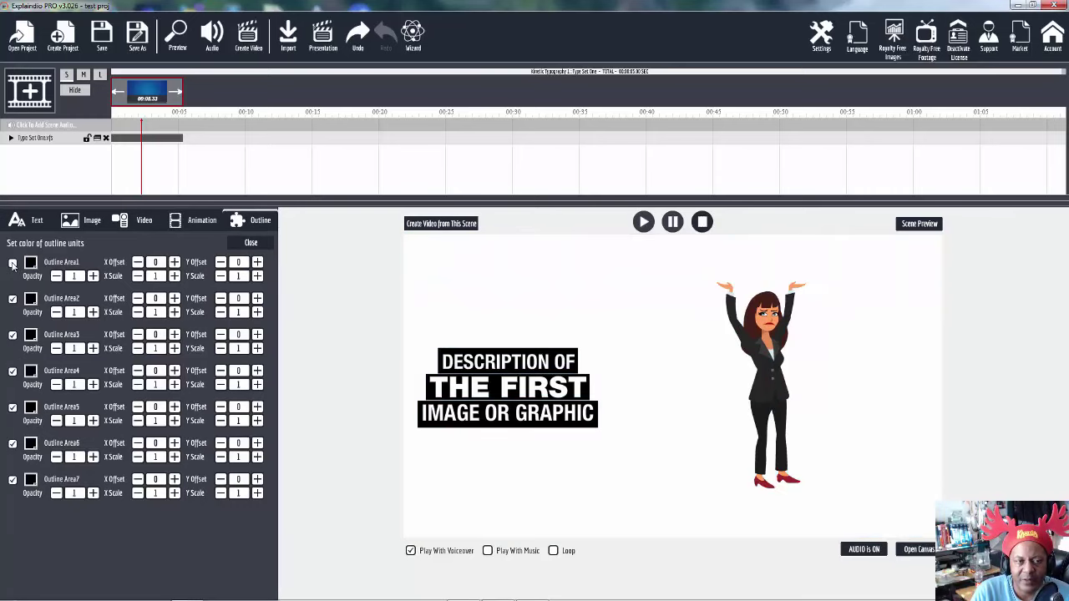
pyautogui.click(13, 264)
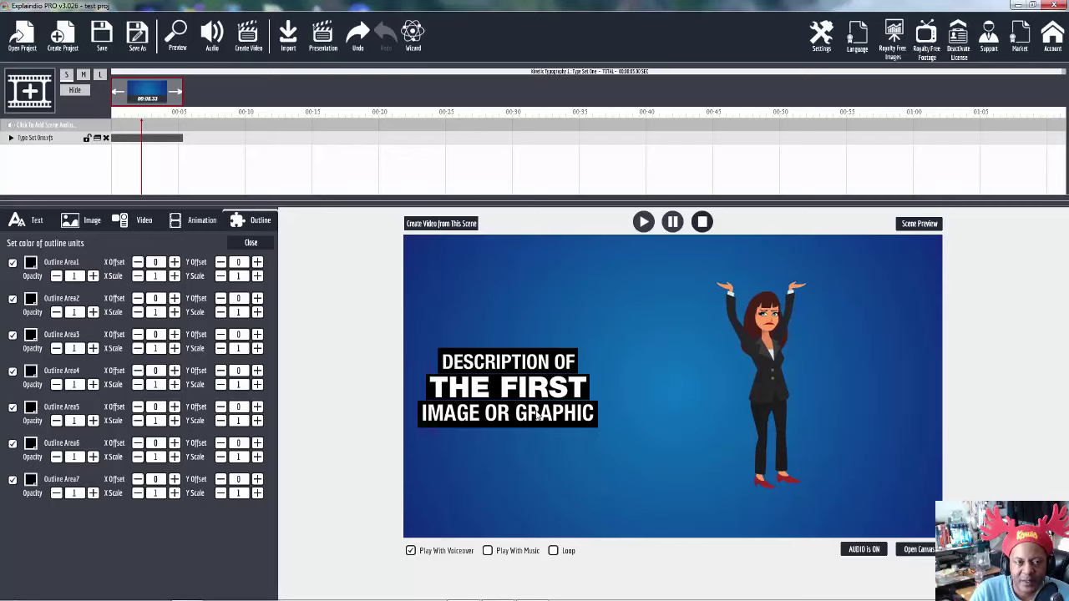
pyautogui.click(35, 264)
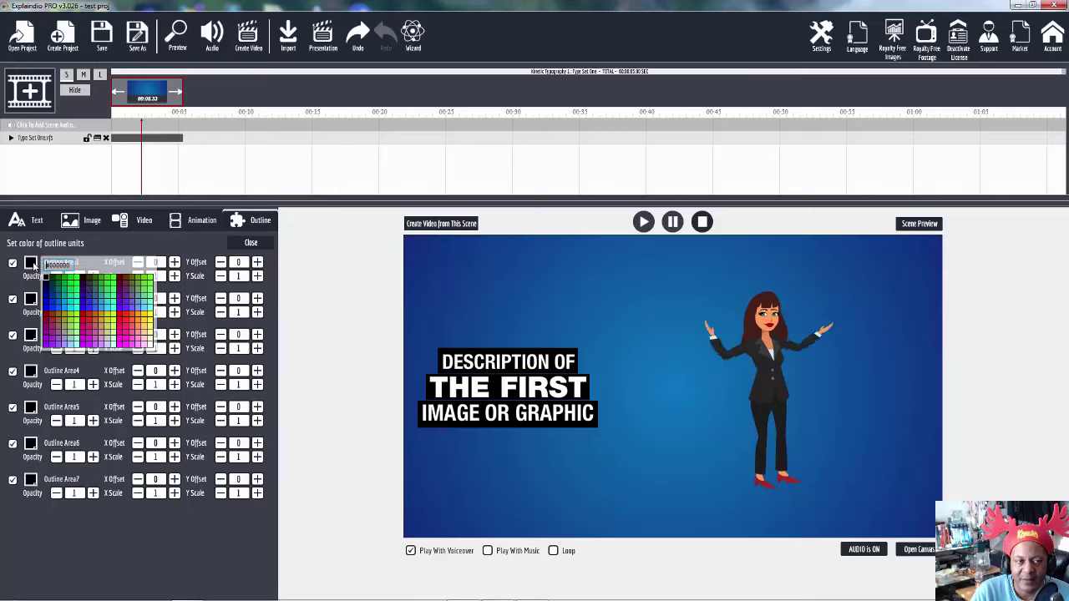
pyautogui.click(108, 303)
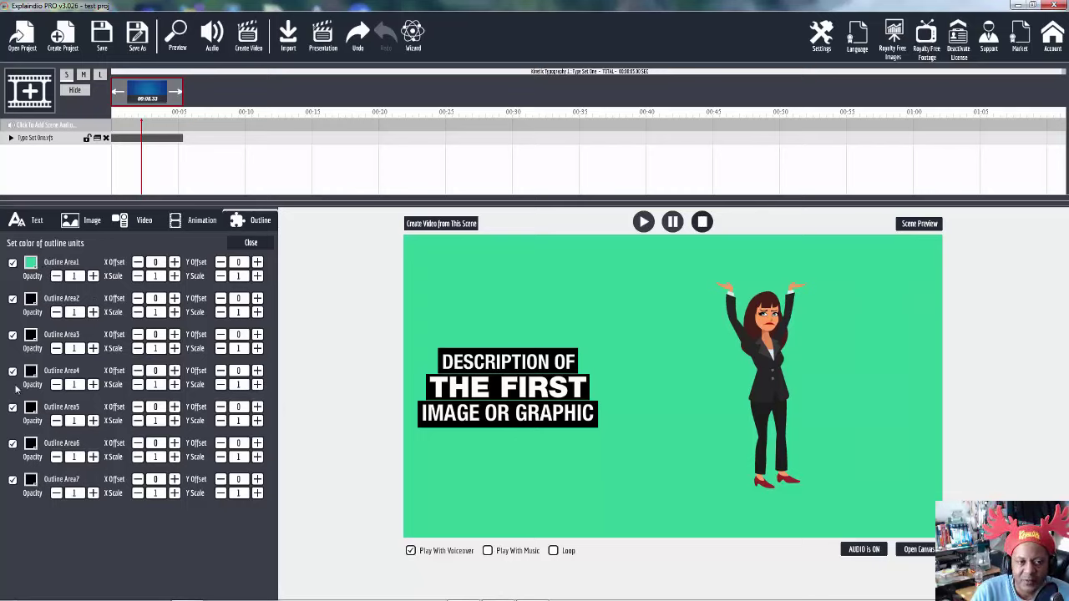
# Try mint green on Outline Area7, and settle on dark blue as its color
pyautogui.click(31, 480)
pyautogui.click(106, 512)
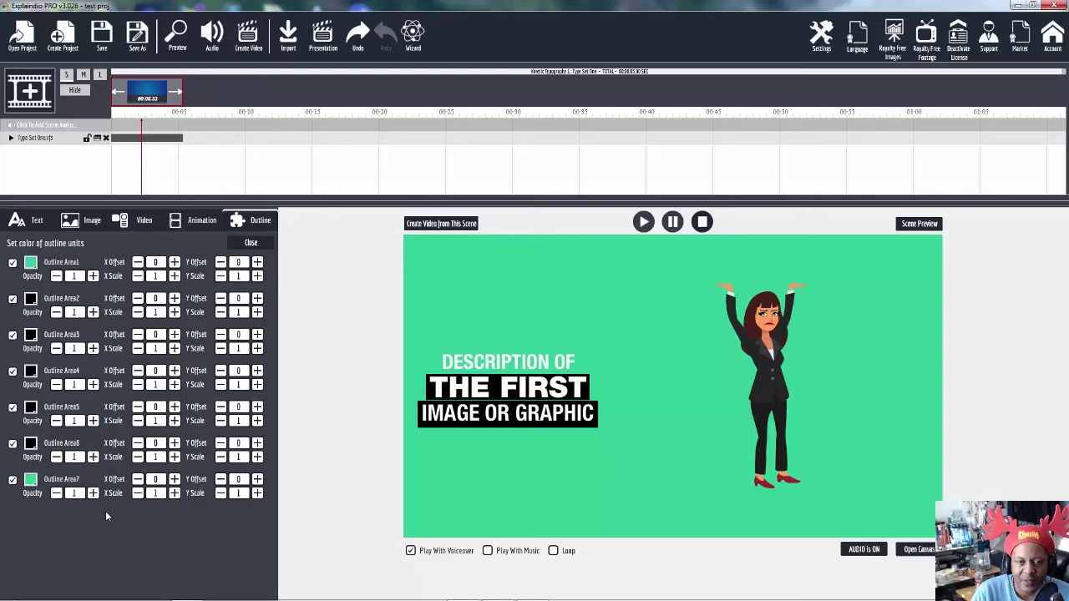
pyautogui.click(31, 480)
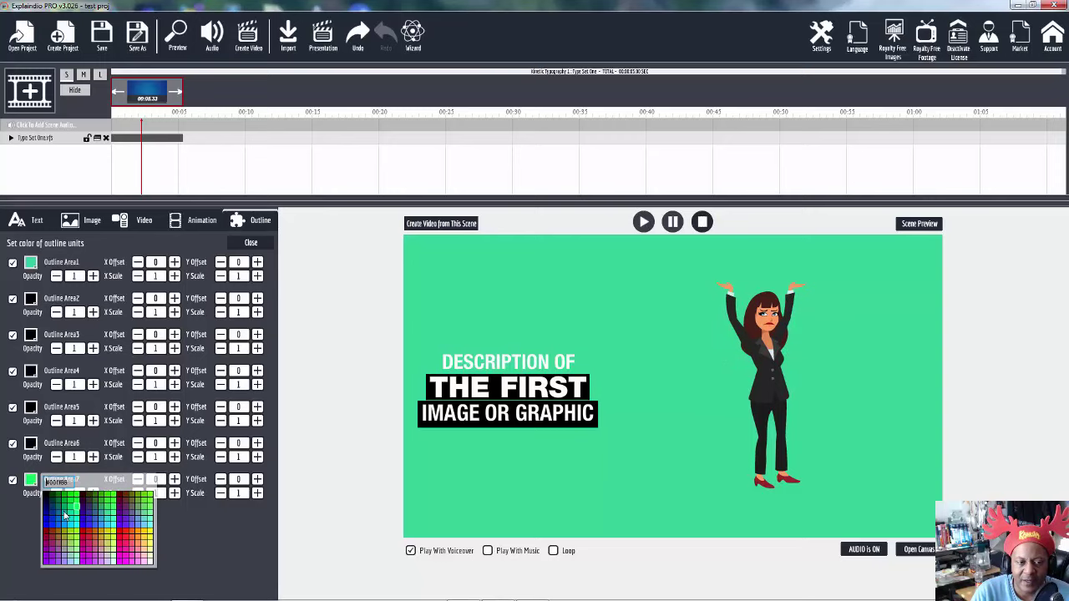
pyautogui.click(57, 520)
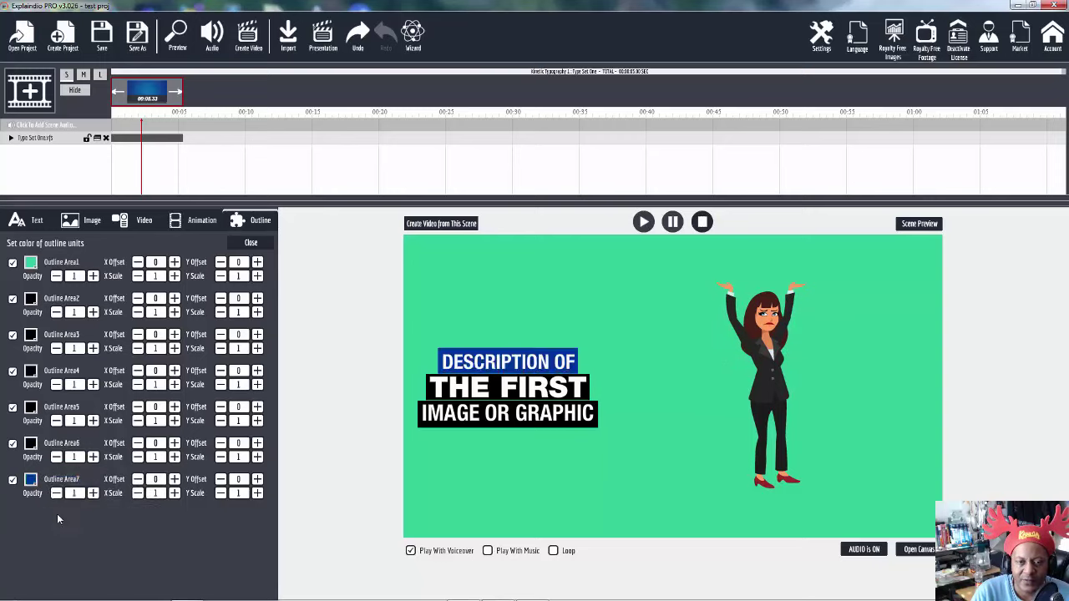
# Set the color of Outline Area6 to dark red and Outline Area5 to light blue
pyautogui.click(31, 444)
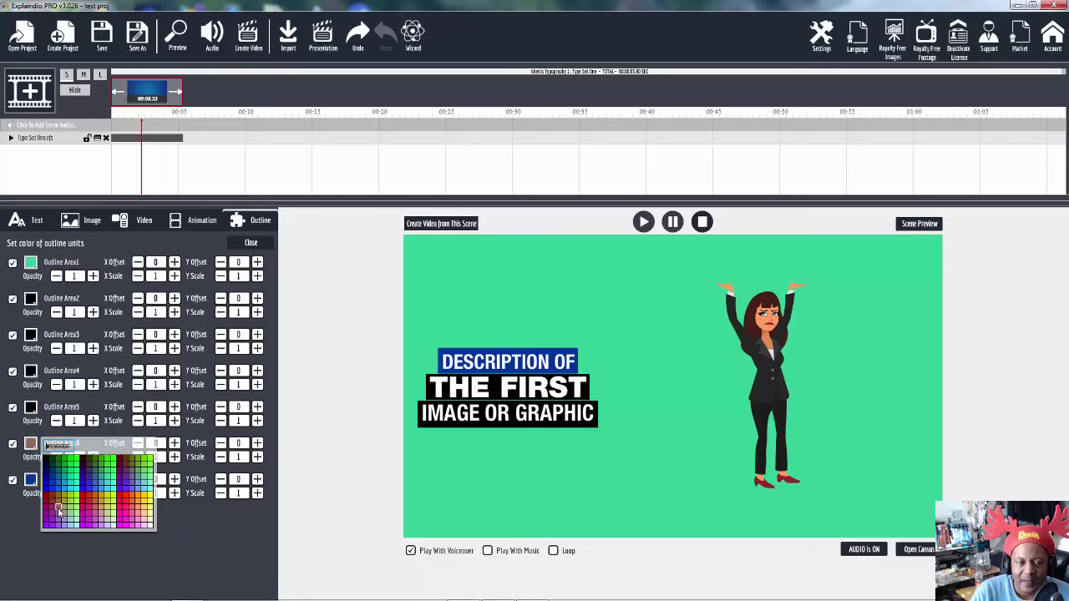
pyautogui.click(48, 500)
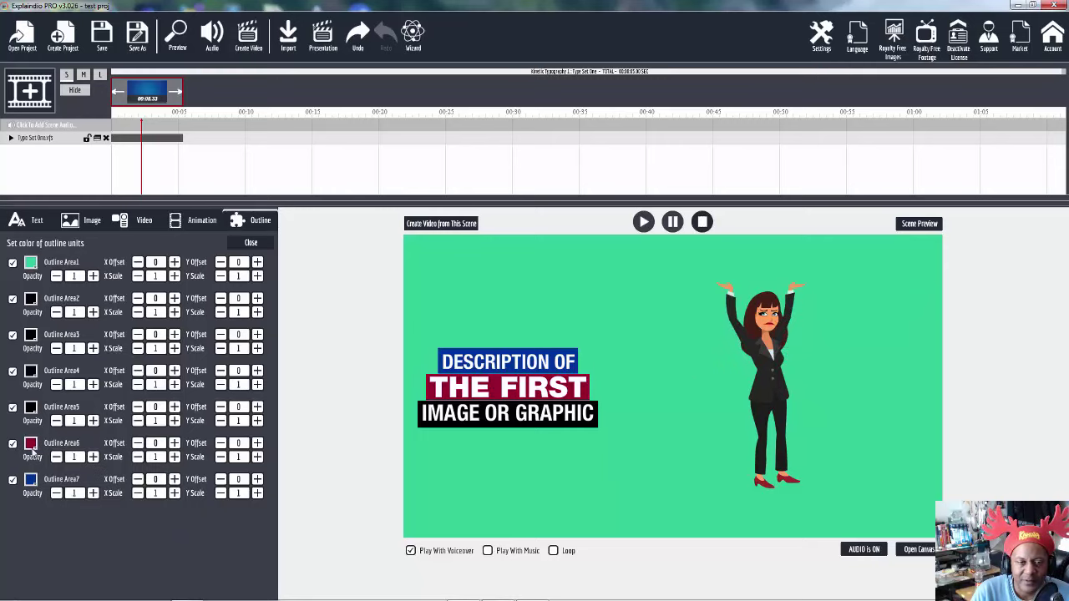
pyautogui.click(31, 407)
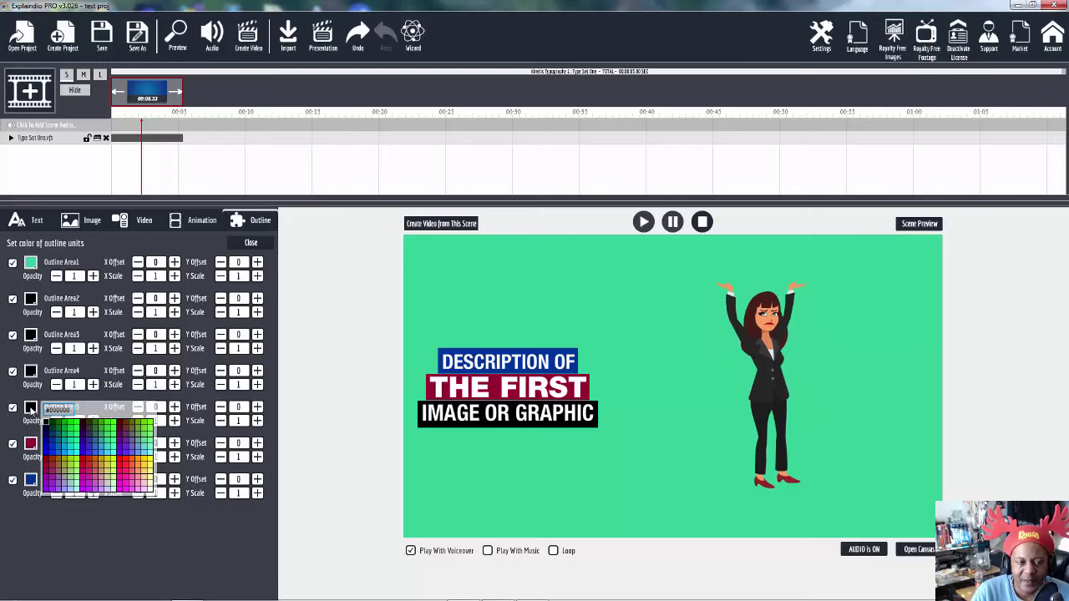
pyautogui.click(137, 454)
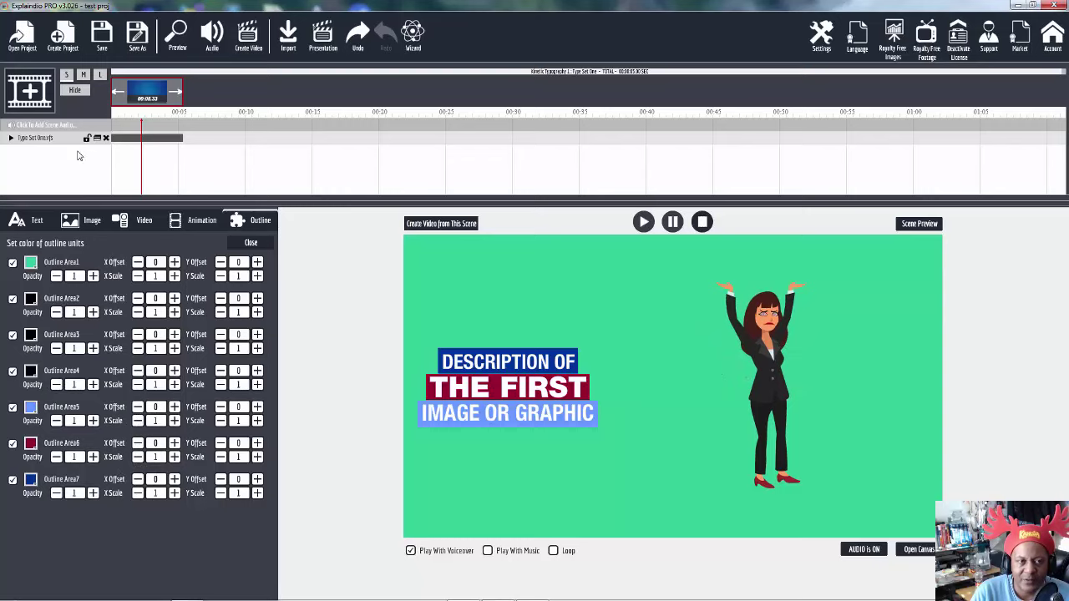
# Reopen the slide's customization with the "DESCRIPTION OF THE 2nd IMAGE OR VIDEO" frame in view and set Outline Area4 to yellow
pyautogui.click(37, 138)
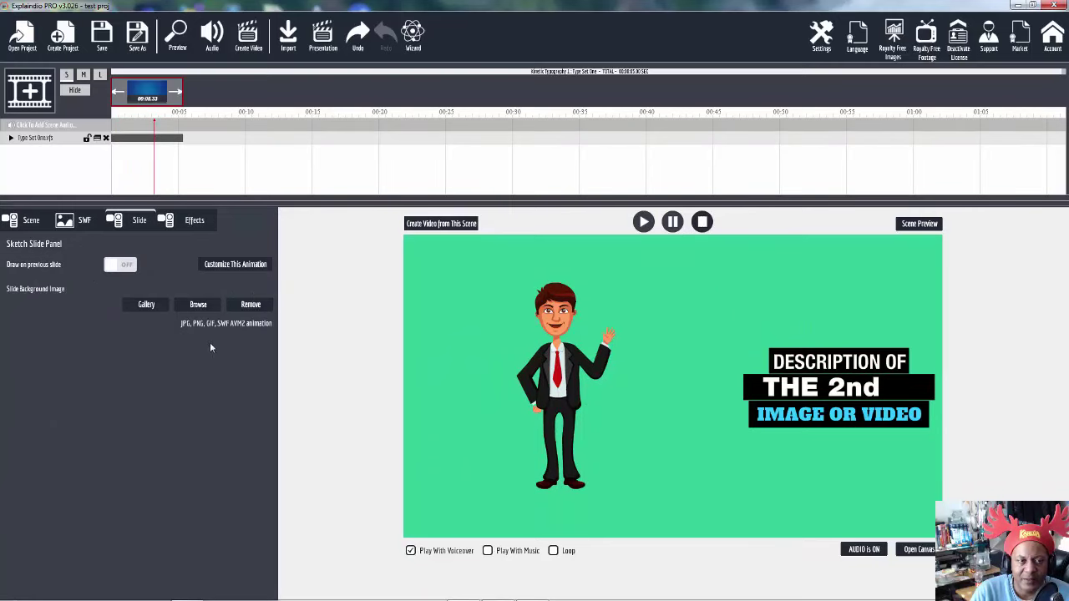
pyautogui.click(219, 264)
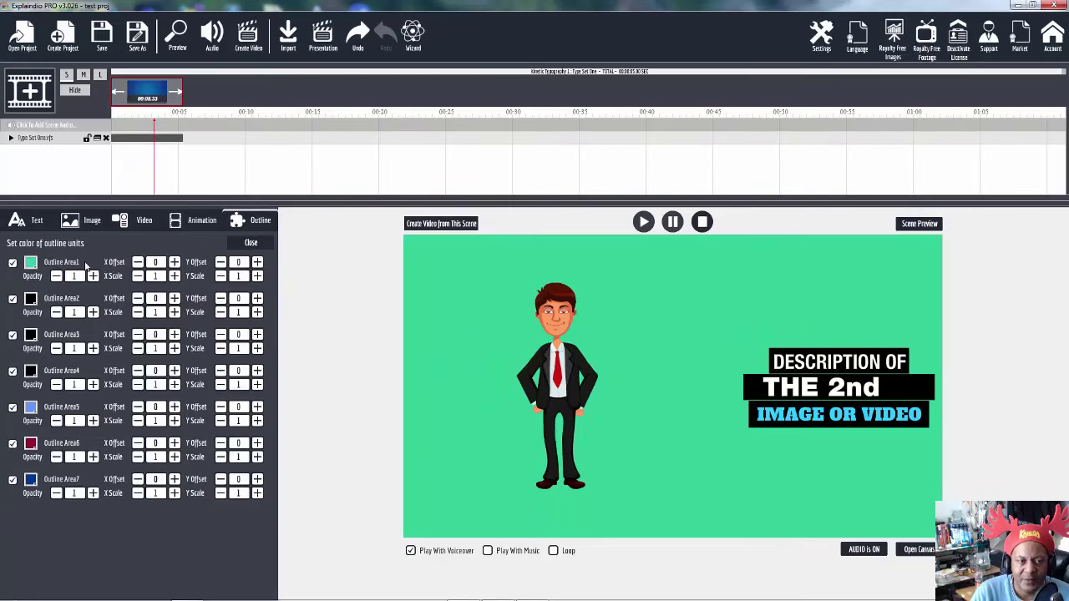
pyautogui.click(31, 374)
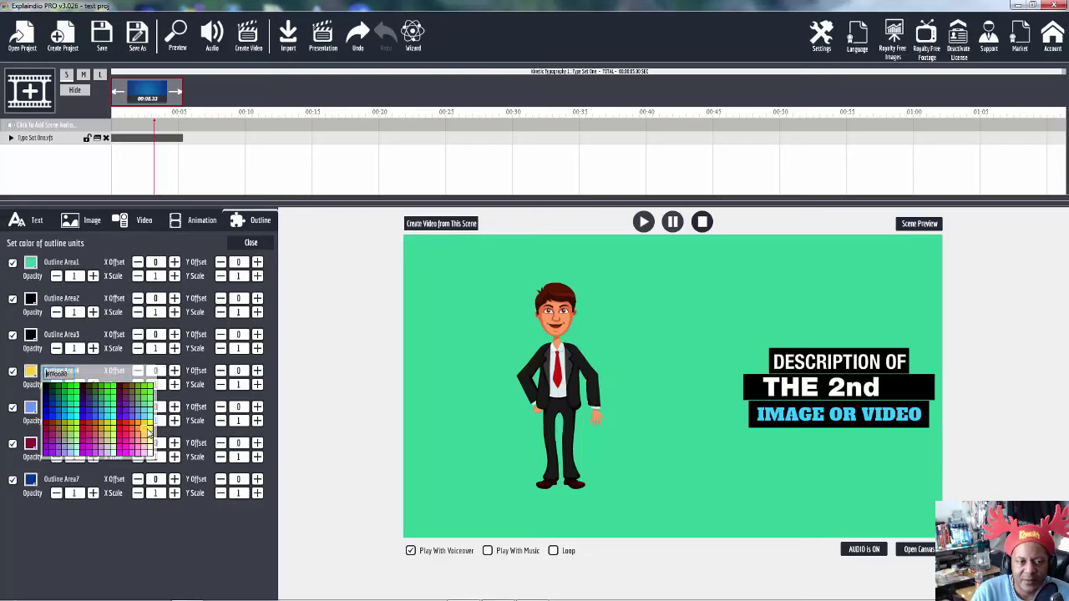
pyautogui.click(148, 432)
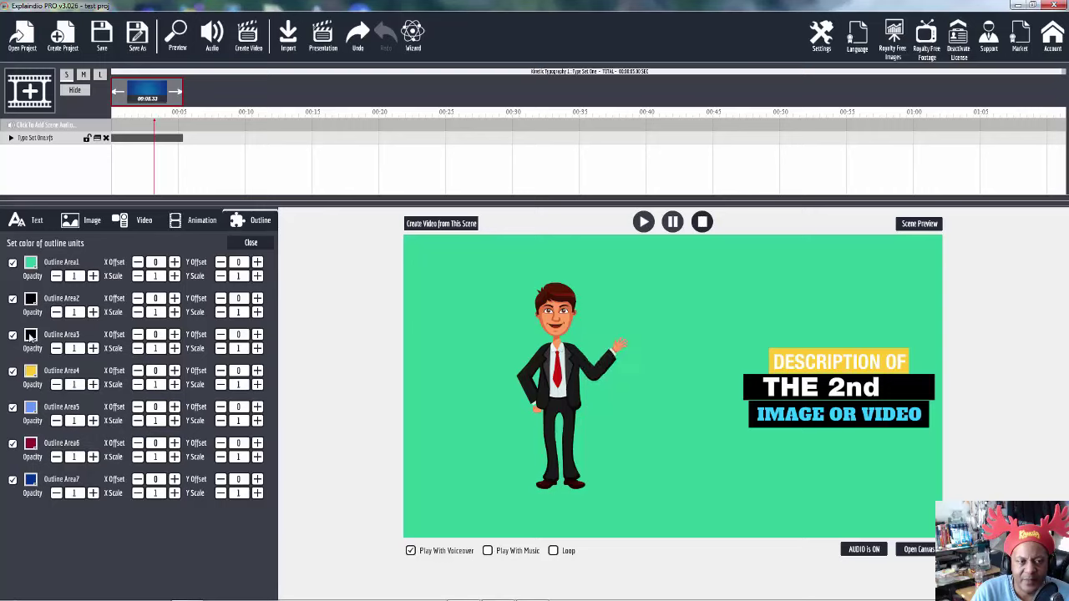
# Set the color of Outline Area3 to orange and Outline Area2 to light gray
pyautogui.click(31, 335)
pyautogui.click(134, 393)
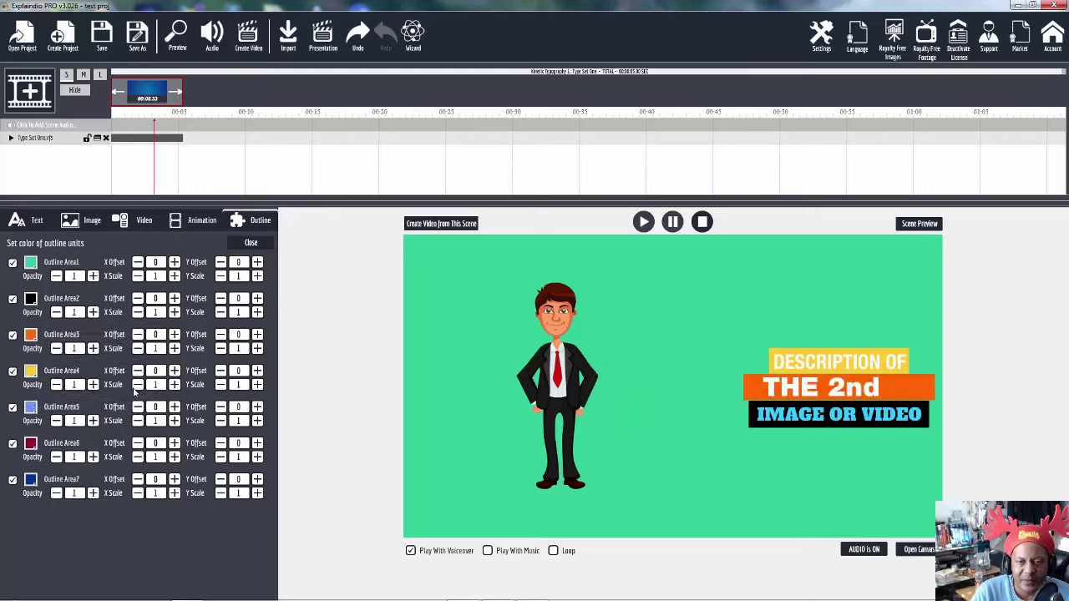
pyautogui.click(31, 299)
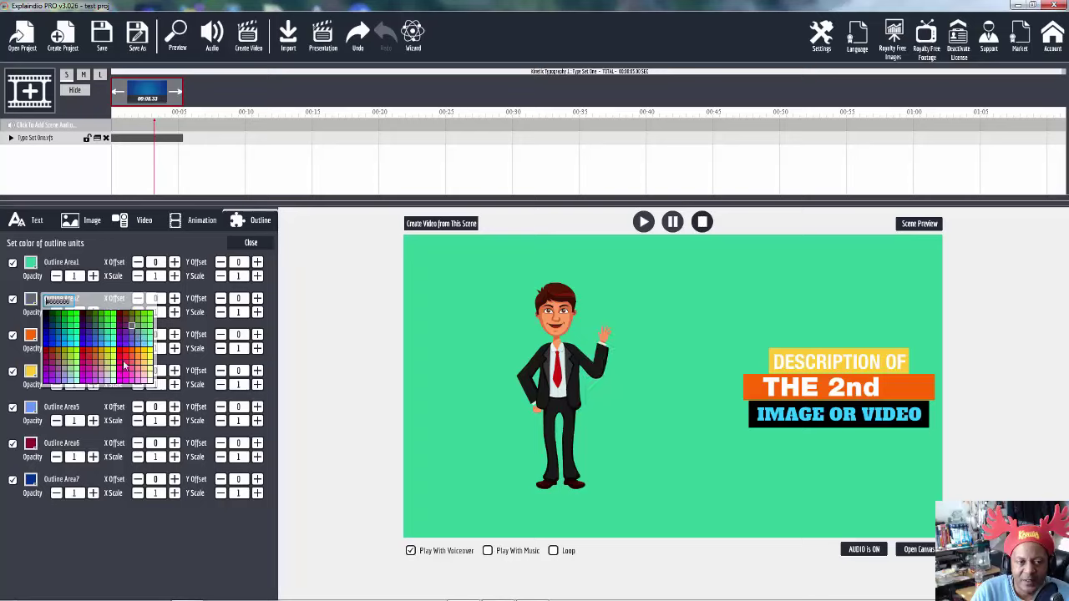
pyautogui.click(108, 378)
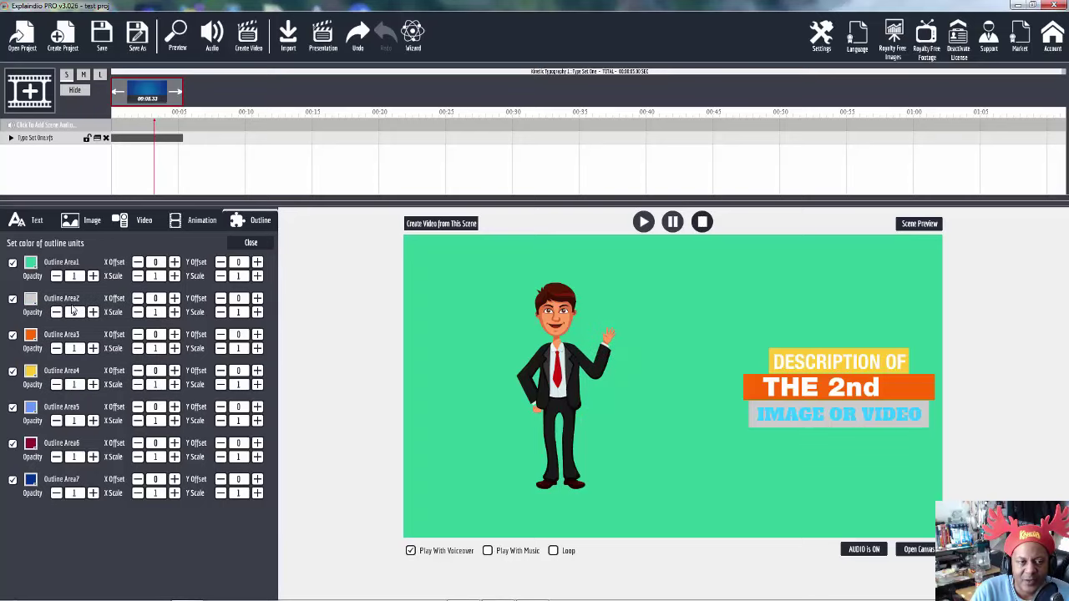
# Turn off Outline Area3, Outline Area2 and Outline Area4 to compare the text without them, and turn all three back on
pyautogui.click(13, 335)
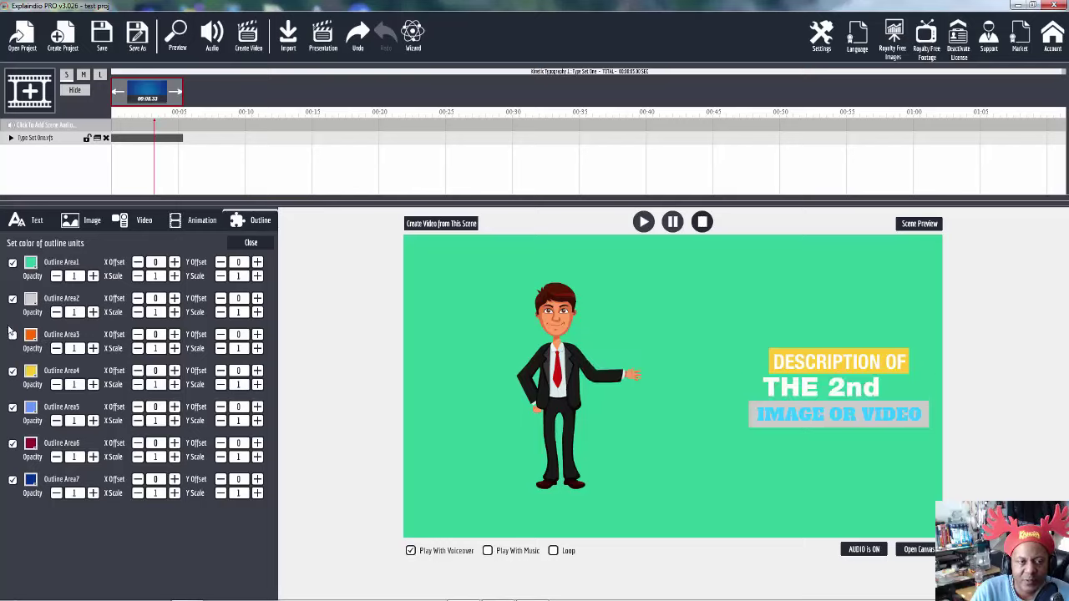
pyautogui.click(13, 299)
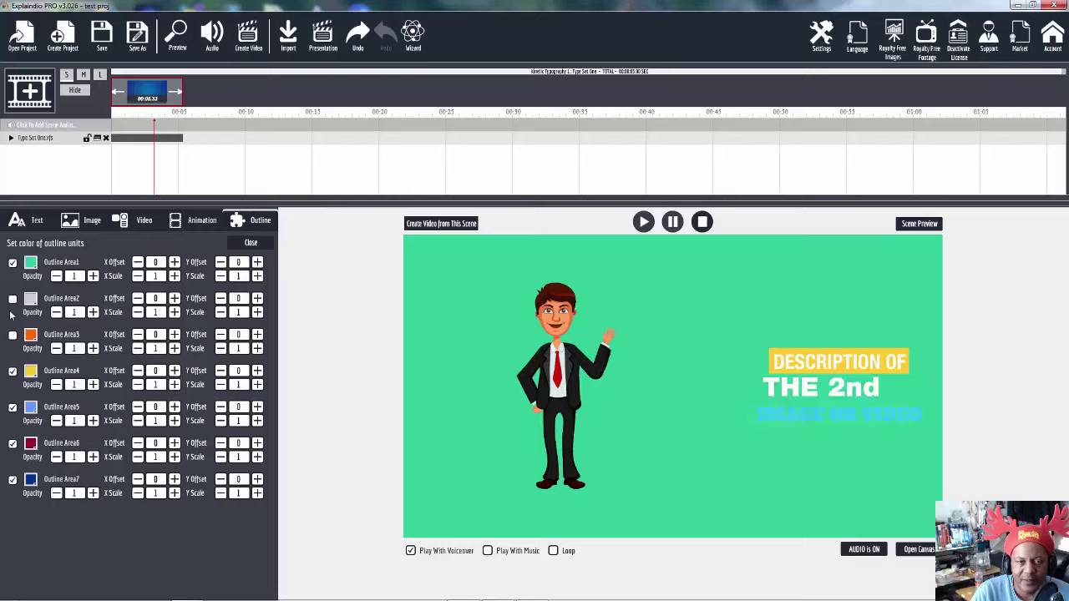
pyautogui.click(13, 372)
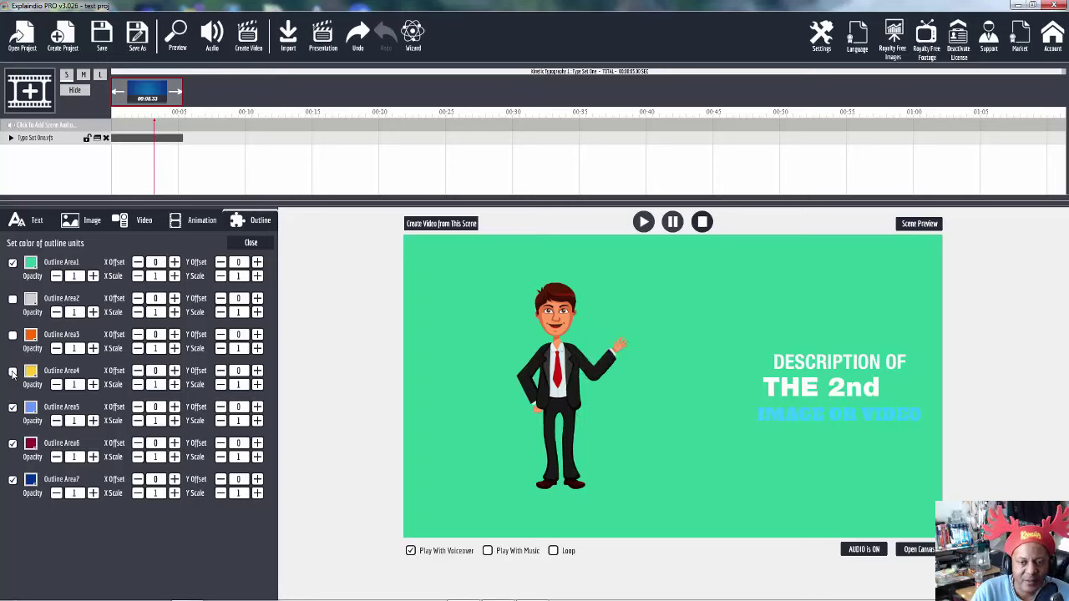
pyautogui.click(13, 372)
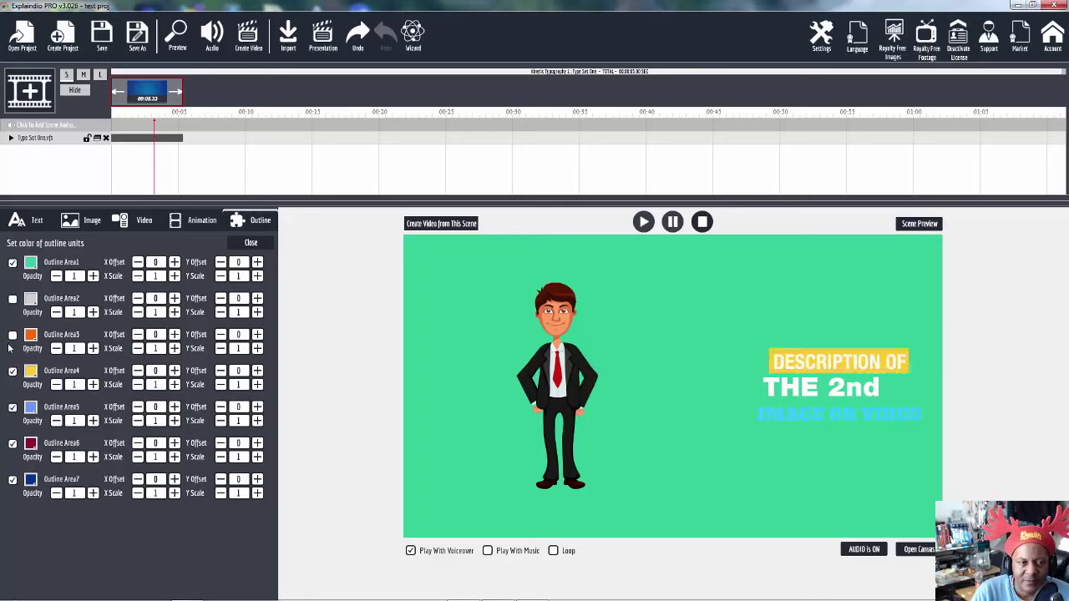
pyautogui.click(12, 335)
pyautogui.click(12, 299)
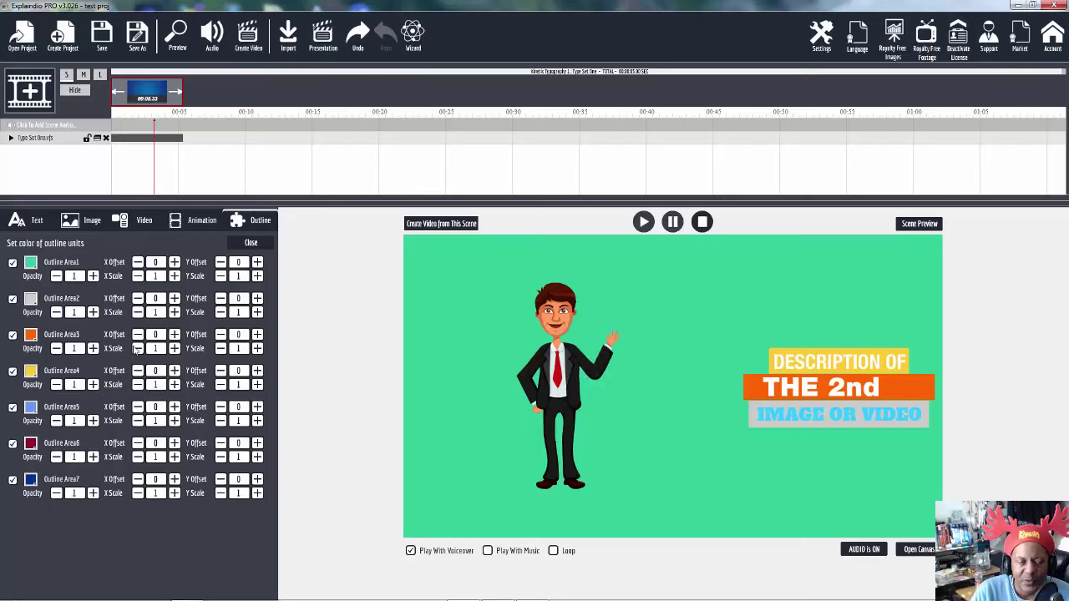
# Set the color of Outline Area2 to violet, try a lower opacity on it, and bring the opacity back to 1
pyautogui.click(30, 300)
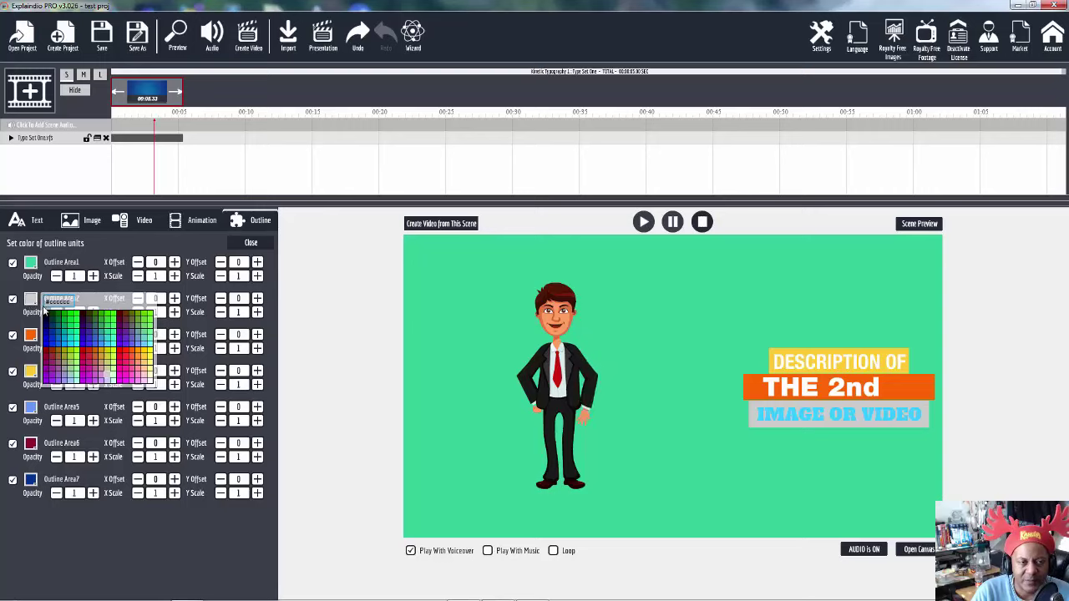
pyautogui.click(132, 348)
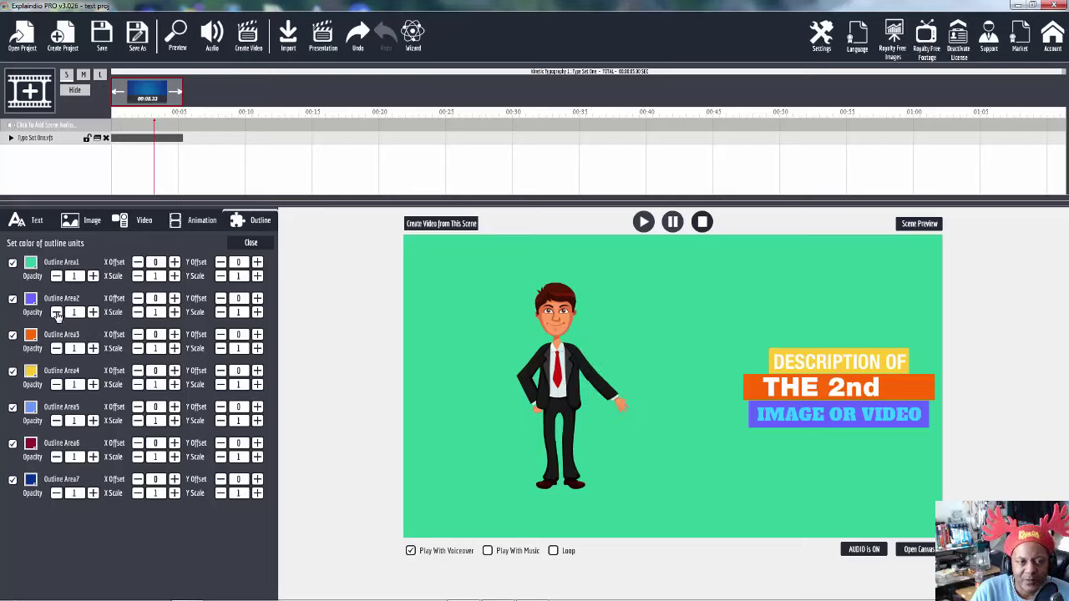
pyautogui.click(56, 313)
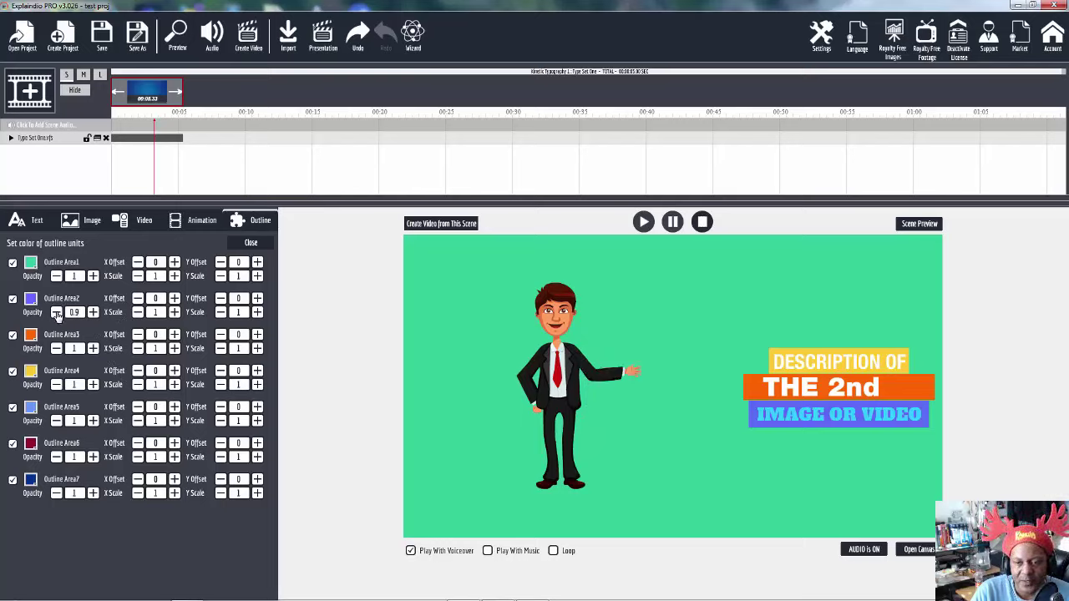
pyautogui.click(56, 312)
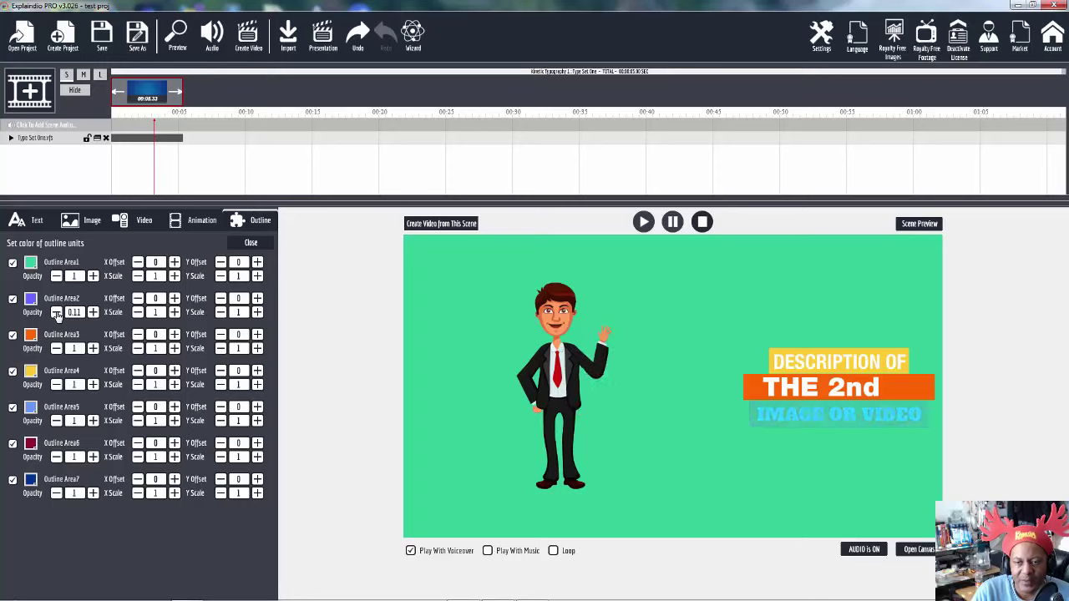
pyautogui.click(93, 312)
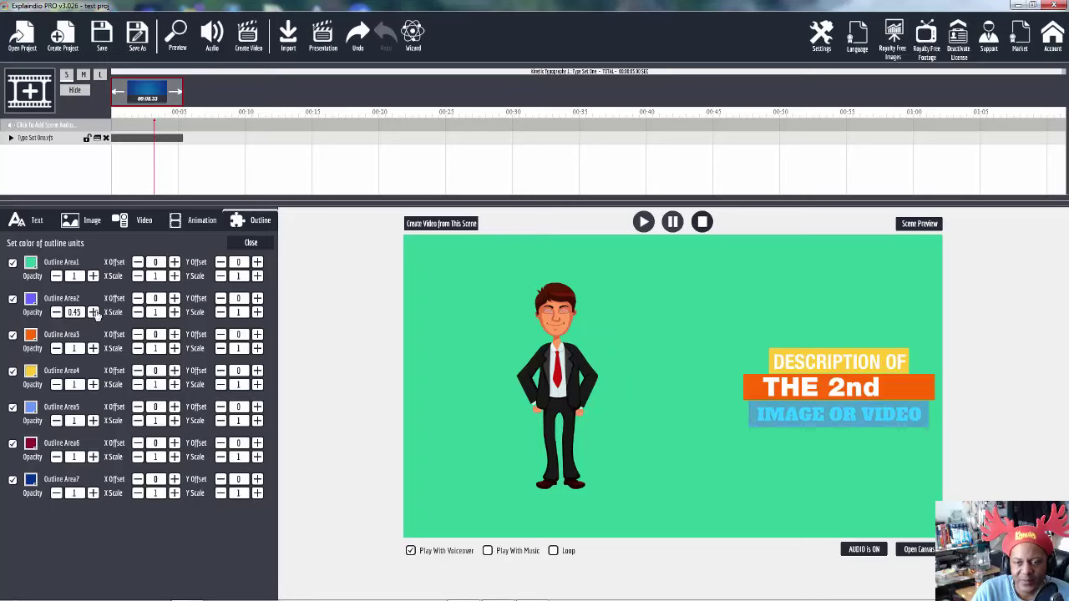
pyautogui.click(93, 312)
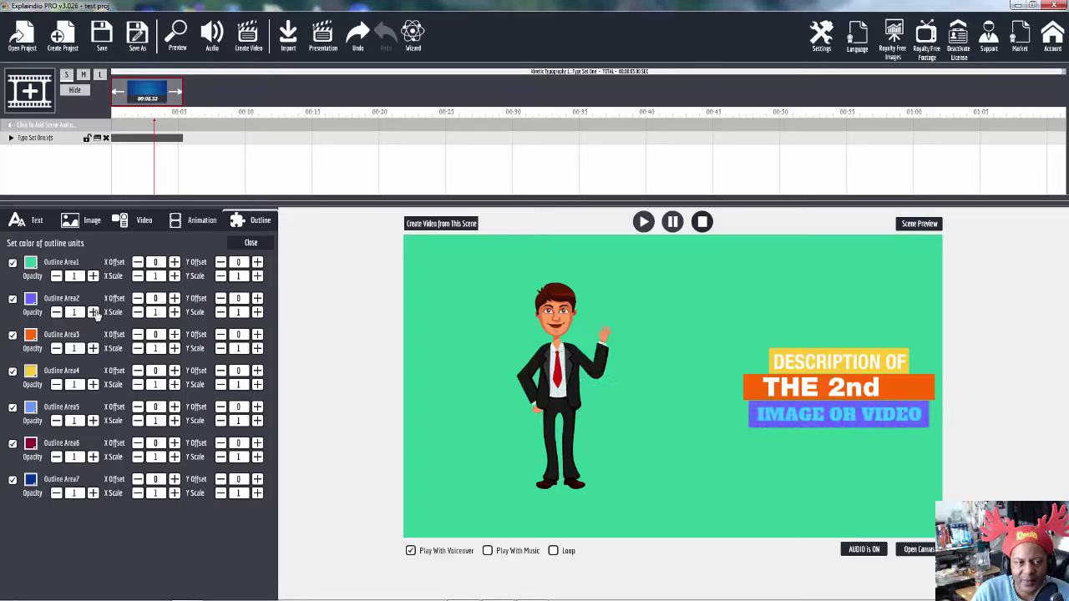
# Set Outline Area2's X Scale to 1.31 and Y Scale to 1.21
pyautogui.click(175, 313)
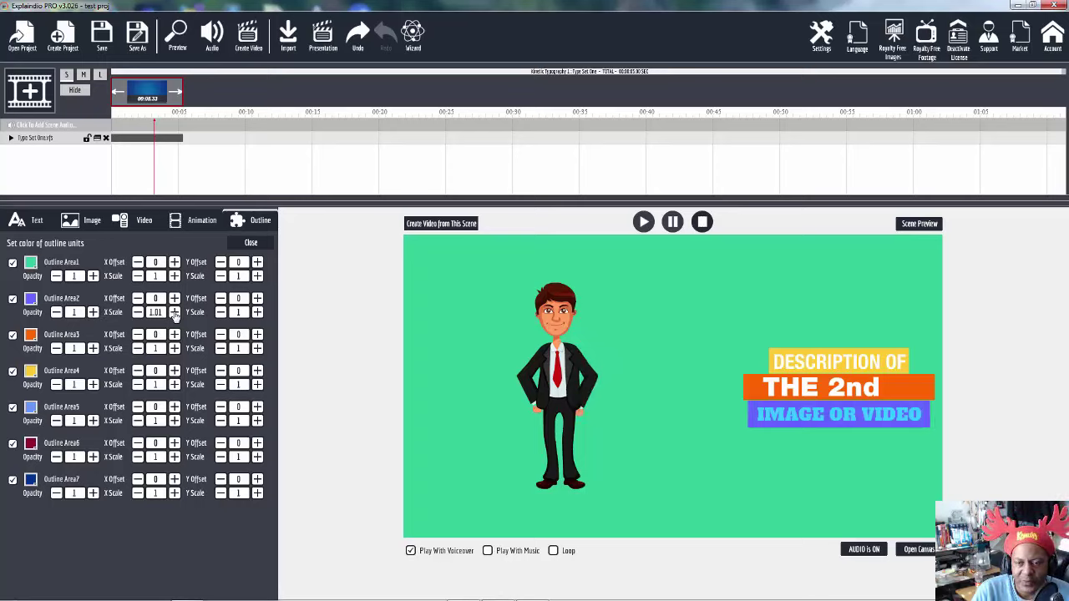
pyautogui.click(174, 313)
pyautogui.click(175, 313)
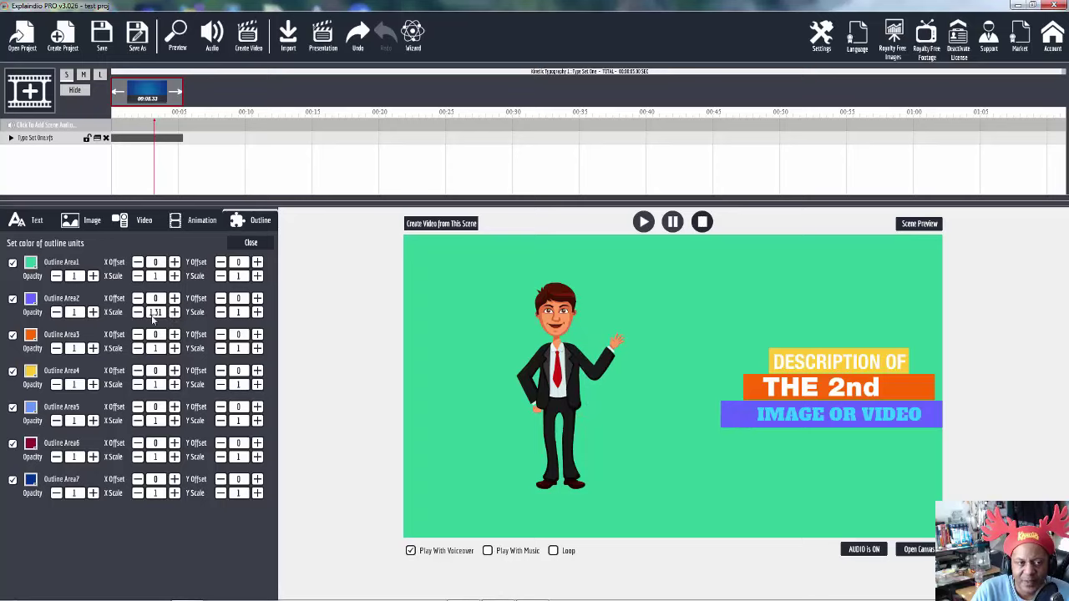
pyautogui.click(220, 312)
pyautogui.click(221, 312)
pyautogui.click(220, 313)
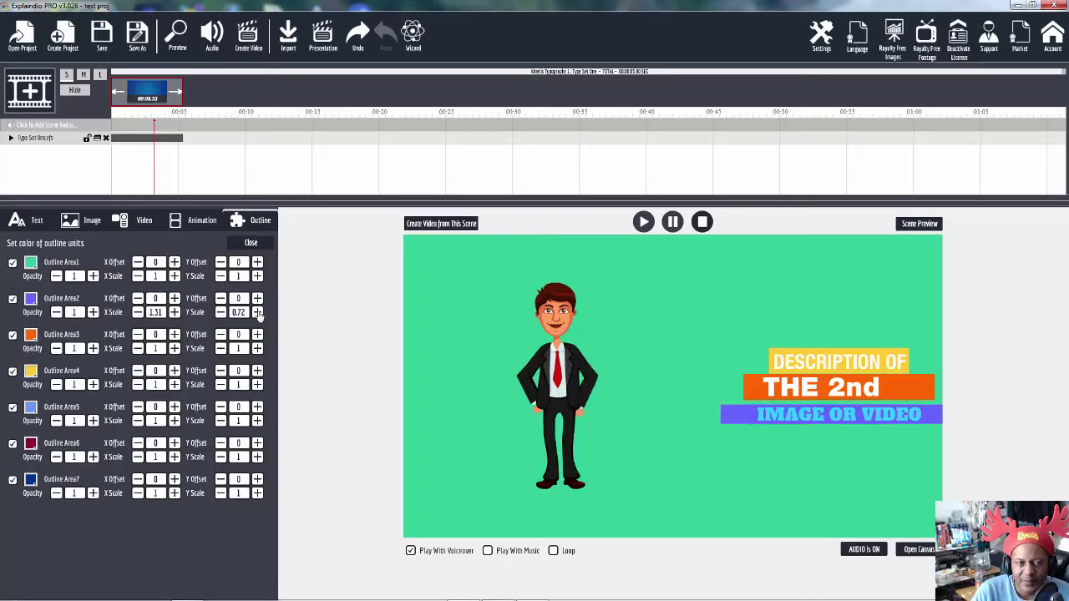
pyautogui.click(258, 312)
pyautogui.click(257, 313)
pyautogui.click(257, 312)
pyautogui.click(257, 313)
pyautogui.click(257, 312)
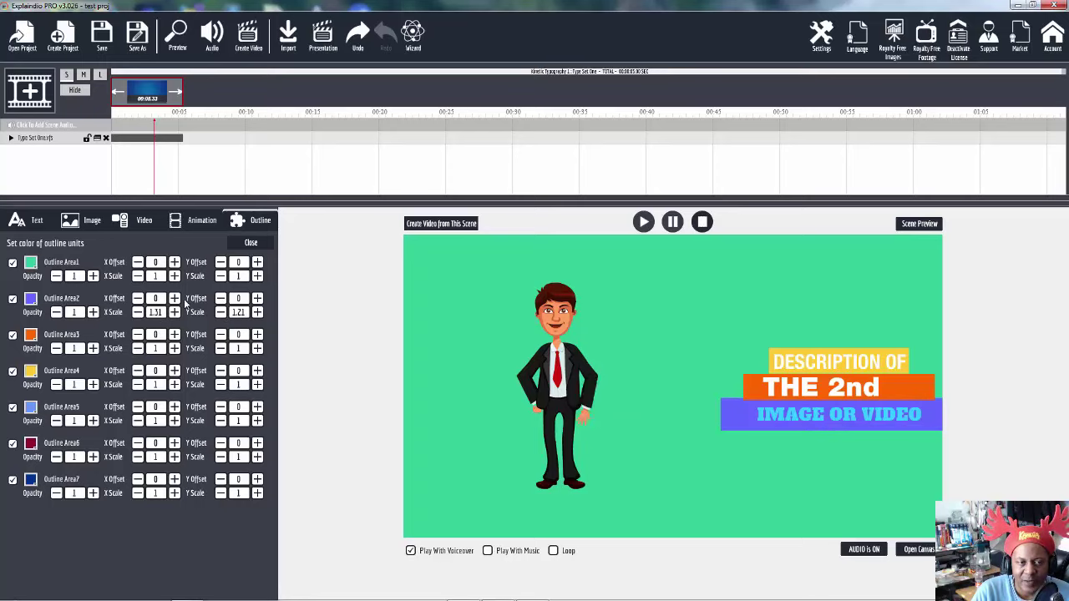
# Move Outline Area2 to an X Offset of -57 and a Y Offset of 17
pyautogui.click(138, 299)
pyautogui.click(138, 299)
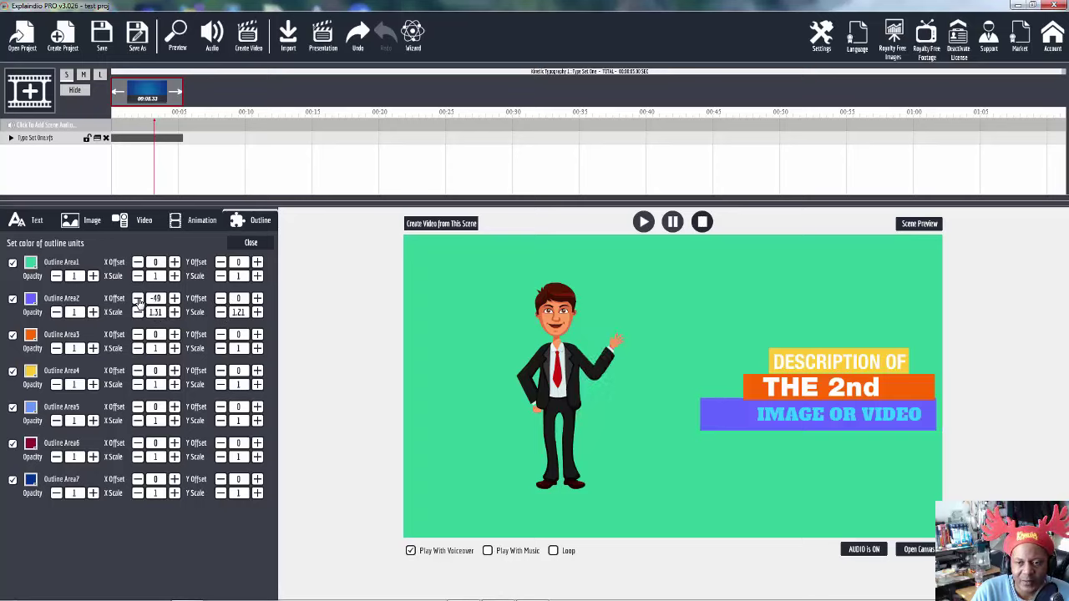
pyautogui.click(174, 298)
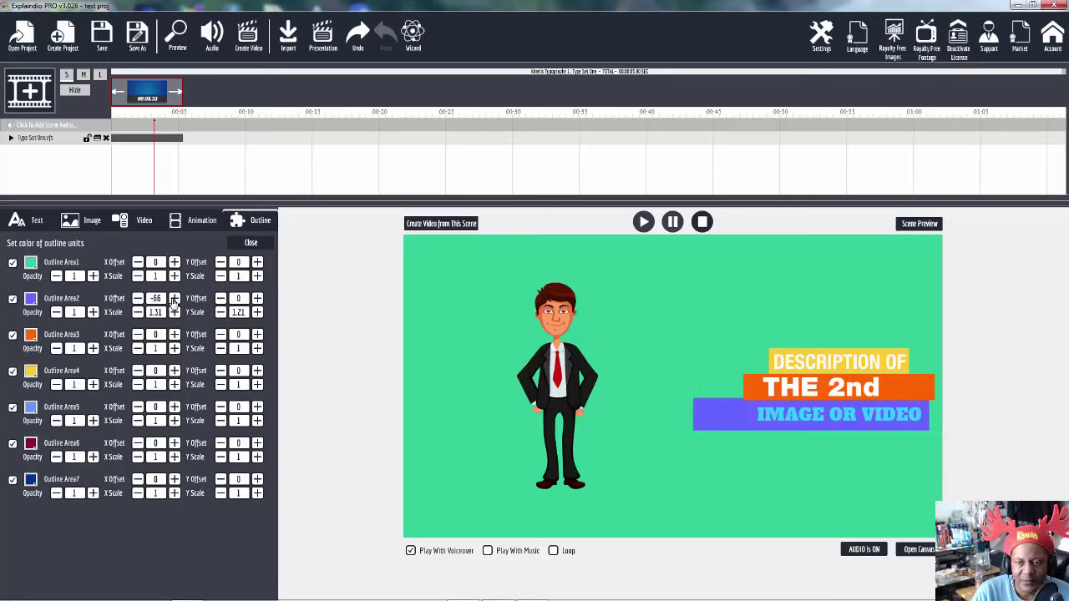
pyautogui.click(174, 298)
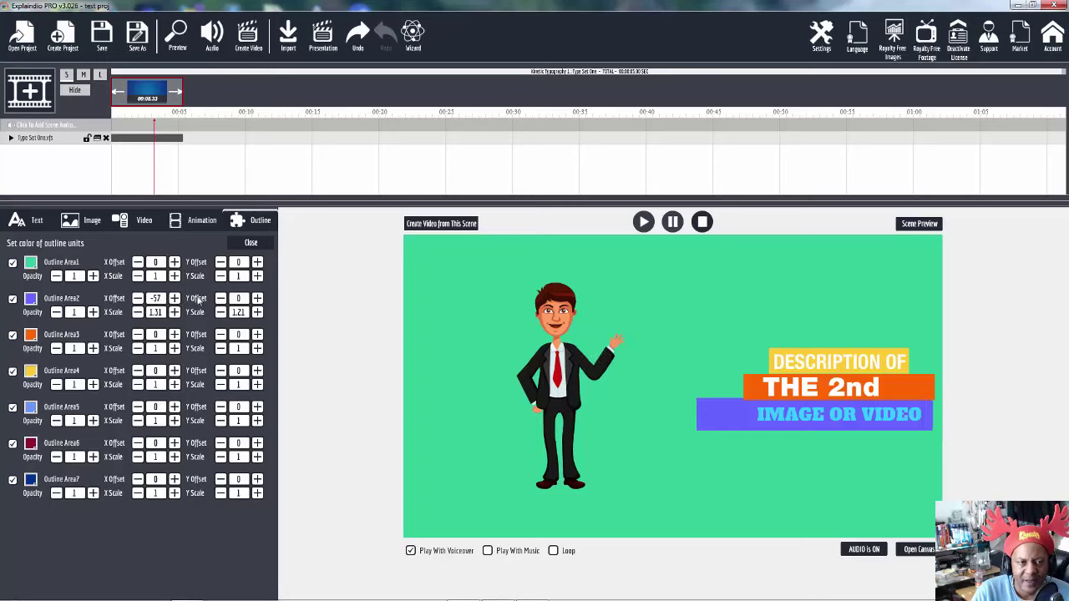
pyautogui.click(221, 299)
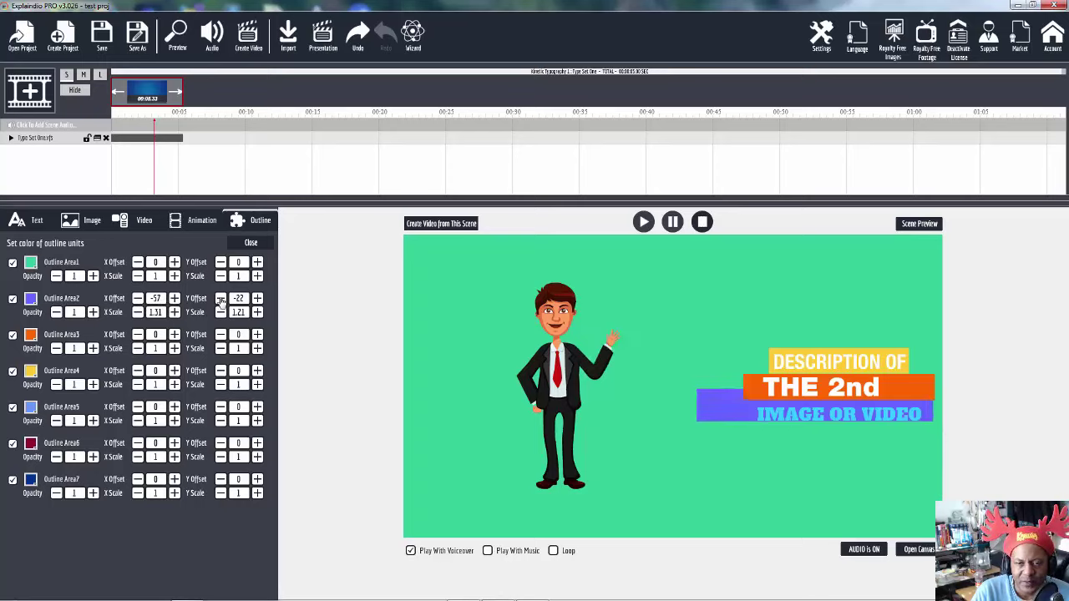
pyautogui.click(258, 299)
pyautogui.click(258, 299)
pyautogui.click(258, 299)
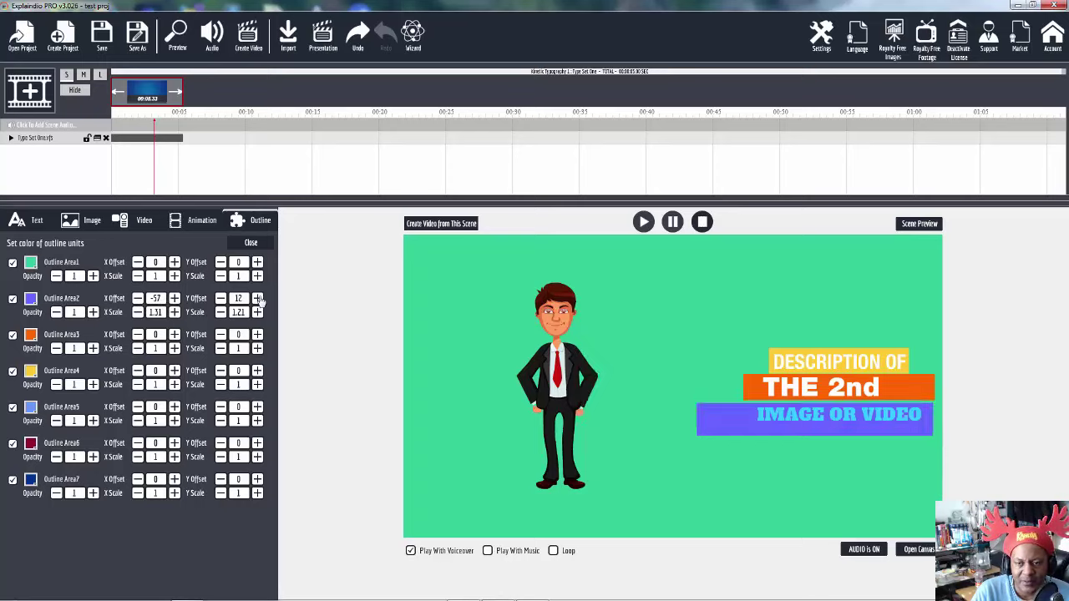
pyautogui.click(258, 299)
pyautogui.click(258, 299)
pyautogui.click(258, 299)
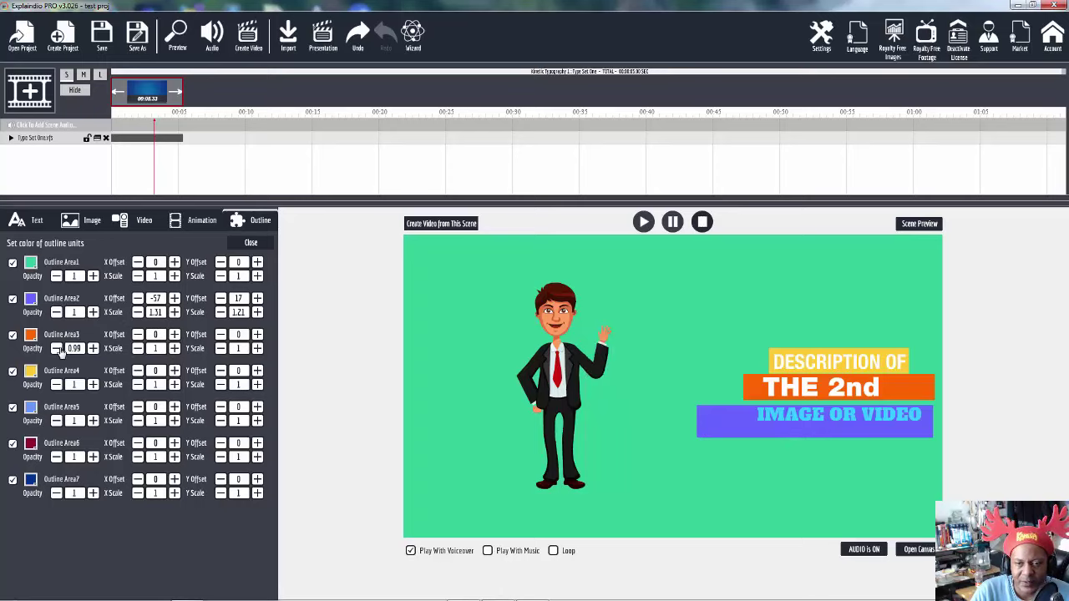
# Lower Outline Area3's opacity to 0.63 and set its X Offset to -73
pyautogui.click(57, 348)
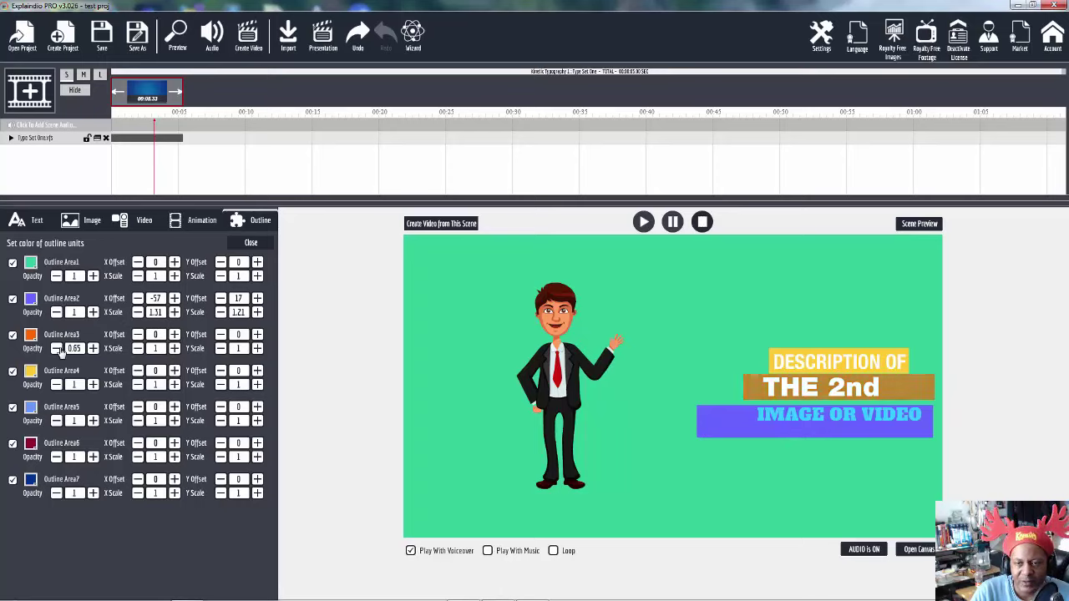
pyautogui.click(137, 335)
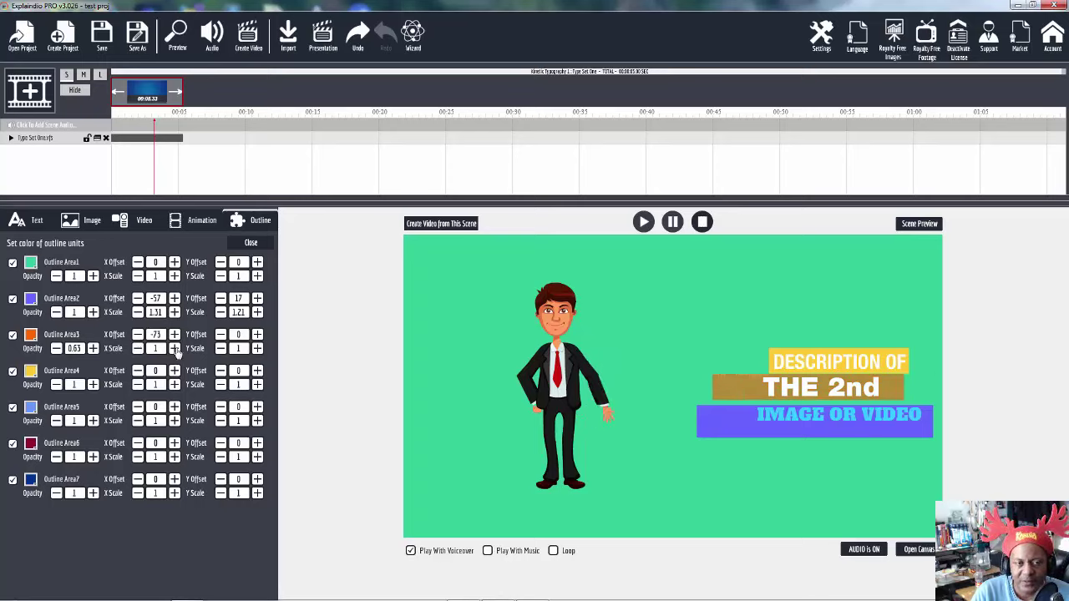
# Enlarge Outline Area3 to an X Scale of 1.25 and a Y Scale of 1.24
pyautogui.click(174, 348)
pyautogui.click(175, 348)
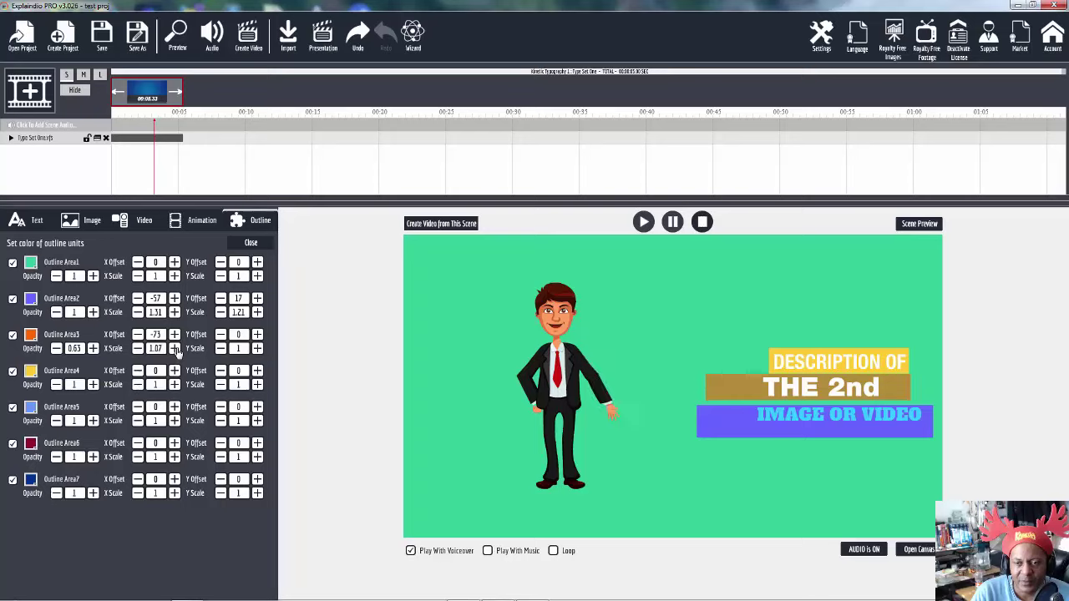
pyautogui.click(175, 348)
pyautogui.click(257, 349)
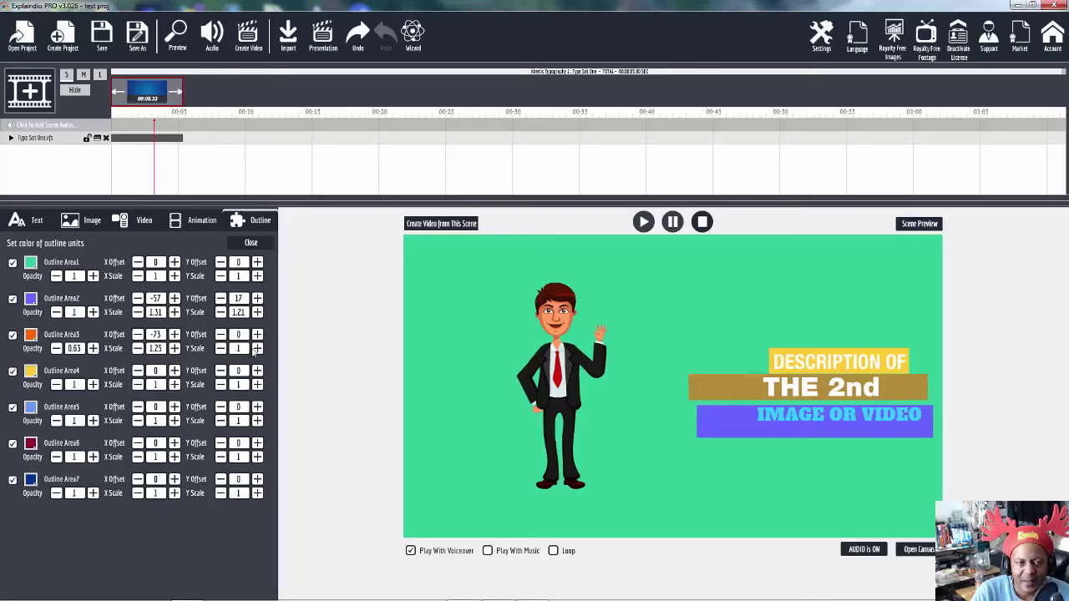
pyautogui.click(257, 348)
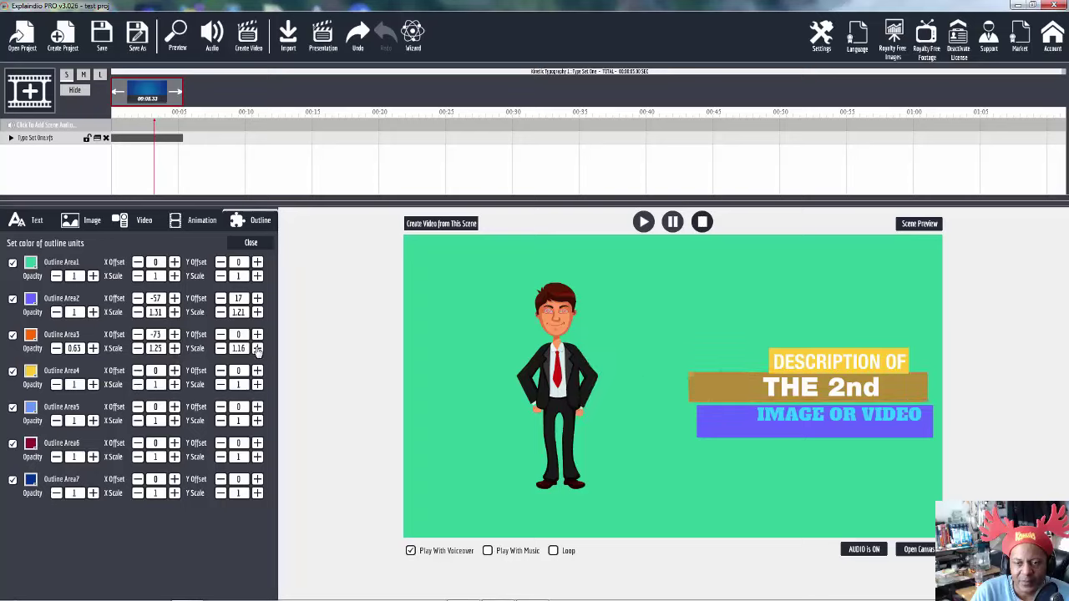
pyautogui.click(257, 349)
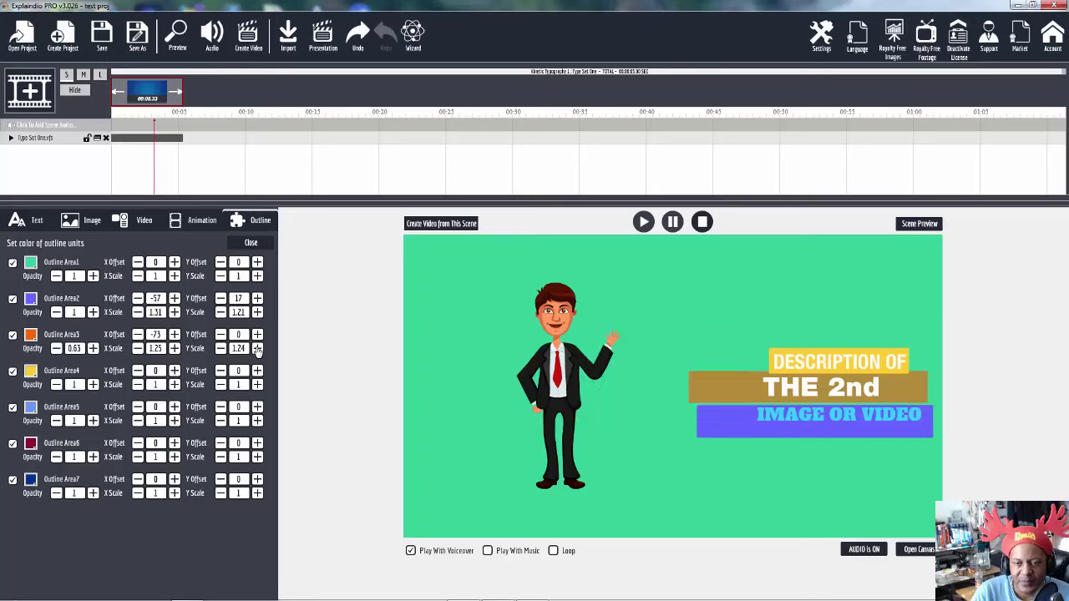
# Reposition Outline Area3 above Outline Area2 with an X Offset of -61 and a Y Offset of 3
pyautogui.click(175, 335)
pyautogui.click(176, 335)
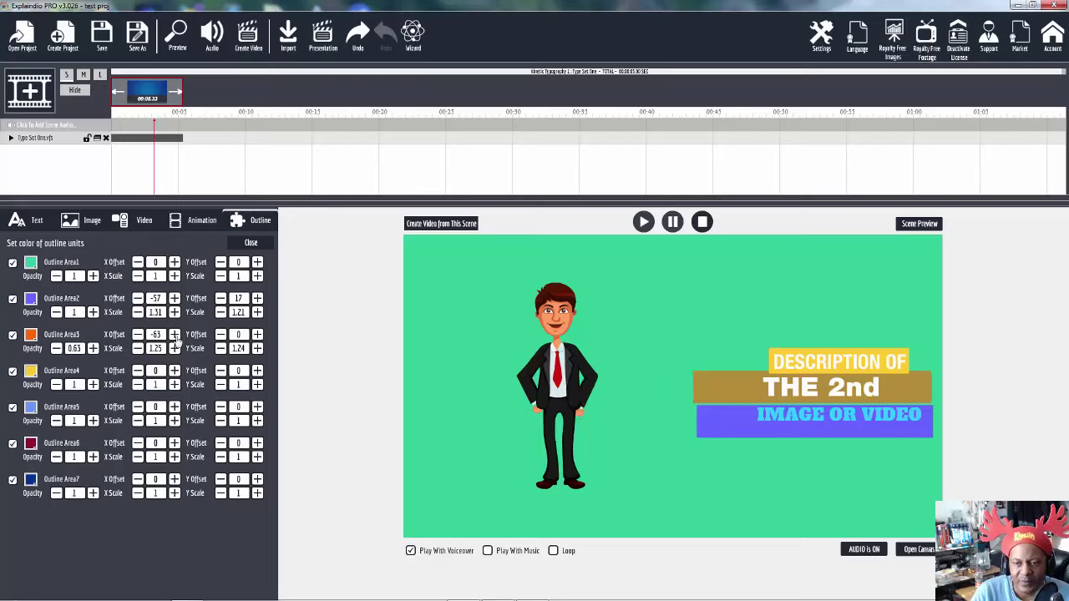
pyautogui.click(175, 335)
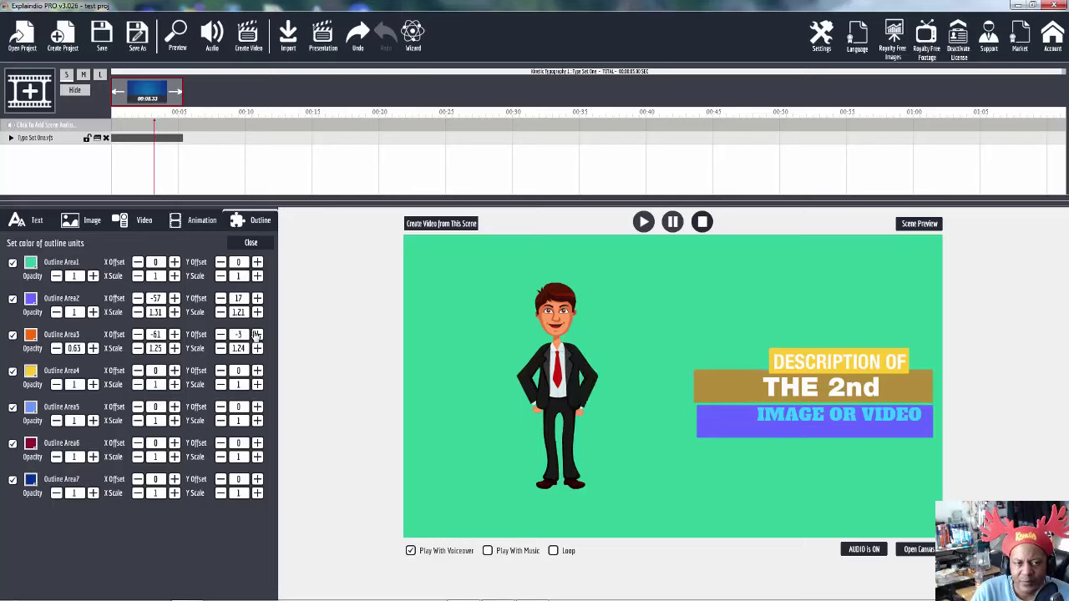
pyautogui.click(257, 334)
pyautogui.click(257, 334)
pyautogui.click(257, 334)
pyautogui.click(257, 334)
pyautogui.click(258, 334)
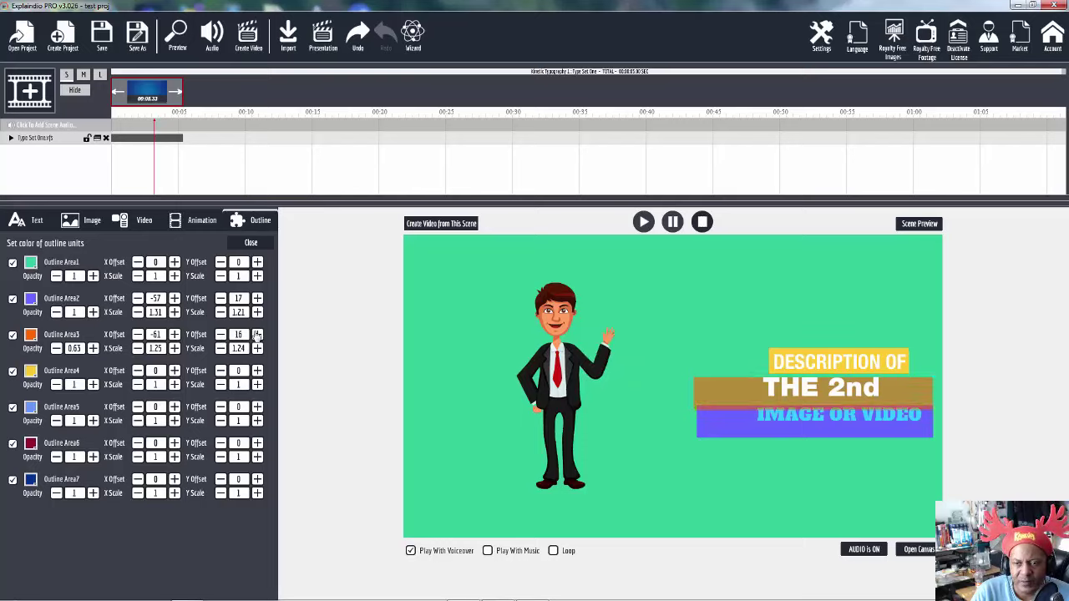
pyautogui.click(220, 334)
pyautogui.click(221, 334)
pyautogui.click(220, 334)
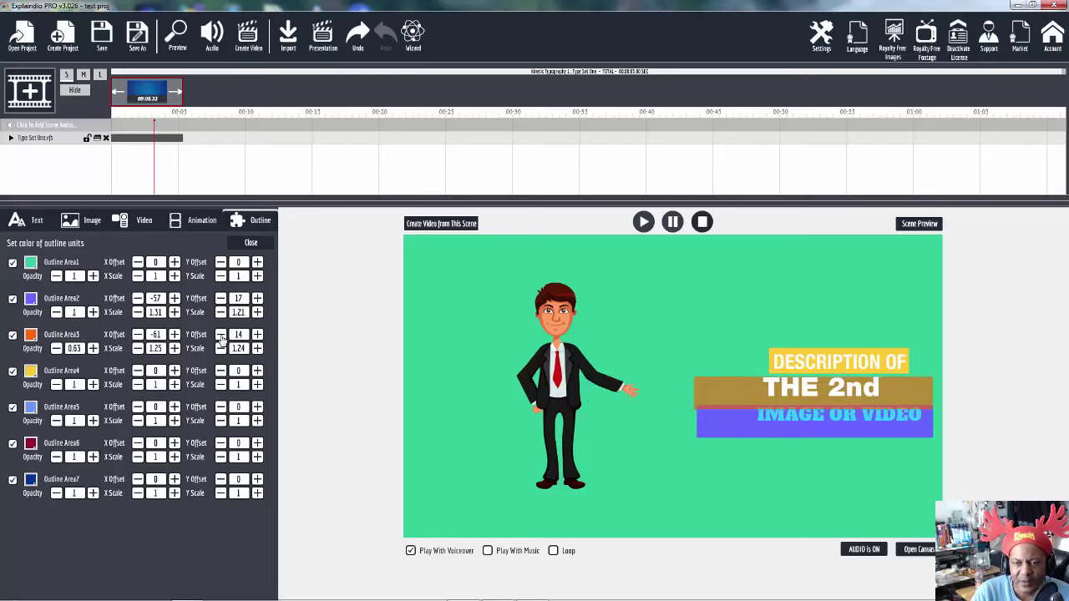
pyautogui.click(221, 334)
pyautogui.click(220, 334)
pyautogui.click(221, 334)
pyautogui.click(221, 334)
pyautogui.click(221, 334)
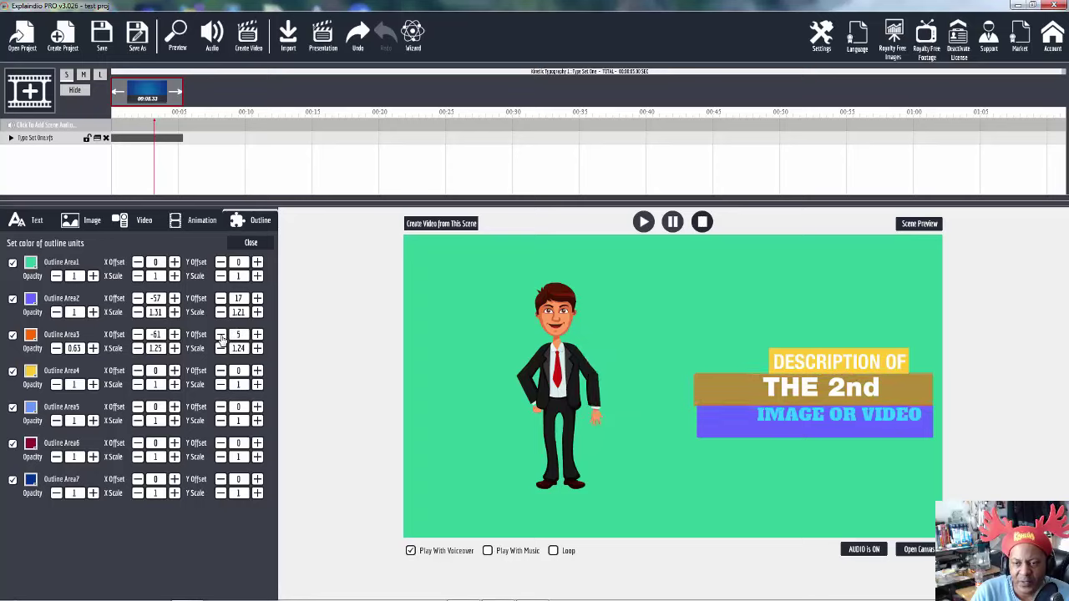
pyautogui.click(221, 334)
pyautogui.click(220, 335)
pyautogui.click(221, 334)
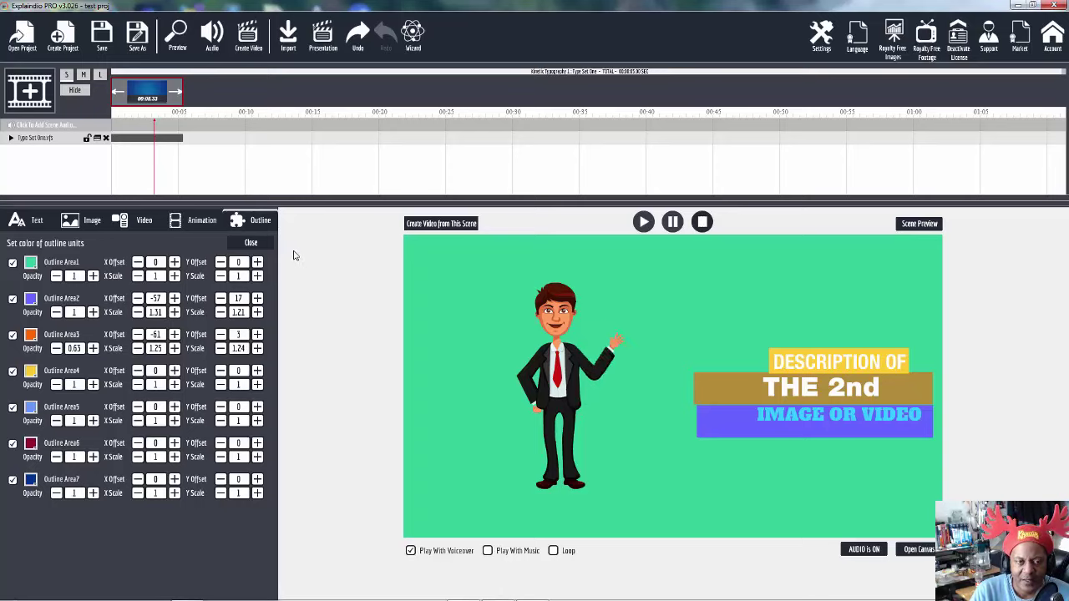
# Close and reopen the slide's customization and view the text settings of Text Area 1
pyautogui.click(250, 243)
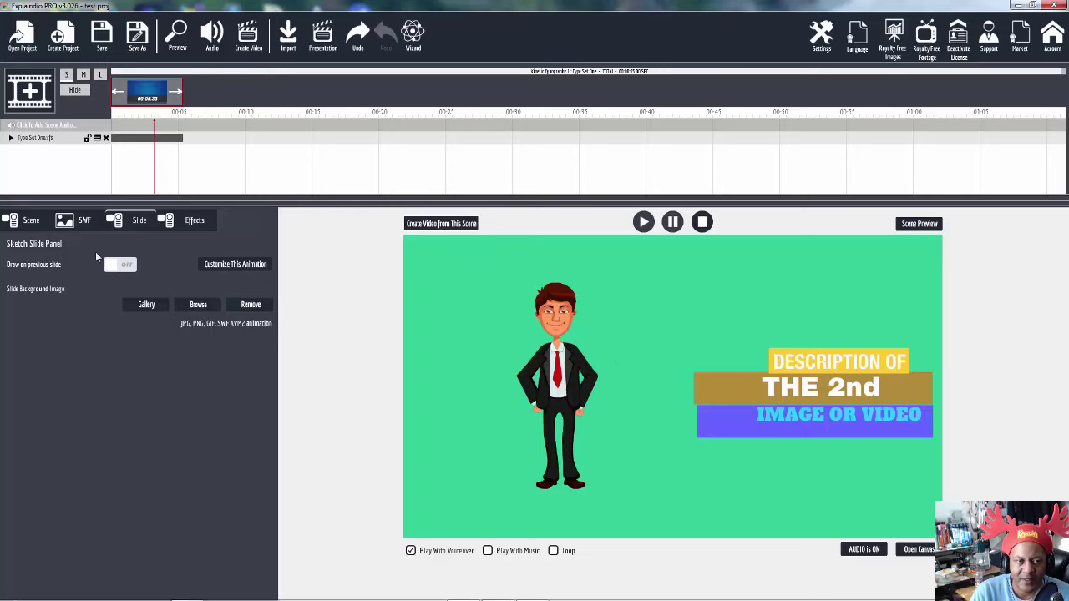
pyautogui.click(238, 266)
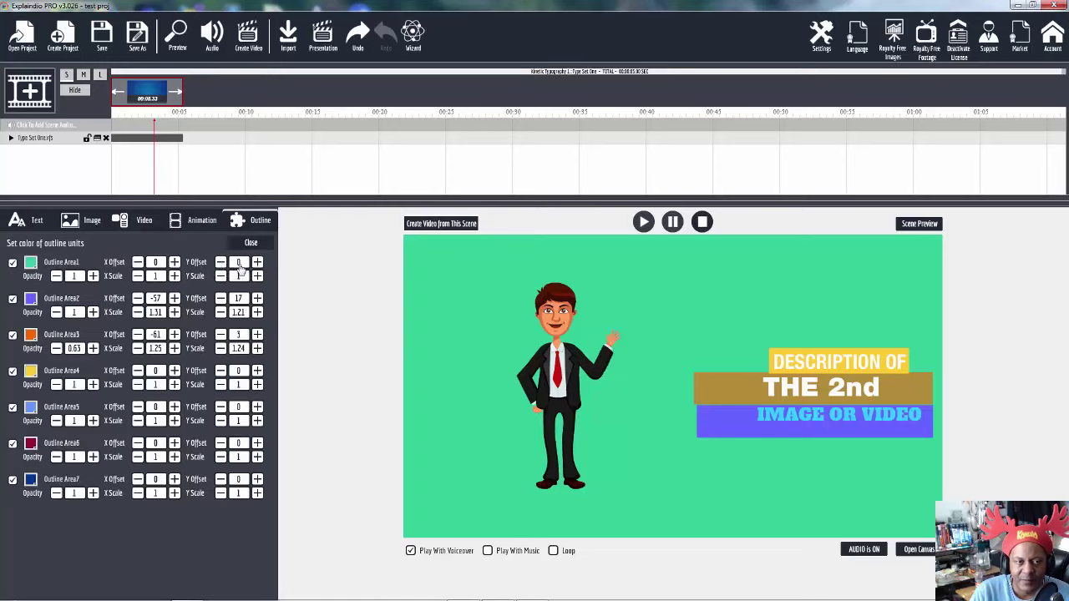
pyautogui.click(35, 222)
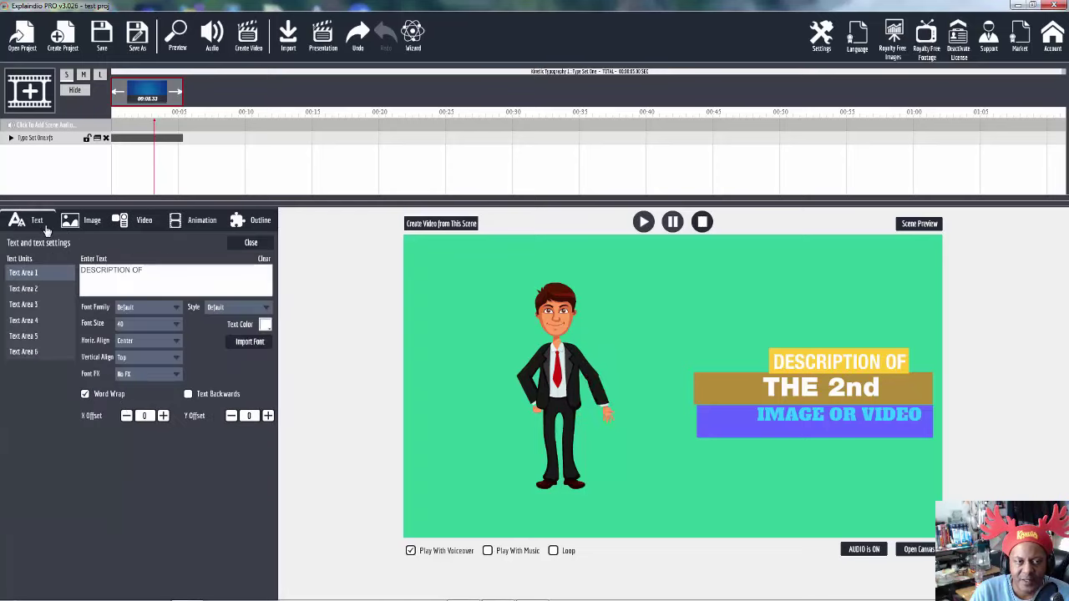
pyautogui.click(109, 278)
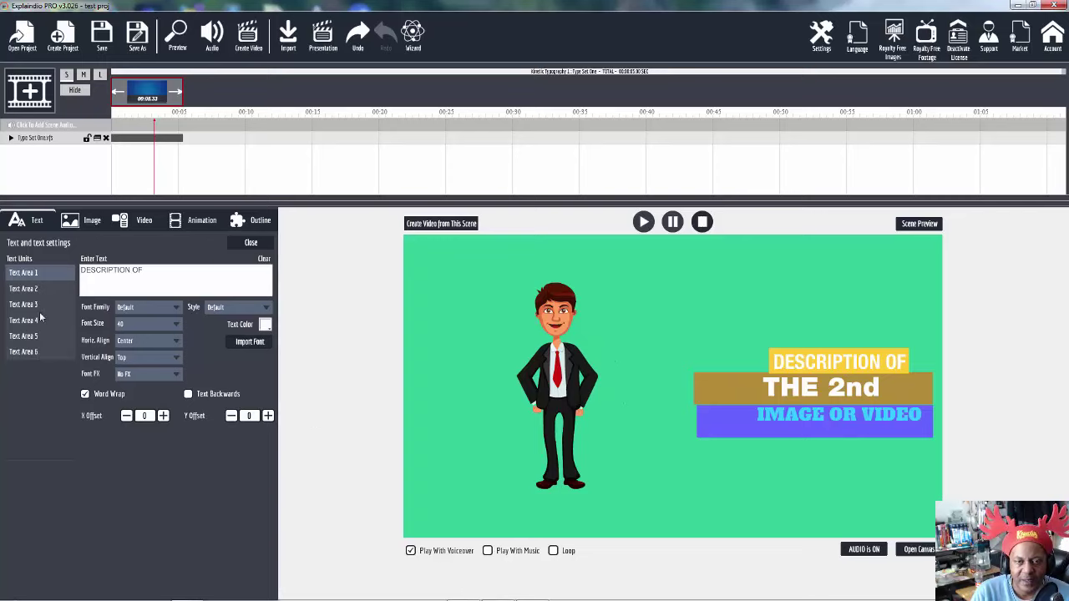
# Replay the Type Set One slide, pause on the "DESCRIPTION OF THE FIRST IMAGE OR GRAPHIC" frame, and reopen its customization
pyautogui.click(43, 139)
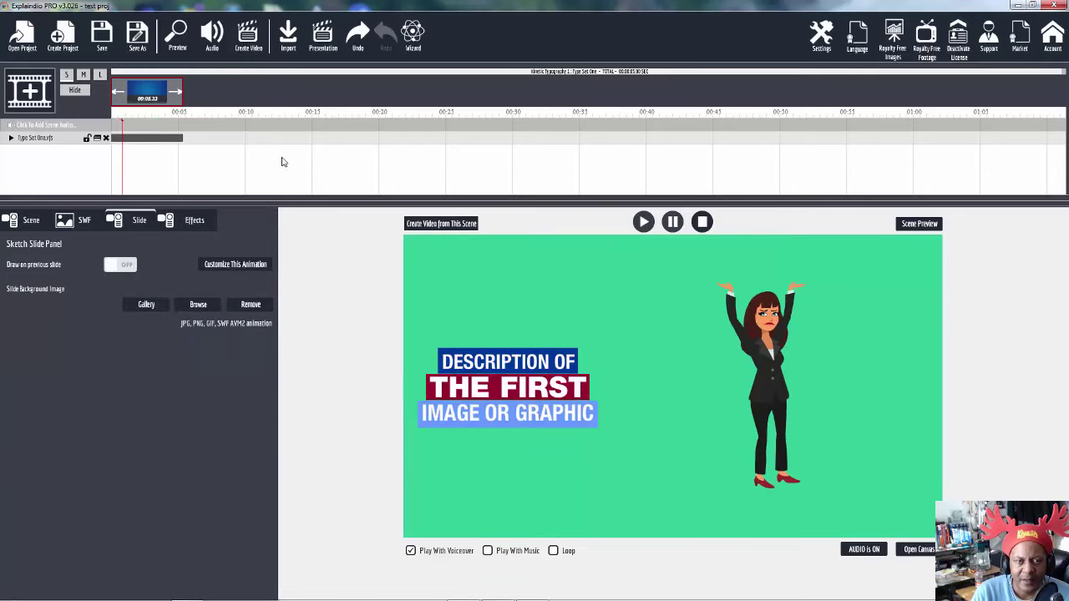
pyautogui.click(674, 223)
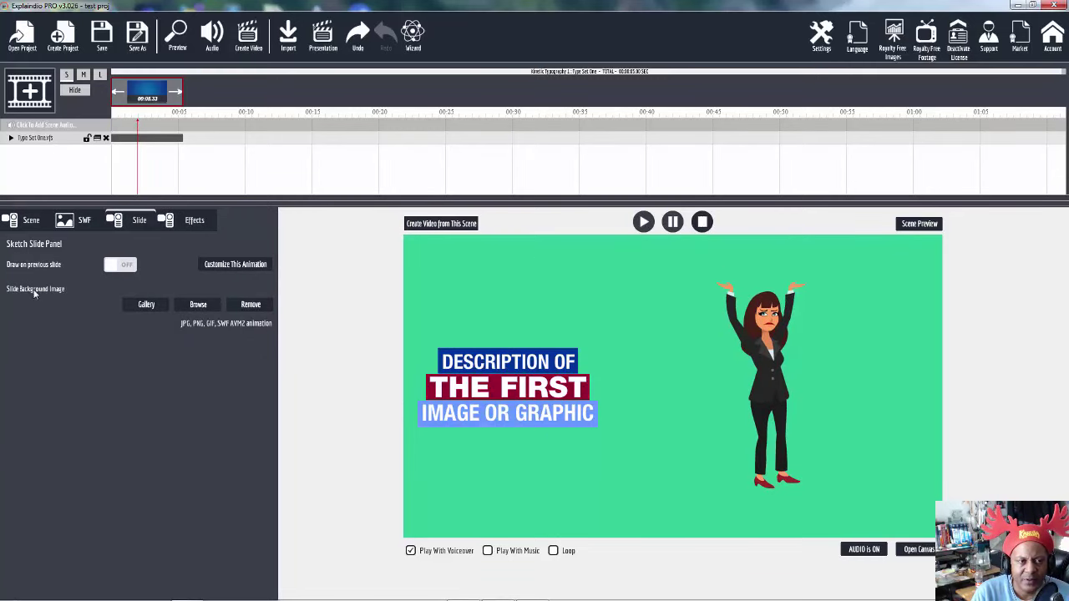
pyautogui.click(250, 266)
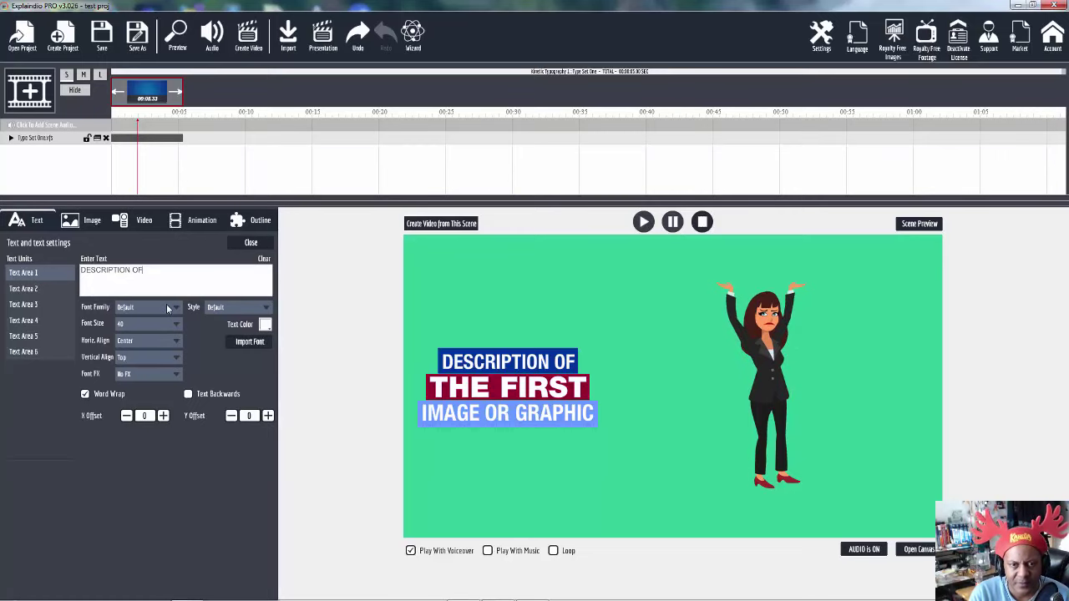
# Try a lowercase f as the last letter of Text Area 1 and restore the text to "DESCRIPTION OF"
pyautogui.press('BackSpace')
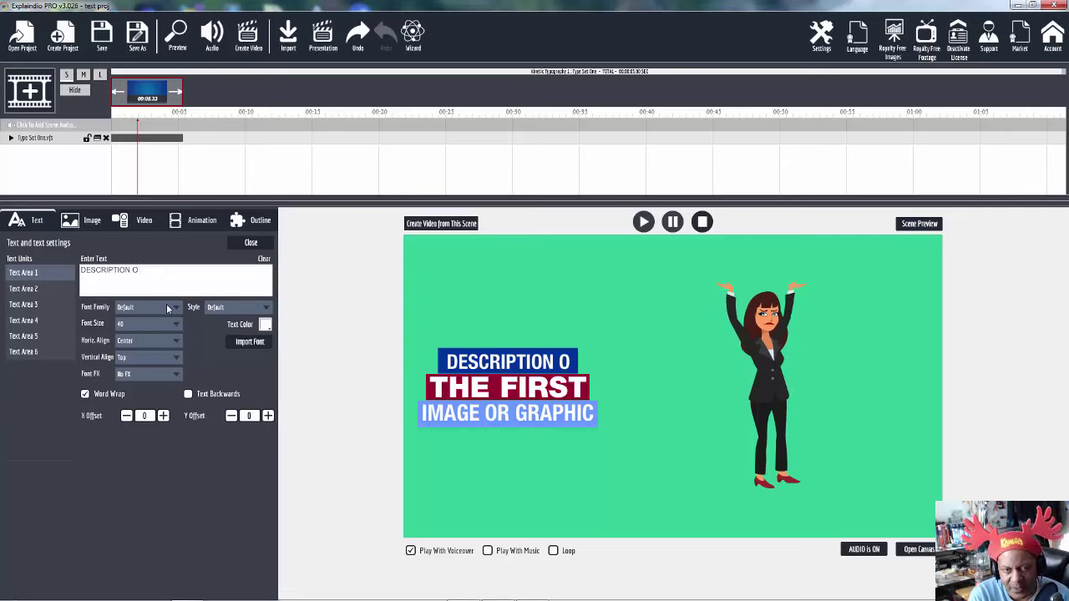
pyautogui.write('f')
pyautogui.press('BackSpace')
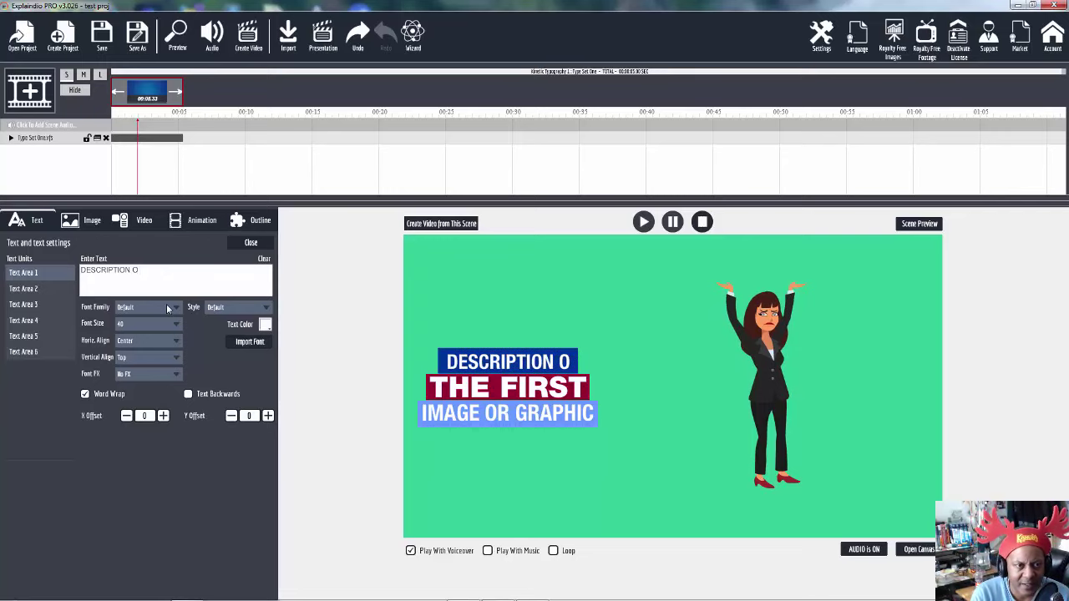
pyautogui.write('F')
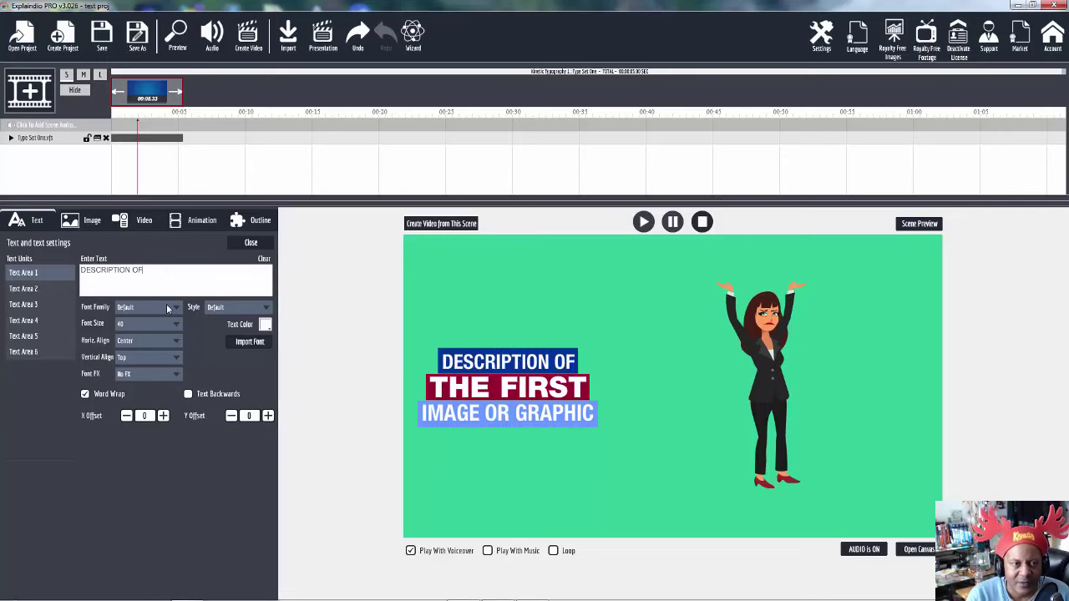
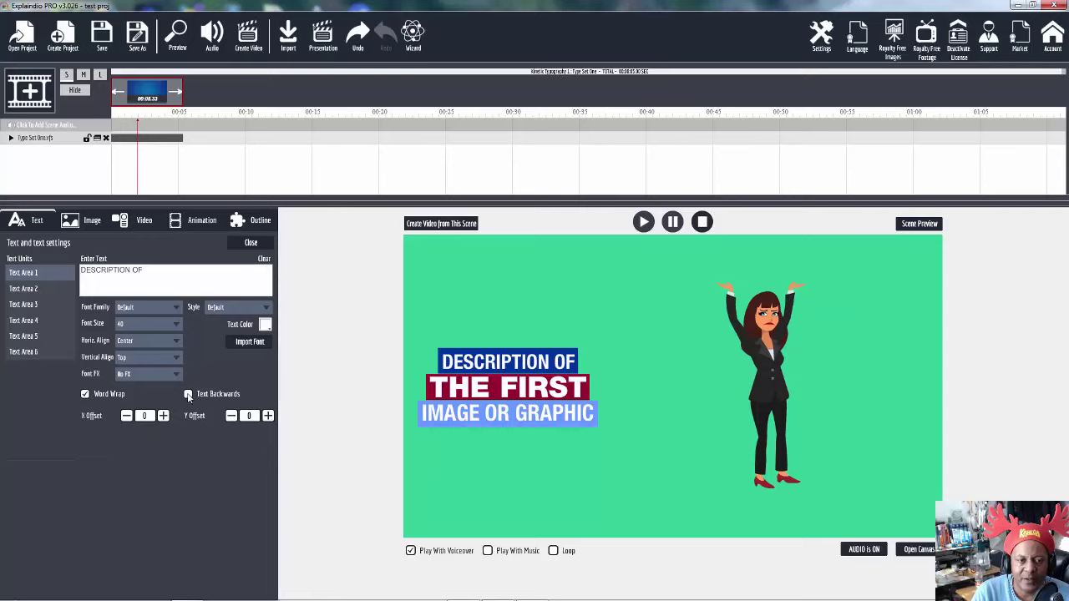
# Turn Text Backwards on and off again for Text Area 1, and close the slide's customization
pyautogui.click(189, 396)
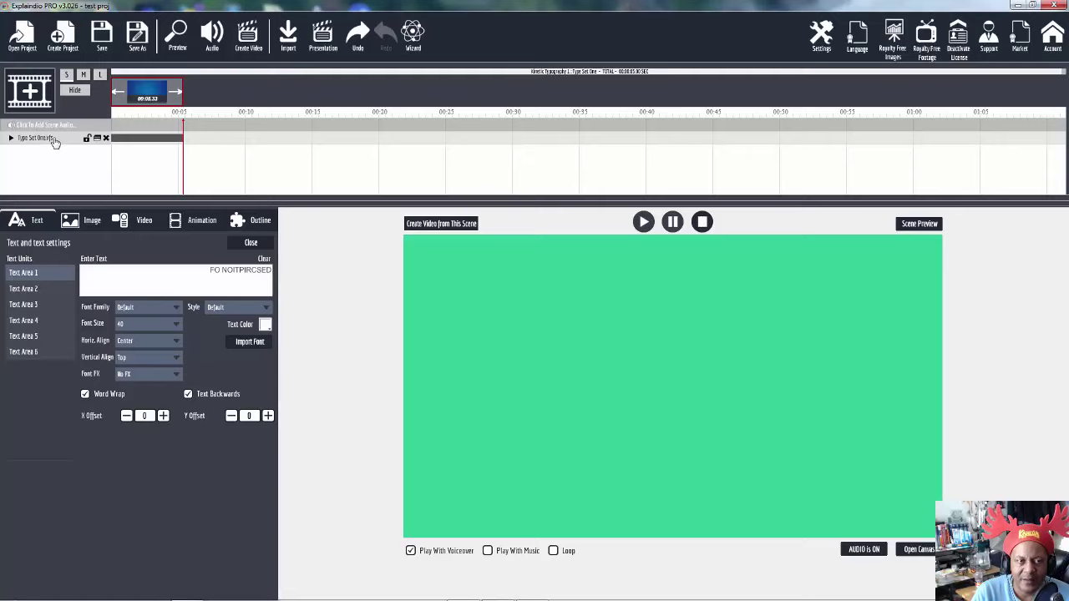
pyautogui.click(188, 396)
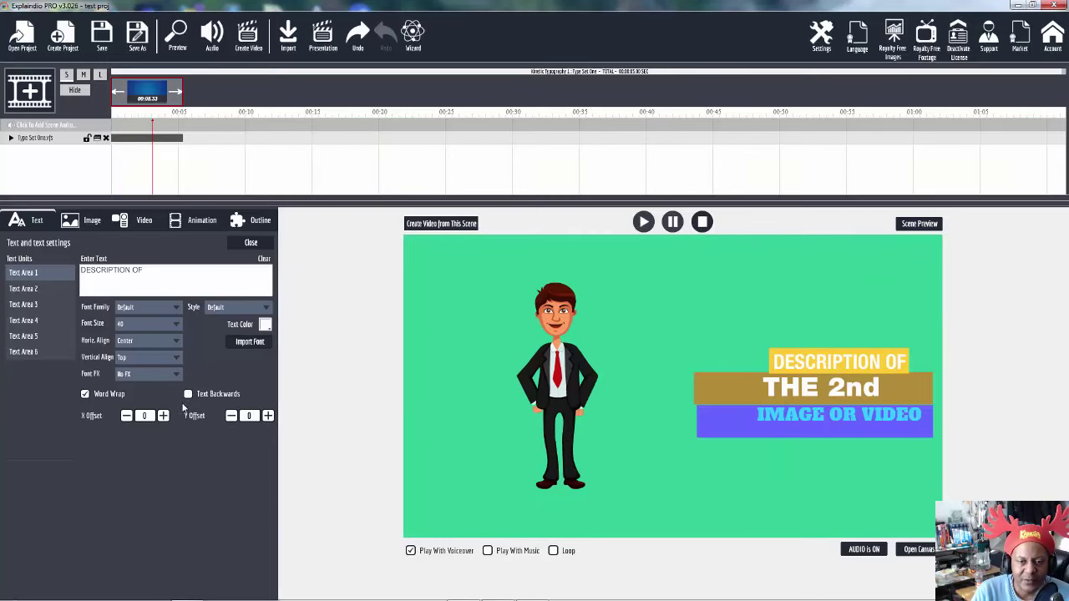
pyautogui.click(251, 244)
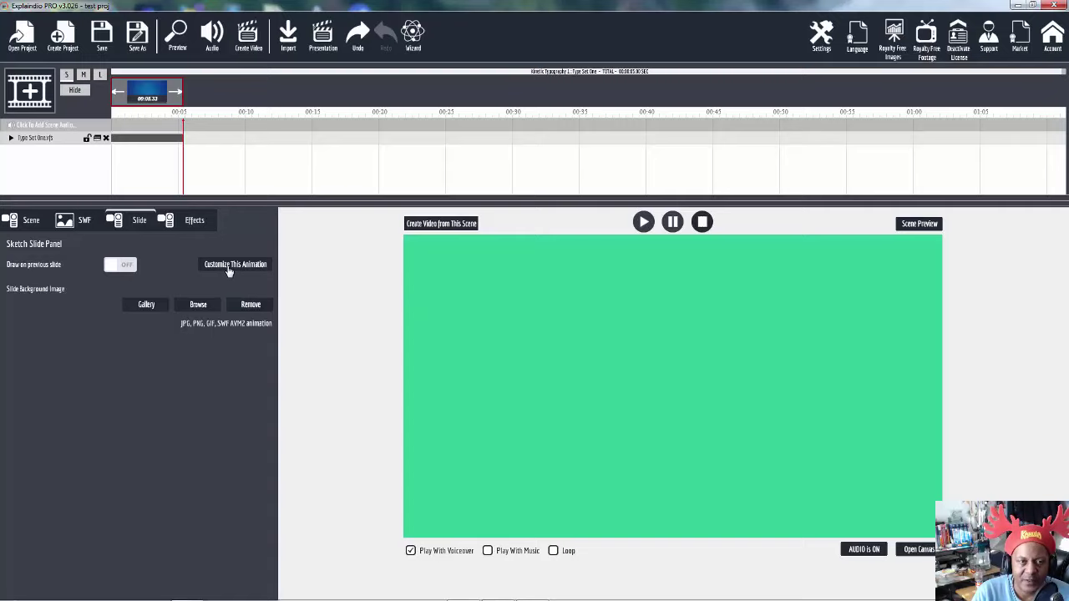
# Replace the Type Set One slide with a fresh Type Set One.vfs from the Kinetic Typography 1 pack and open its customization
pyautogui.click(105, 139)
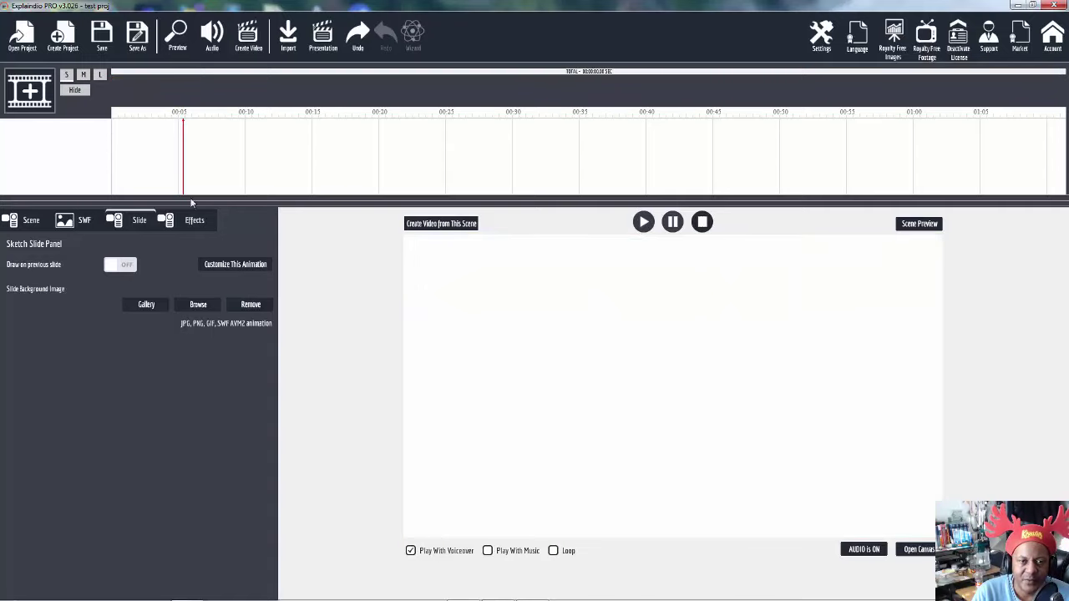
pyautogui.click(919, 551)
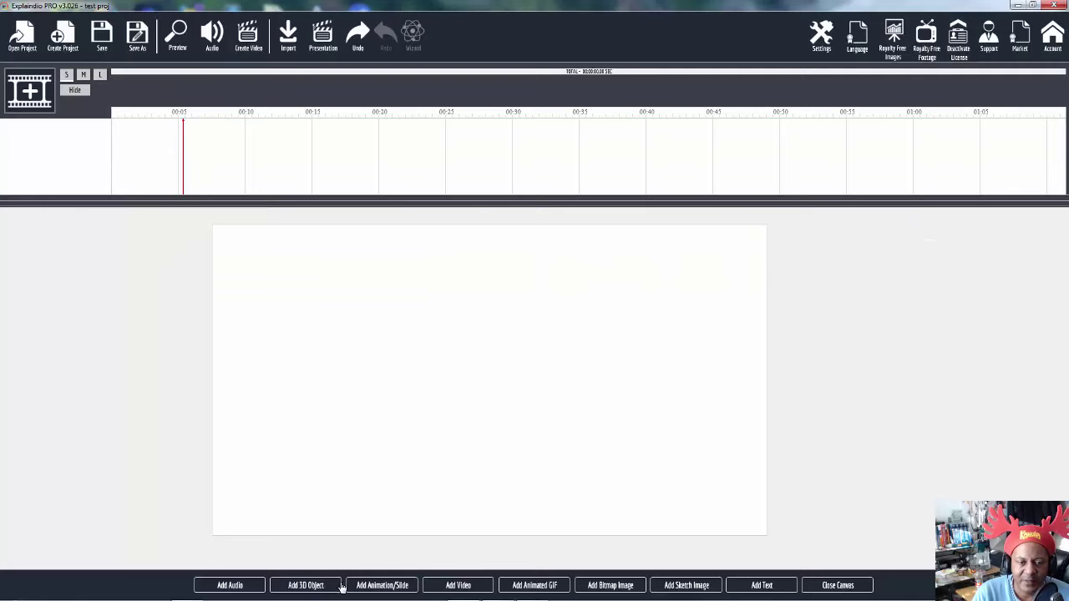
pyautogui.click(381, 586)
pyautogui.click(454, 315)
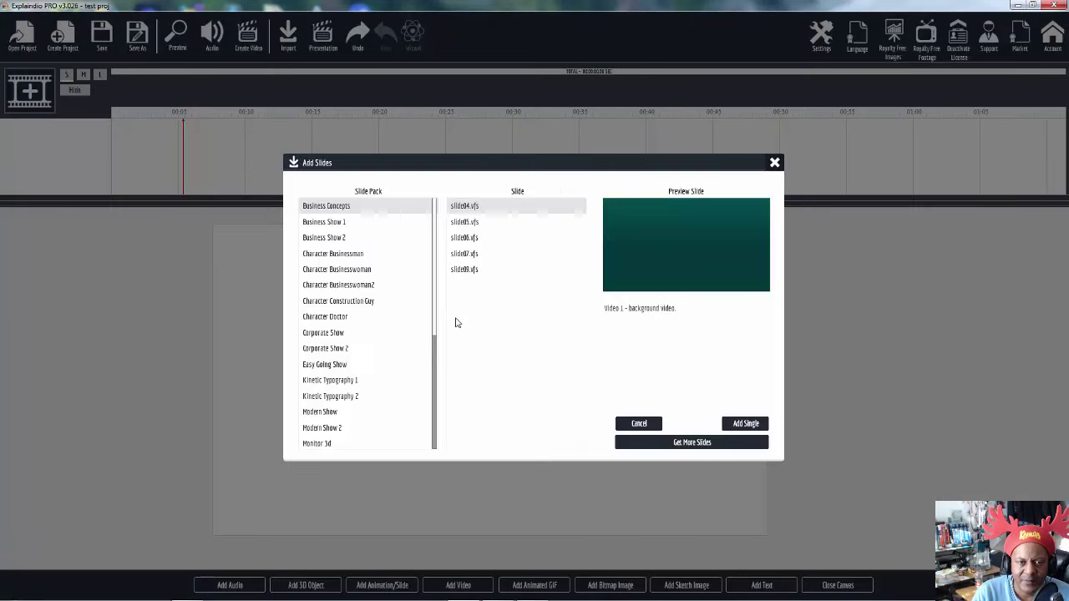
pyautogui.scroll(-3, 436, 334)
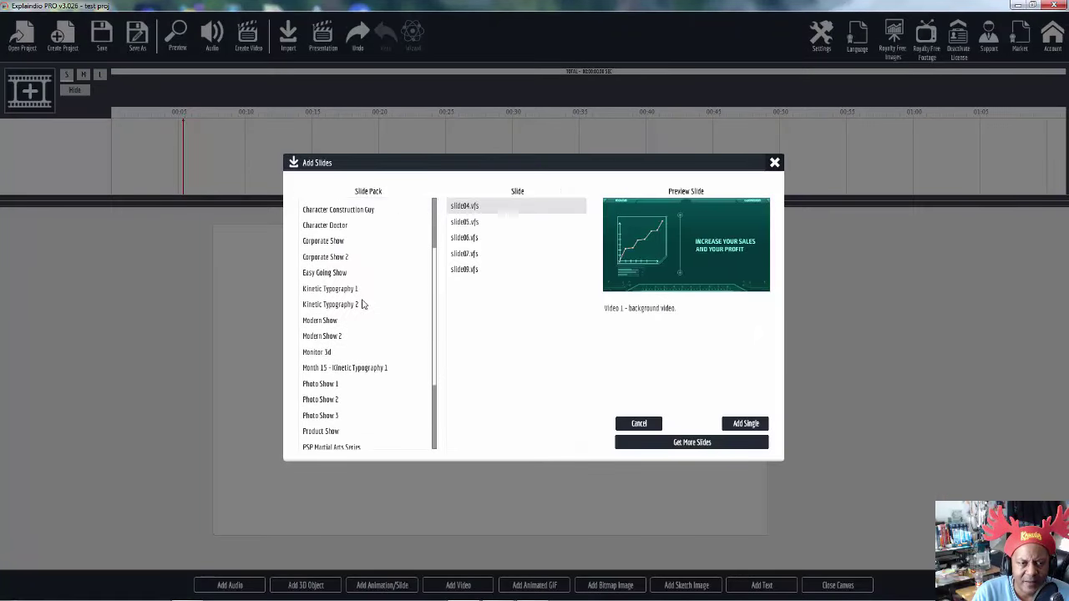
pyautogui.click(349, 292)
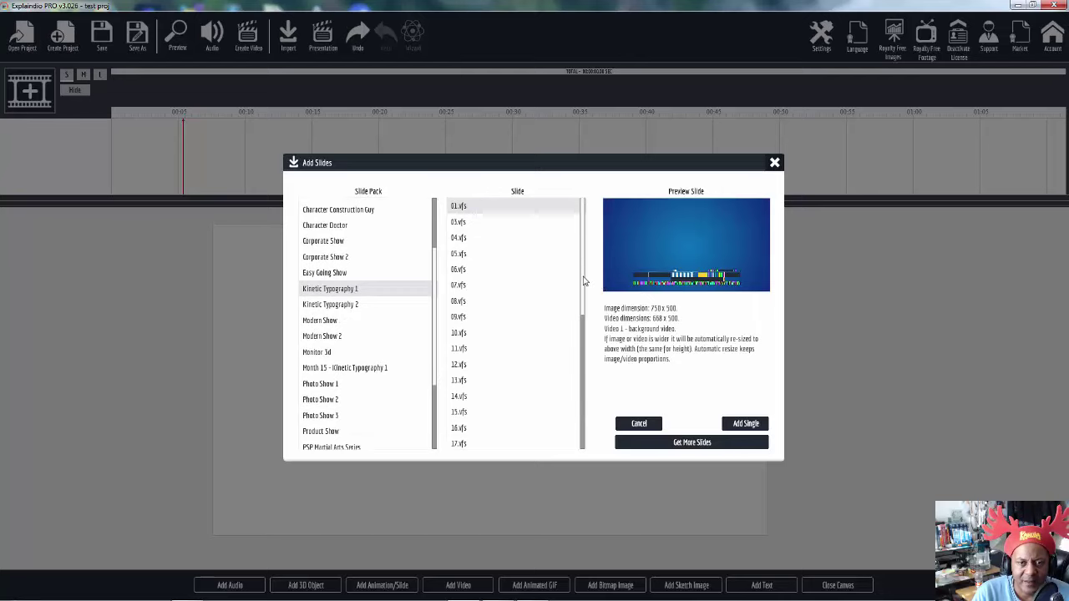
pyautogui.moveTo(583, 282); pyautogui.dragTo(589, 426)
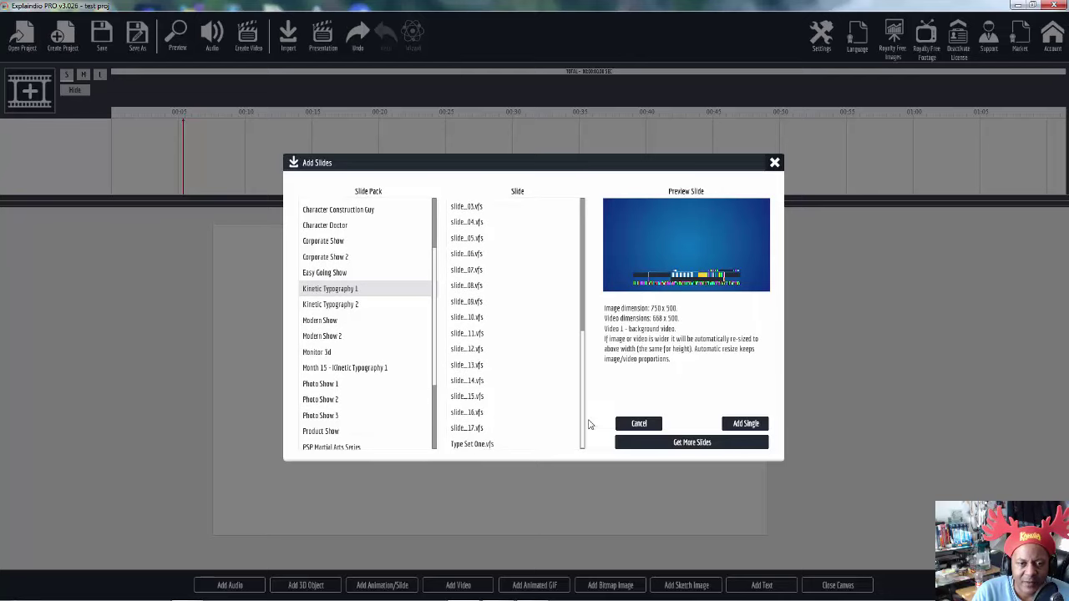
pyautogui.click(472, 445)
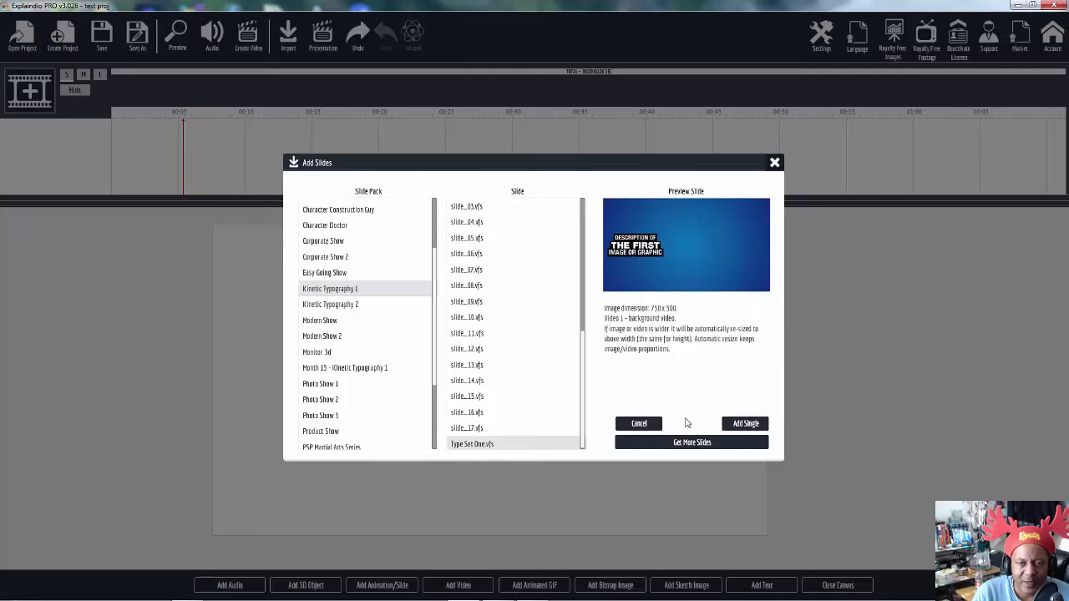
pyautogui.click(746, 425)
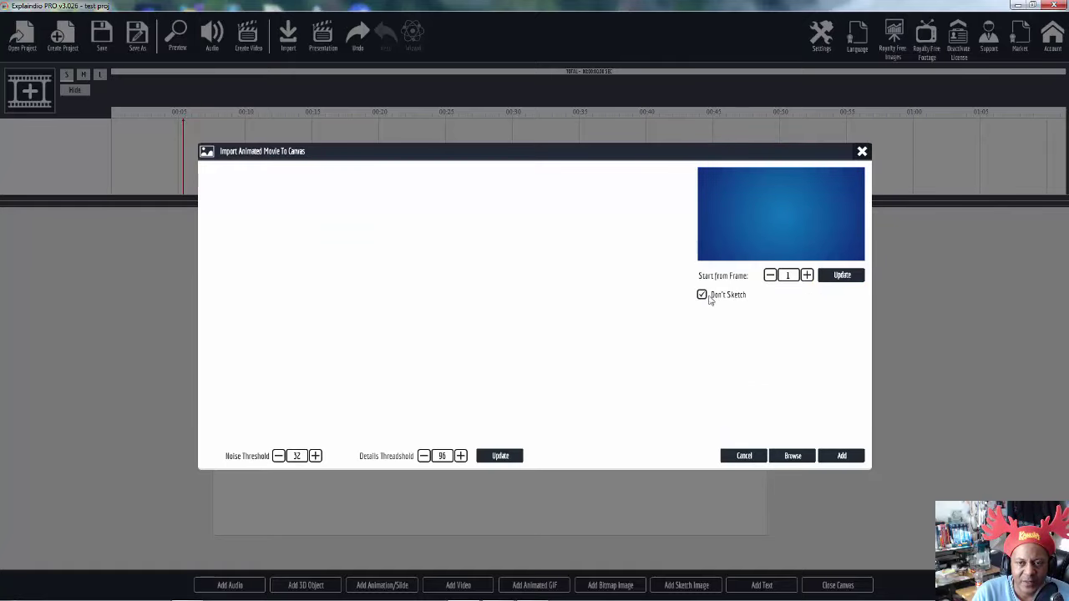
pyautogui.click(842, 455)
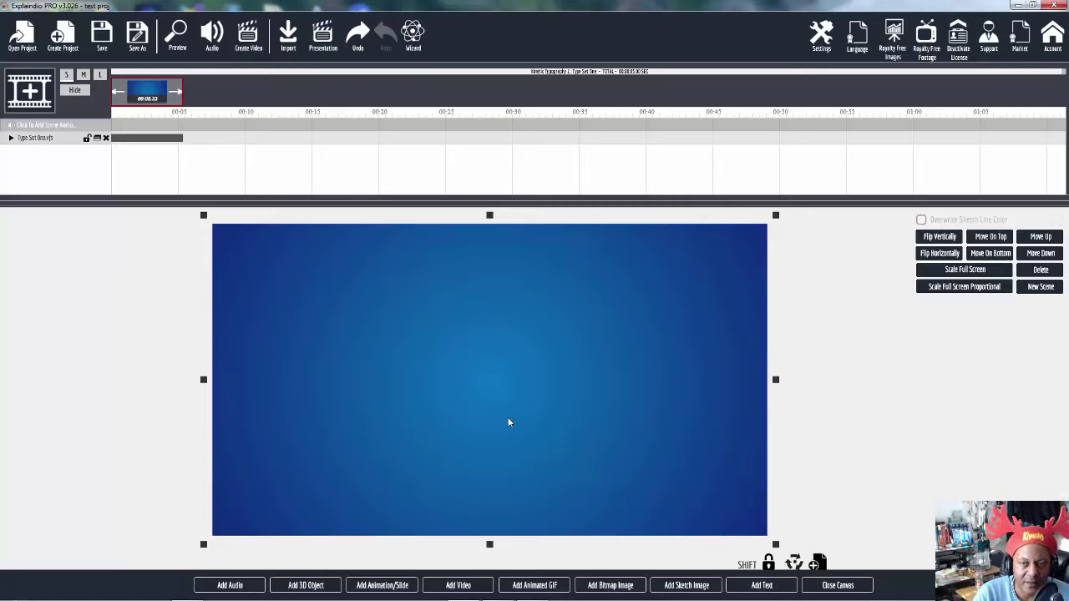
pyautogui.click(860, 591)
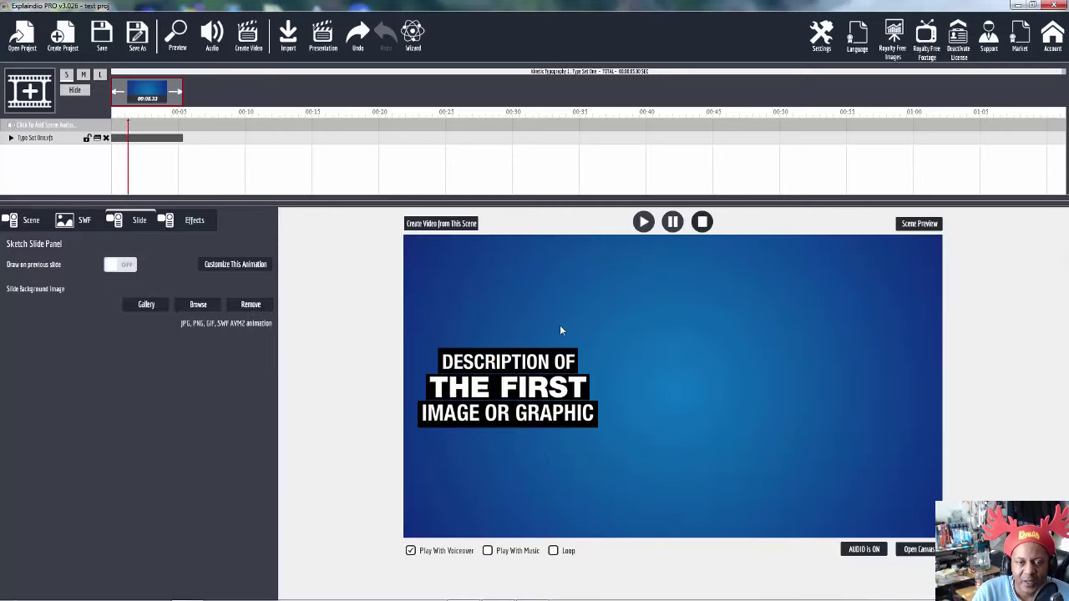
pyautogui.click(242, 267)
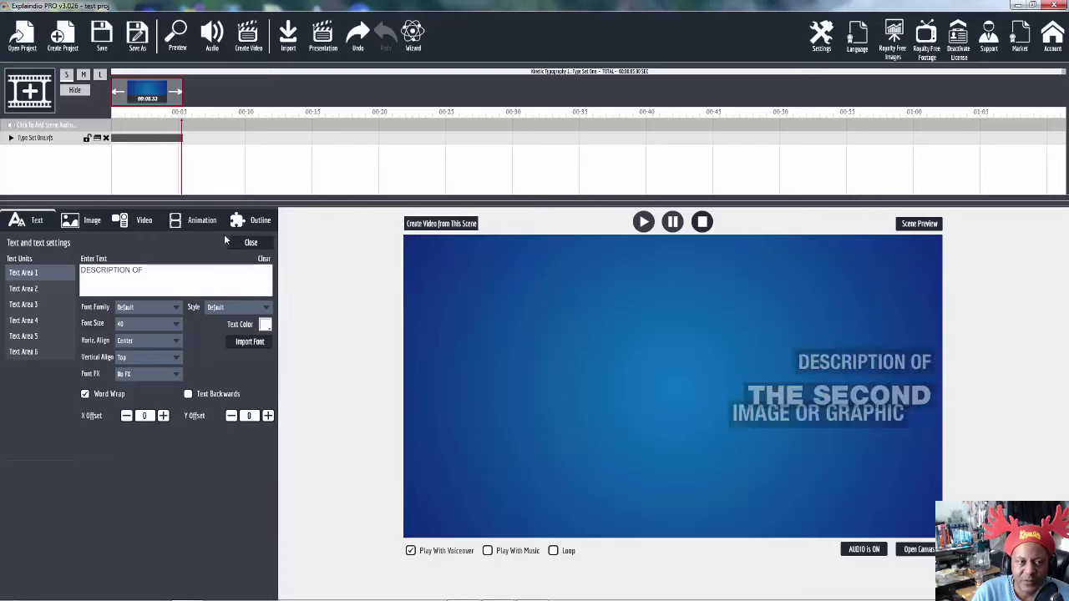
# Open the canvas and delete the Type Set One slide from the scene
pyautogui.click(919, 550)
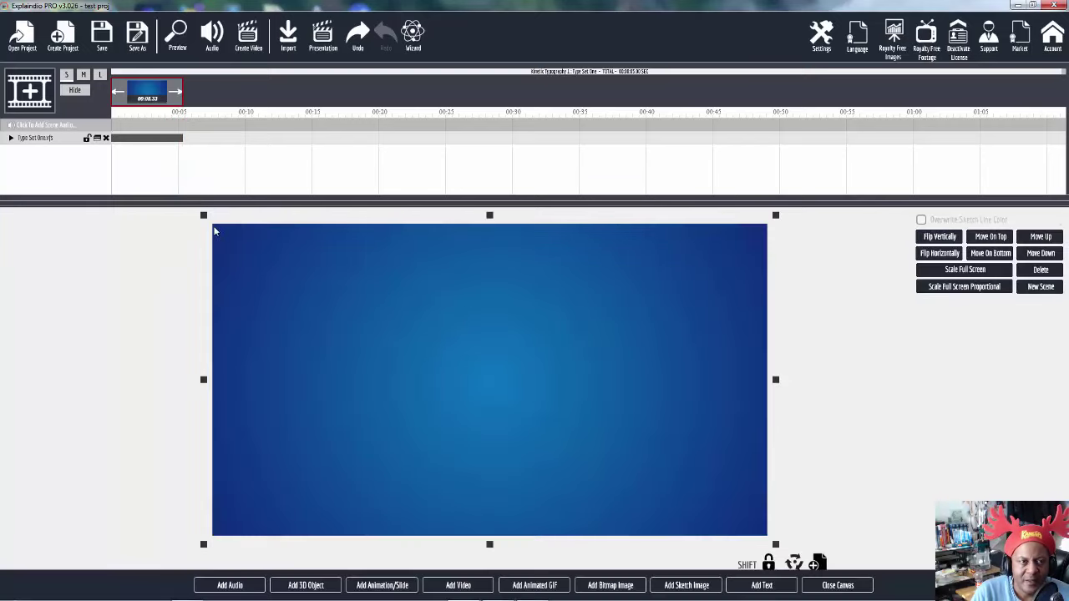
pyautogui.click(106, 139)
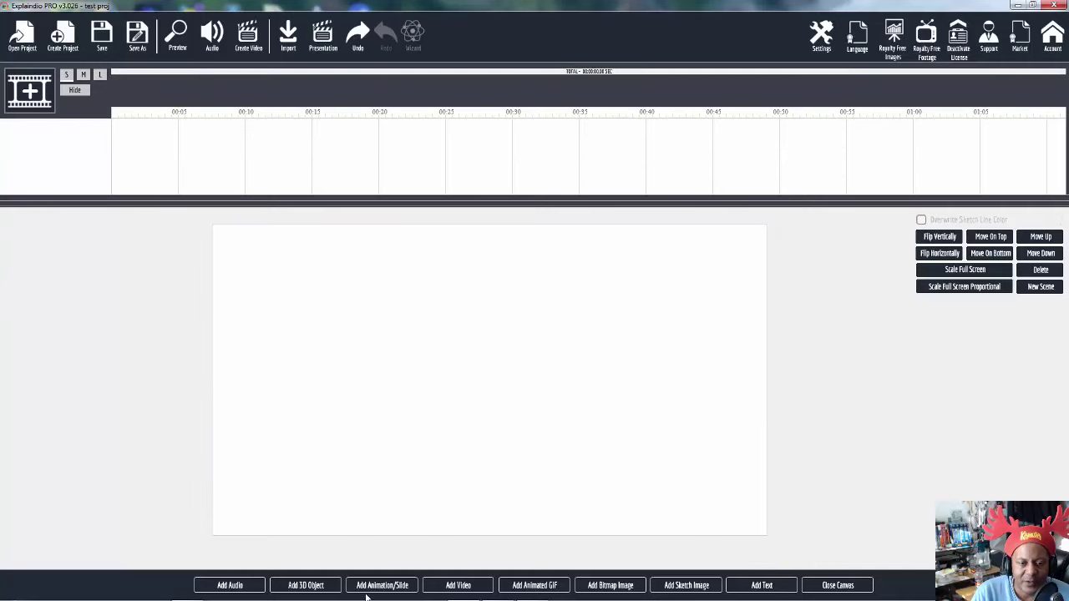
pyautogui.click(465, 591)
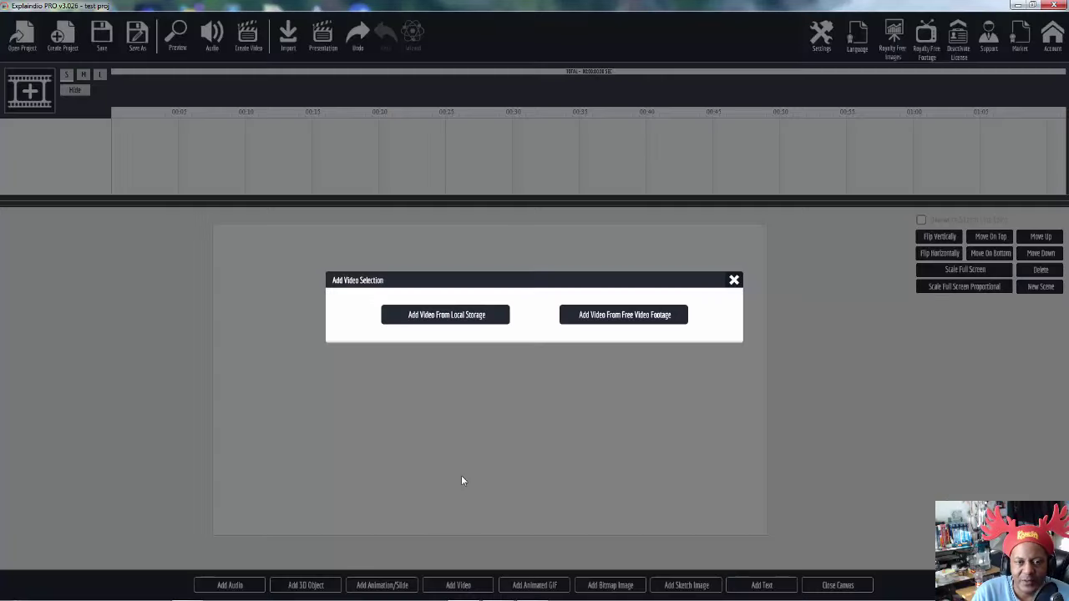
pyautogui.click(735, 280)
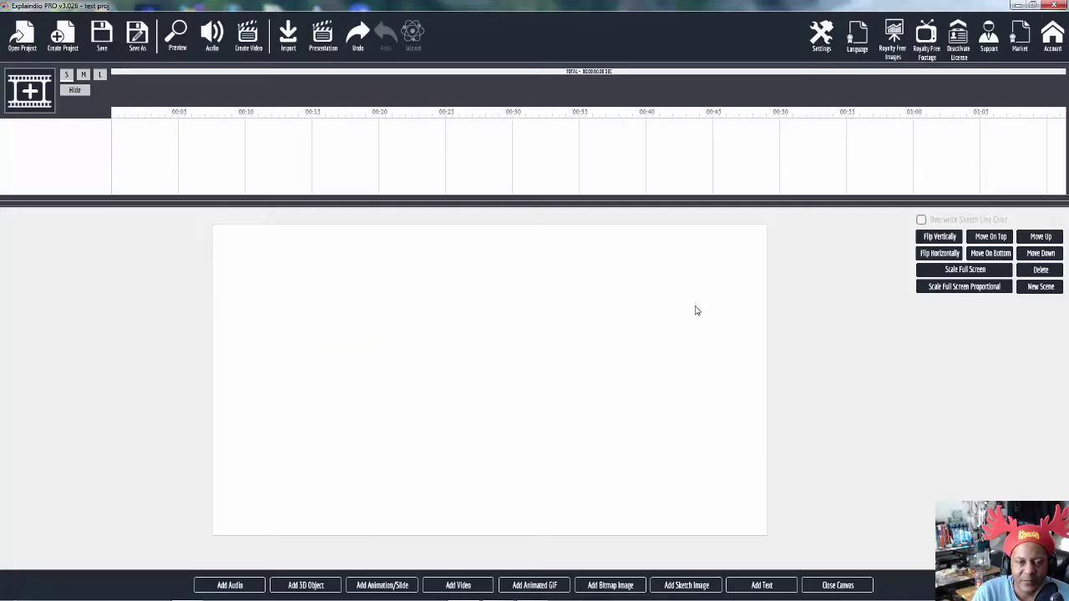
# Import the Frame 01-22 (720p) animation from the _Convert2VFS folder on the TerraBorg II drive onto the canvas
pyautogui.click(389, 586)
pyautogui.click(618, 322)
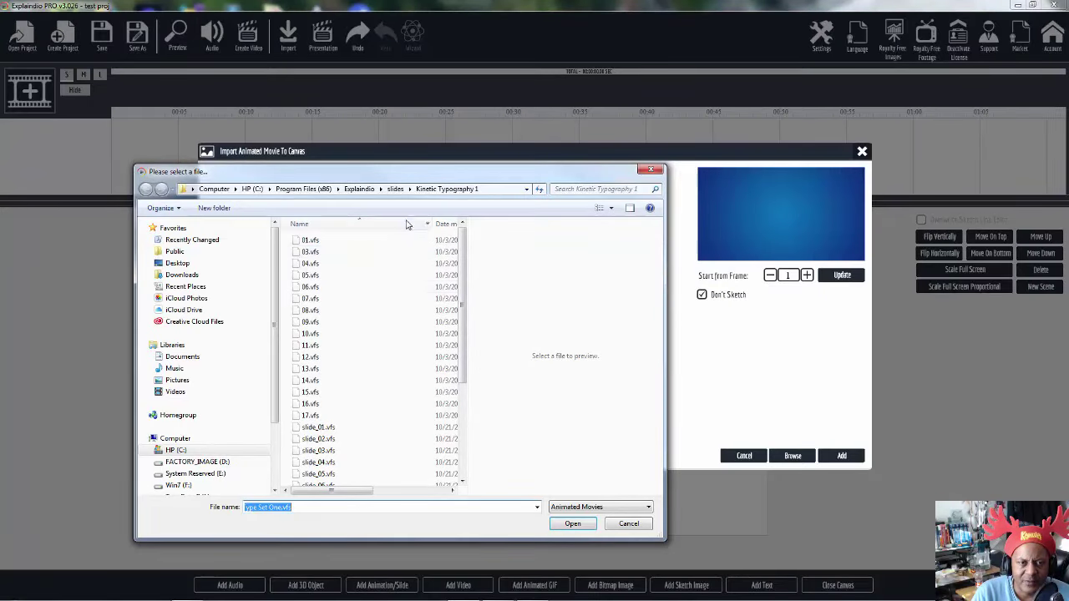
pyautogui.moveTo(276, 320); pyautogui.dragTo(286, 365)
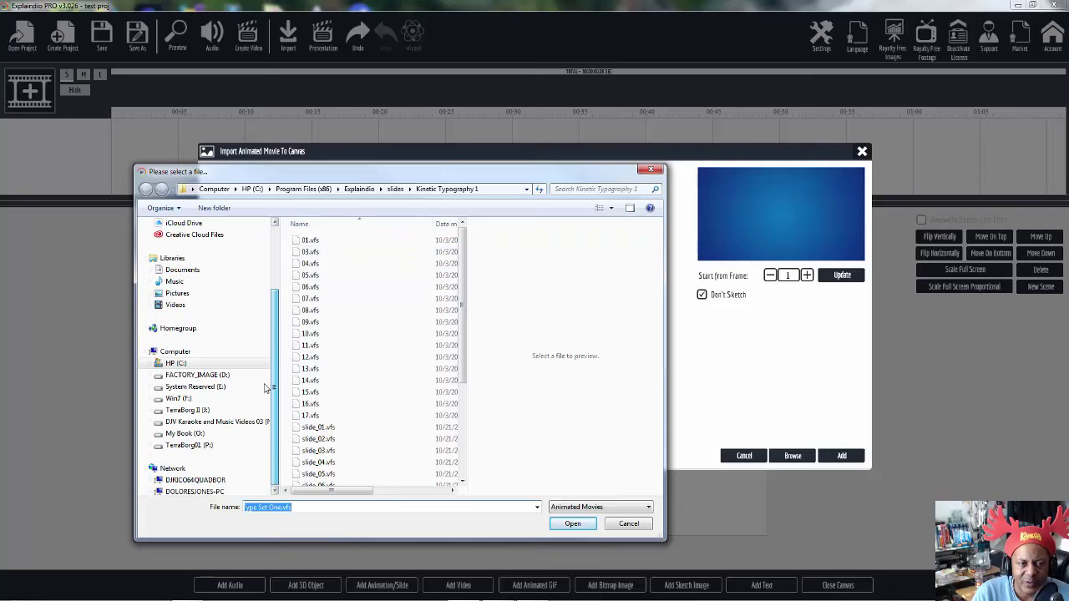
pyautogui.click(187, 410)
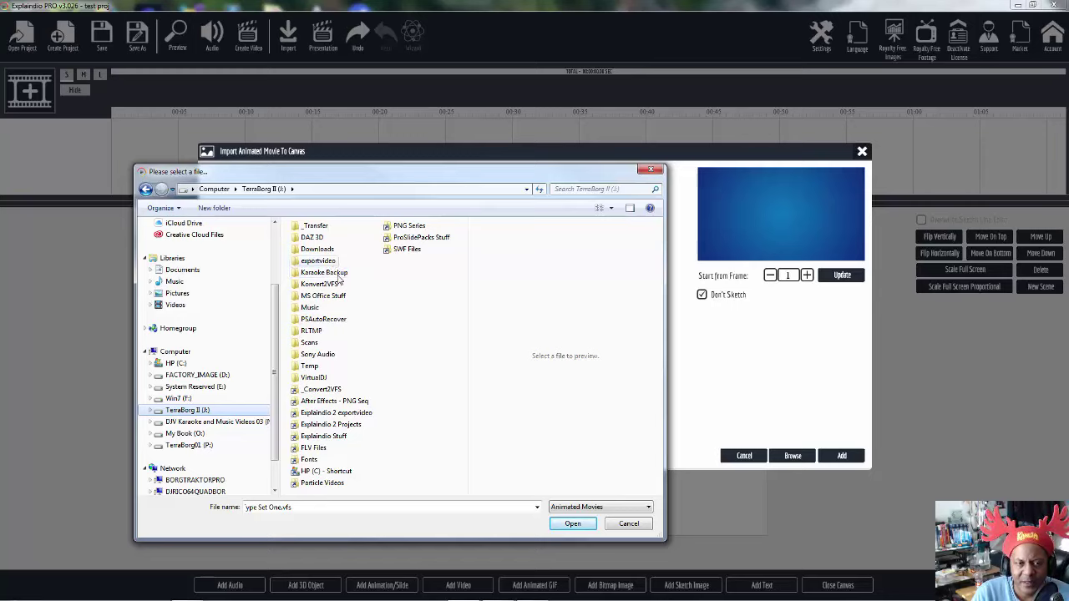
pyautogui.doubleClick(328, 388)
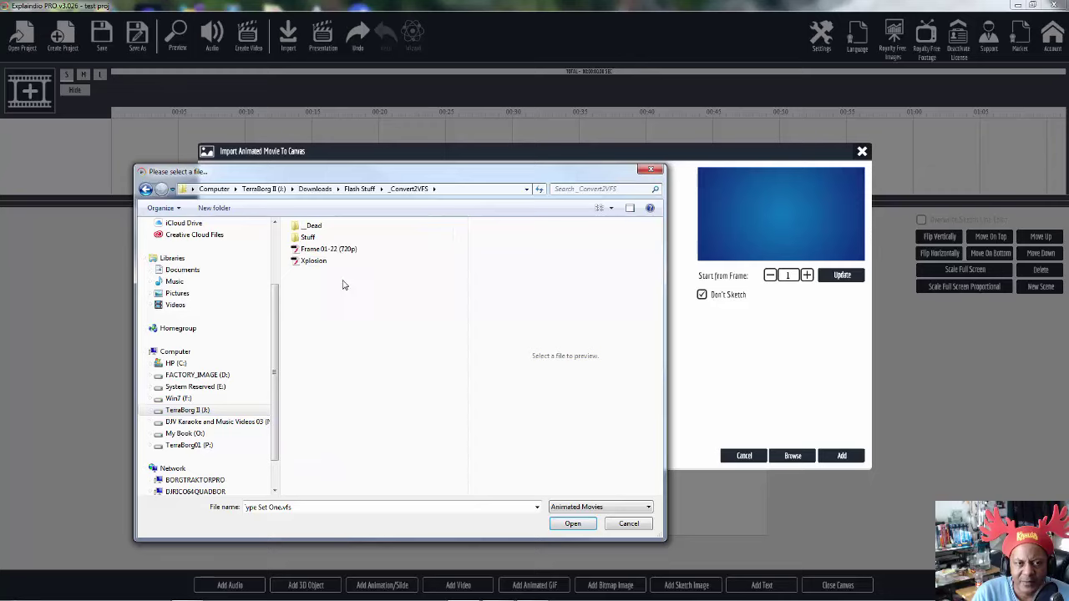
pyautogui.click(337, 249)
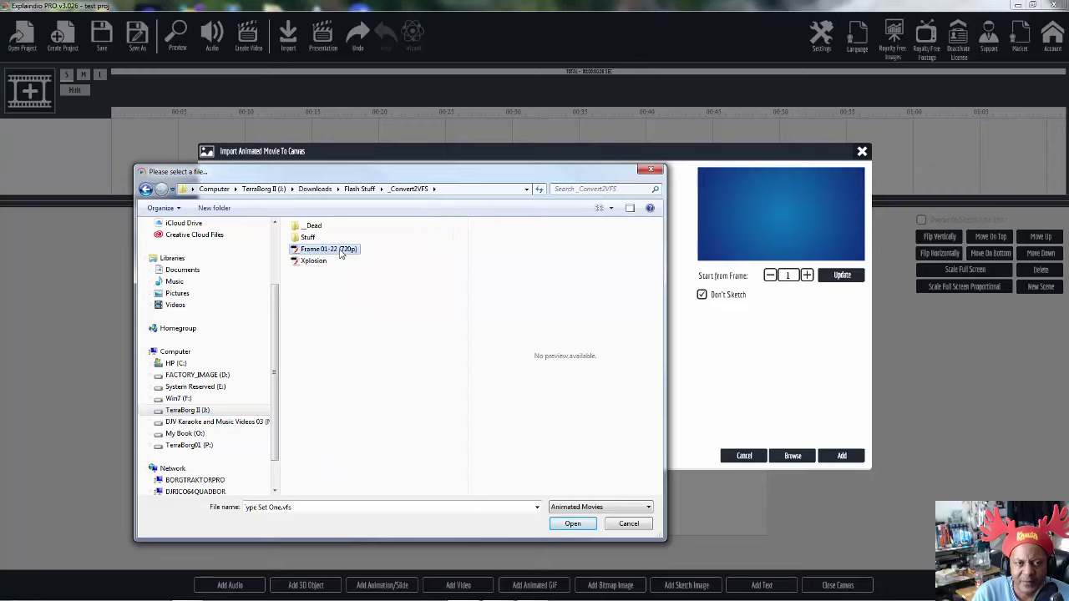
pyautogui.click(573, 523)
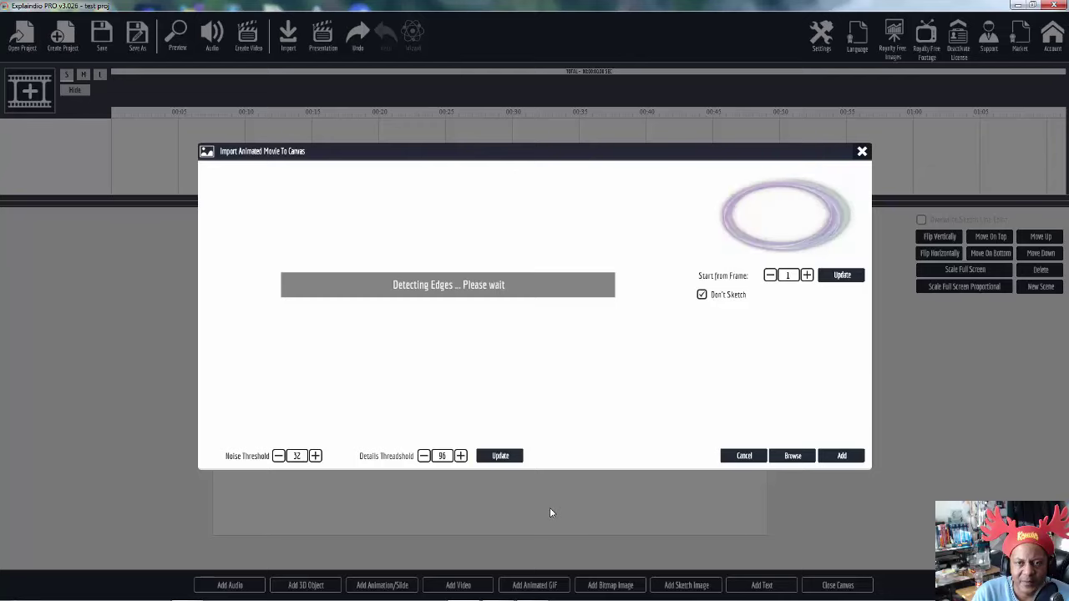
pyautogui.click(842, 456)
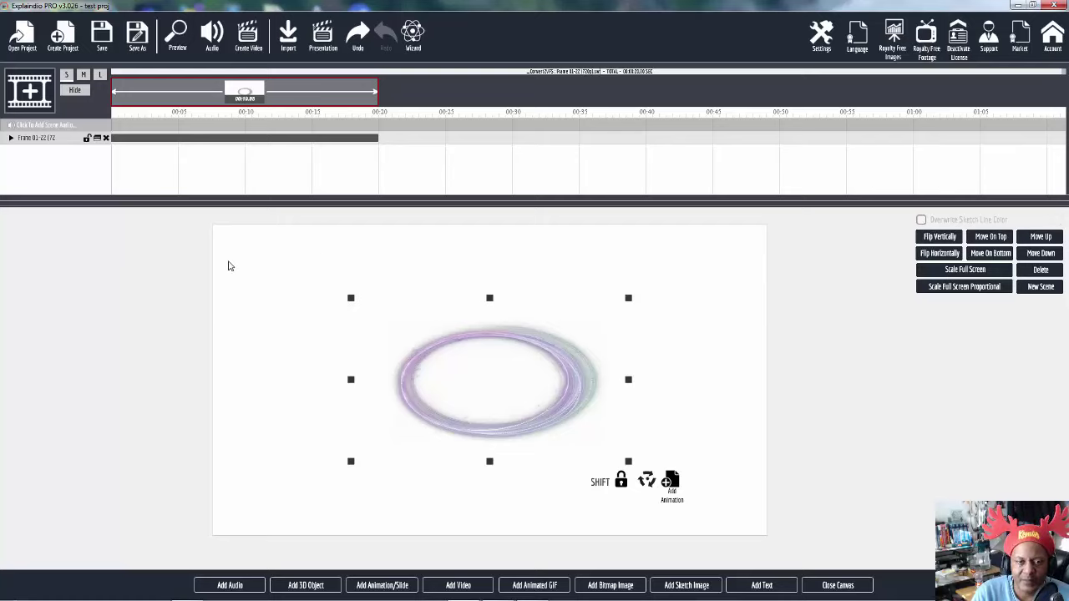
# Scale the ring animation proportionally to full screen and close the canvas to watch it play
pyautogui.moveTo(567, 380)
pyautogui.mouseDown()
pyautogui.moveTo(546, 381)
pyautogui.moveTo(578, 387)
pyautogui.moveTo(579, 375)
pyautogui.moveTo(584, 388)
pyautogui.moveTo(567, 389)
pyautogui.mouseUp()
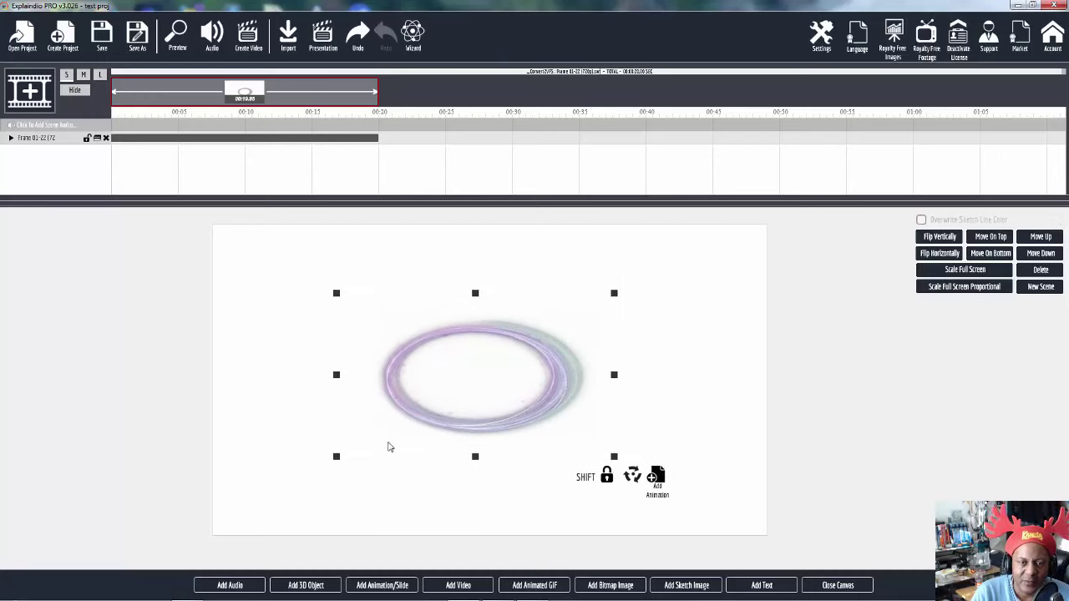
pyautogui.click(972, 291)
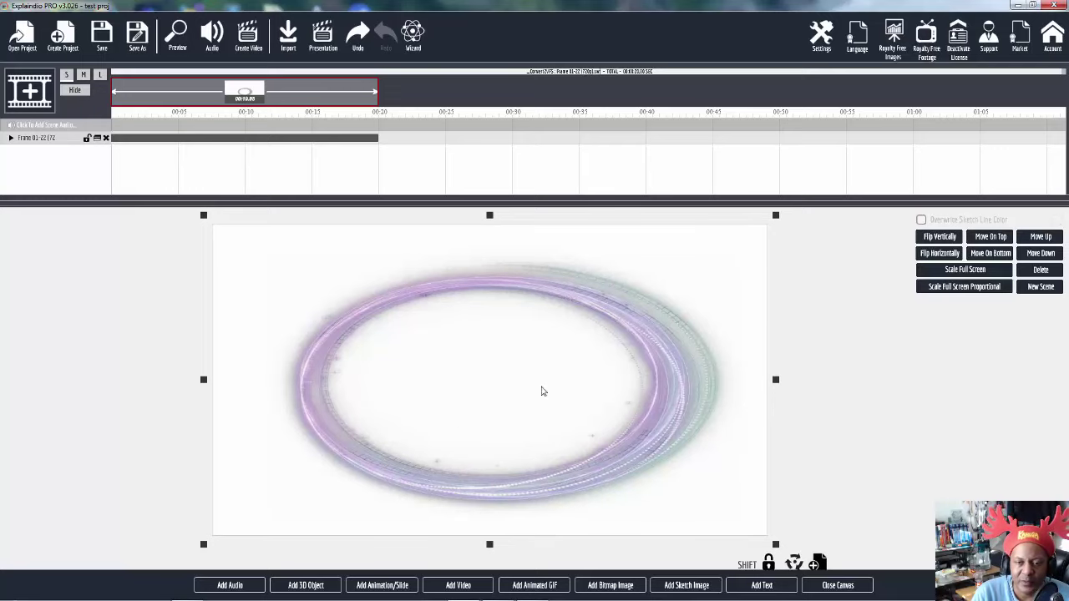
pyautogui.click(809, 587)
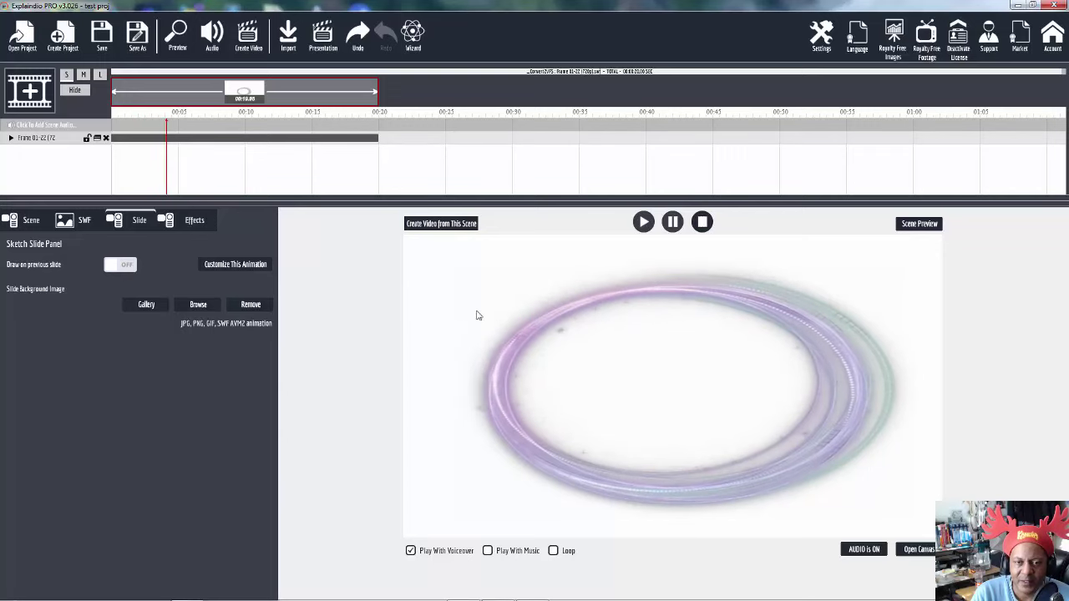
# Apply the 6.jpg paper texture to the canvas background, close the canvas and pause the scene playback
pyautogui.click(919, 550)
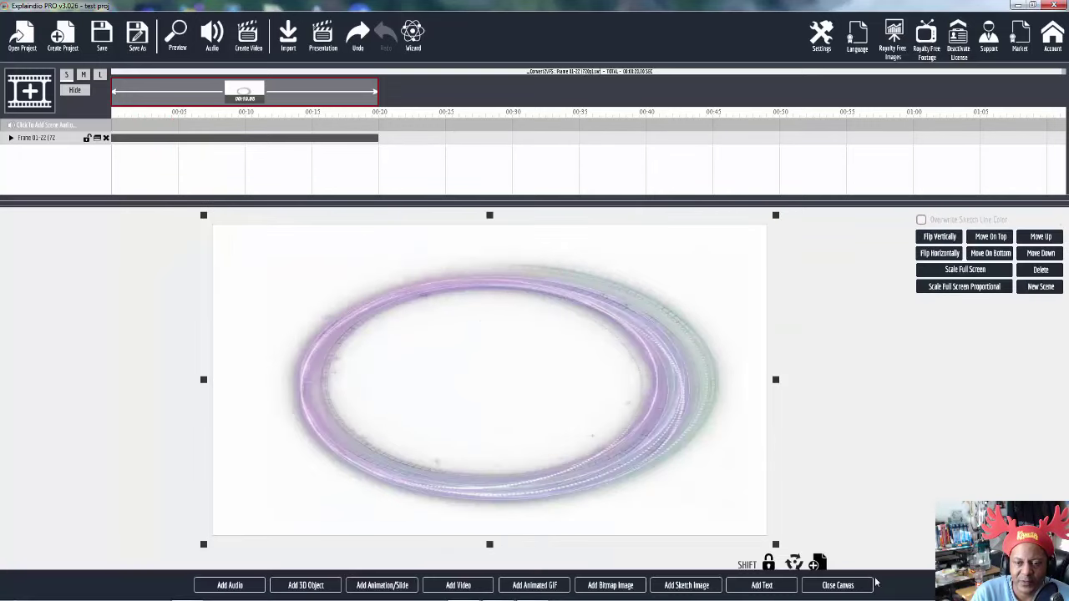
pyautogui.click(818, 563)
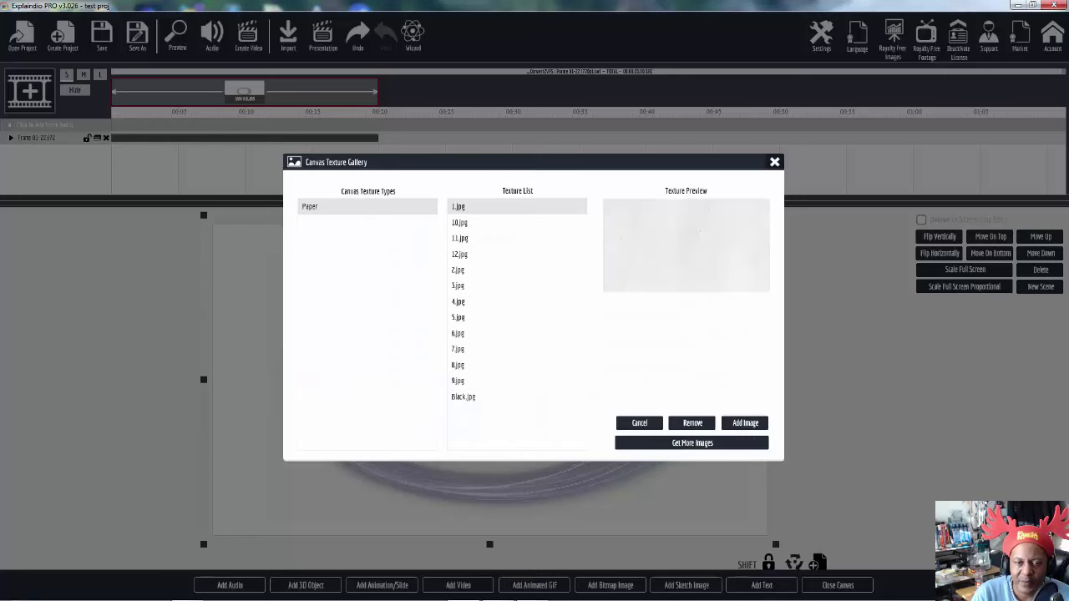
pyautogui.click(467, 397)
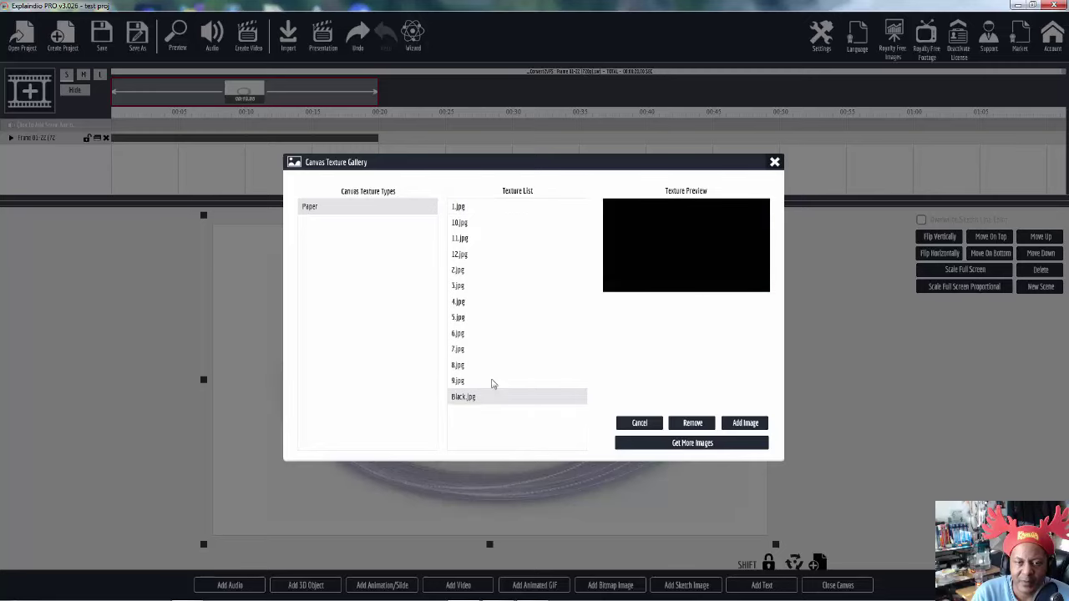
pyautogui.click(459, 334)
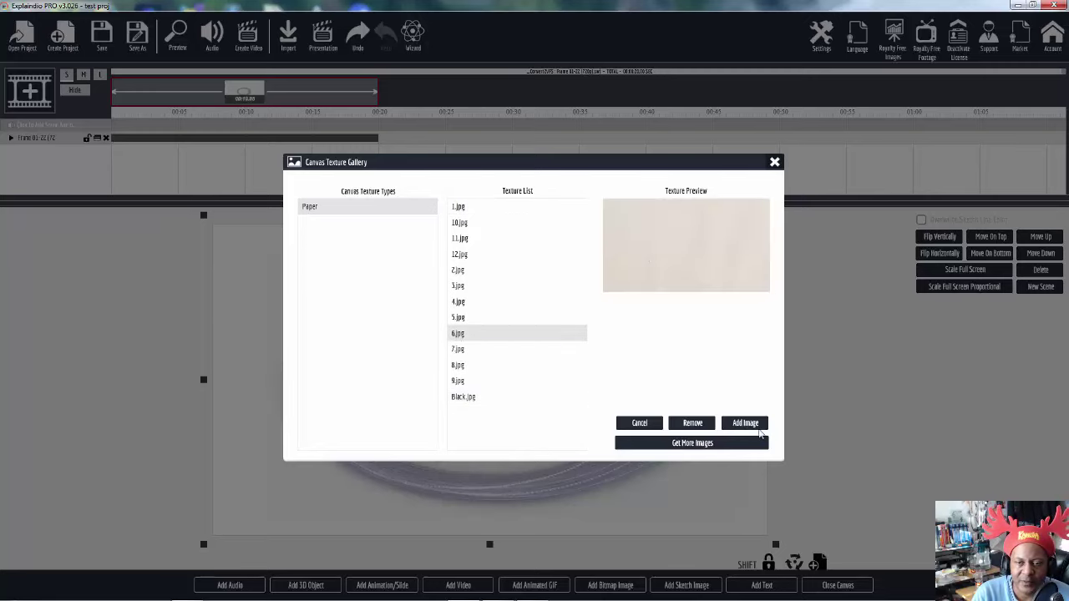
pyautogui.click(746, 423)
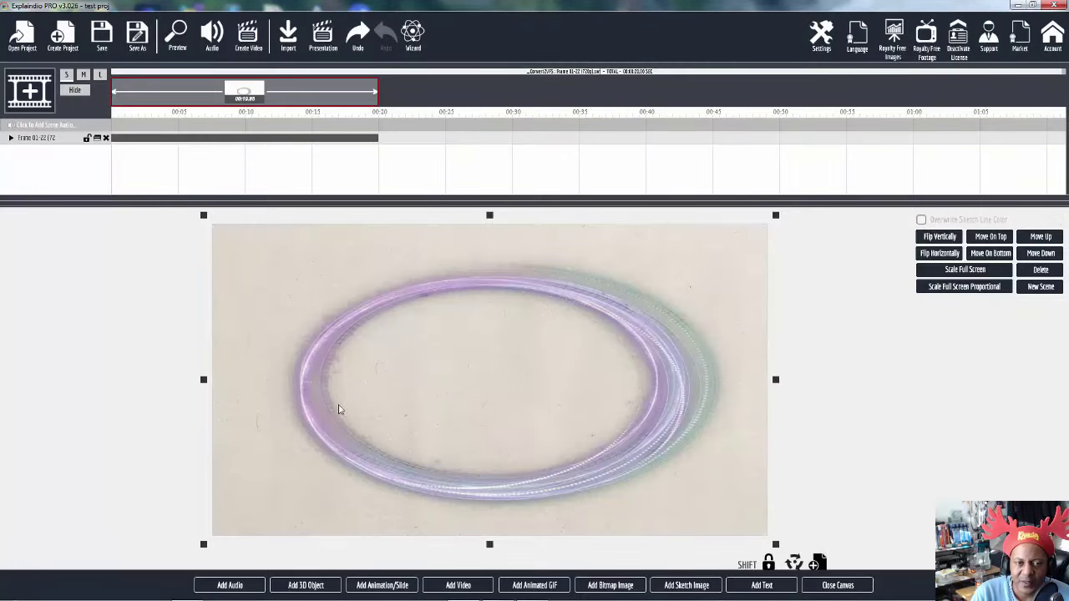
pyautogui.click(838, 586)
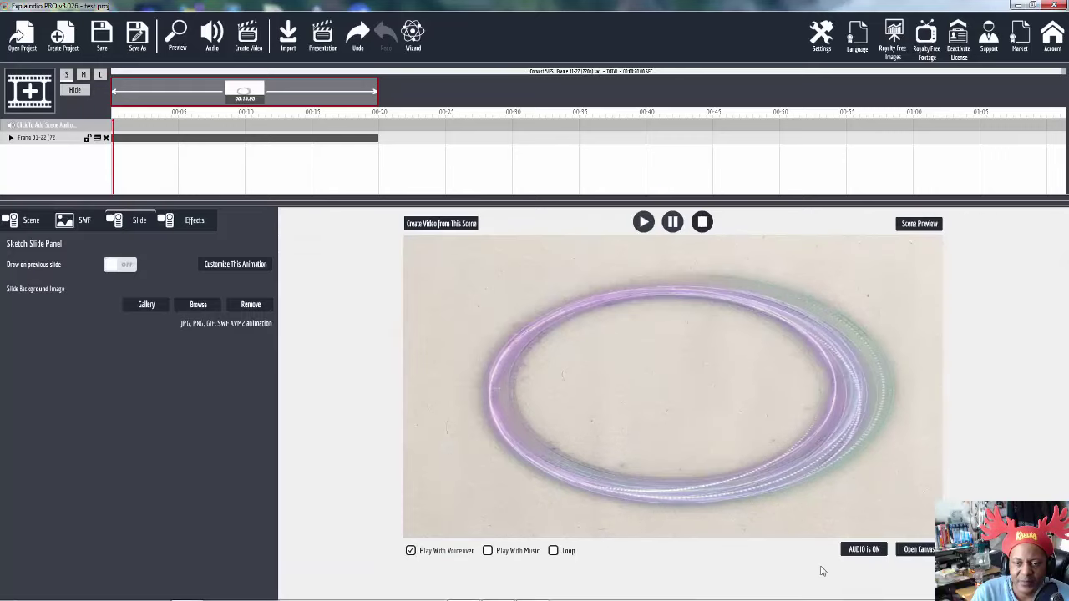
pyautogui.click(673, 223)
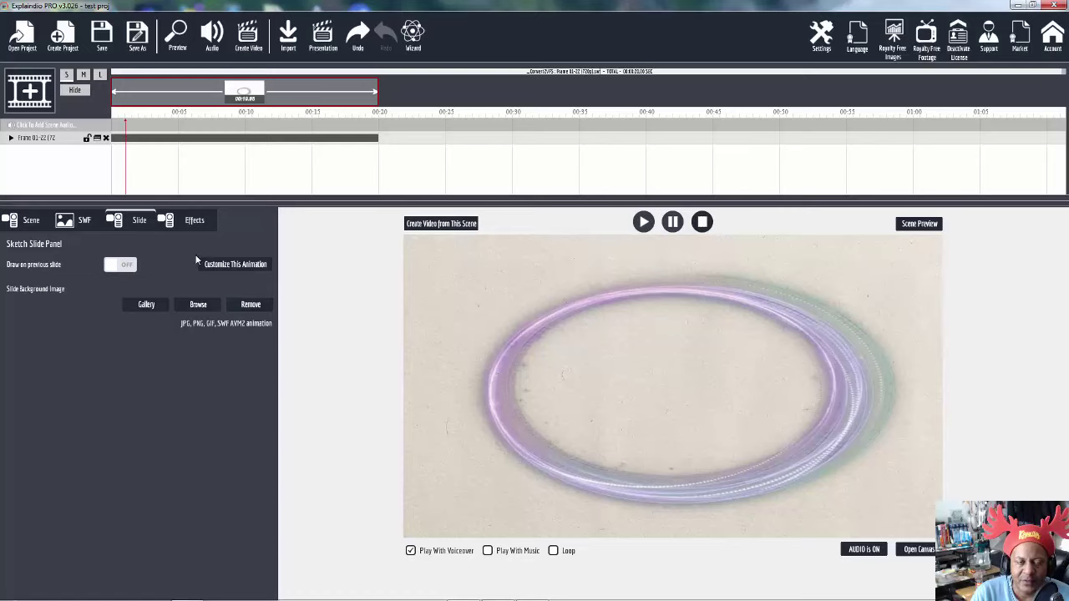
# Open the ring animation's customization and load image 010 from the Month13-100-Images-Part3 folder into Image Area 1
pyautogui.click(233, 265)
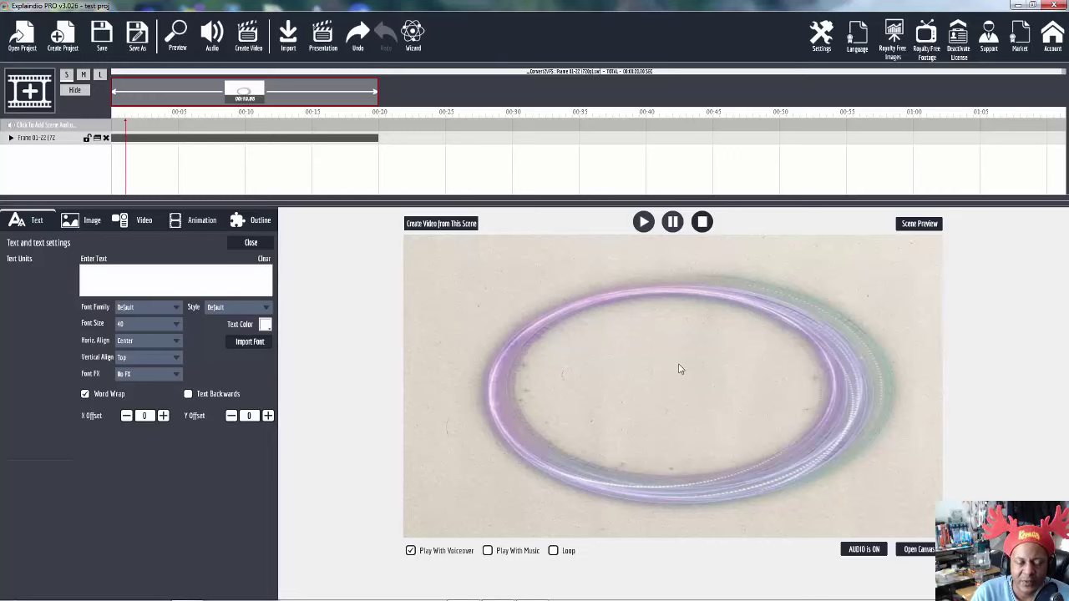
pyautogui.click(93, 225)
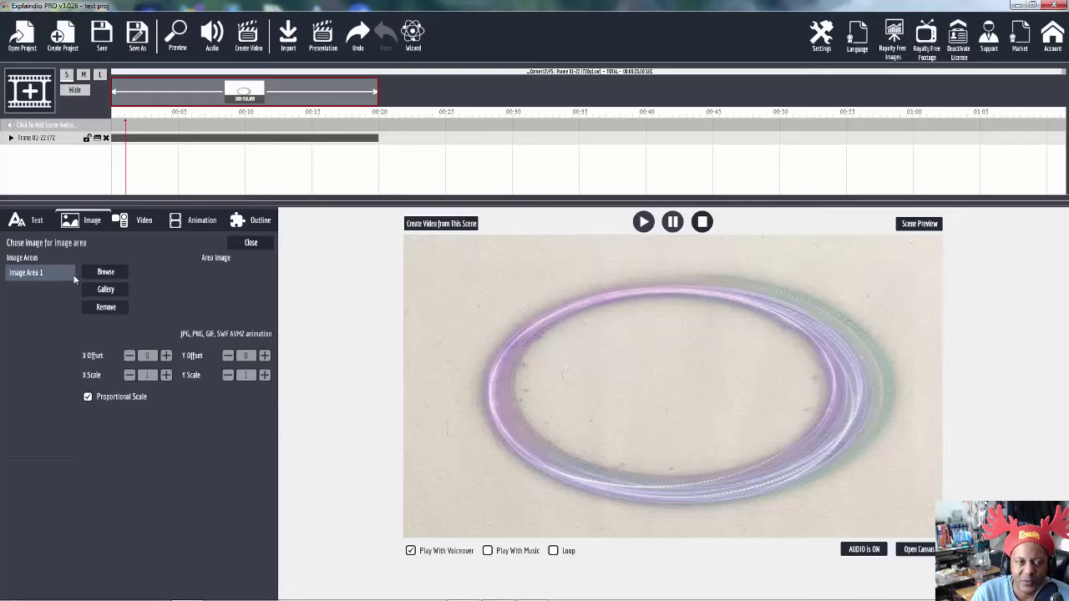
pyautogui.click(107, 273)
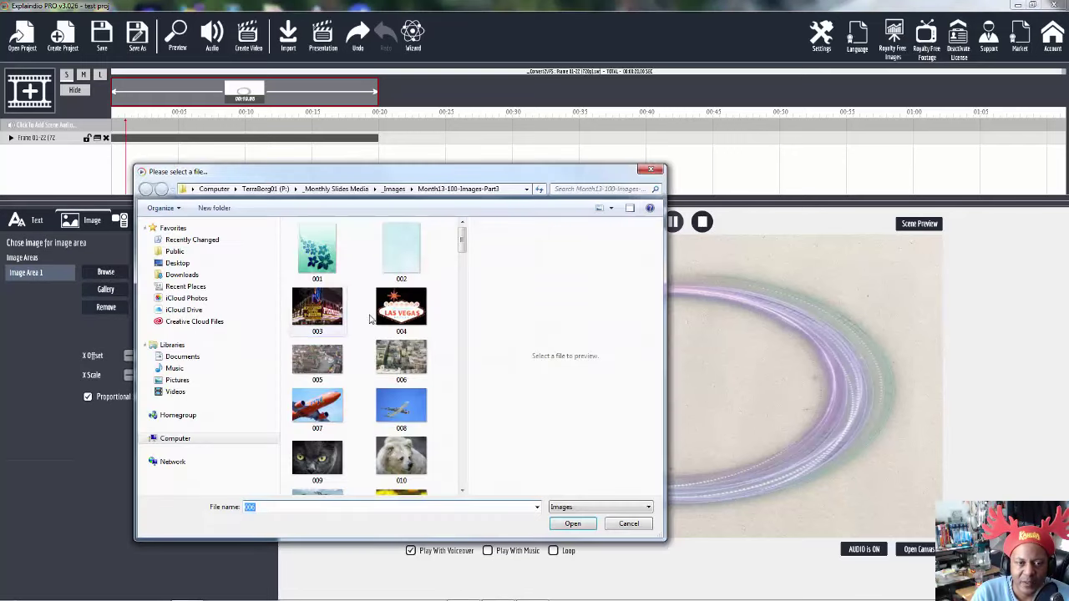
pyautogui.click(401, 458)
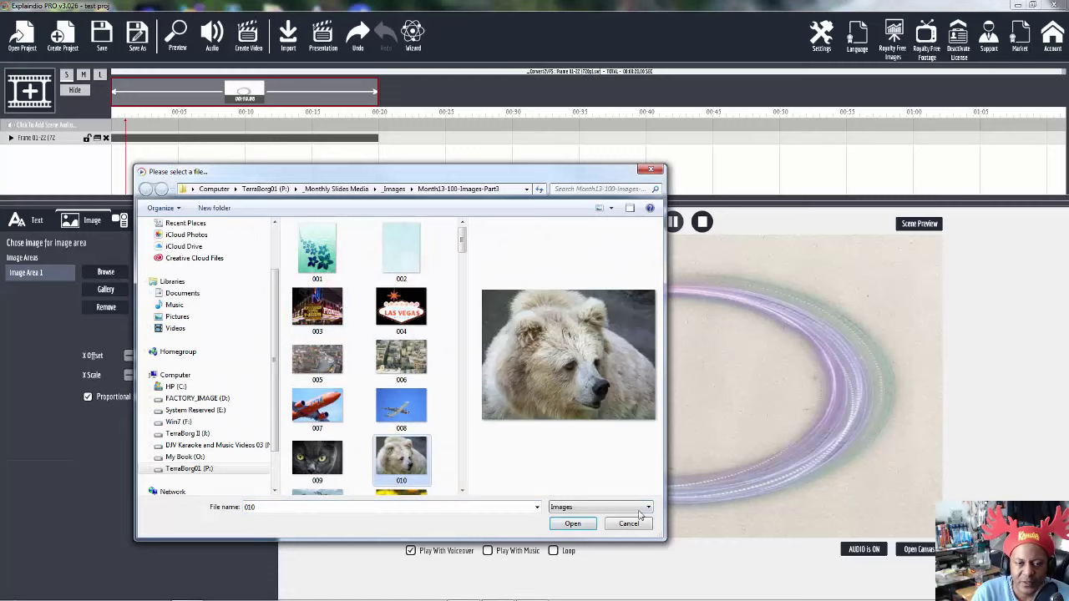
pyautogui.click(581, 527)
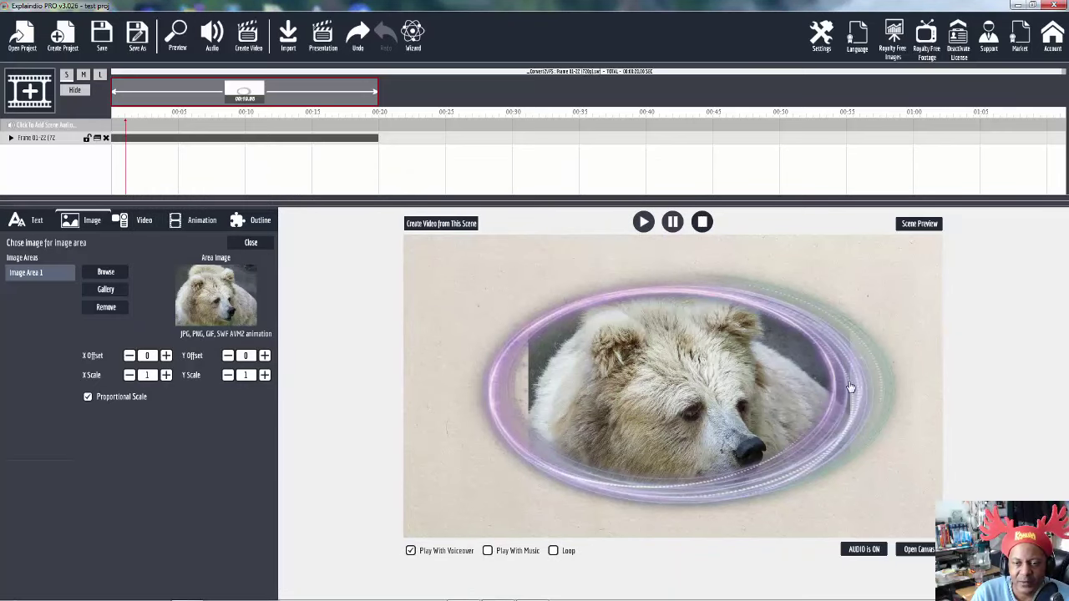
# Scale the bear image in Image Area 1 proportionally to 1.26 and set its Y offset to -61
pyautogui.click(166, 375)
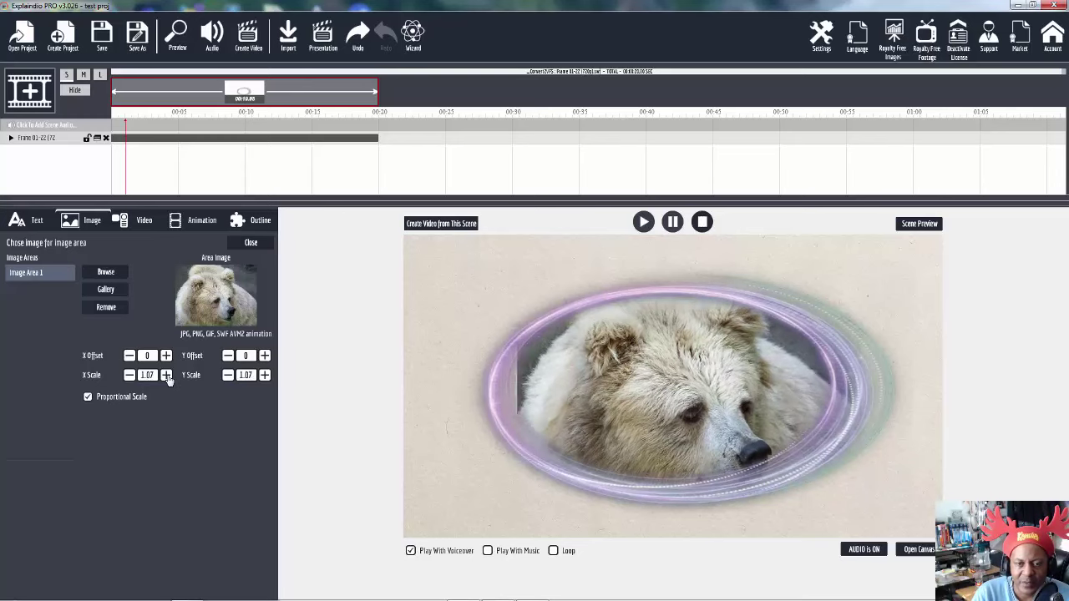
pyautogui.click(166, 375)
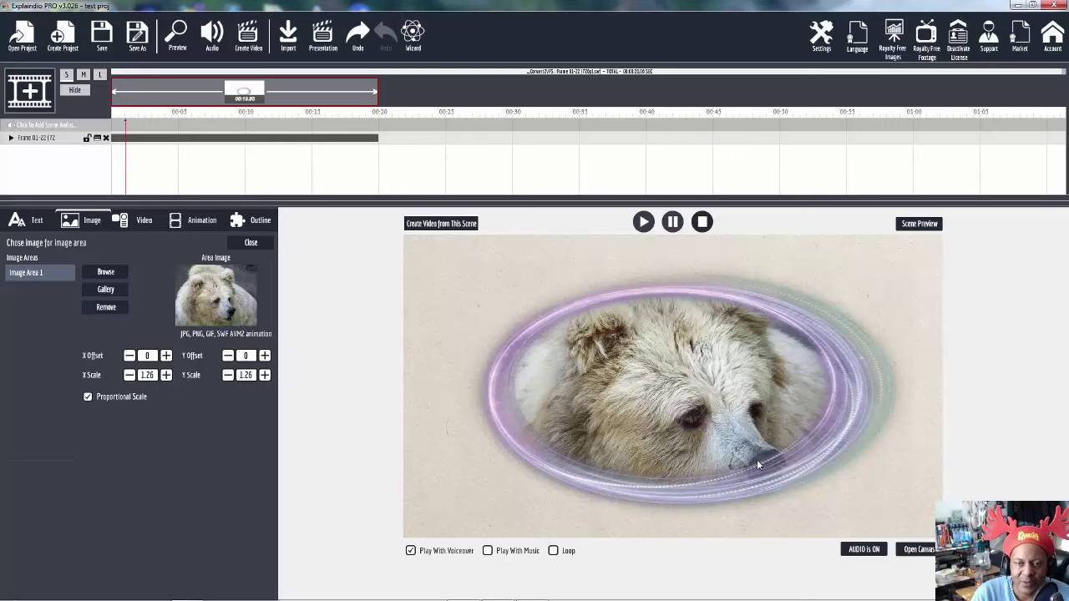
pyautogui.click(228, 356)
pyautogui.click(228, 357)
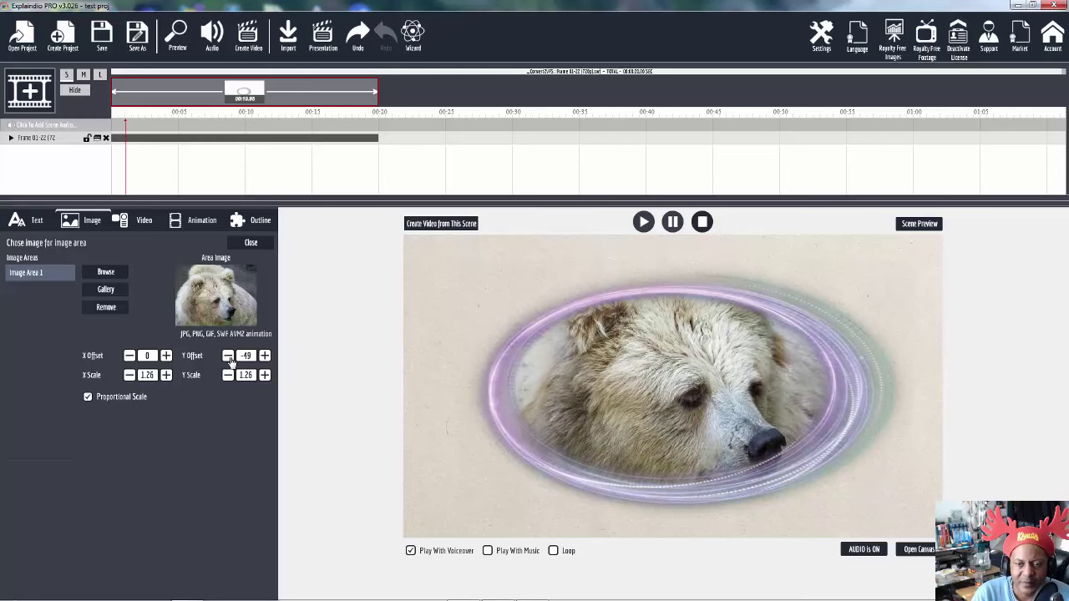
pyautogui.click(229, 356)
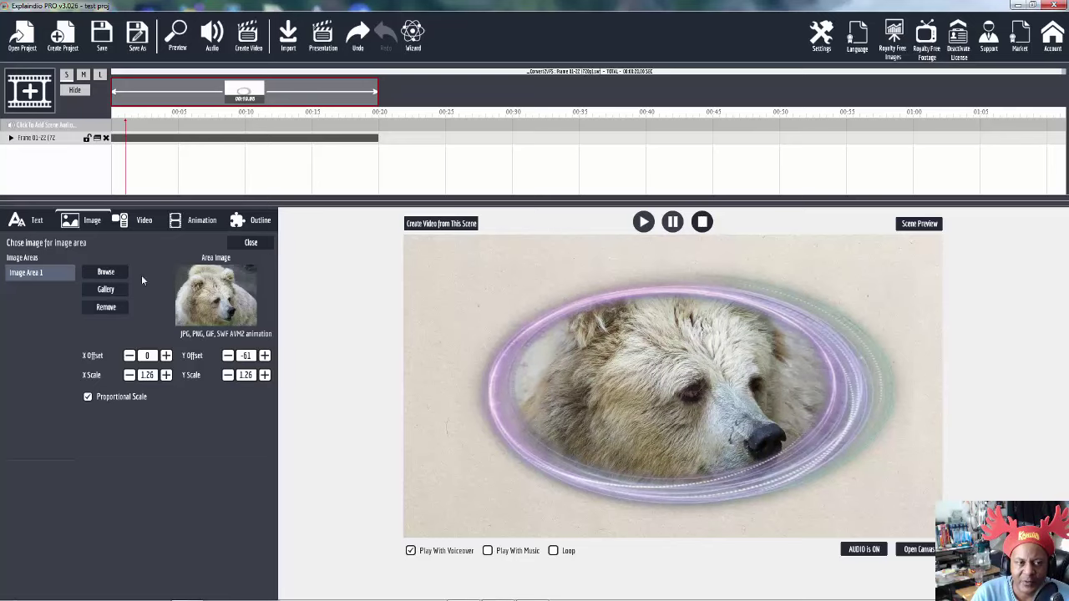
# Load the _711 background video into Video Area 1 of the ring animation and remove the image from Image Area 1
pyautogui.click(136, 221)
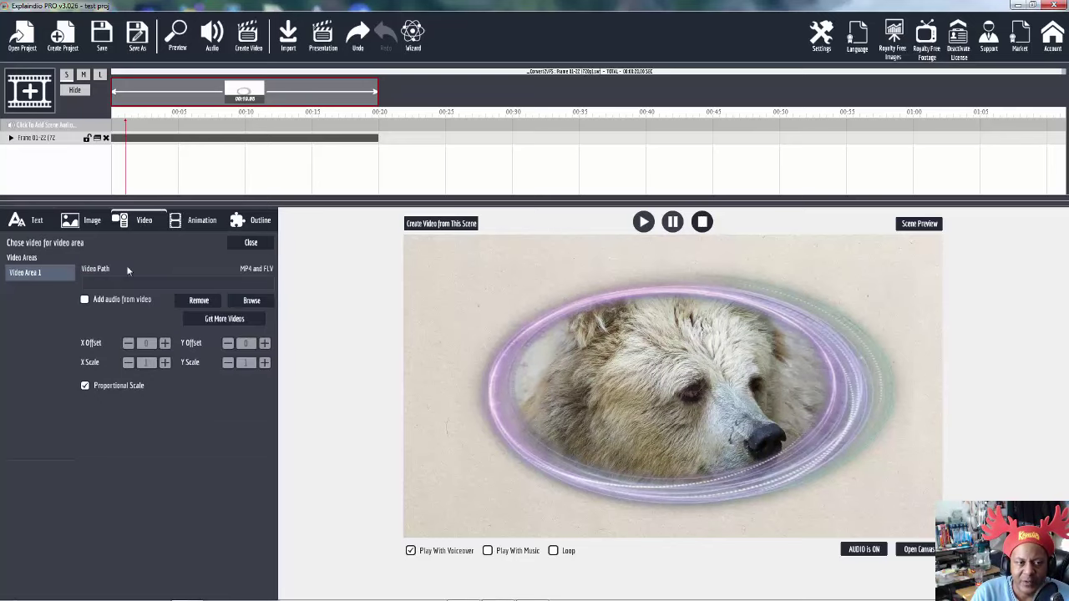
pyautogui.click(252, 302)
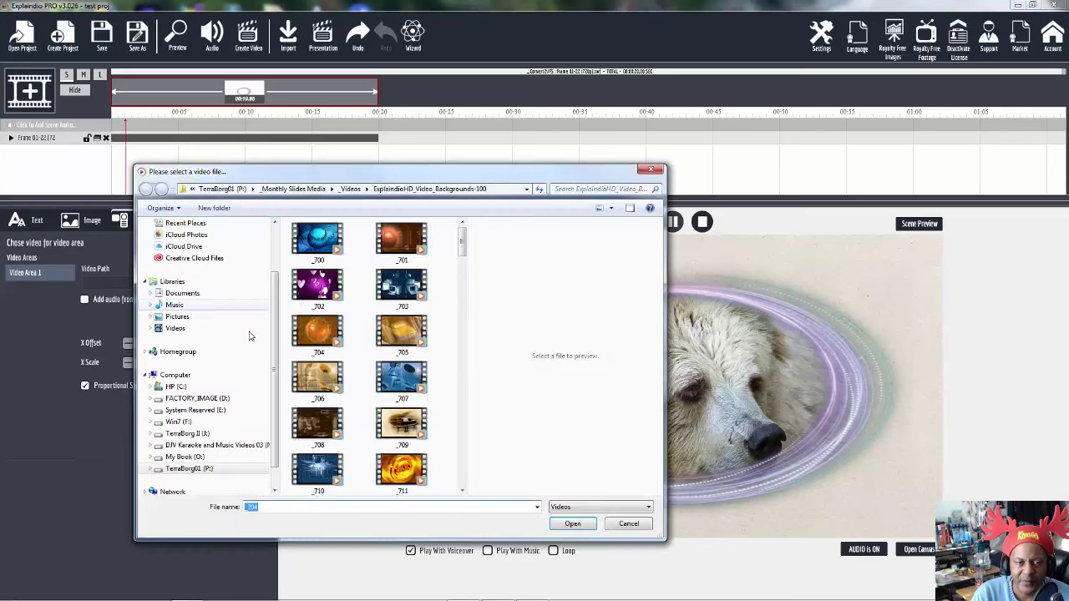
pyautogui.click(402, 381)
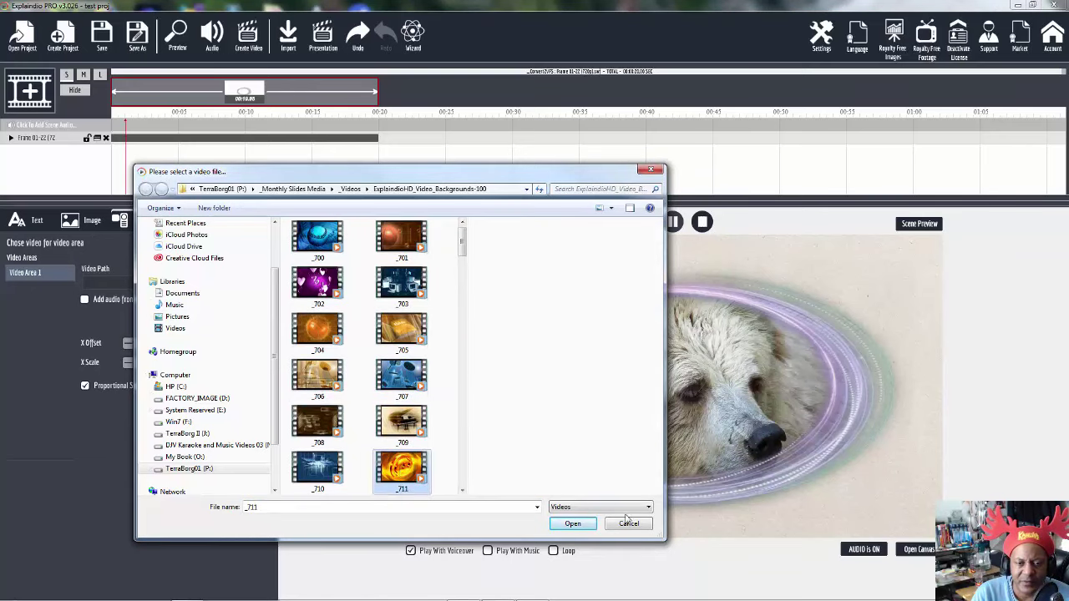
pyautogui.click(572, 524)
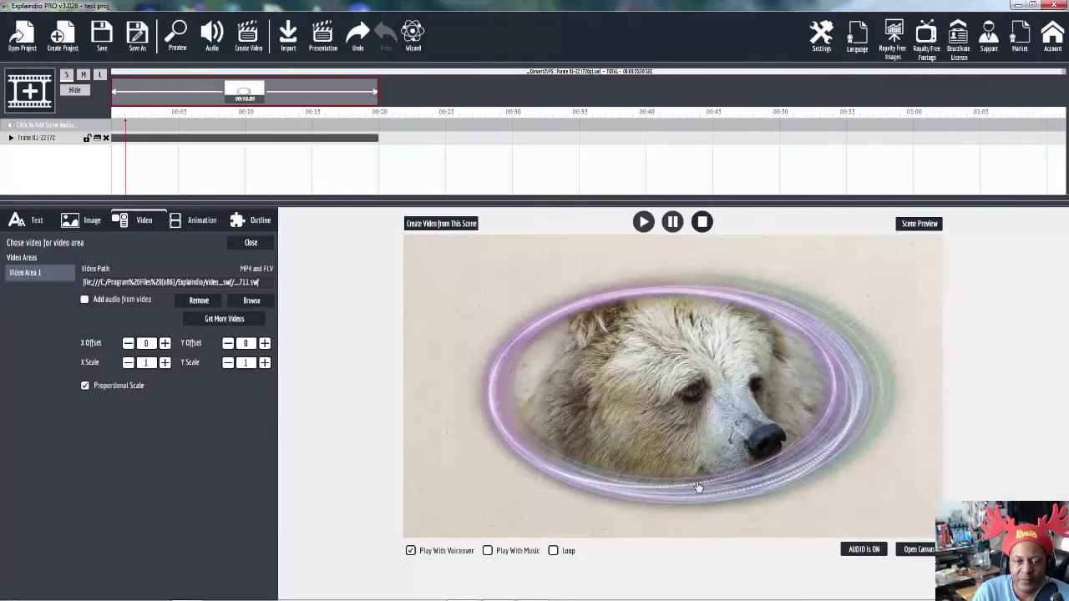
pyautogui.click(92, 220)
pyautogui.click(107, 307)
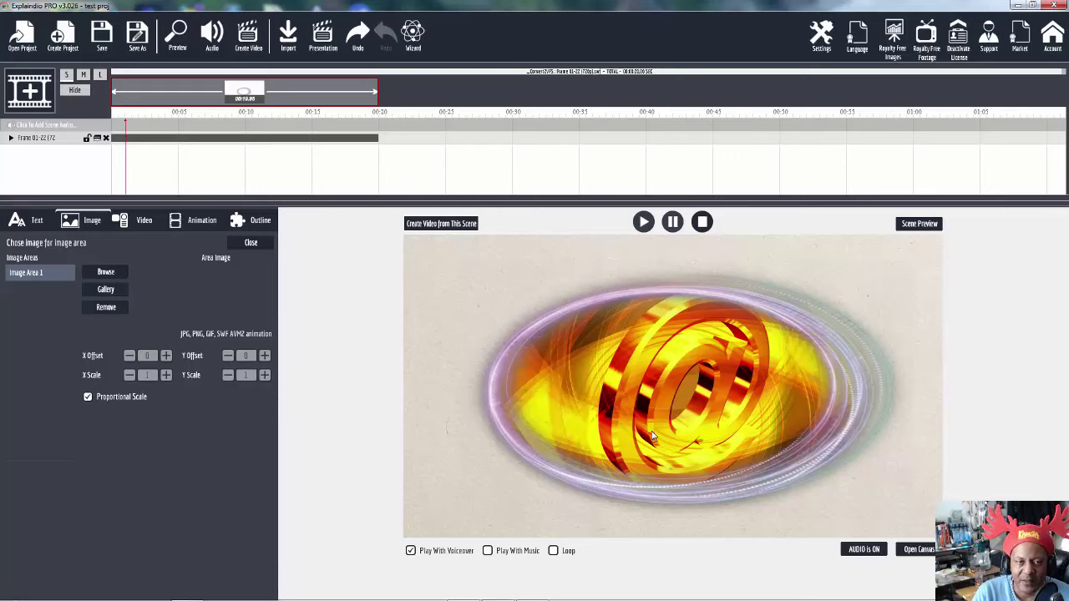
# Add the Slide From Left and Hide Right animation presets as effects on the ring animation
pyautogui.click(11, 138)
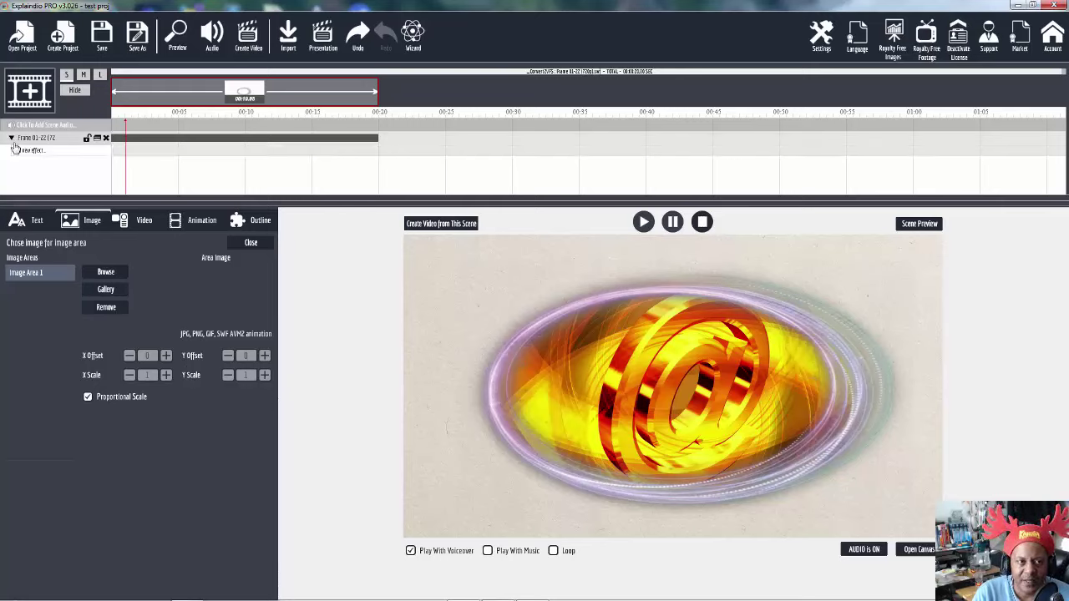
pyautogui.click(35, 154)
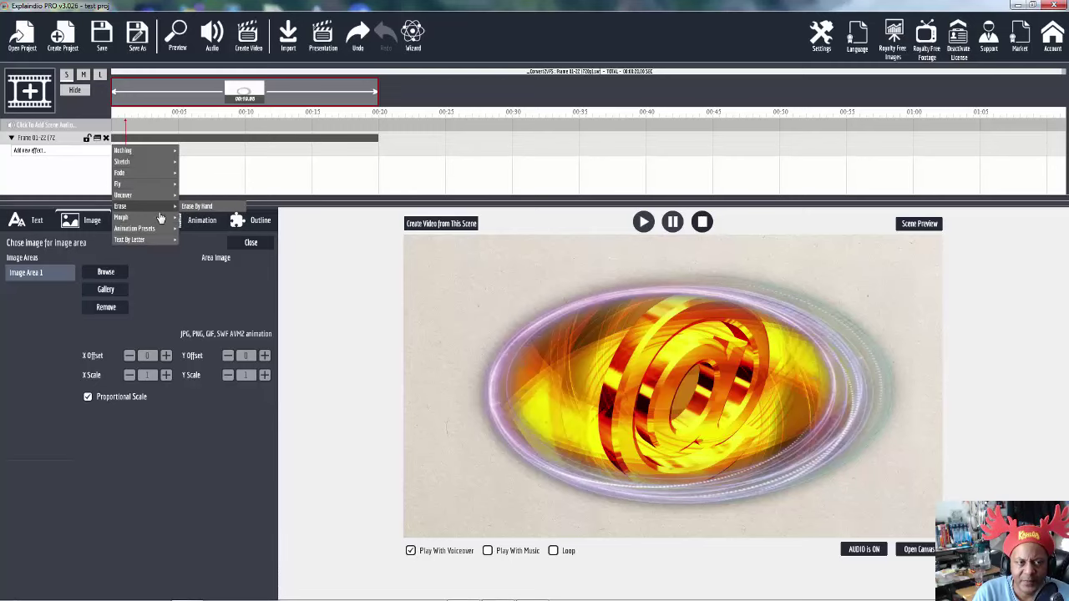
pyautogui.moveTo(155, 232)
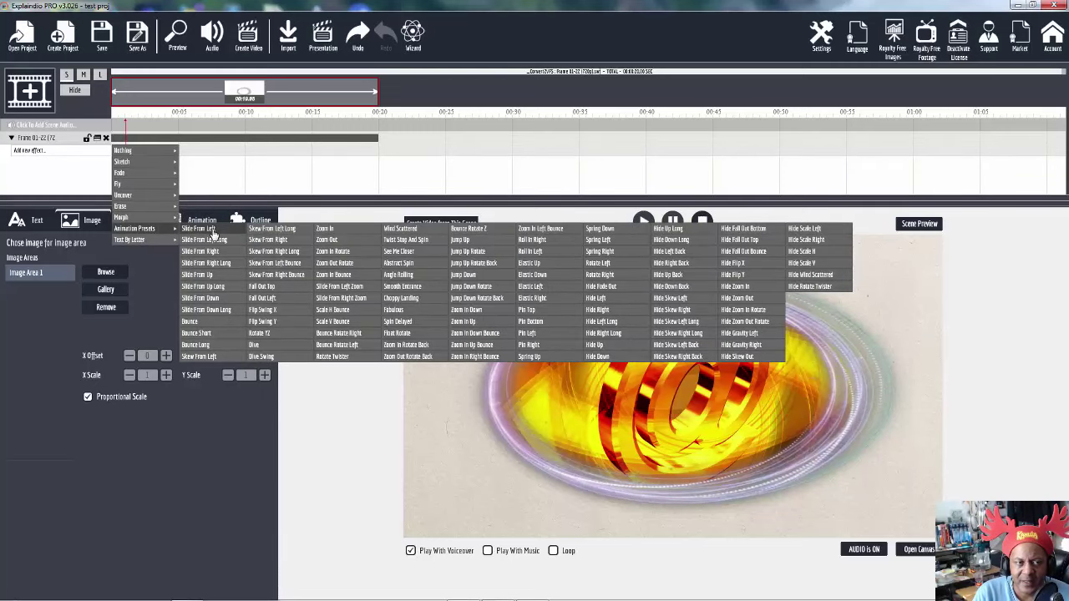
pyautogui.click(200, 229)
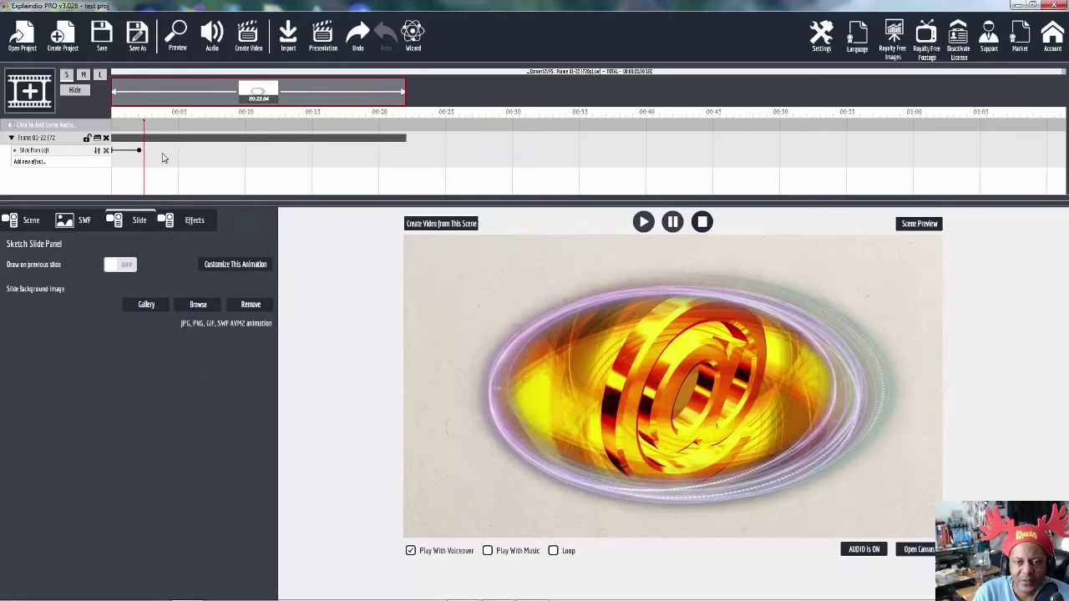
pyautogui.click(34, 161)
pyautogui.moveTo(142, 239)
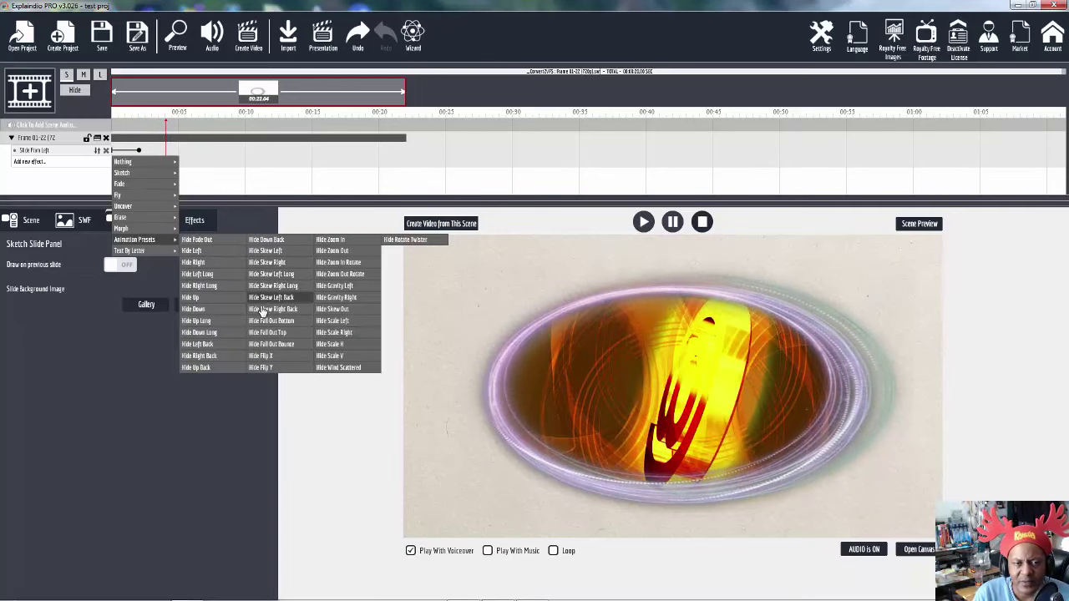
pyautogui.click(201, 263)
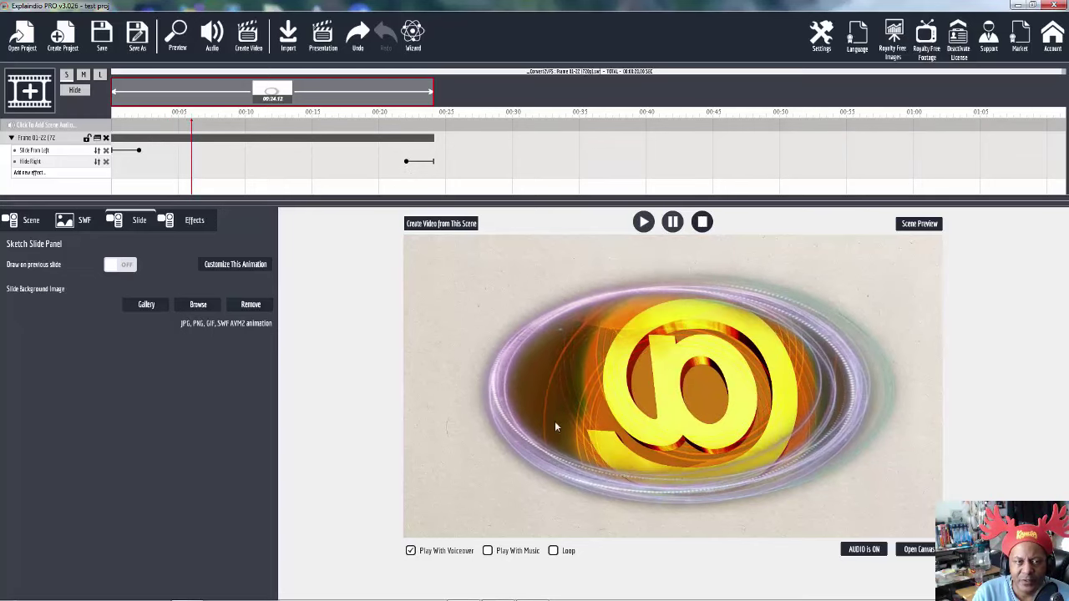
# Delete the ring animation from the scene and import the _709 video from the ExplaindioHD_Video_Backgrounds-100 folder onto the canvas
pyautogui.click(105, 137)
pyautogui.click(919, 550)
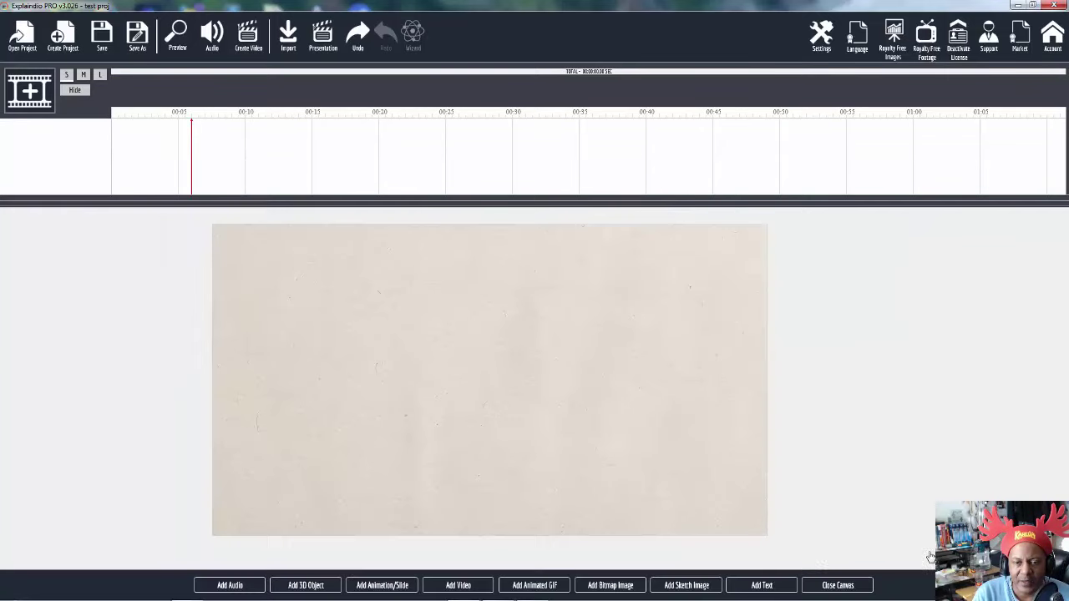
pyautogui.click(458, 585)
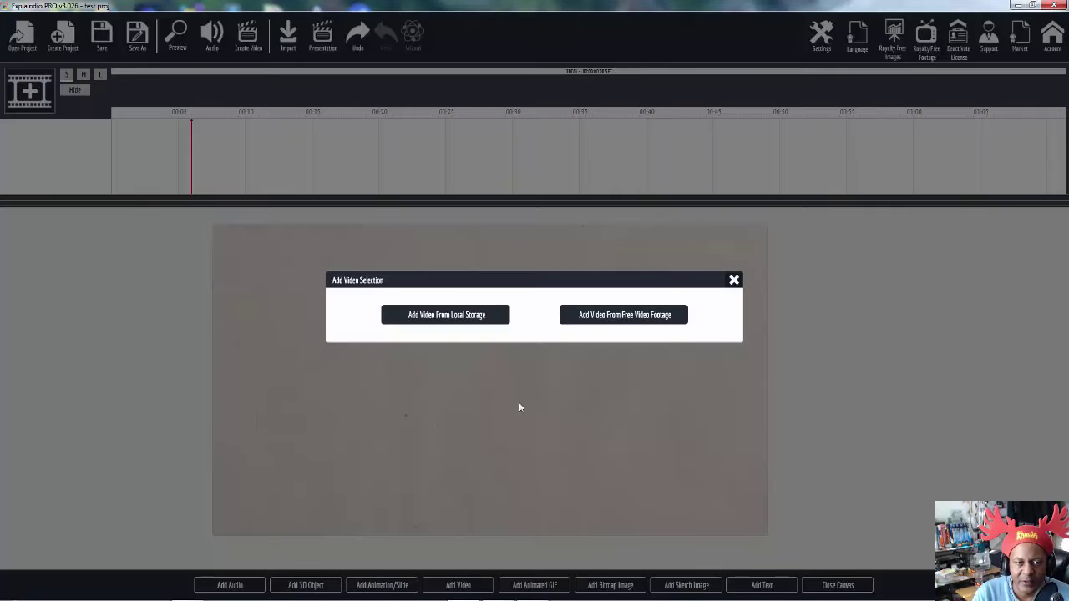
pyautogui.click(451, 325)
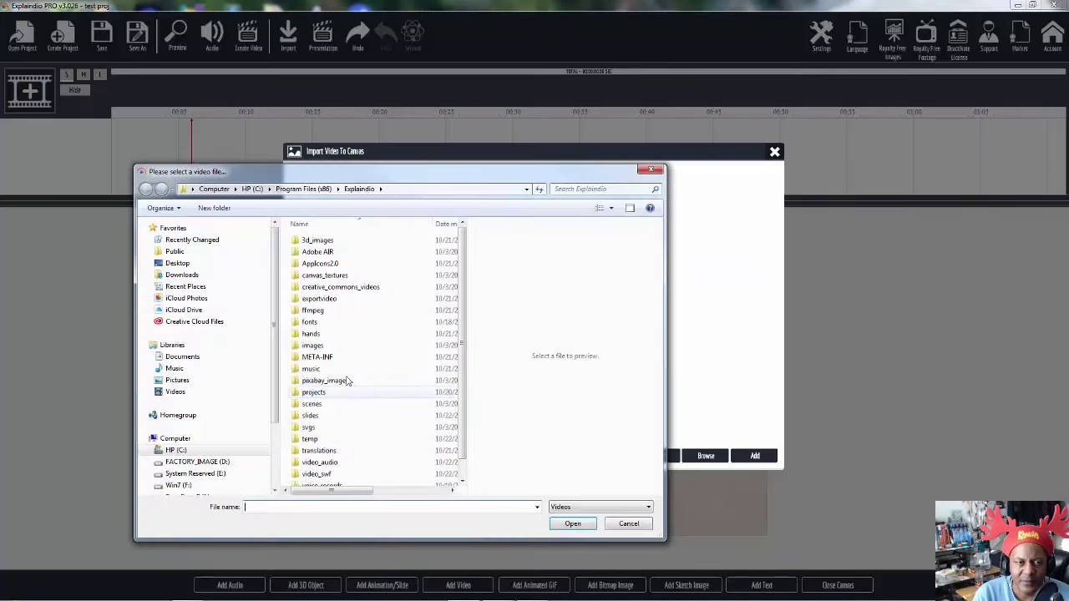
pyautogui.scroll(-3, 250, 372)
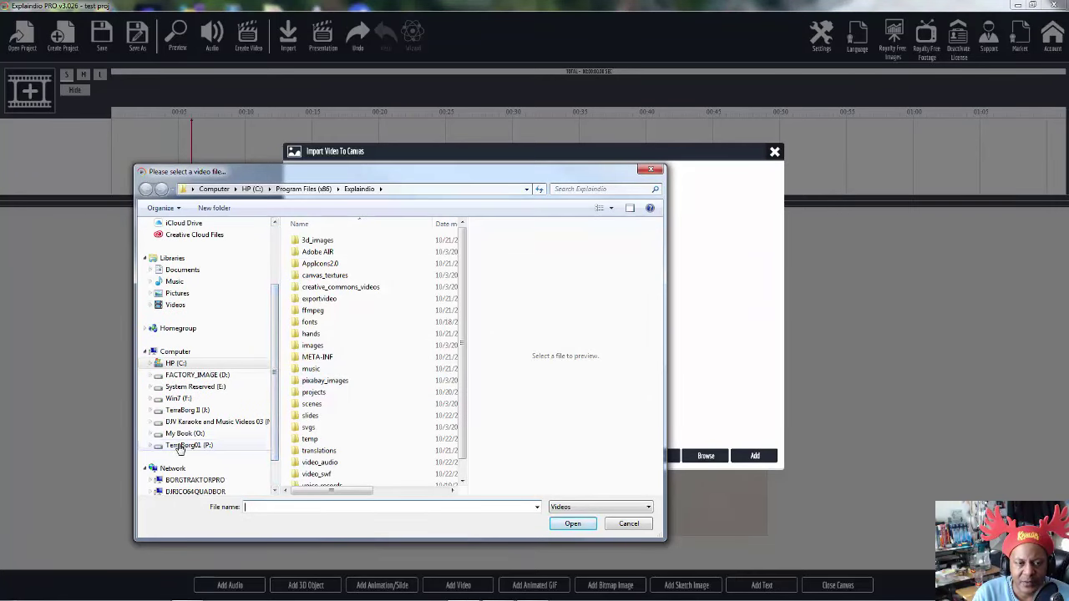
pyautogui.click(179, 447)
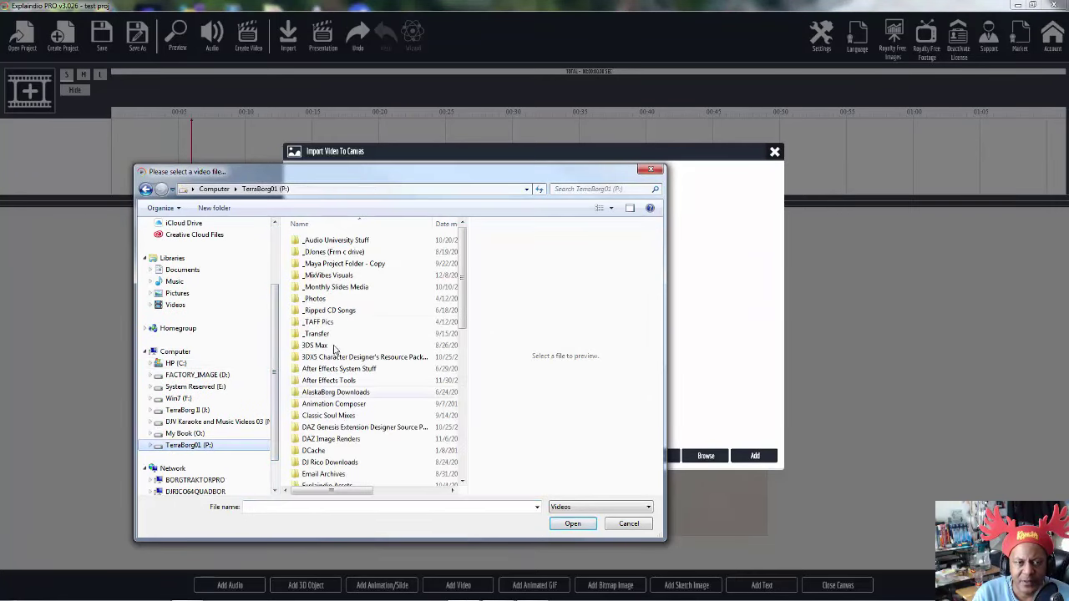
pyautogui.doubleClick(336, 287)
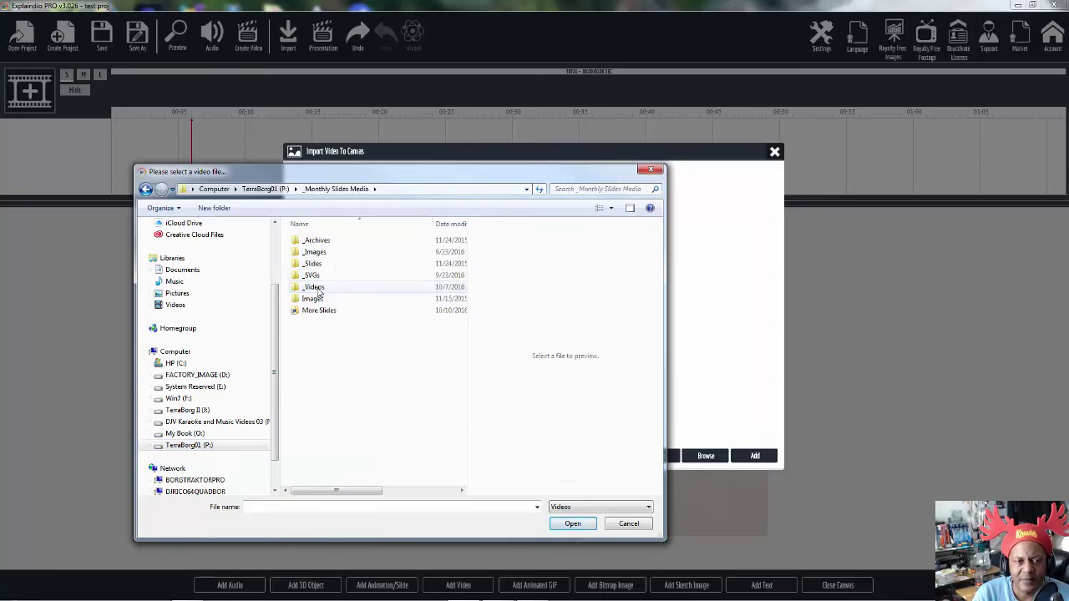
pyautogui.doubleClick(318, 289)
pyautogui.doubleClick(351, 242)
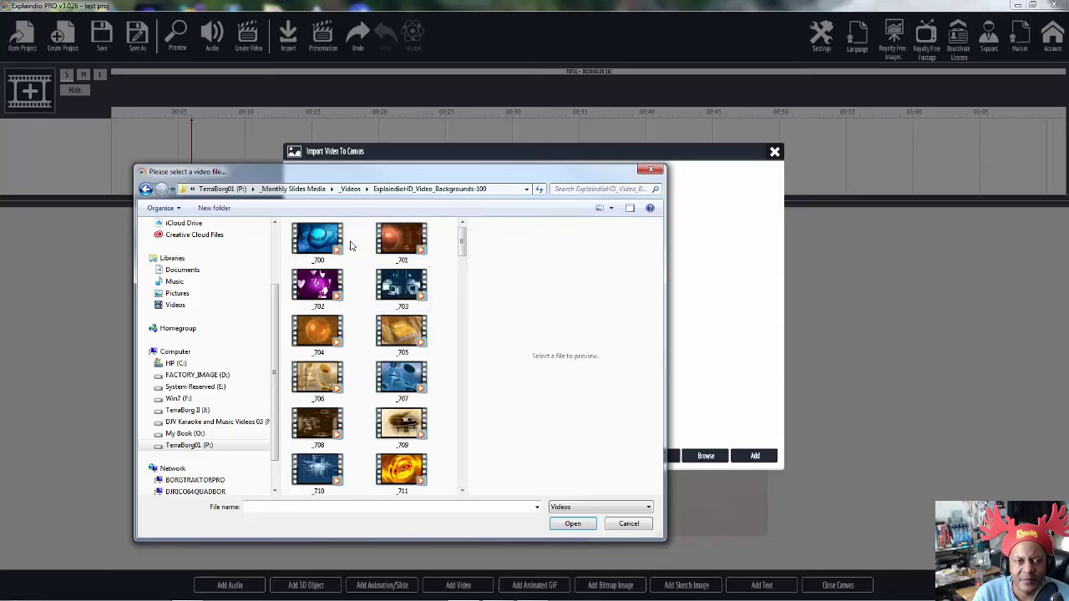
pyautogui.click(411, 423)
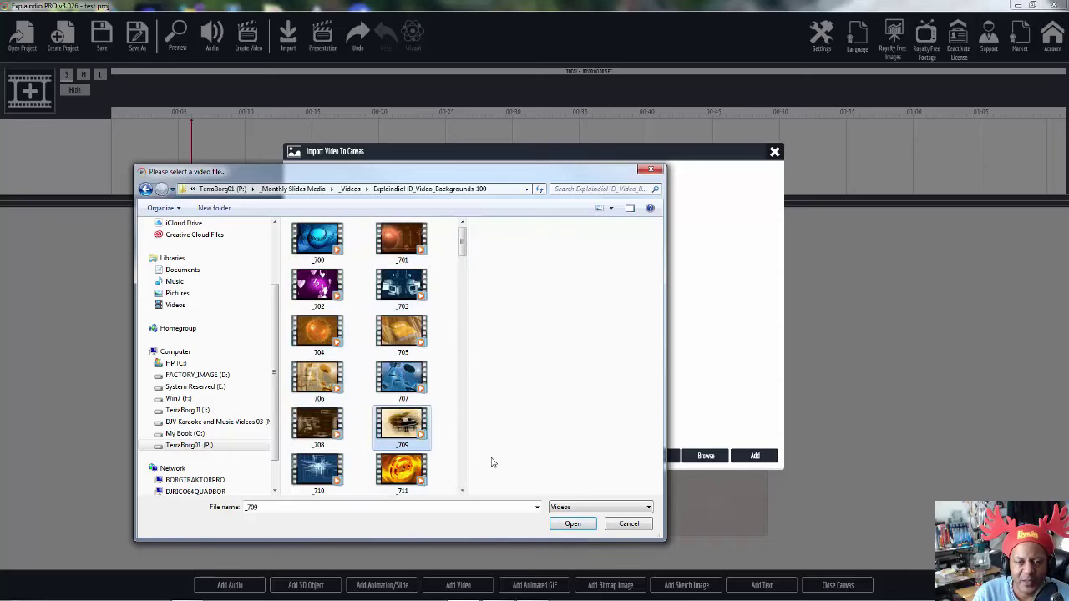
pyautogui.click(573, 523)
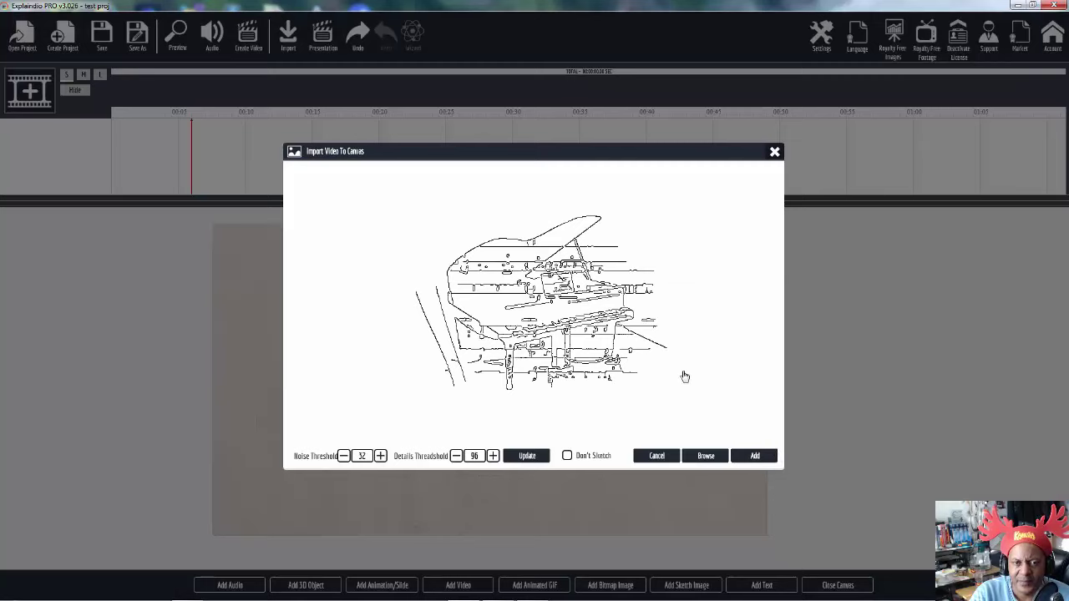
pyautogui.click(755, 456)
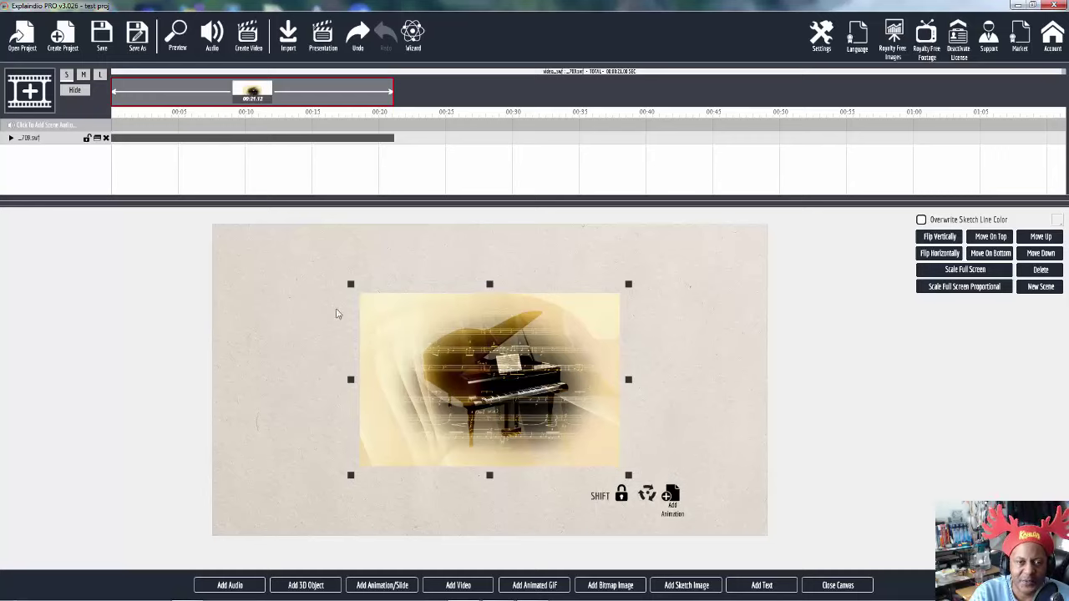
# Try the proportional and the stretched full-screen scaling on the piano video, ending with the proportional one
pyautogui.click(965, 287)
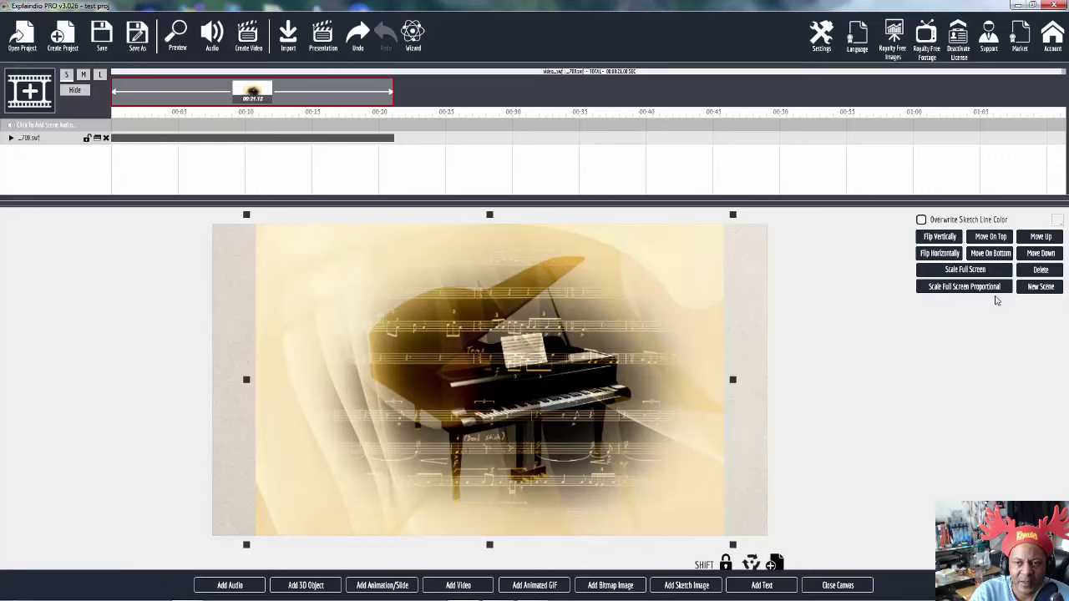
pyautogui.click(979, 273)
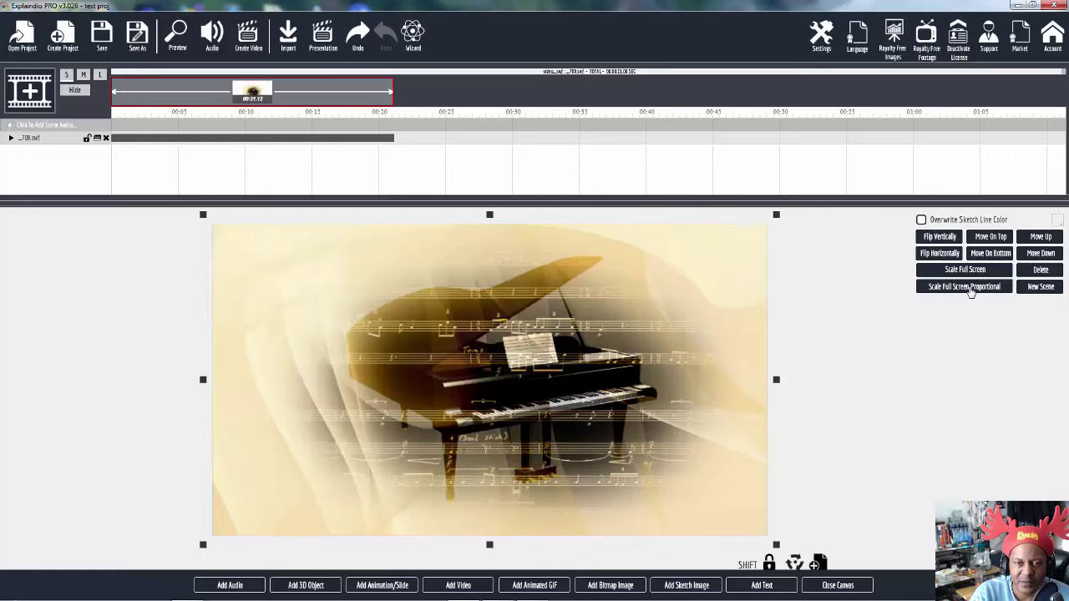
pyautogui.click(971, 288)
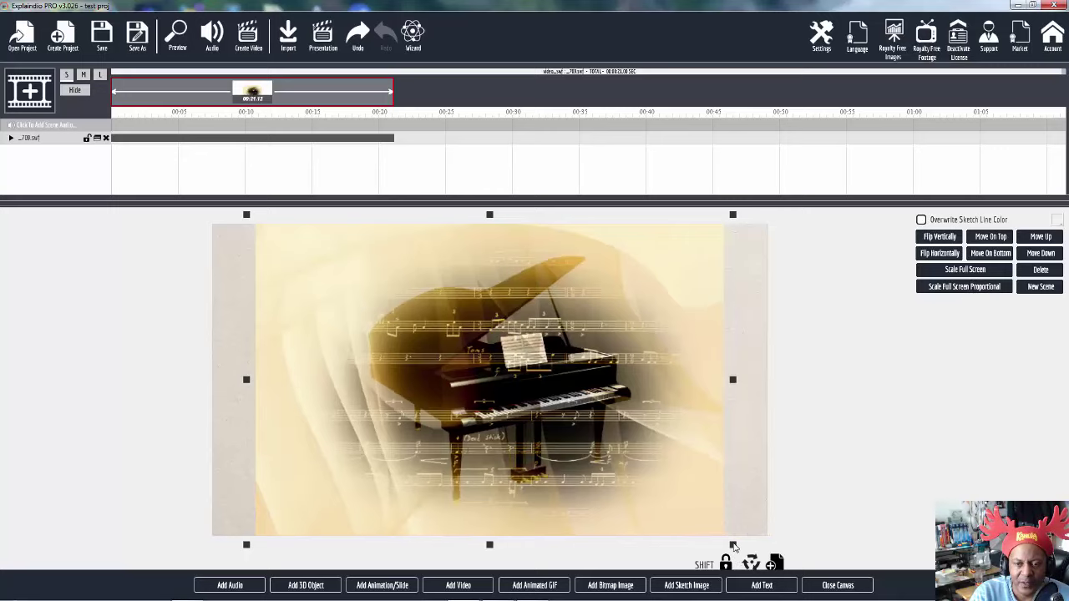
# Shrink the piano video proportionally to slightly less than half the canvas width and preview the scene
pyautogui.moveTo(733, 547); pyautogui.dragTo(596, 410)
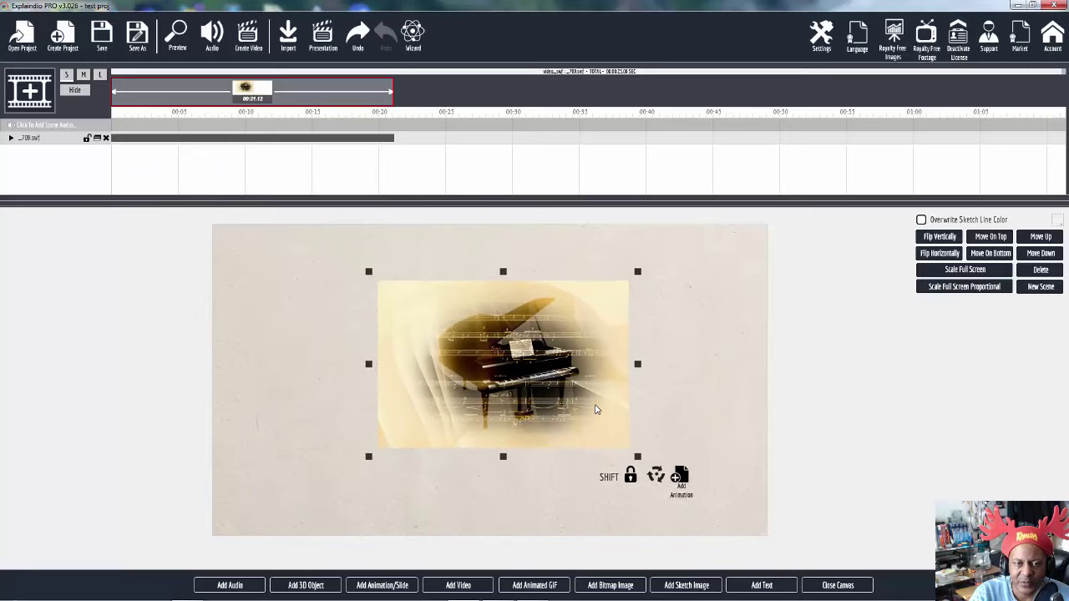
pyautogui.click(838, 586)
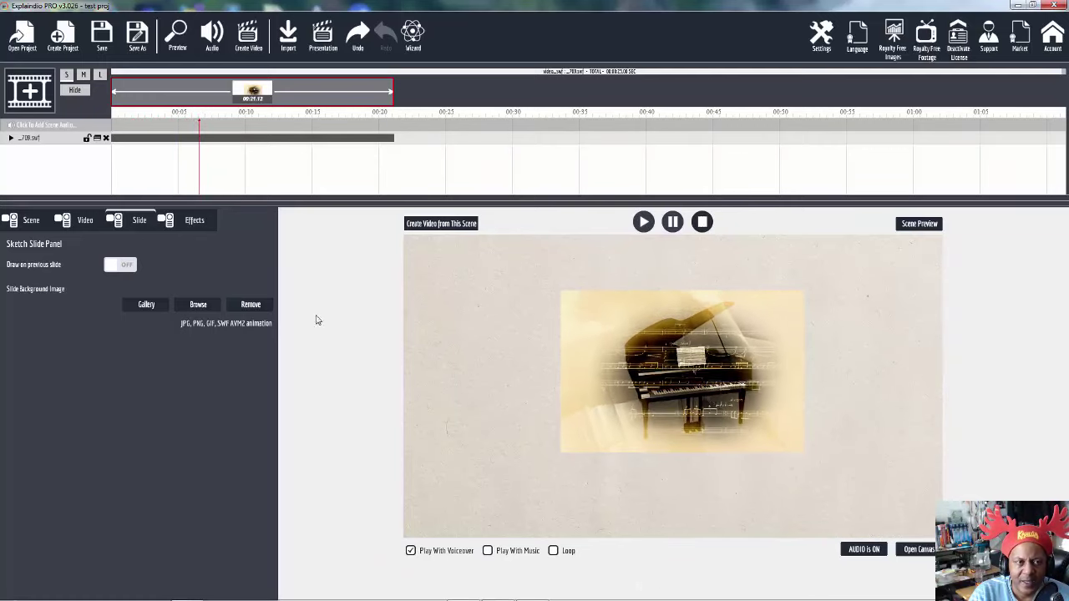
pyautogui.click(673, 221)
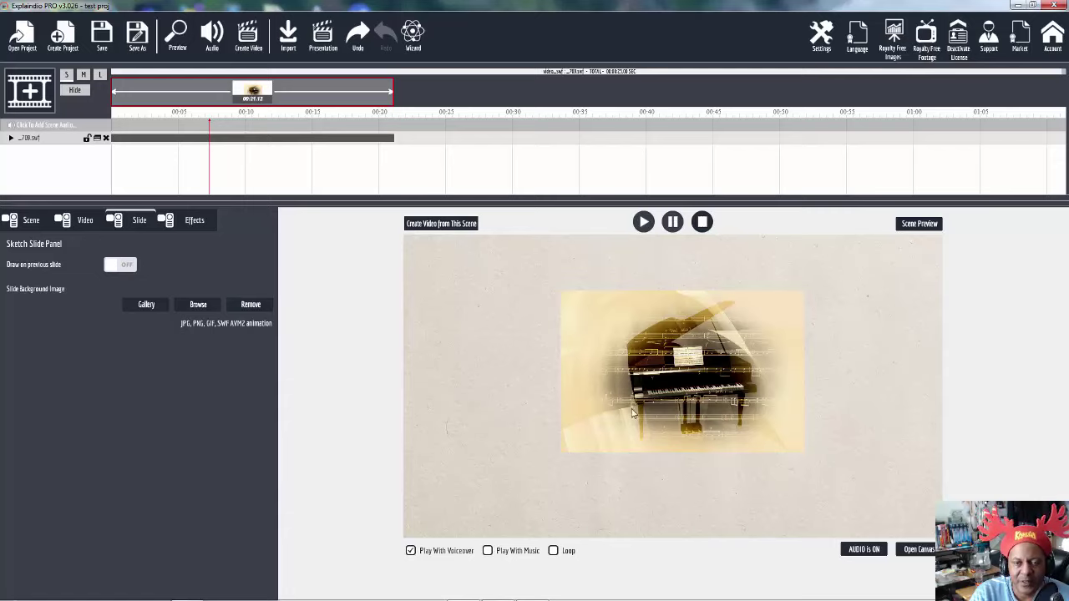
# Add the Hide Right animation preset as a new effect on the _709 video
pyautogui.click(11, 138)
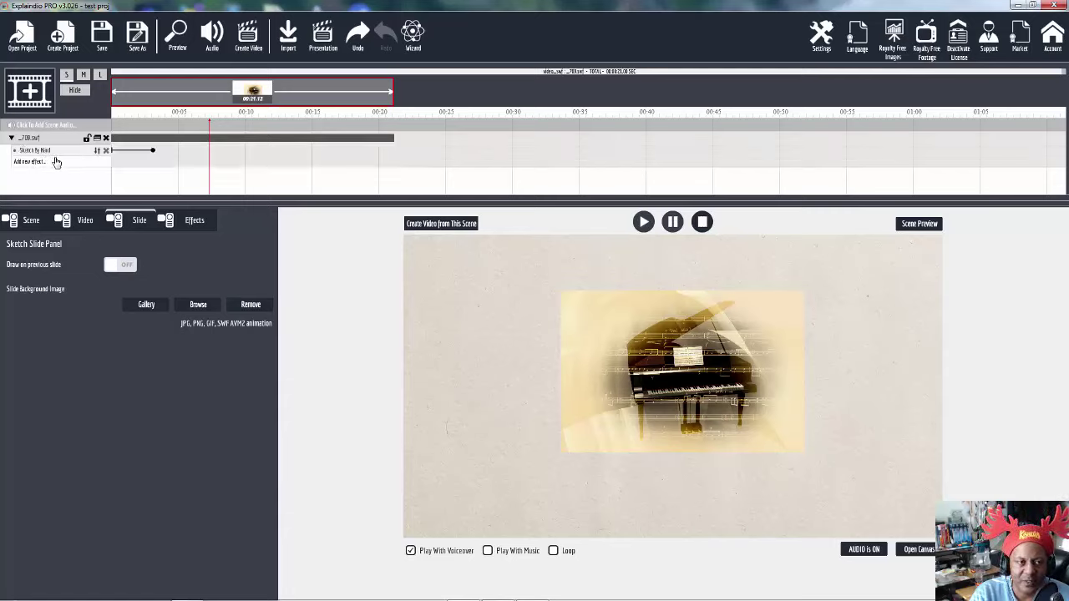
pyautogui.click(38, 165)
pyautogui.moveTo(153, 242)
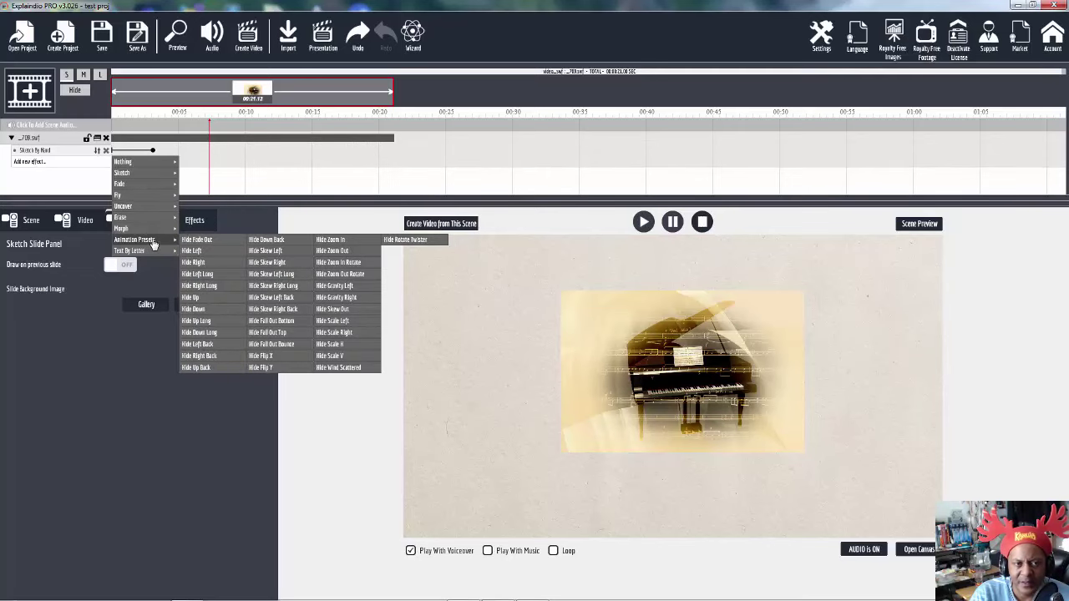
pyautogui.click(209, 268)
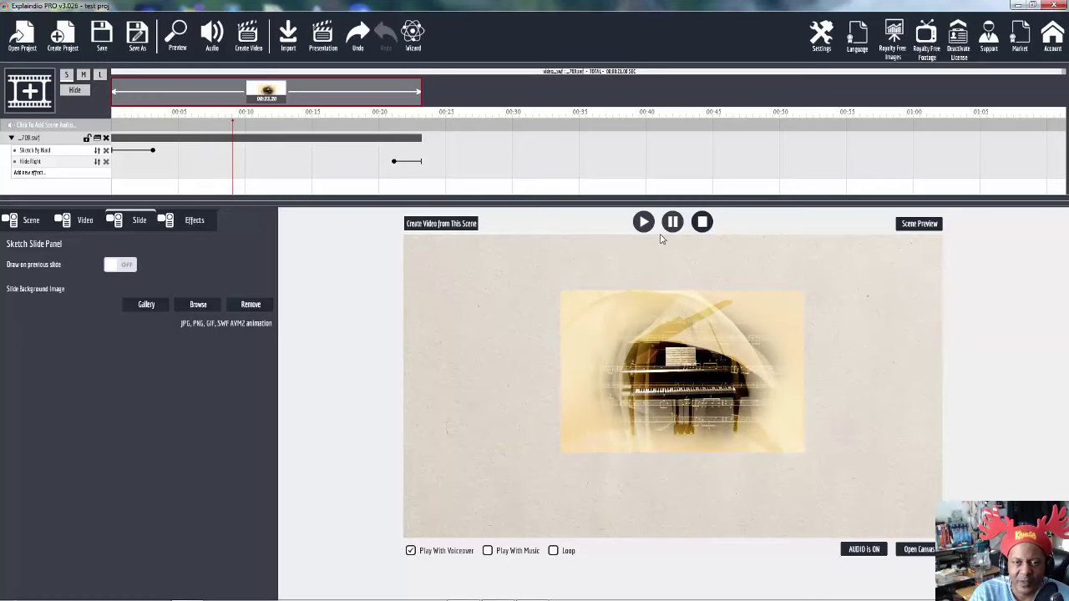
# Move the piano video into the upper-left corner of the canvas and collapse its list of effects
pyautogui.click(919, 550)
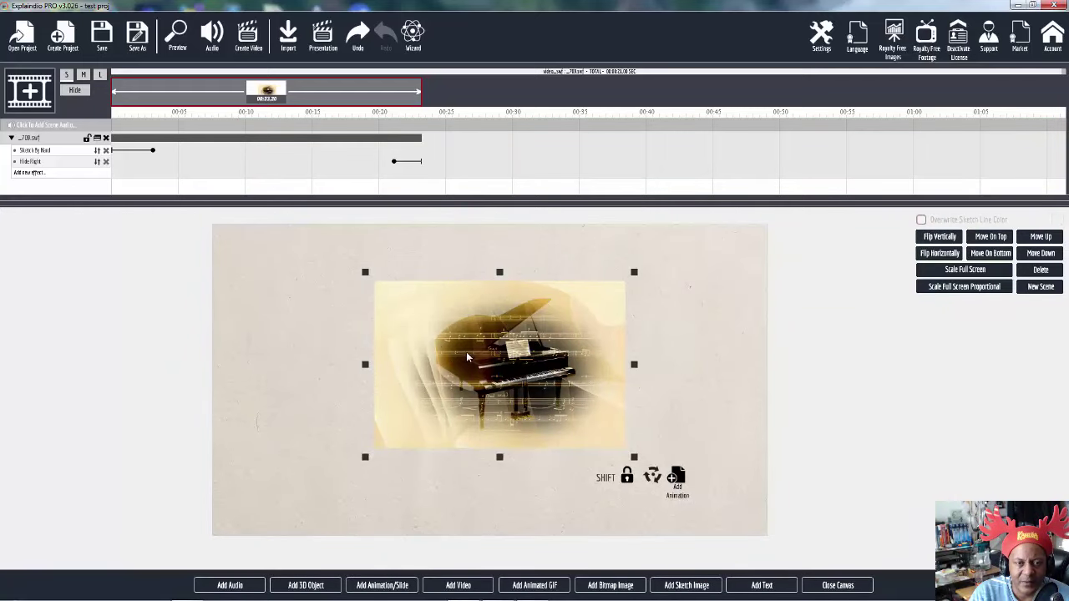
pyautogui.moveTo(467, 354); pyautogui.dragTo(320, 308)
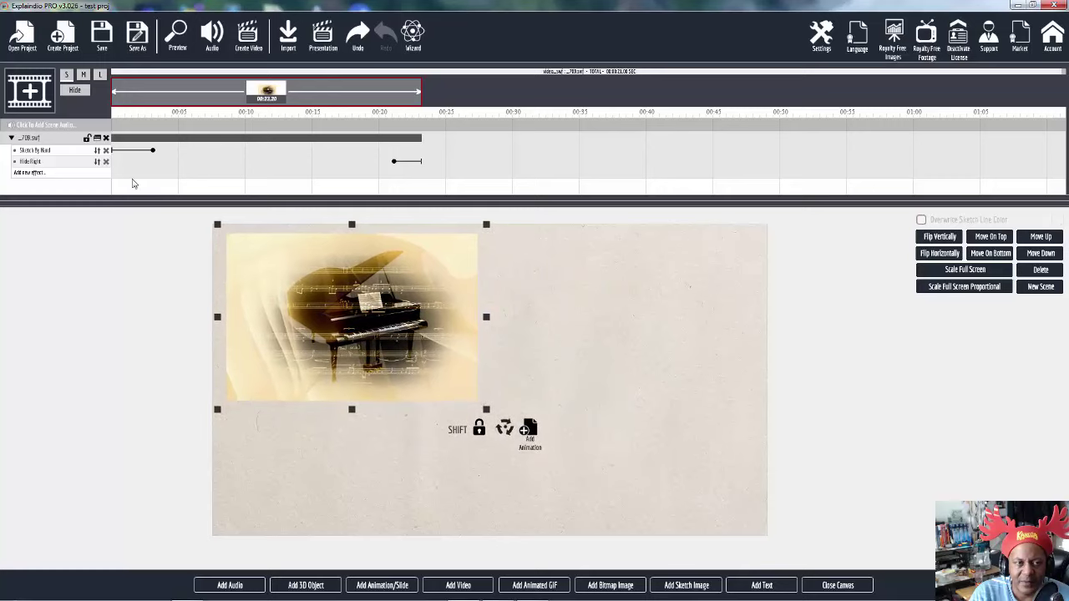
pyautogui.click(10, 139)
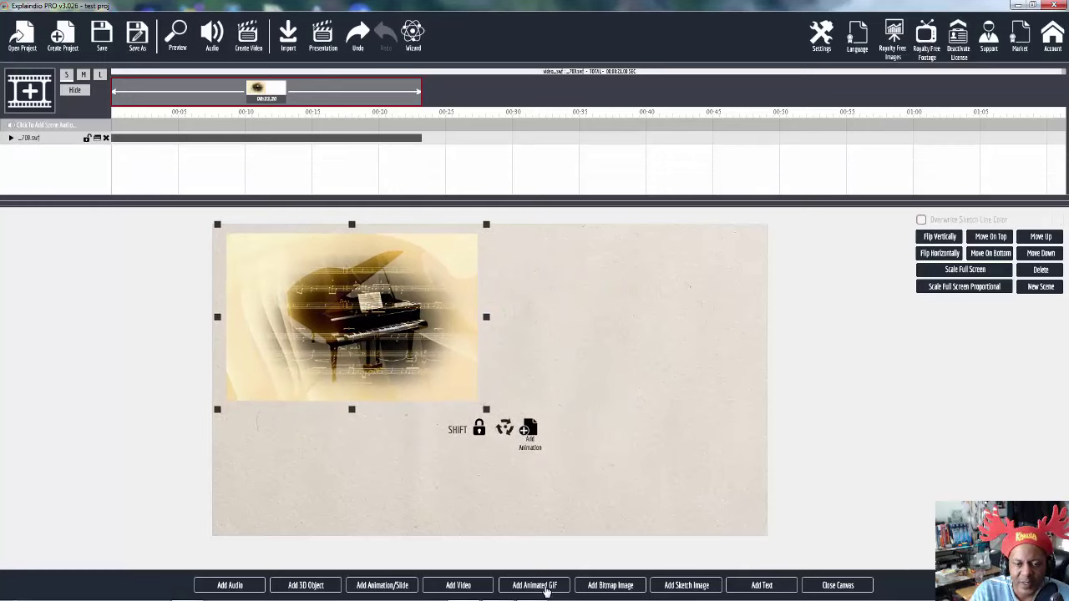
# Import the bitmap image 003 (3) from the Month 11 Images folder in _Monthly Slides Media onto the canvas
pyautogui.click(610, 587)
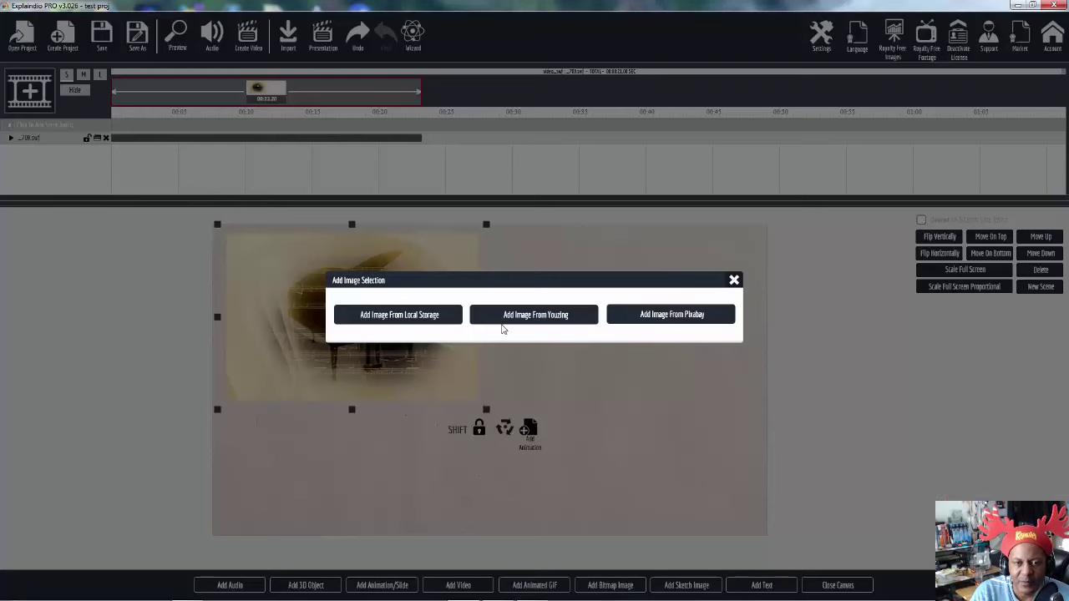
pyautogui.click(428, 323)
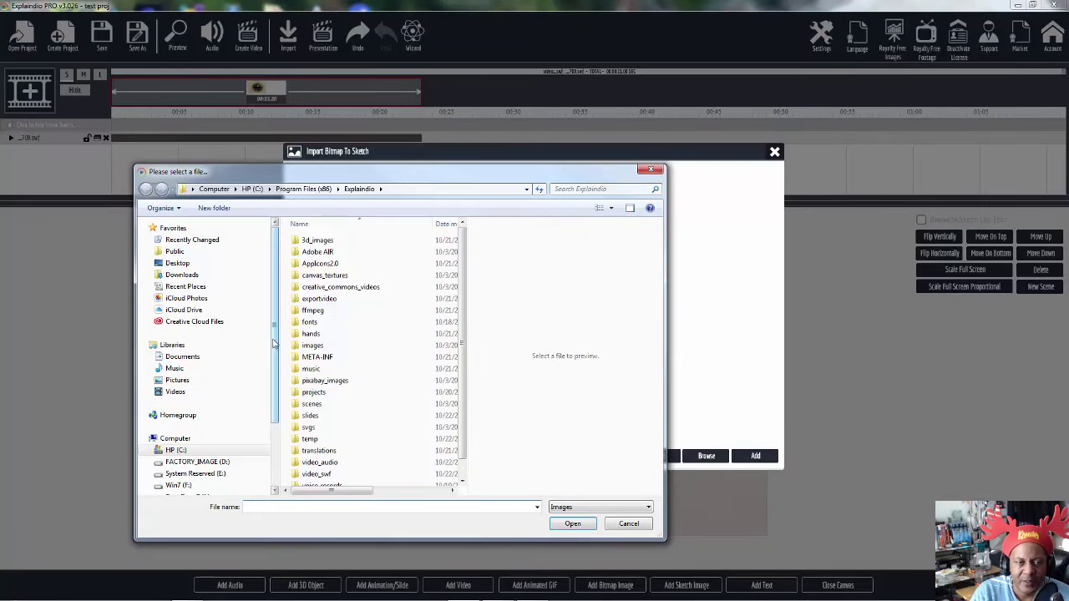
pyautogui.scroll(-3, 278, 340)
pyautogui.scroll(3, 201, 443)
pyautogui.click(177, 439)
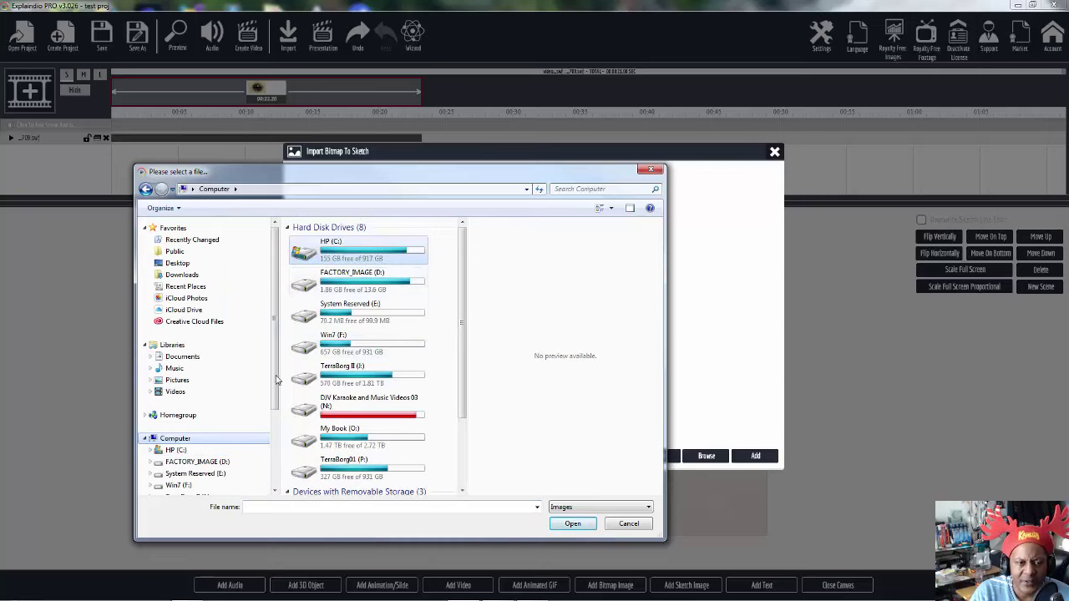
pyautogui.scroll(-3, 281, 401)
pyautogui.click(201, 445)
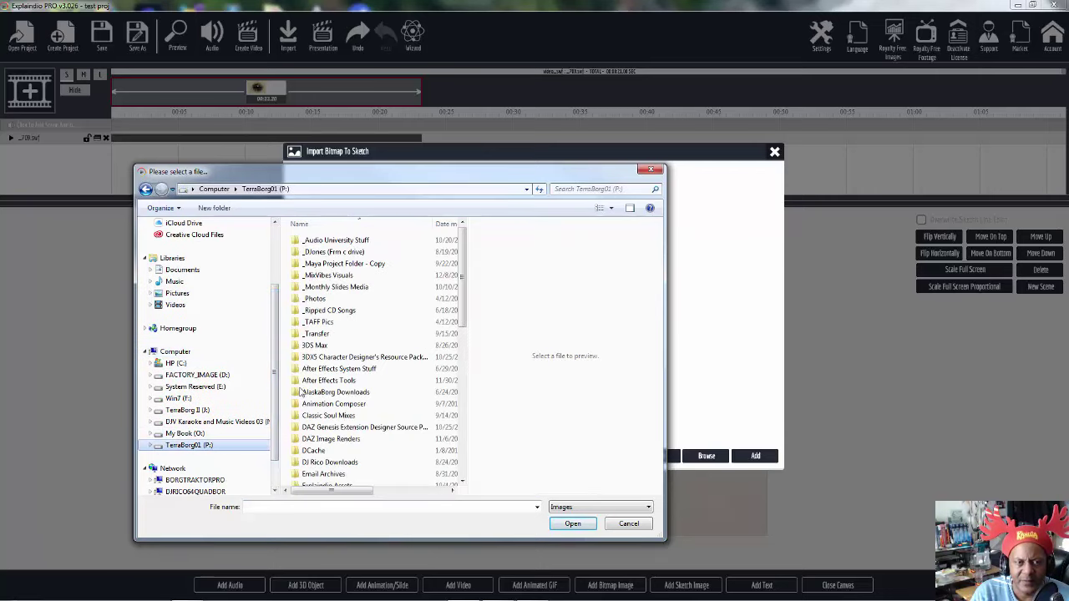
pyautogui.doubleClick(351, 288)
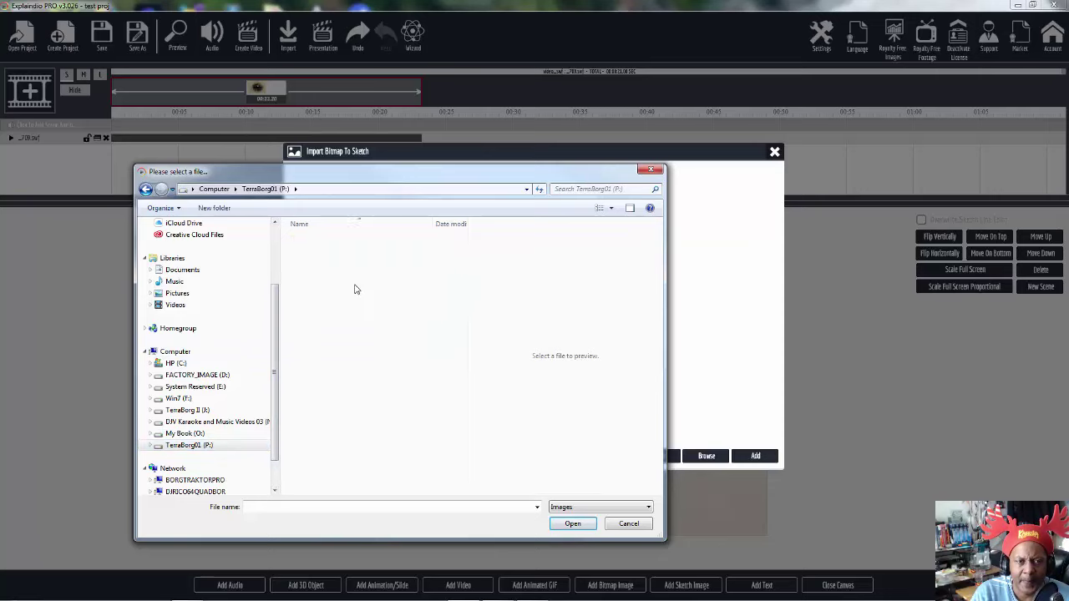
pyautogui.doubleClick(316, 254)
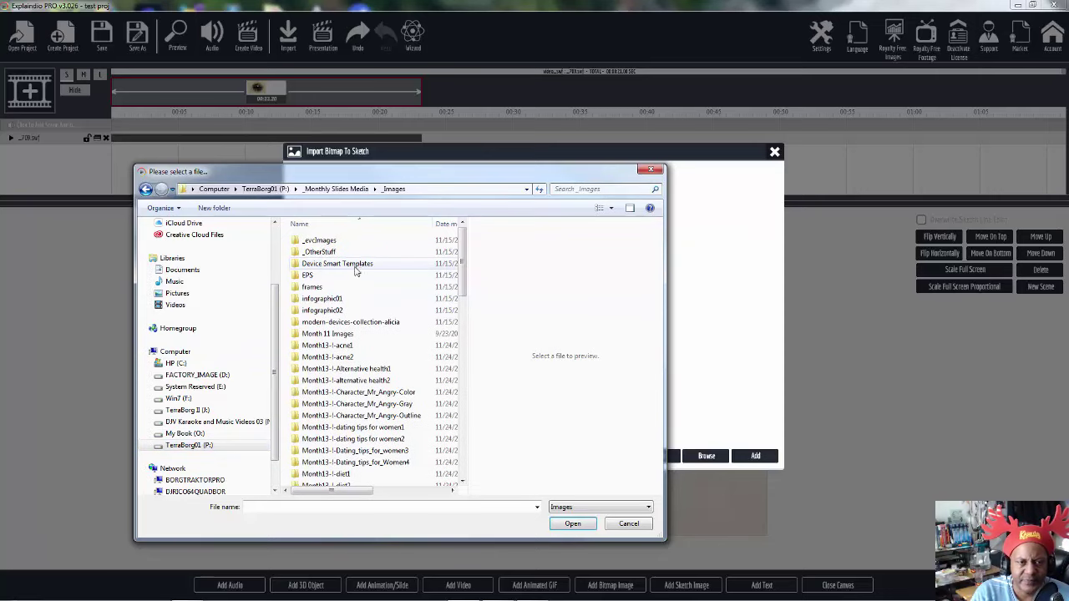
pyautogui.click(342, 334)
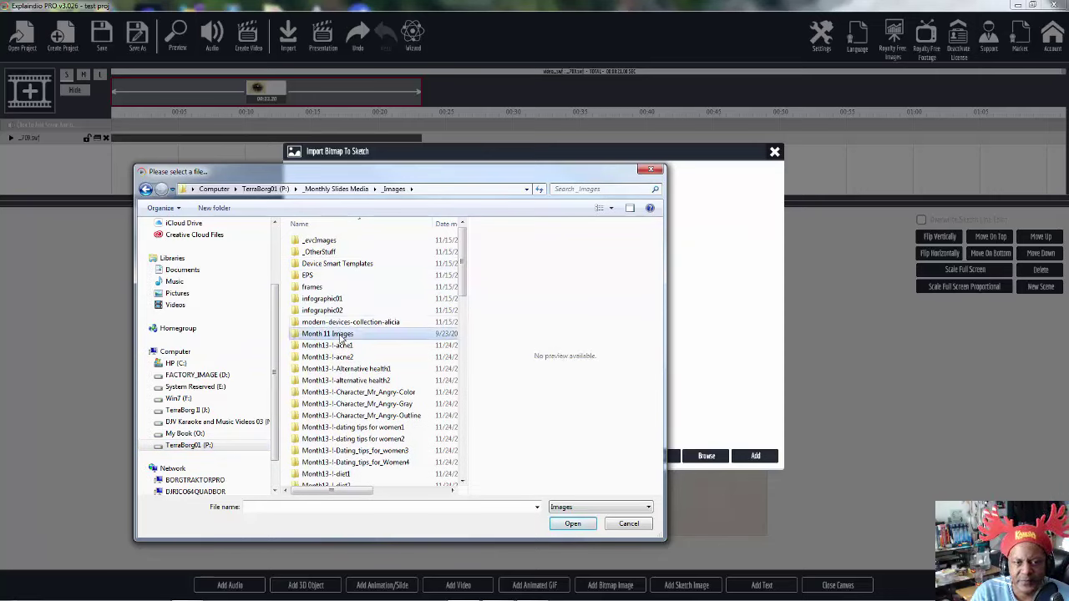
pyautogui.doubleClick(341, 334)
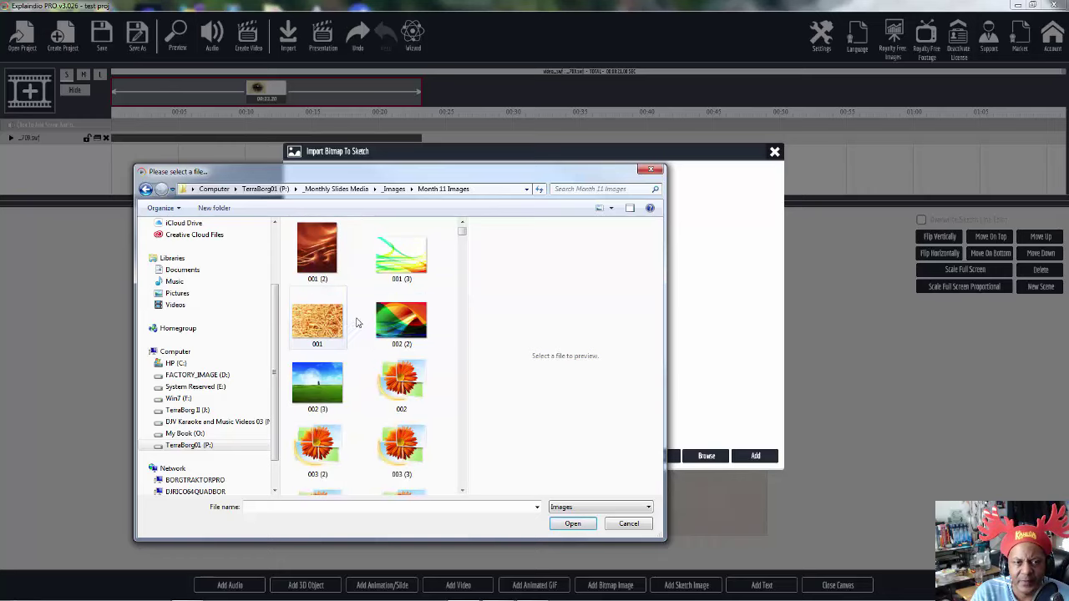
pyautogui.click(392, 451)
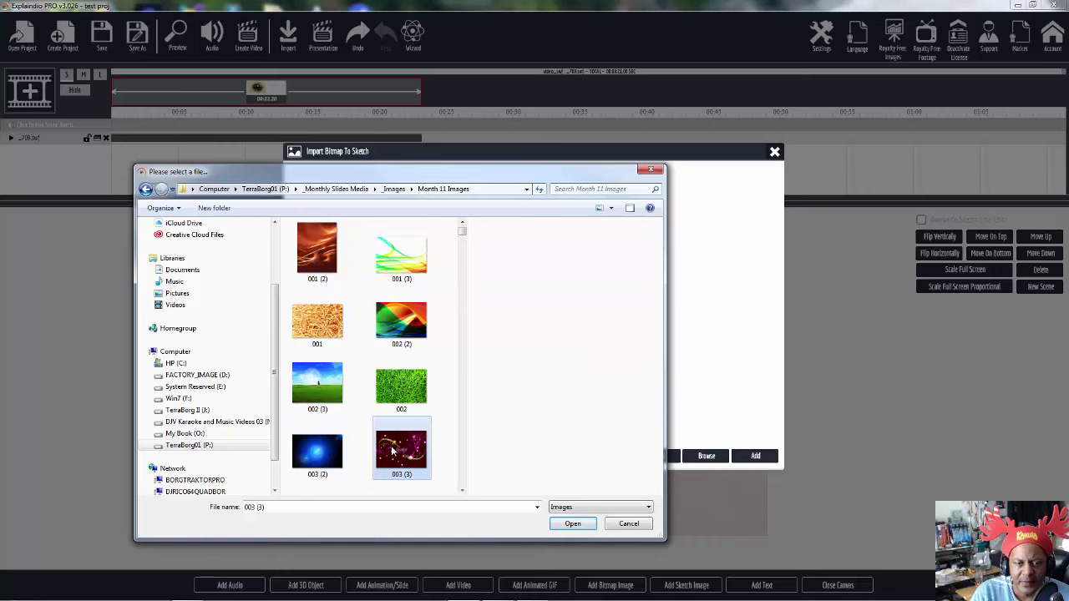
pyautogui.click(573, 524)
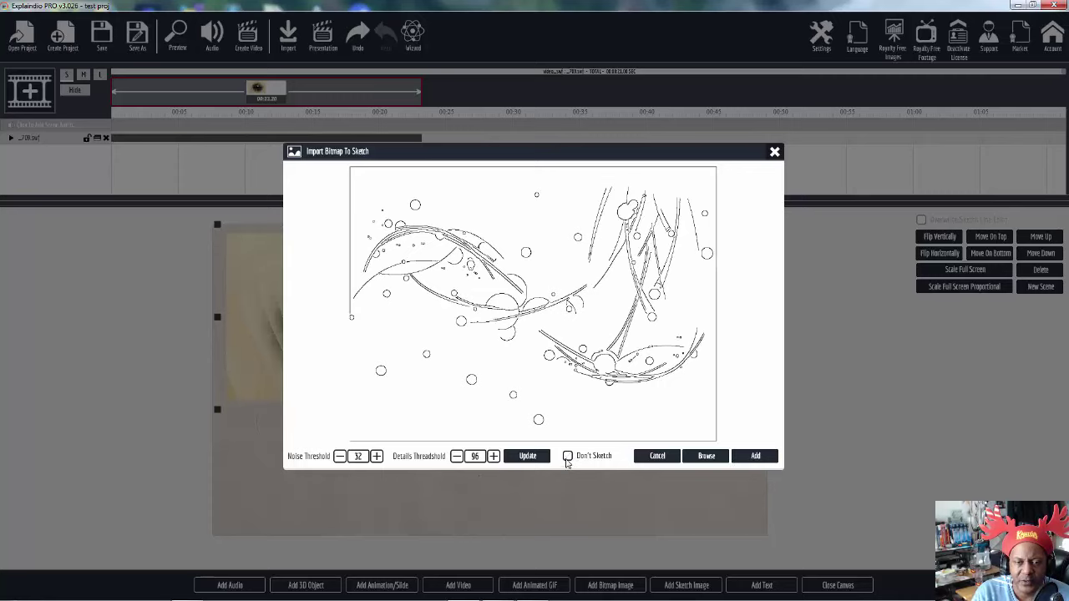
pyautogui.click(756, 461)
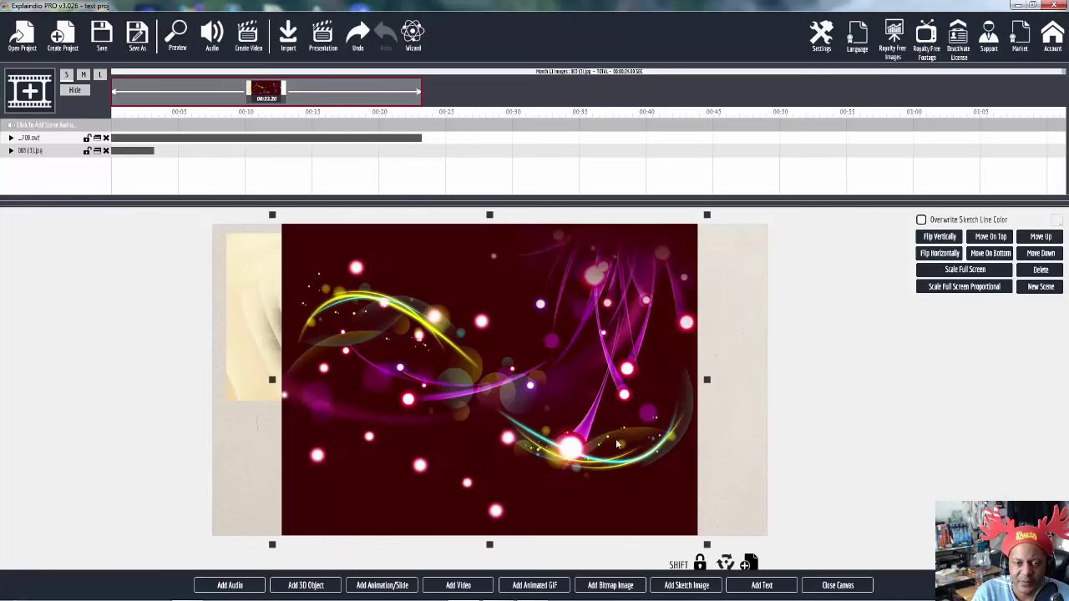
# Shrink the 003 (3) image to about half size and place it in the canvas's upper-right area beside the piano video
pyautogui.moveTo(707, 547); pyautogui.dragTo(506, 387)
pyautogui.moveTo(449, 354); pyautogui.dragTo(625, 359)
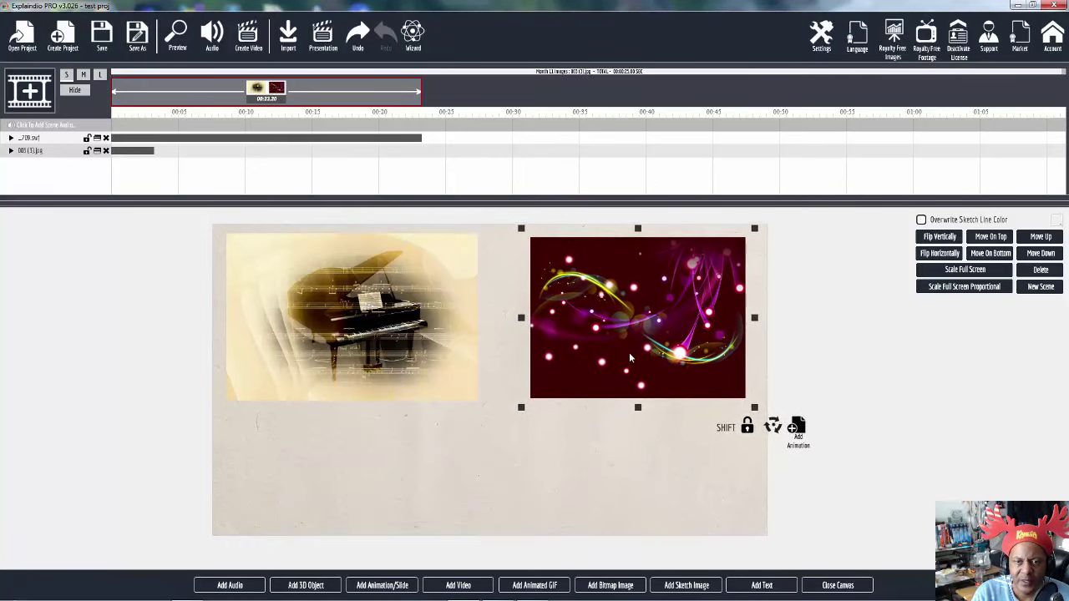
# Open the sketch image gallery and look through the sketch files on disk in Explaindio's svgs folder, including the Arrows1 subfolder
pyautogui.click(687, 586)
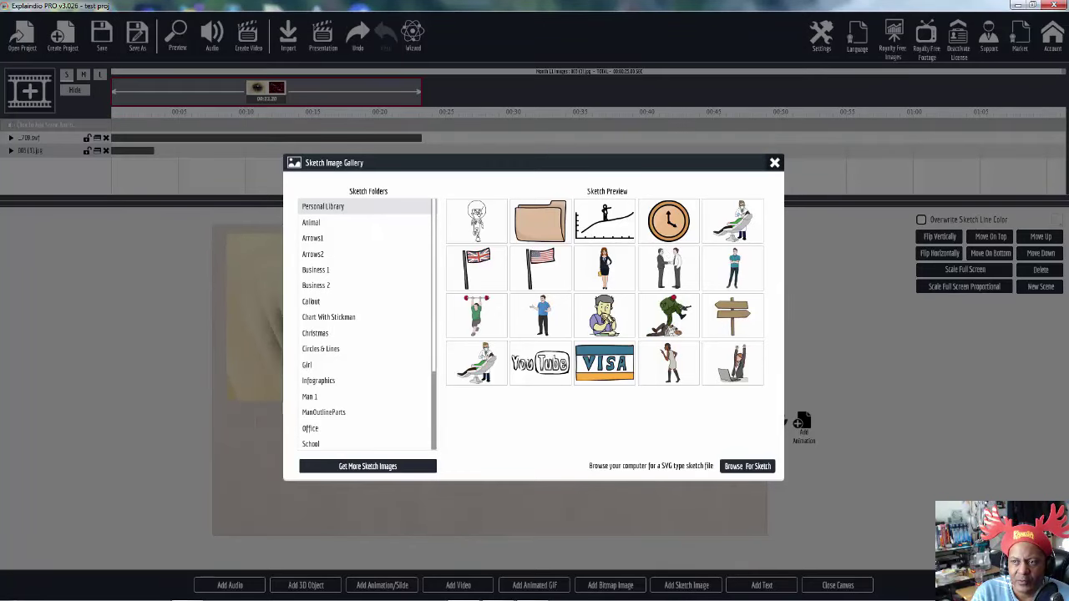
pyautogui.click(747, 466)
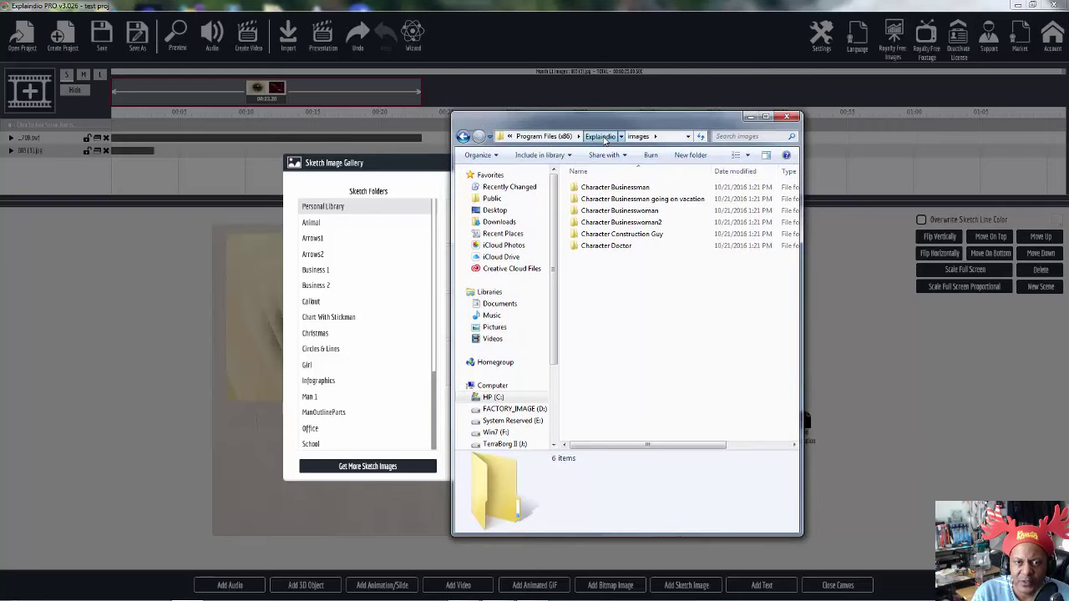
pyautogui.click(603, 137)
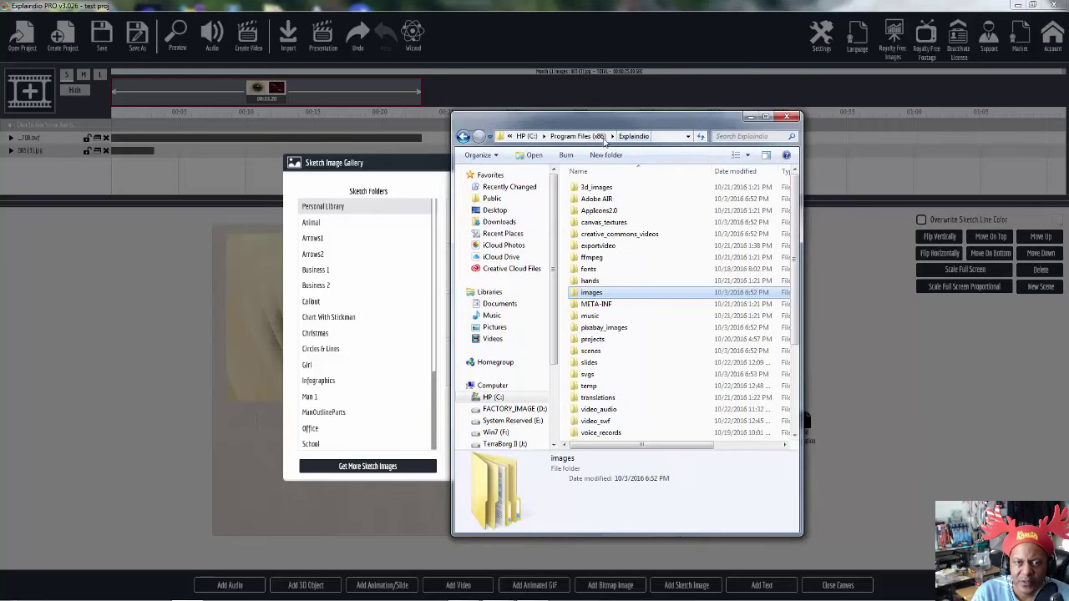
pyautogui.doubleClick(588, 375)
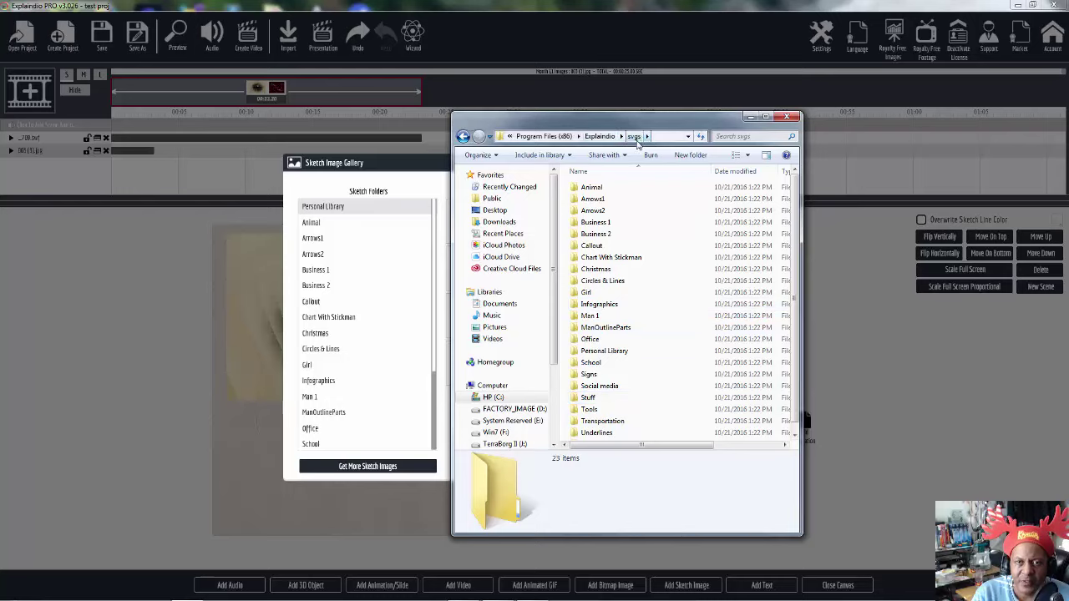
pyautogui.doubleClick(594, 201)
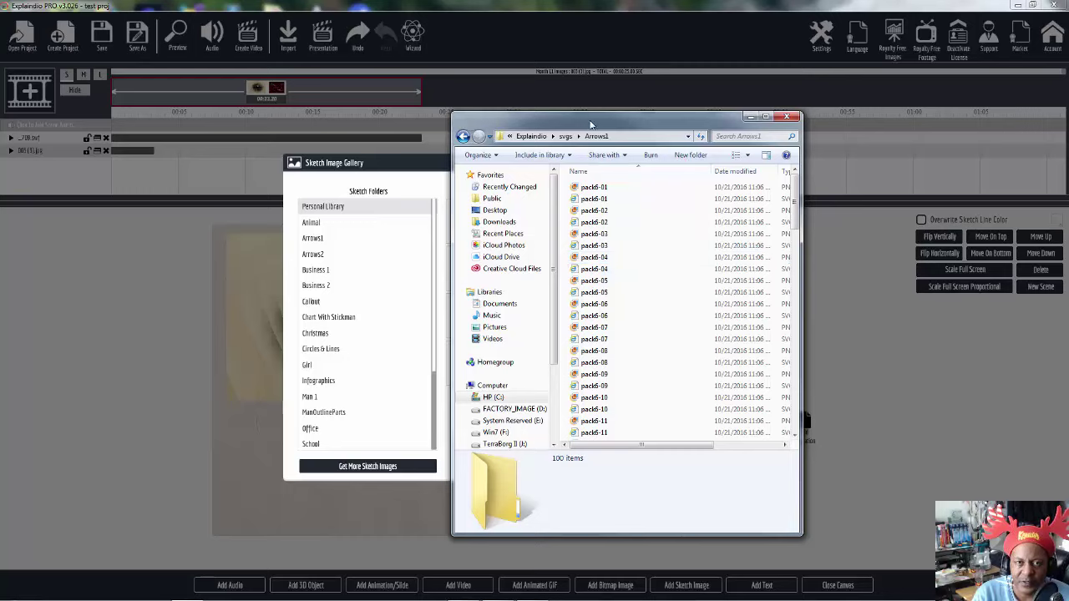
pyautogui.moveTo(598, 122); pyautogui.dragTo(719, 131)
pyautogui.click(802, 422)
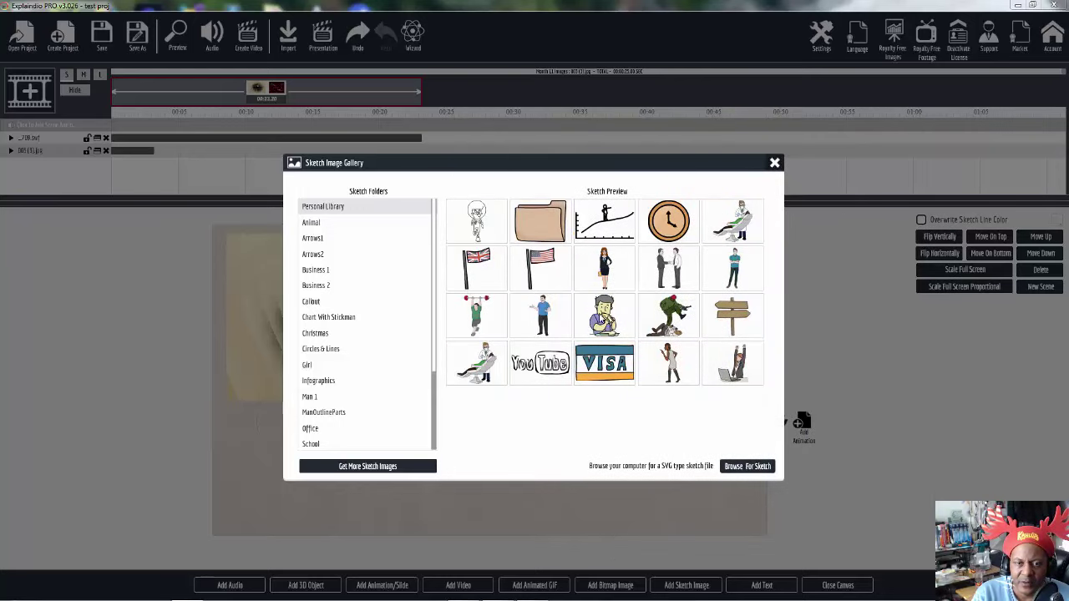
# Add the sketch of the man eating a sandwich from the Personal Library, enlarge it slightly and place it at the canvas's lower centre
pyautogui.click(603, 317)
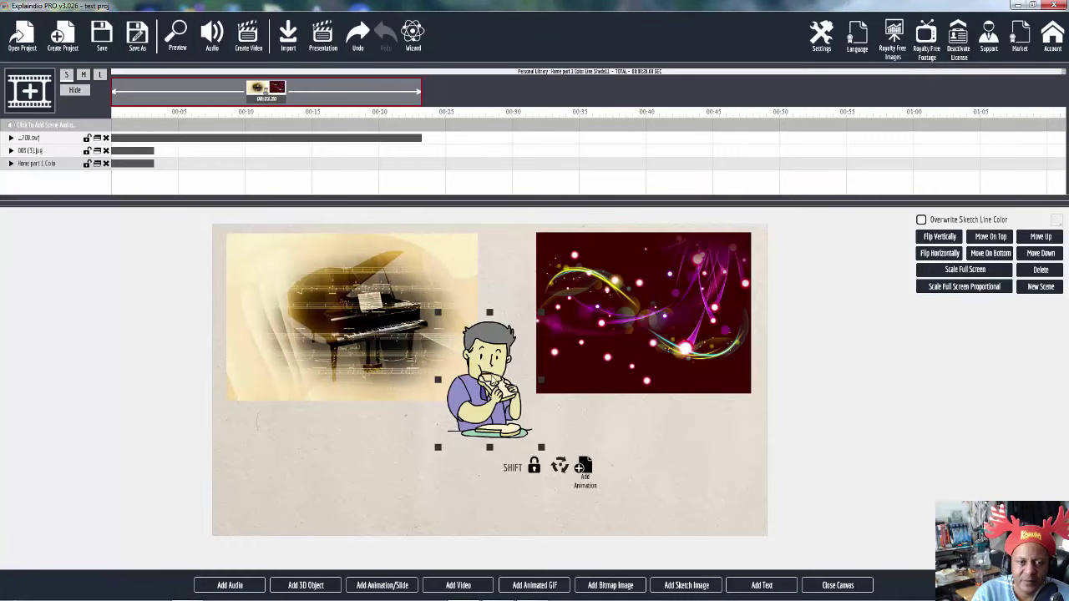
pyautogui.moveTo(500, 361); pyautogui.dragTo(526, 432)
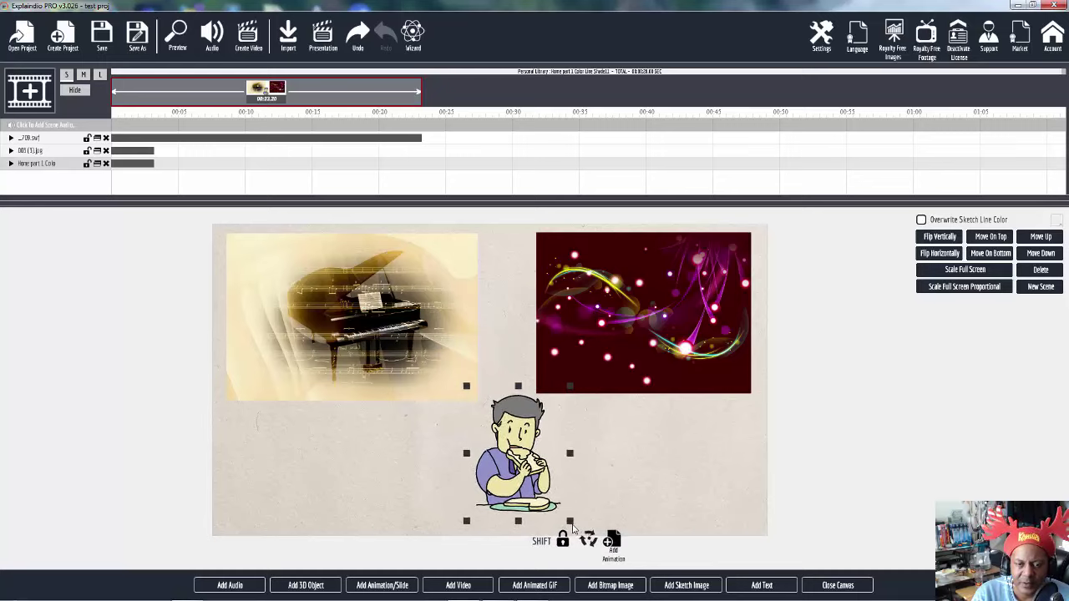
pyautogui.moveTo(468, 388)
pyautogui.mouseDown()
pyautogui.moveTo(418, 351)
pyautogui.moveTo(452, 388)
pyautogui.mouseUp()
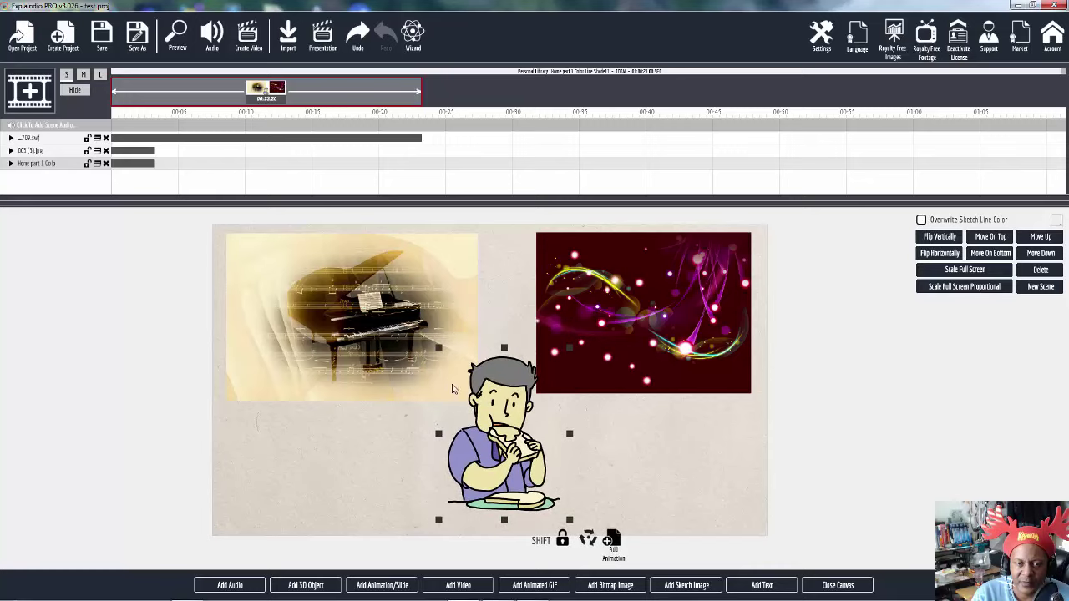
pyautogui.moveTo(392, 430)
pyautogui.mouseDown()
pyautogui.moveTo(343, 399)
pyautogui.moveTo(464, 422)
pyautogui.mouseUp()
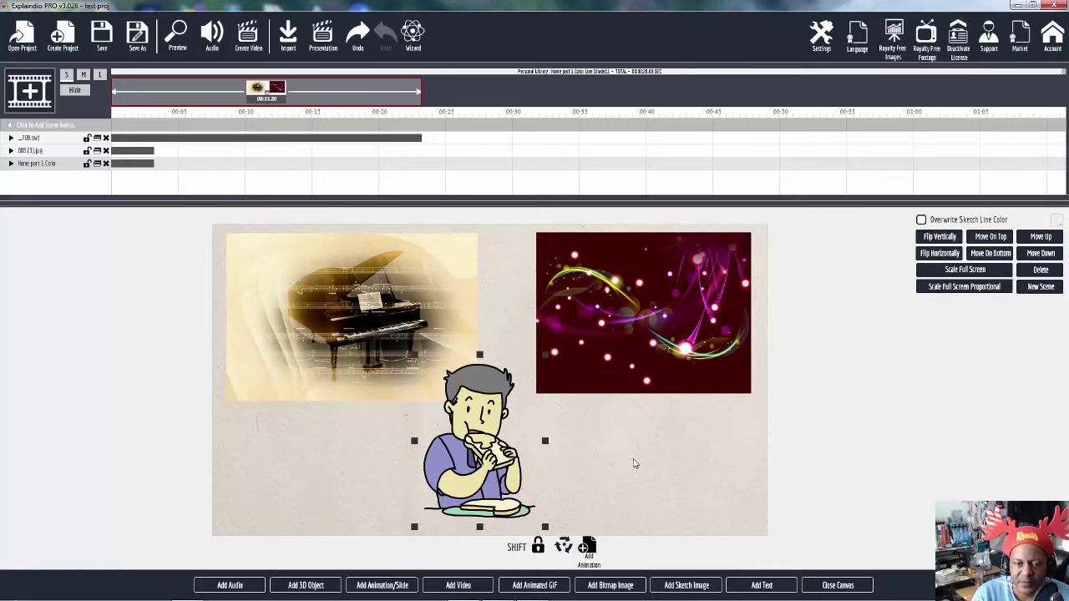
# Close the canvas and stagger the timeline clips so the 003 (3) image starts at about 4 seconds and the sketch at about 7 seconds
pyautogui.click(837, 586)
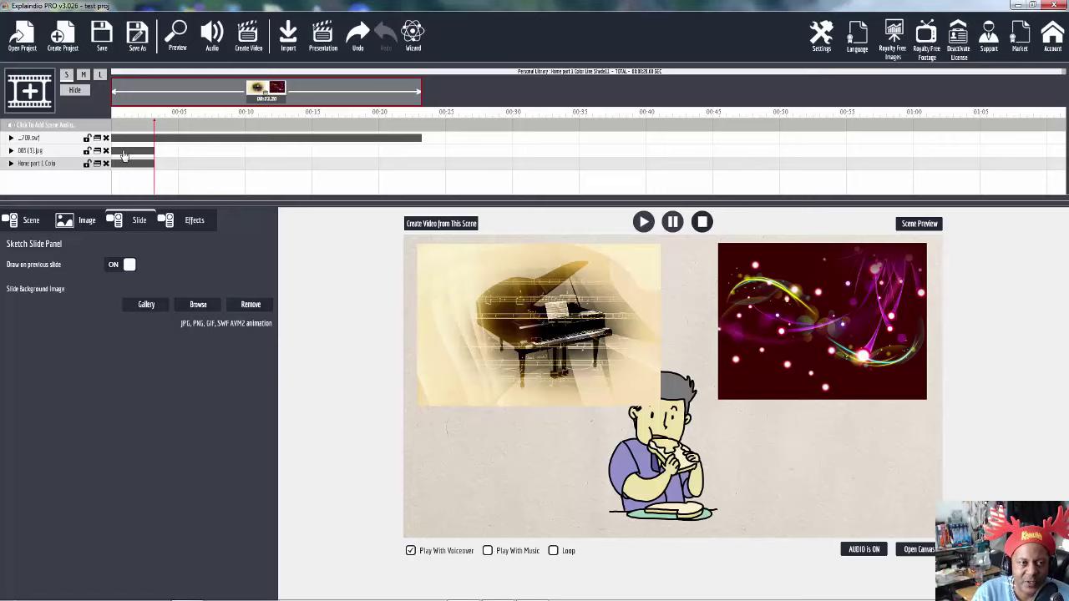
pyautogui.moveTo(123, 156); pyautogui.dragTo(212, 171)
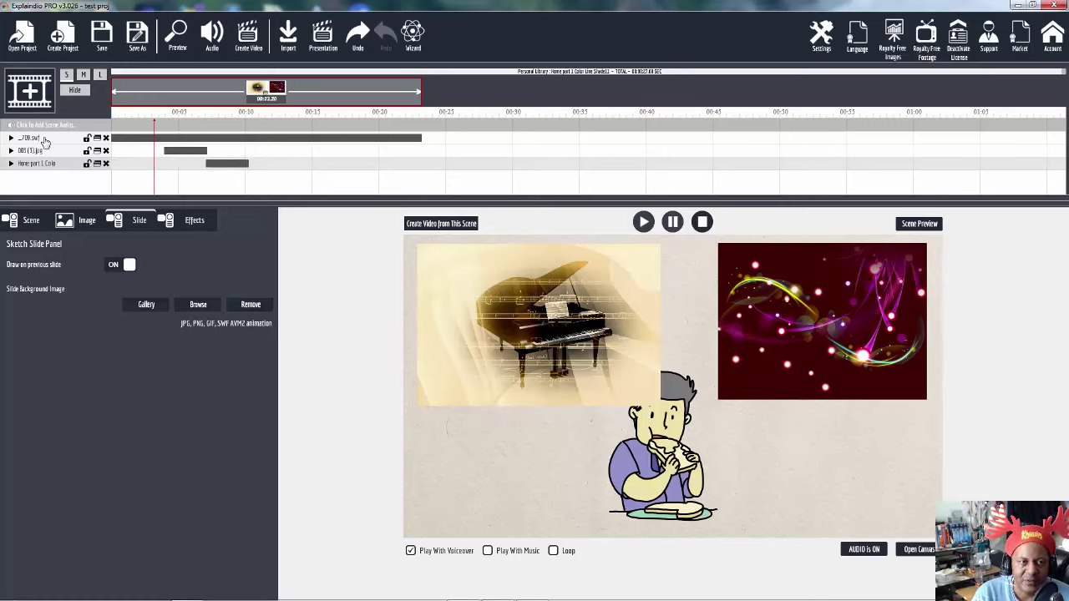
# Check the slide settings of the _709 video and the 003 (3) image, and watch the scene preview
pyautogui.click(44, 140)
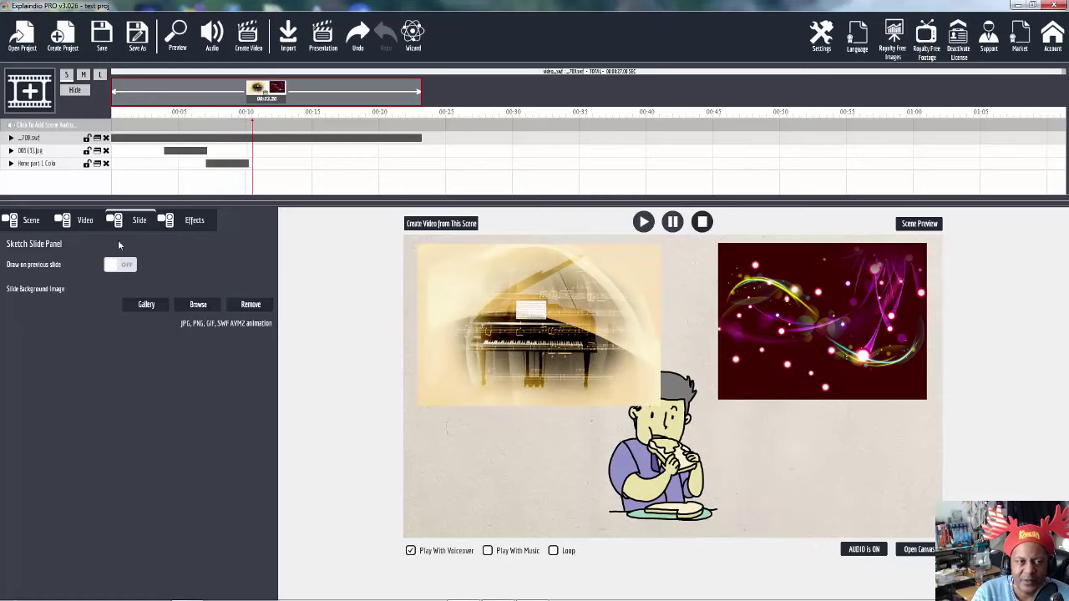
pyautogui.click(39, 154)
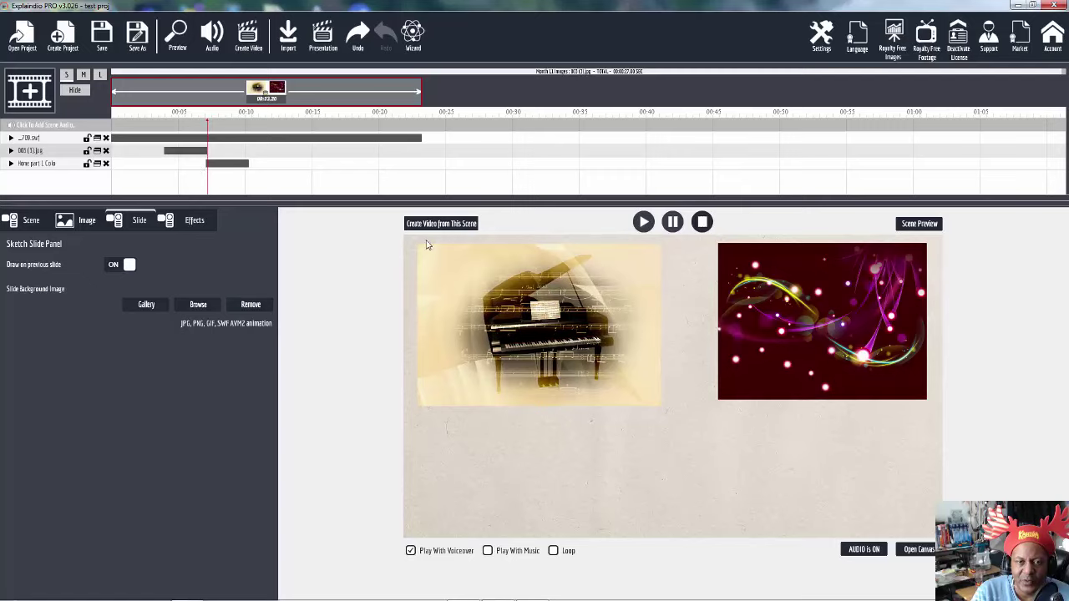
pyautogui.click(920, 224)
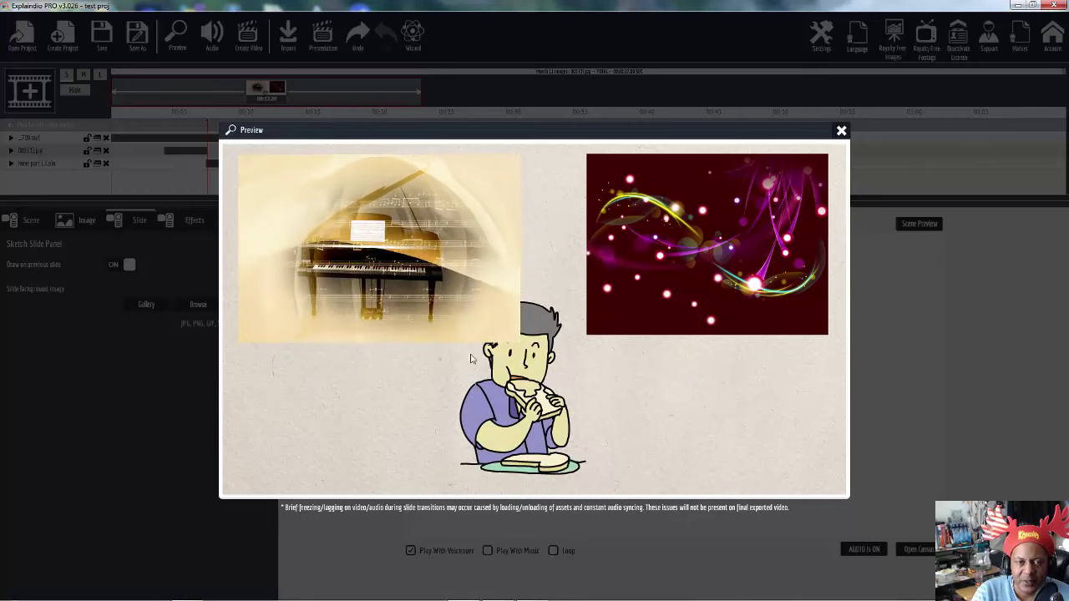
pyautogui.click(841, 130)
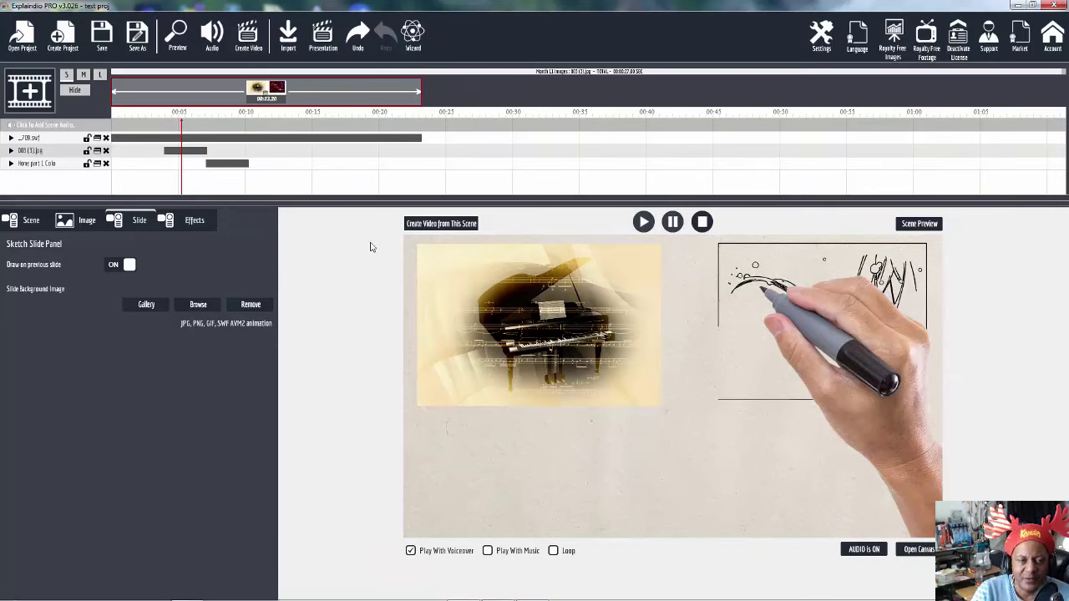
# Reopen the canvas and add the 3D object video_man_zoom_in_closer_to_see.zf3d from the 3d_images folder at the canvas centre
pyautogui.click(919, 549)
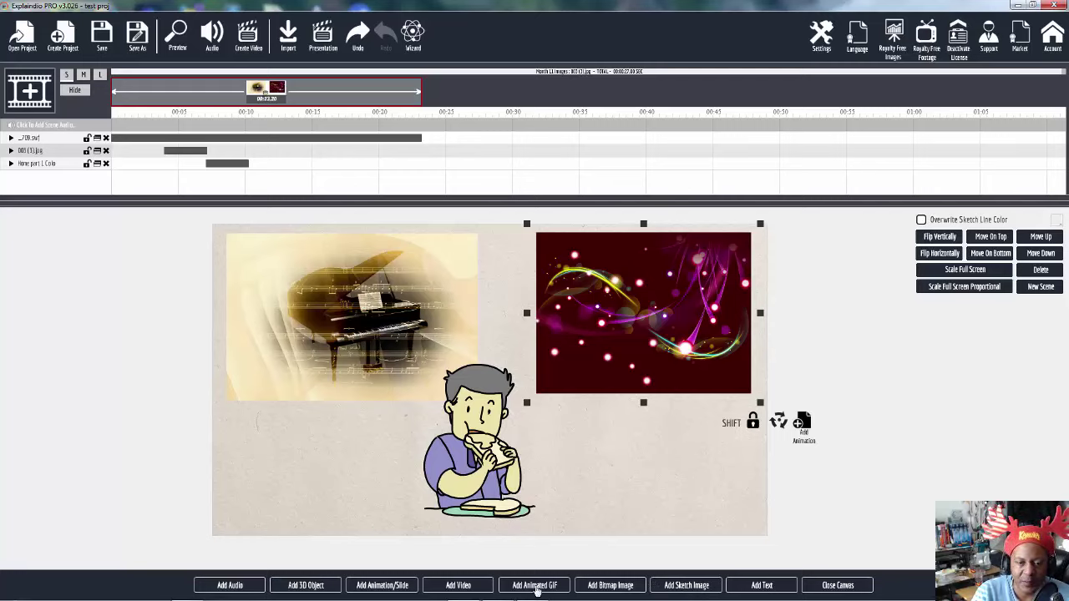
pyautogui.click(384, 587)
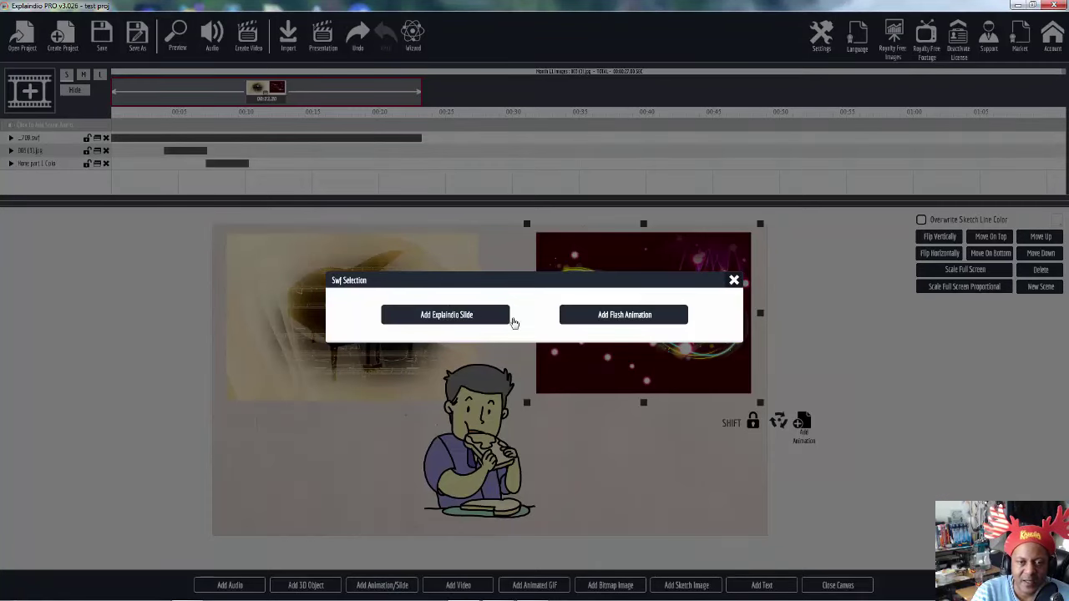
pyautogui.click(735, 281)
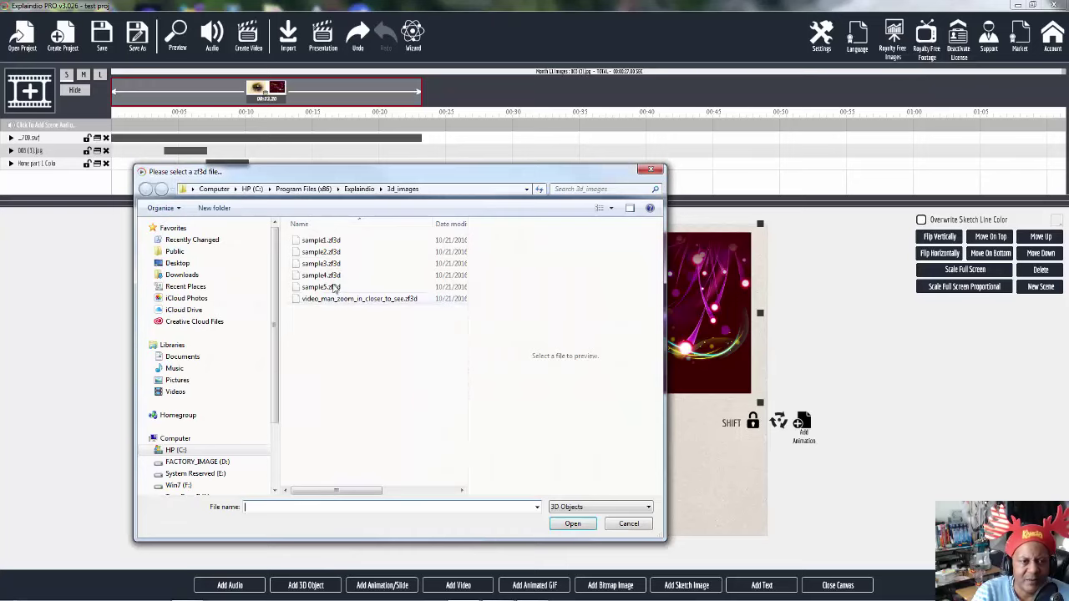
pyautogui.click(326, 240)
pyautogui.click(346, 300)
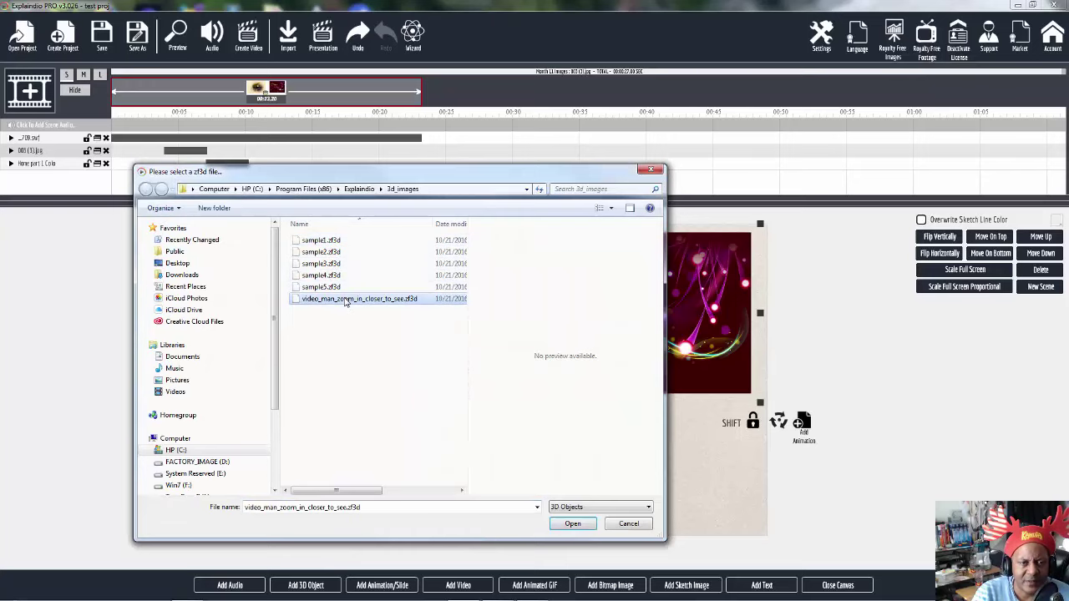
pyautogui.click(573, 525)
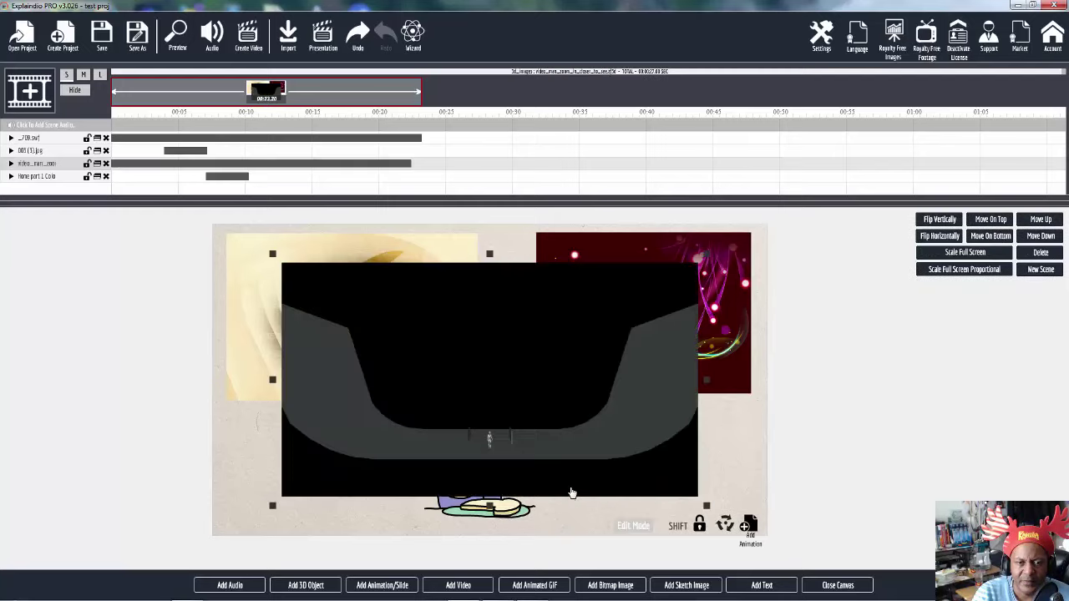
pyautogui.moveTo(523, 391)
pyautogui.mouseDown()
pyautogui.moveTo(501, 351)
pyautogui.moveTo(509, 375)
pyautogui.moveTo(499, 381)
pyautogui.moveTo(524, 395)
pyautogui.mouseUp()
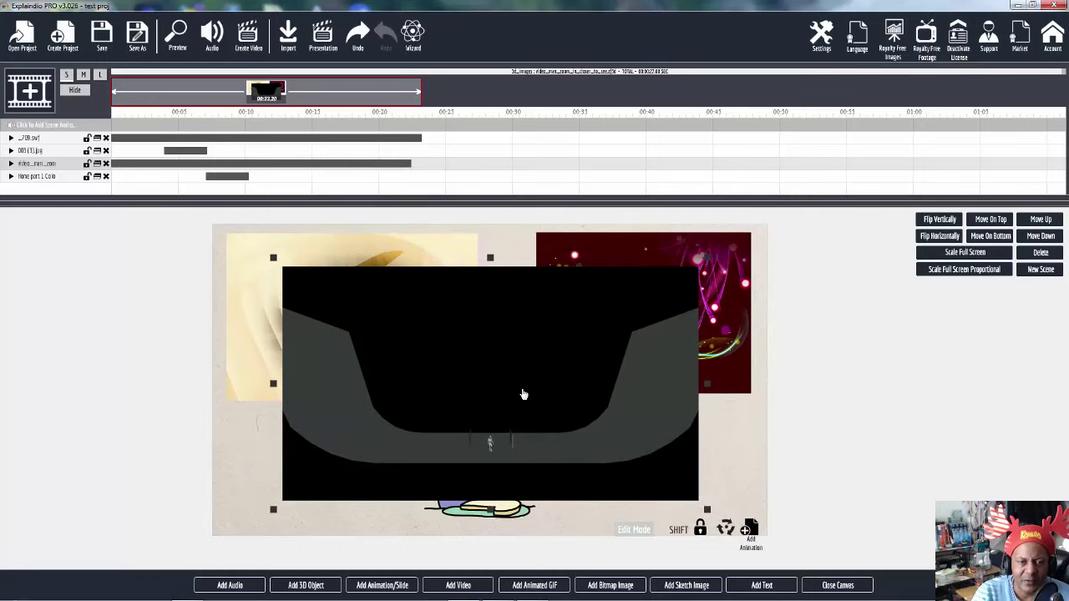
# View the 3D object outside the canvas, return to the canvas and delete the object from the scene
pyautogui.click(838, 585)
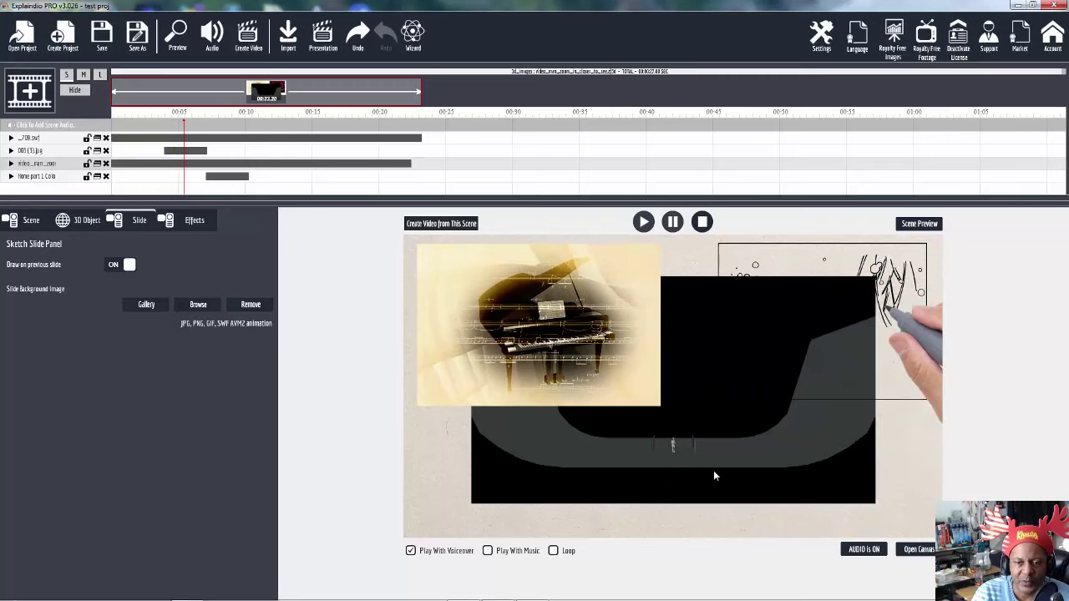
pyautogui.click(917, 550)
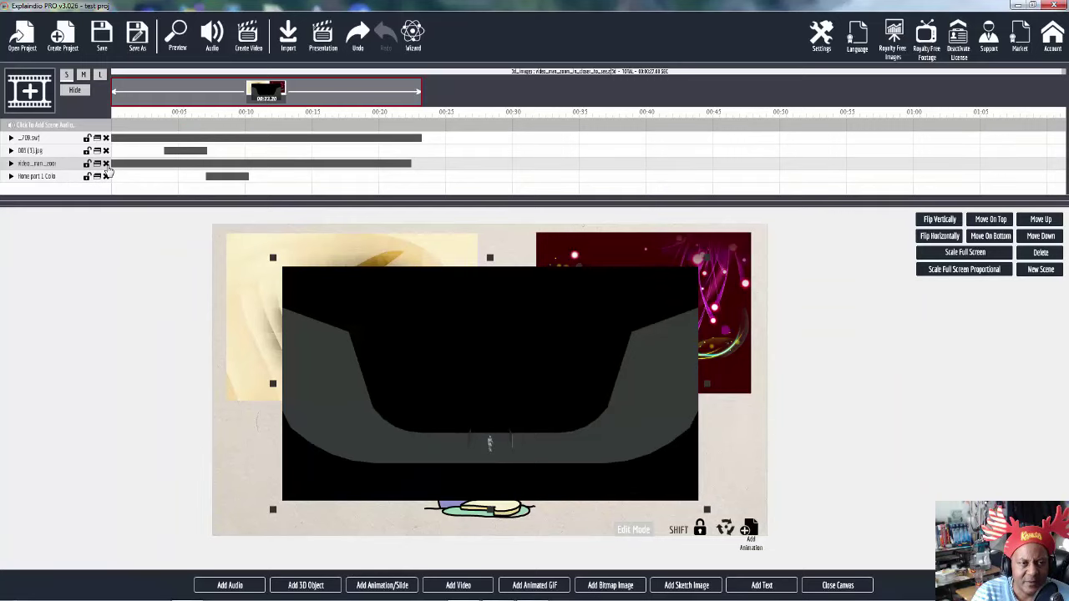
pyautogui.click(107, 164)
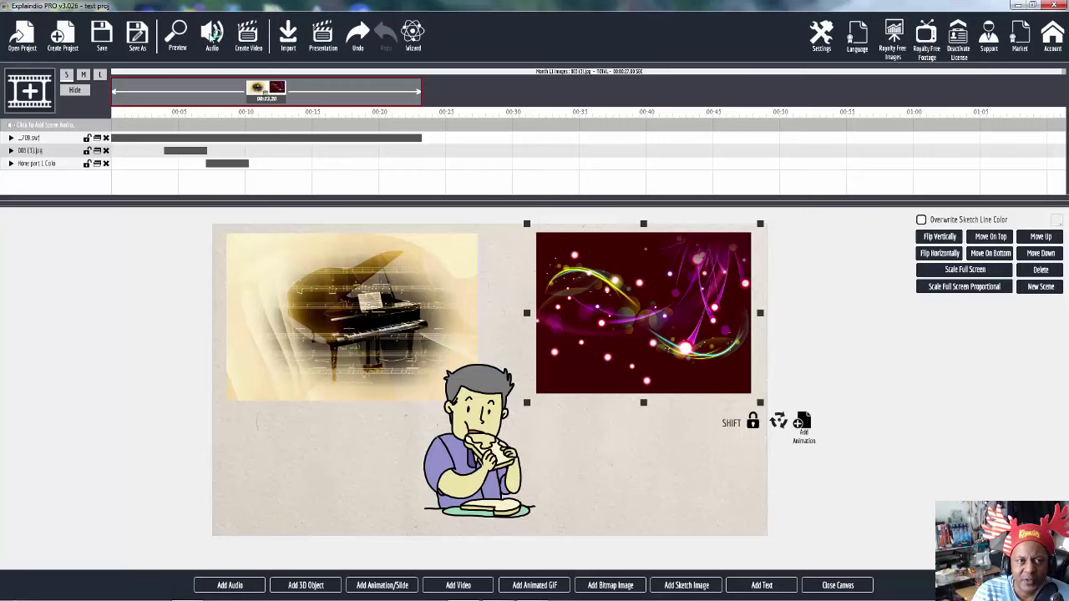
# Open the sound settings and examine the voice options and microphone recorder, leaving the voice track disabled
pyautogui.click(212, 33)
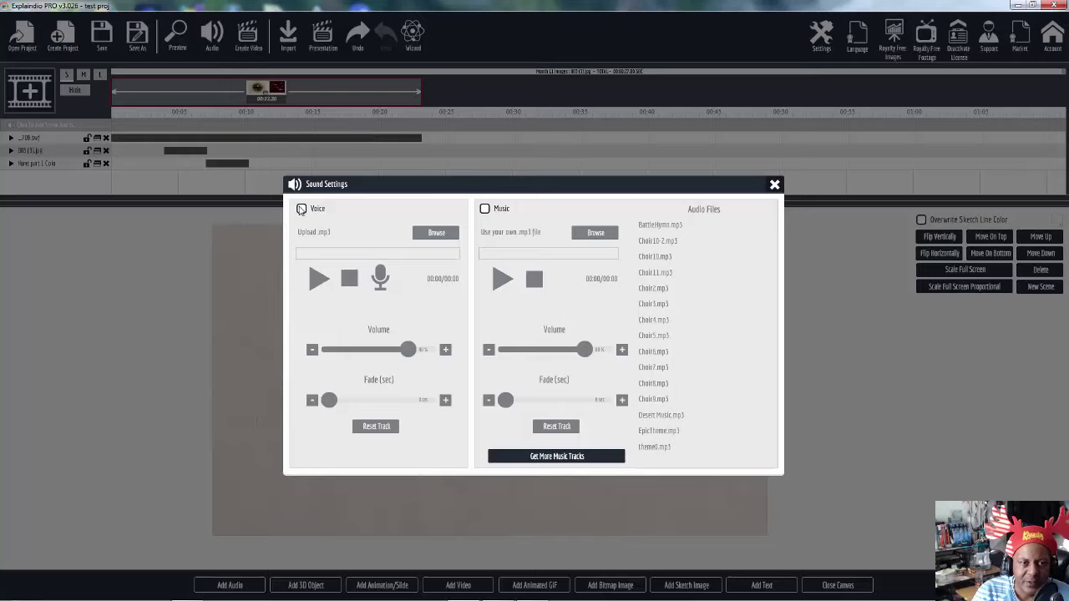
pyautogui.click(302, 209)
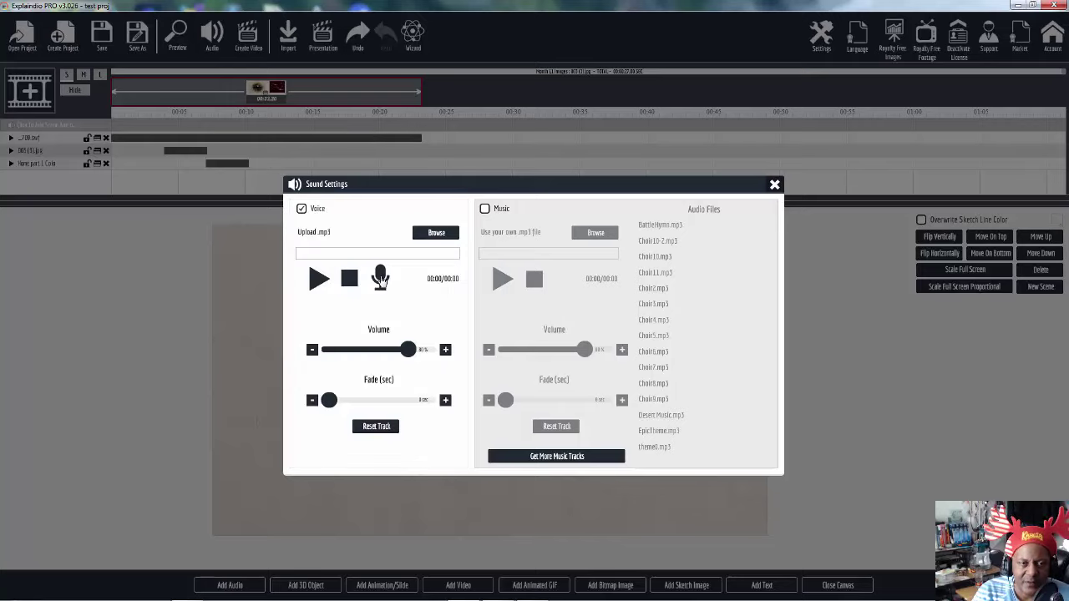
pyautogui.click(380, 279)
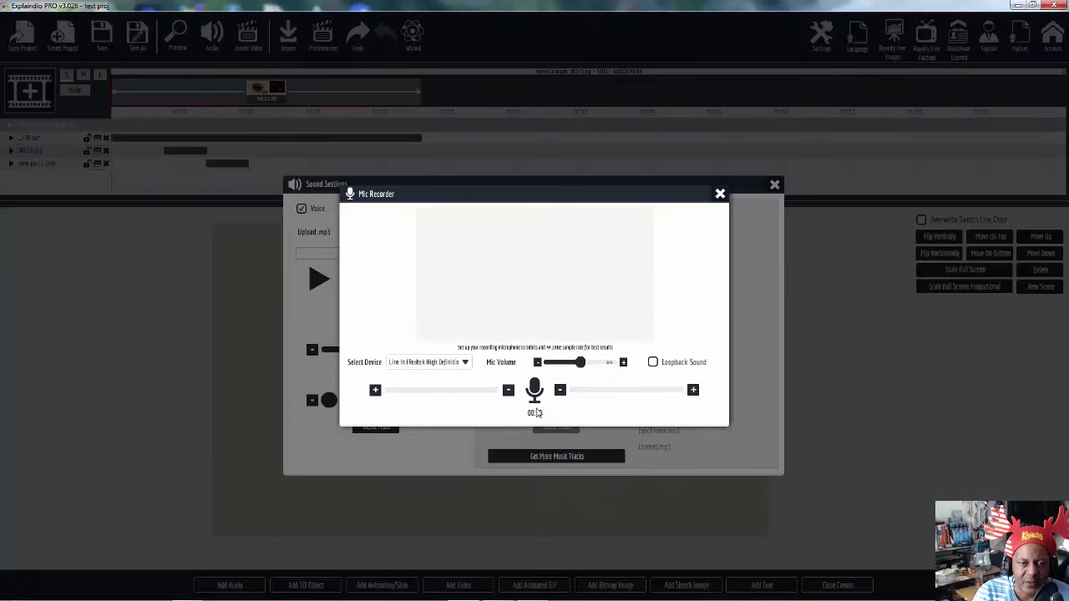
pyautogui.click(720, 196)
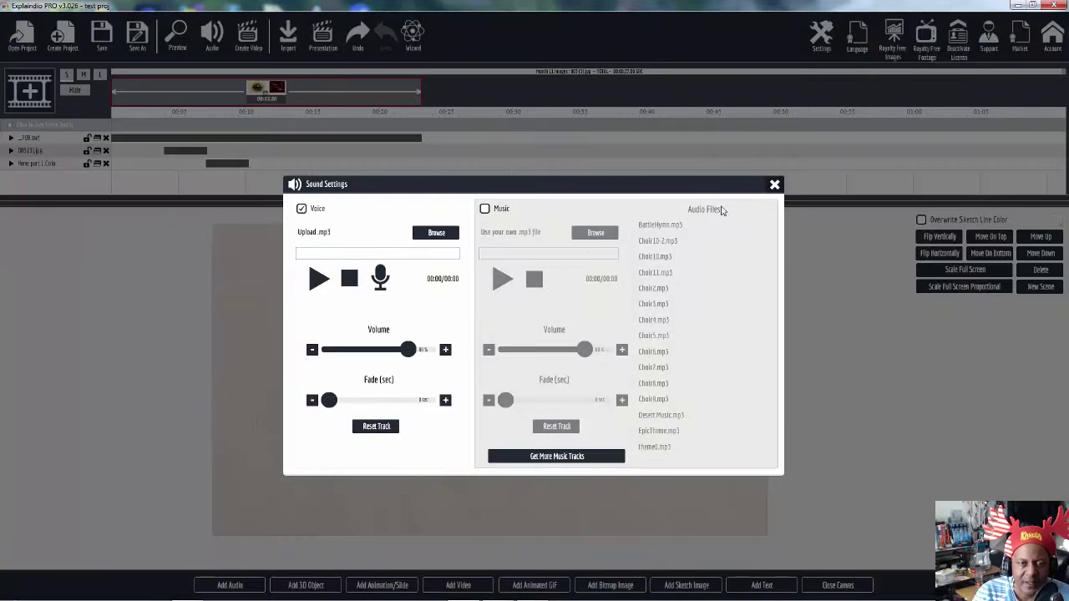
pyautogui.click(303, 210)
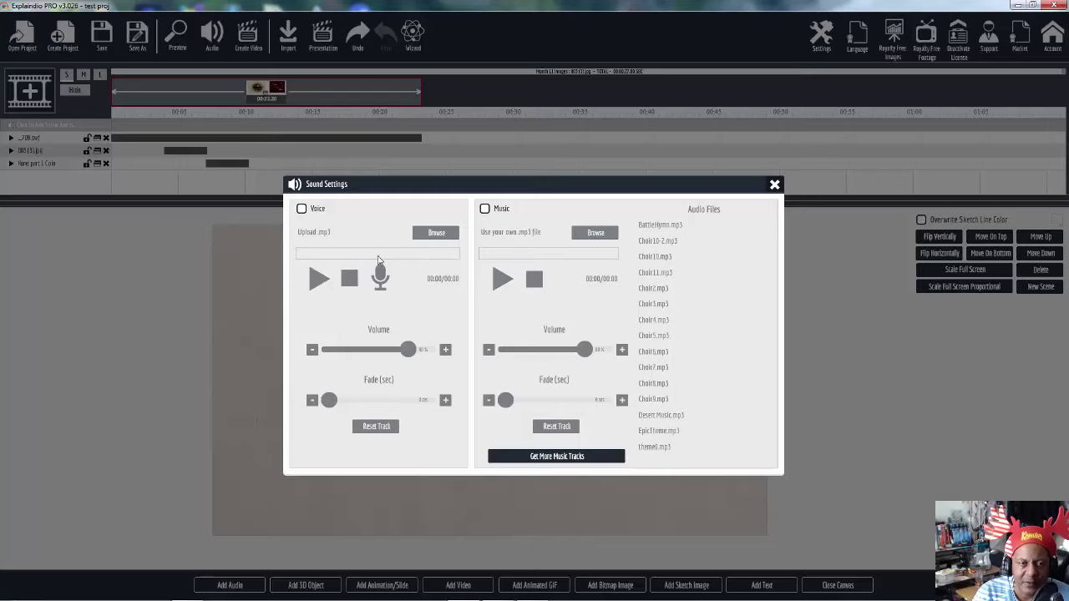
# Enable the music track, audition several bundled tracks including Choir2, Desert Music and theme0, and leave Choir11.mp3 selected
pyautogui.click(484, 208)
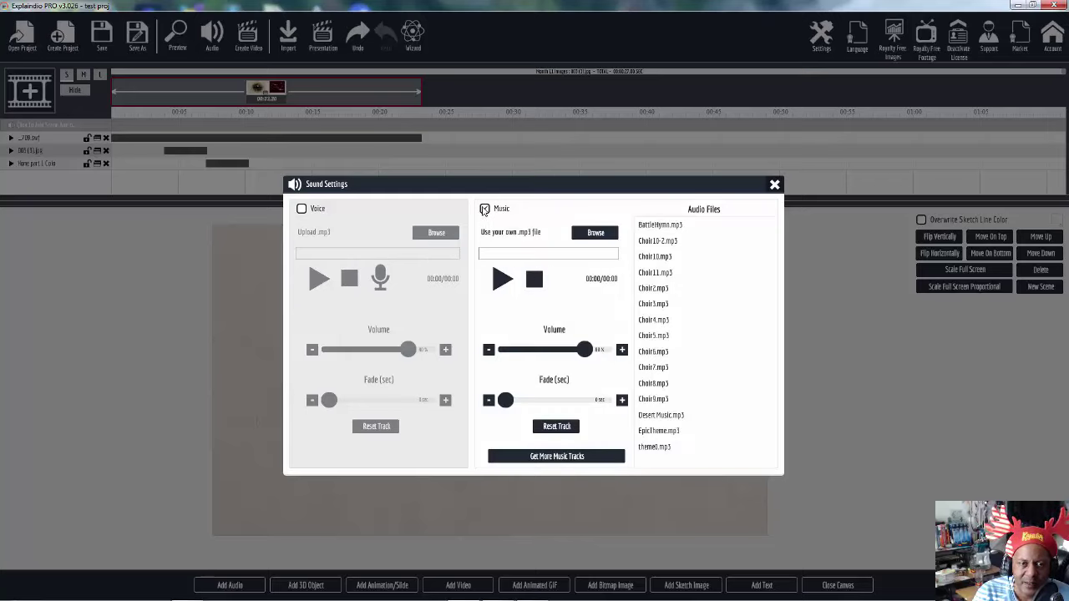
pyautogui.click(485, 209)
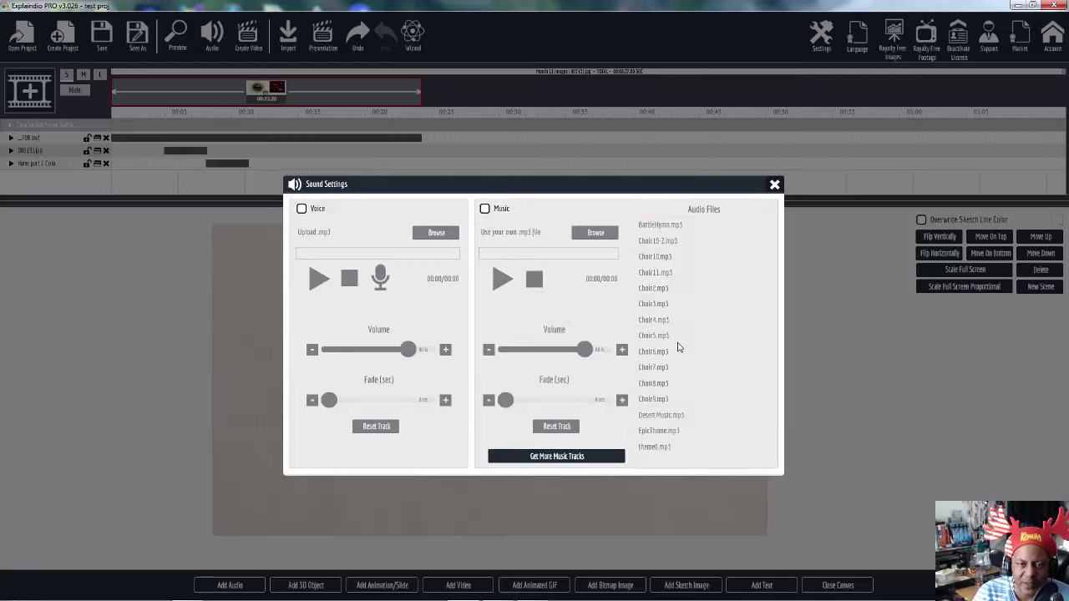
pyautogui.click(489, 212)
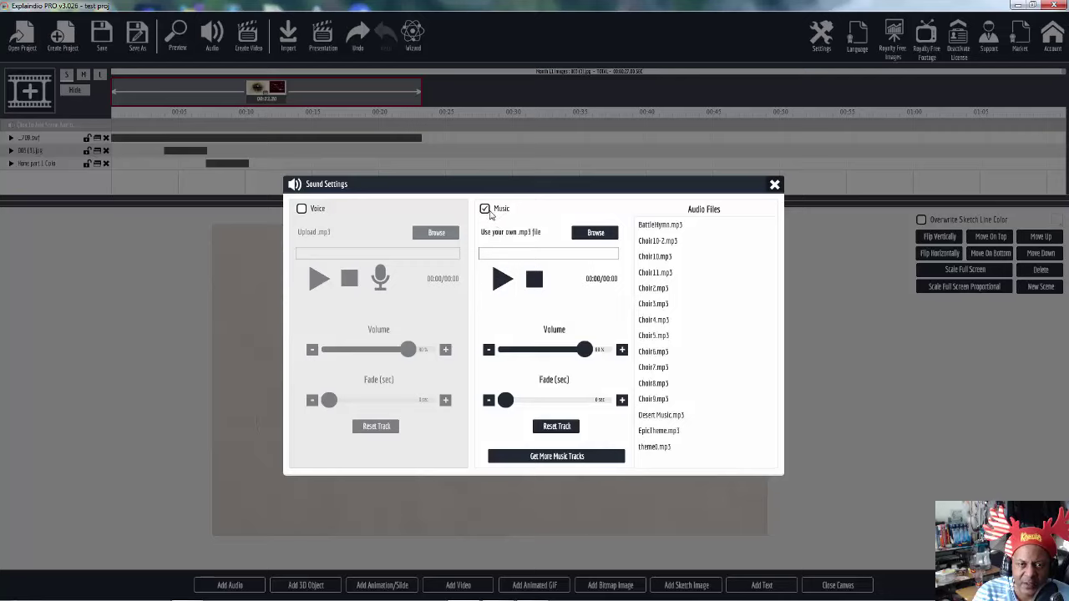
pyautogui.click(655, 289)
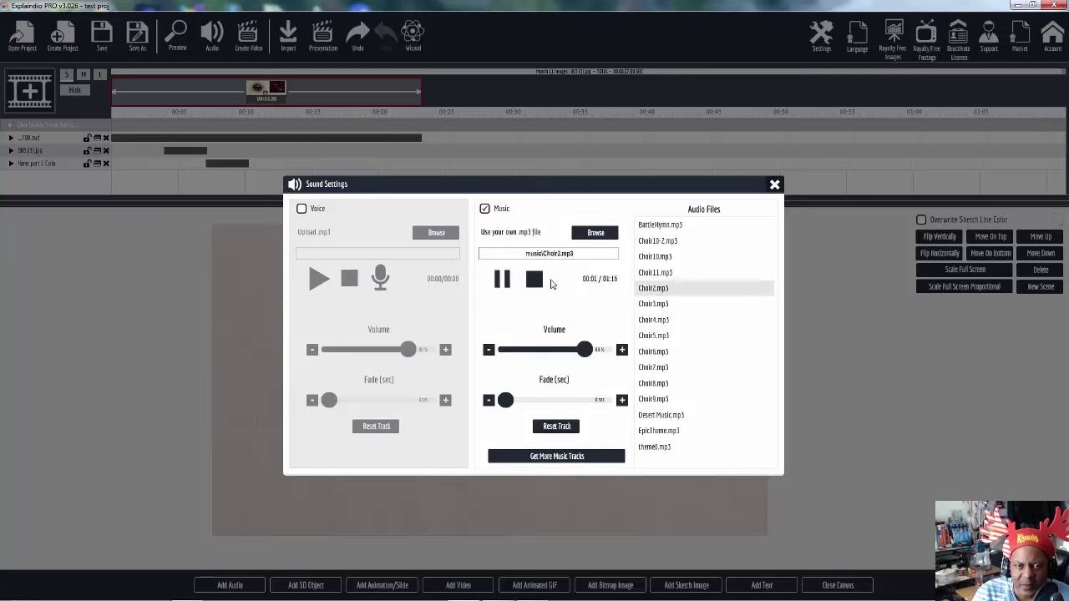
pyautogui.click(654, 324)
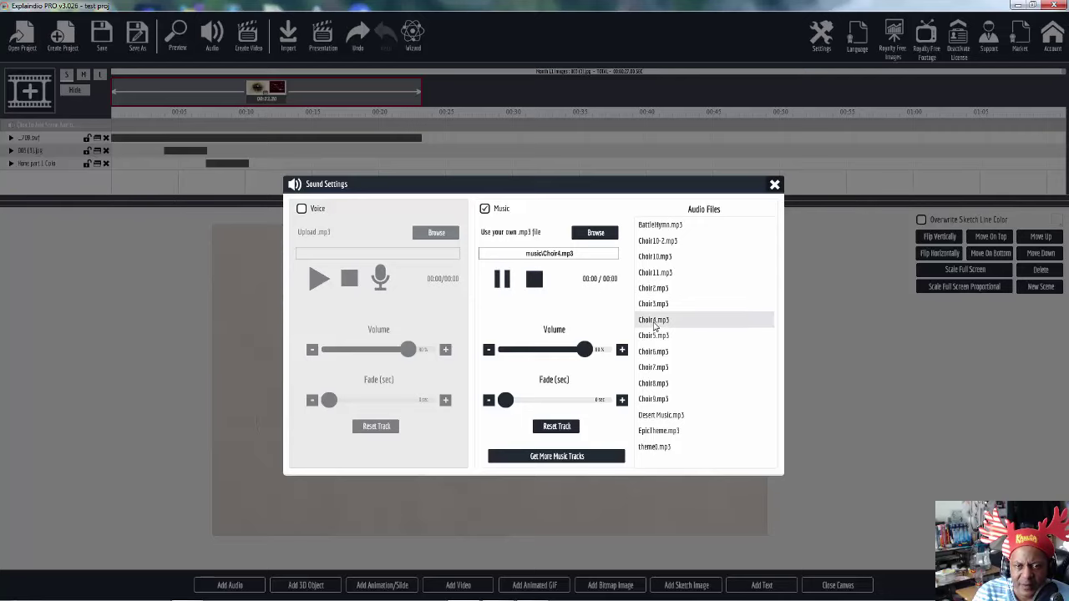
pyautogui.click(665, 417)
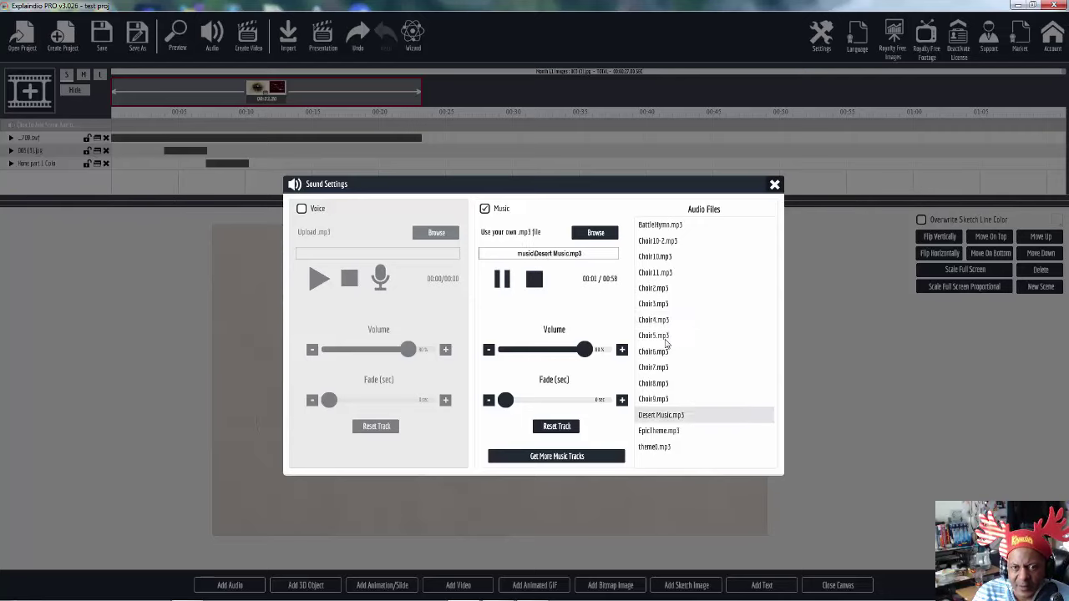
pyautogui.click(657, 241)
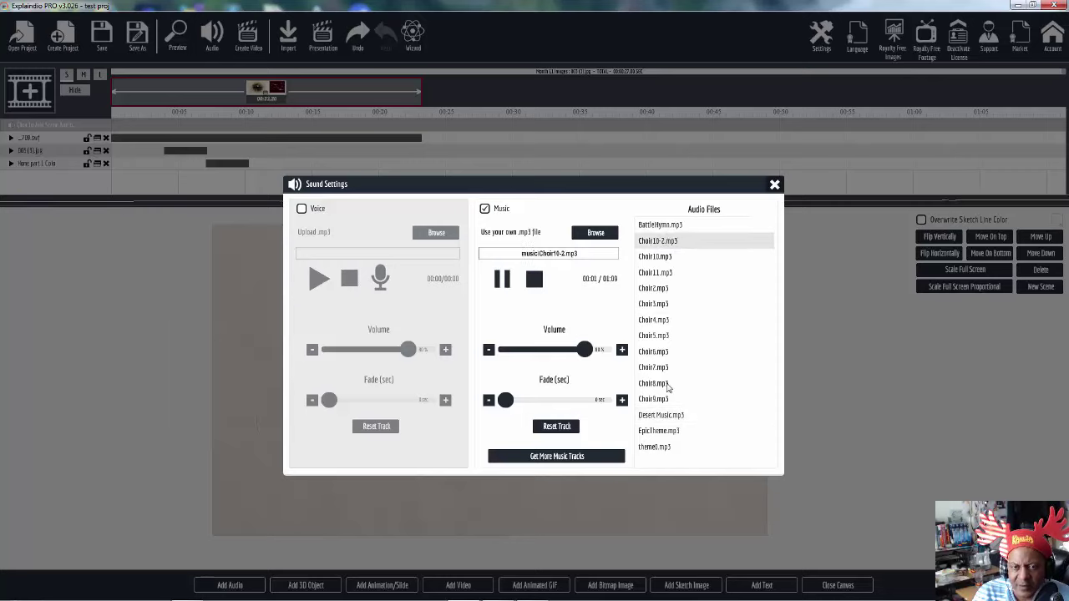
pyautogui.click(662, 430)
pyautogui.click(666, 449)
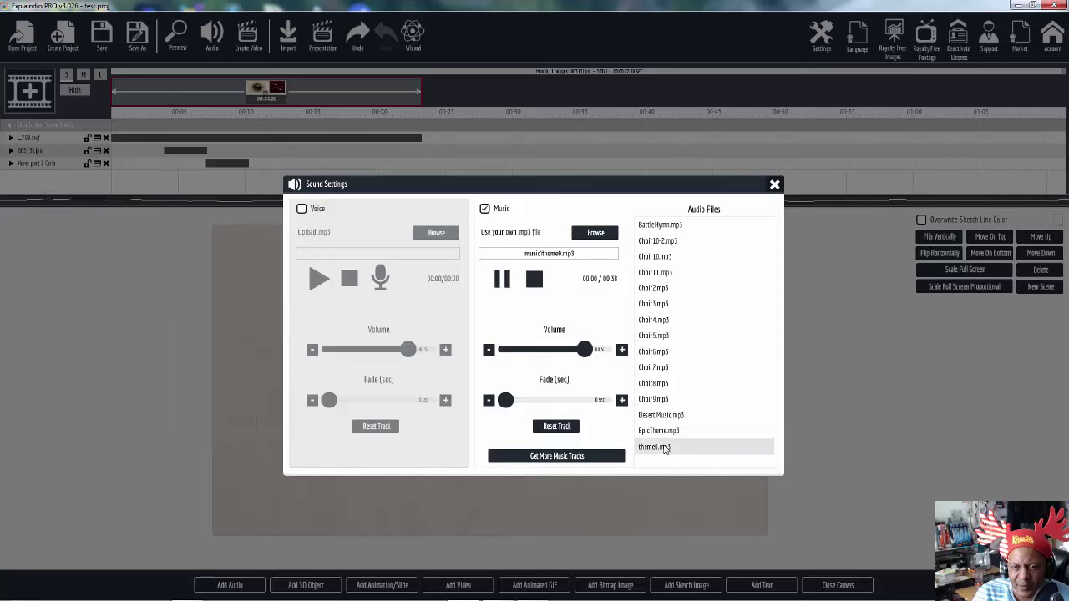
pyautogui.click(654, 272)
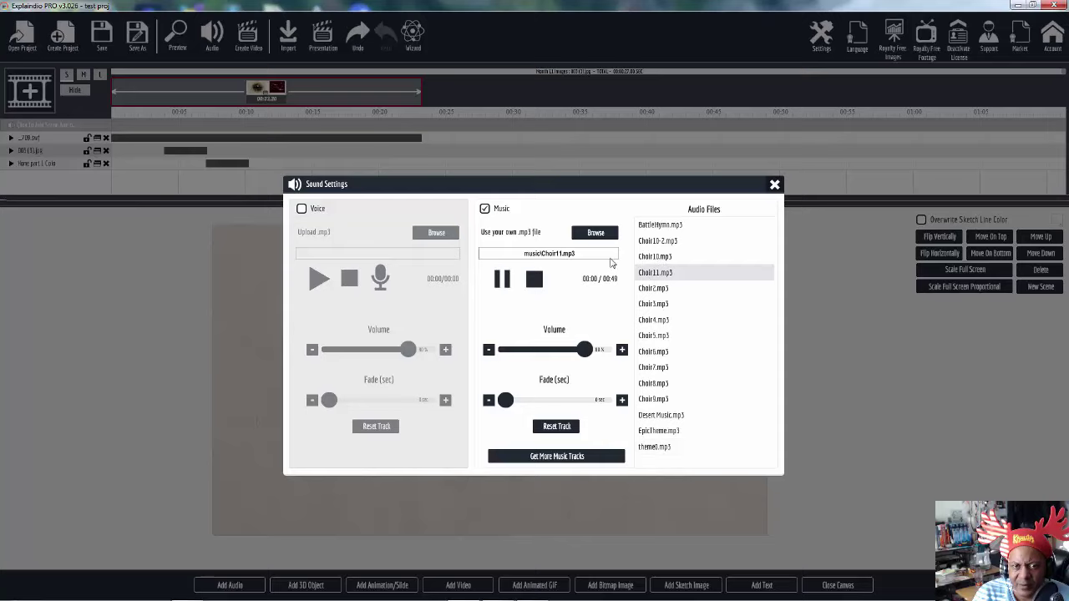
pyautogui.click(535, 281)
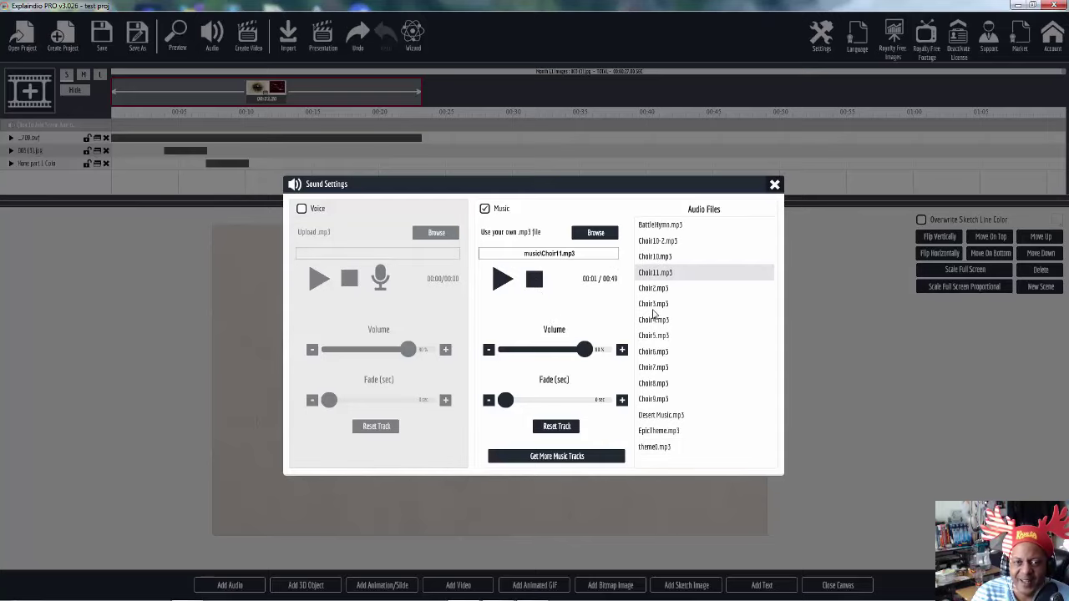
pyautogui.click(774, 186)
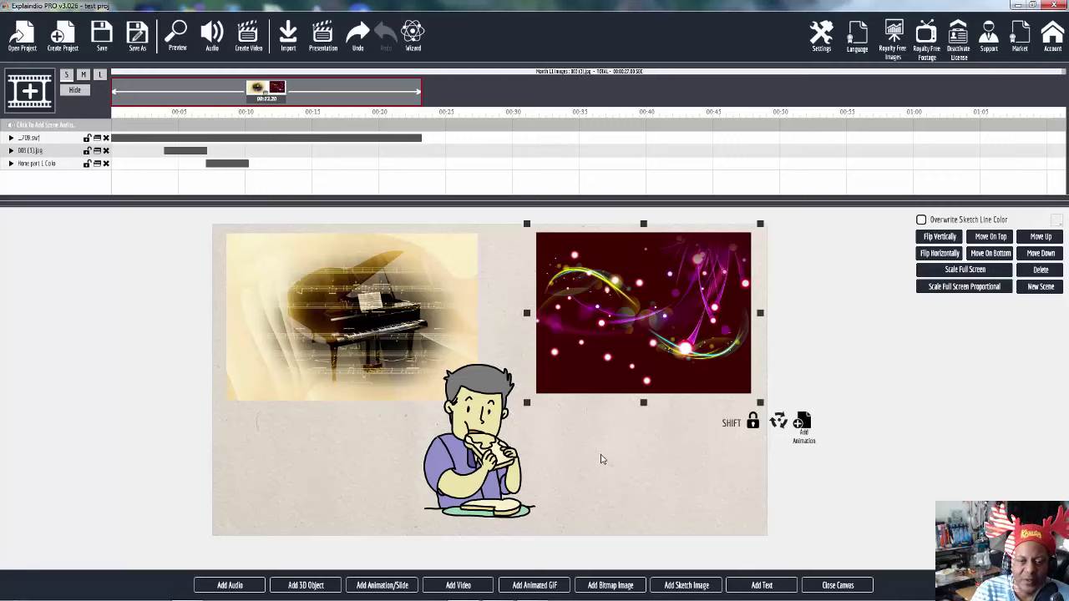
# Close the canvas and start a video export of the project at 1280x720 HD with export speed Stable
pyautogui.click(831, 586)
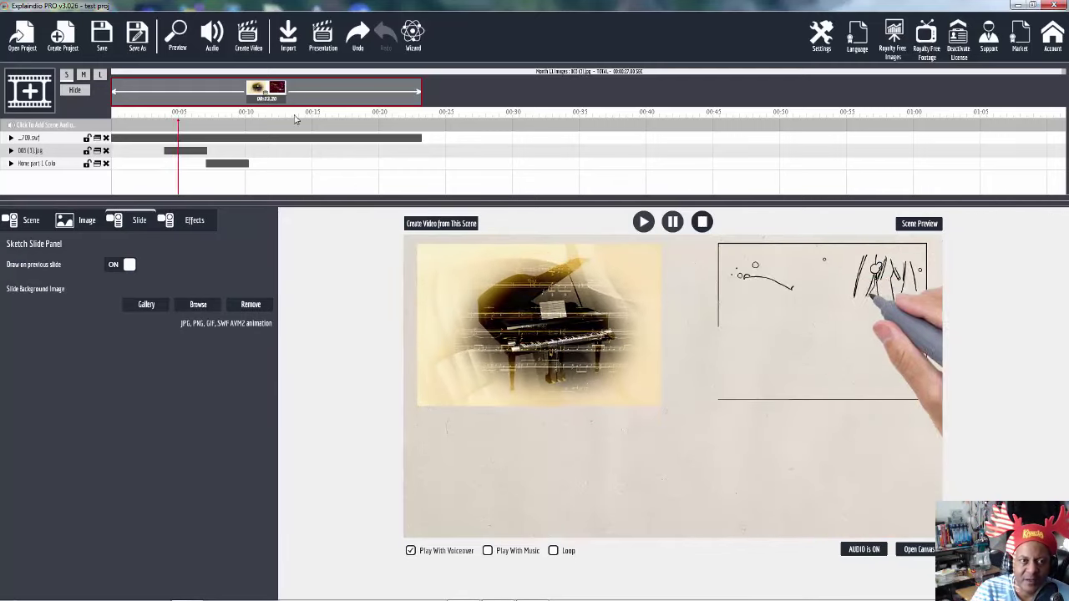
pyautogui.click(248, 43)
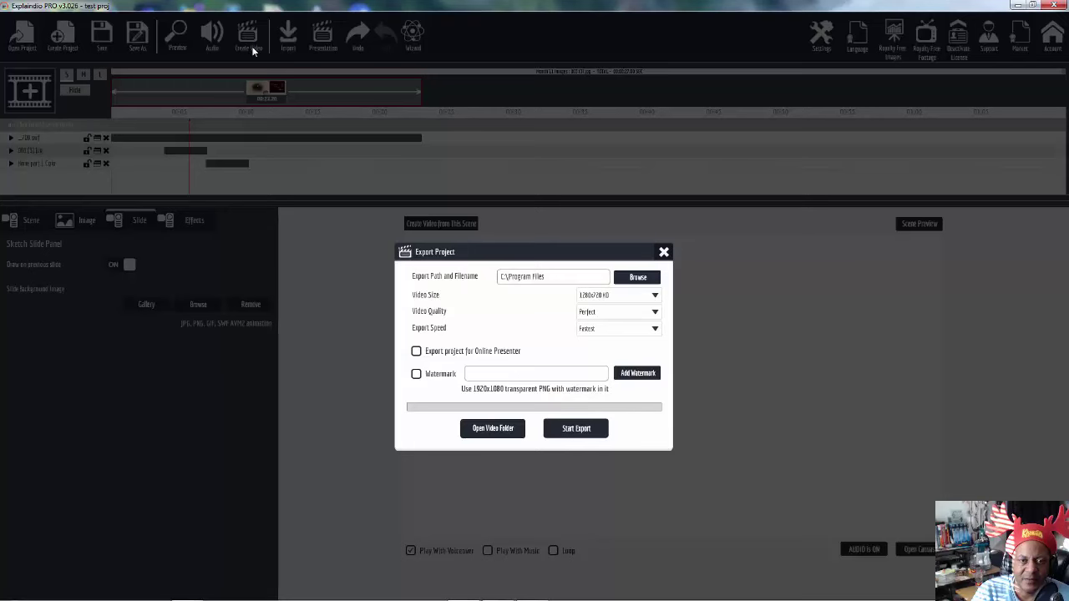
pyautogui.click(604, 332)
pyautogui.click(597, 343)
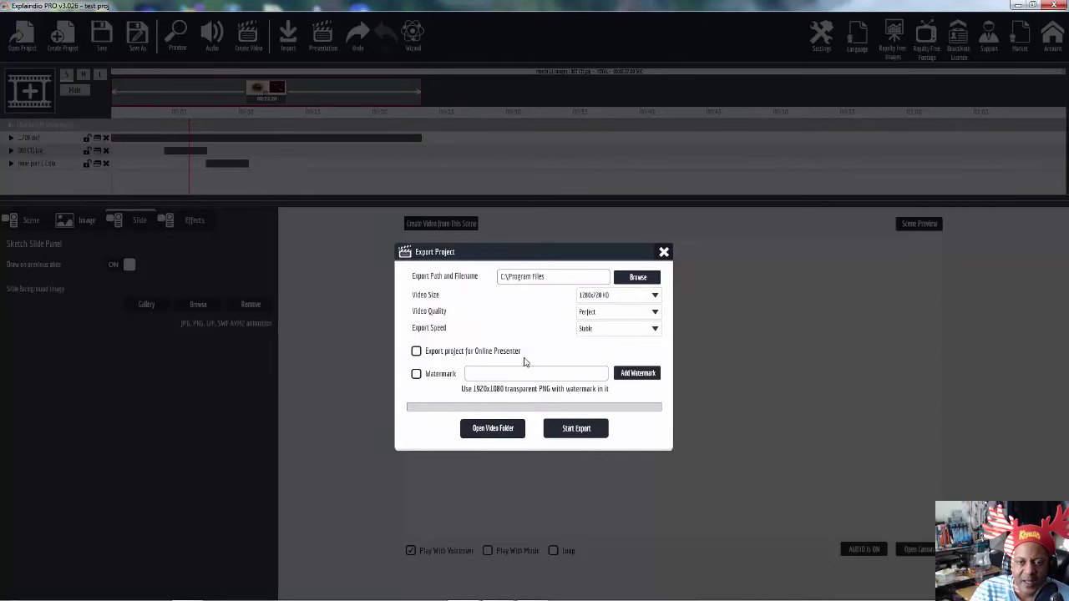
pyautogui.click(576, 430)
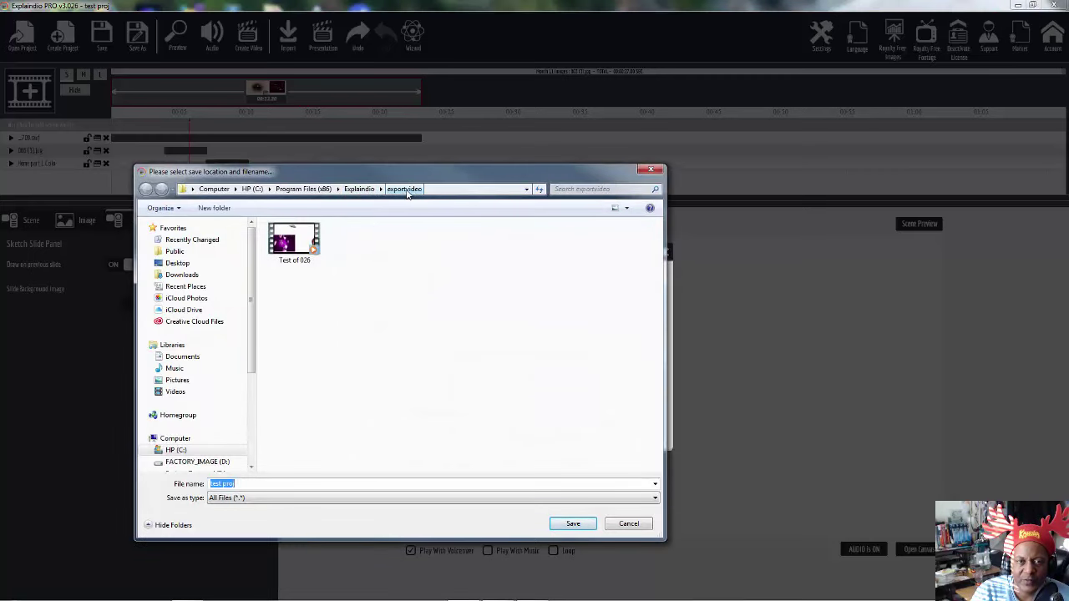
# Switch to Windows Explorer and examine the contents of Explaindio's exportvideo folder
pyautogui.hotkey('alt', 'Tab')
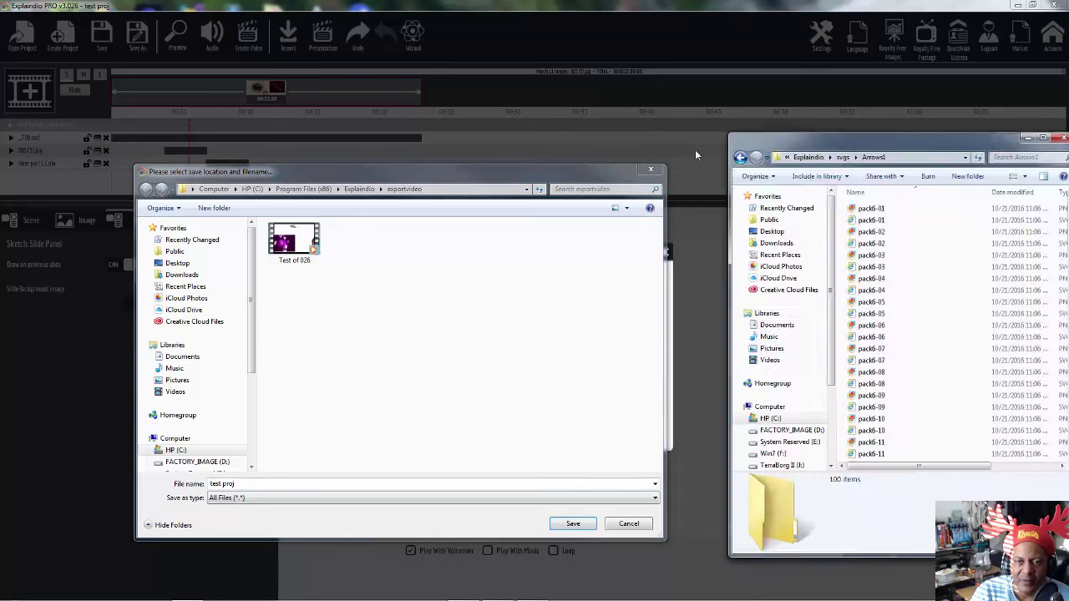
pyautogui.moveTo(831, 138); pyautogui.dragTo(696, 138)
pyautogui.click(678, 158)
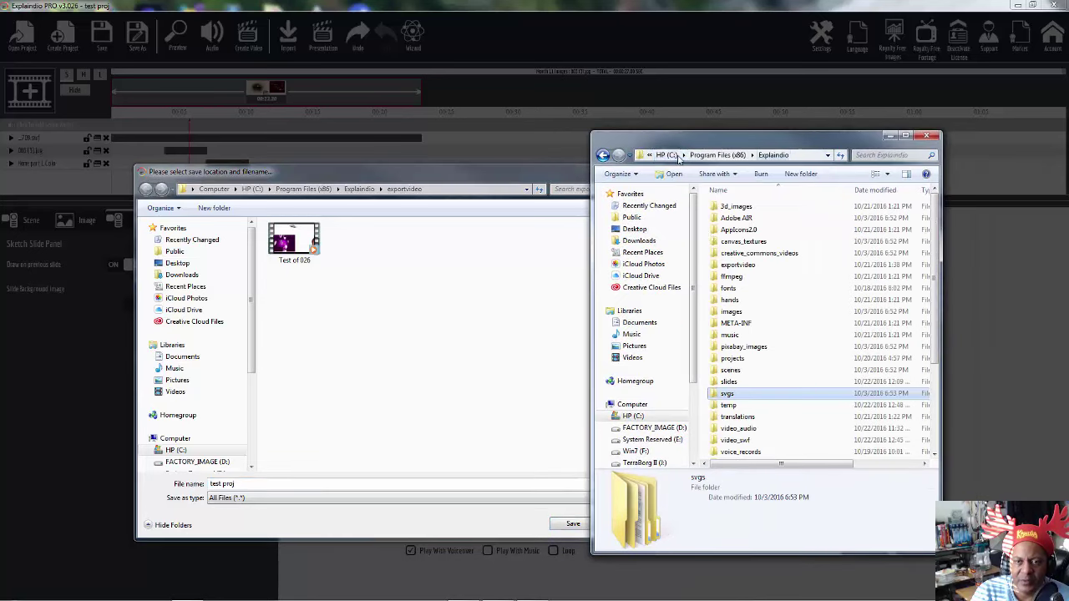
pyautogui.doubleClick(740, 266)
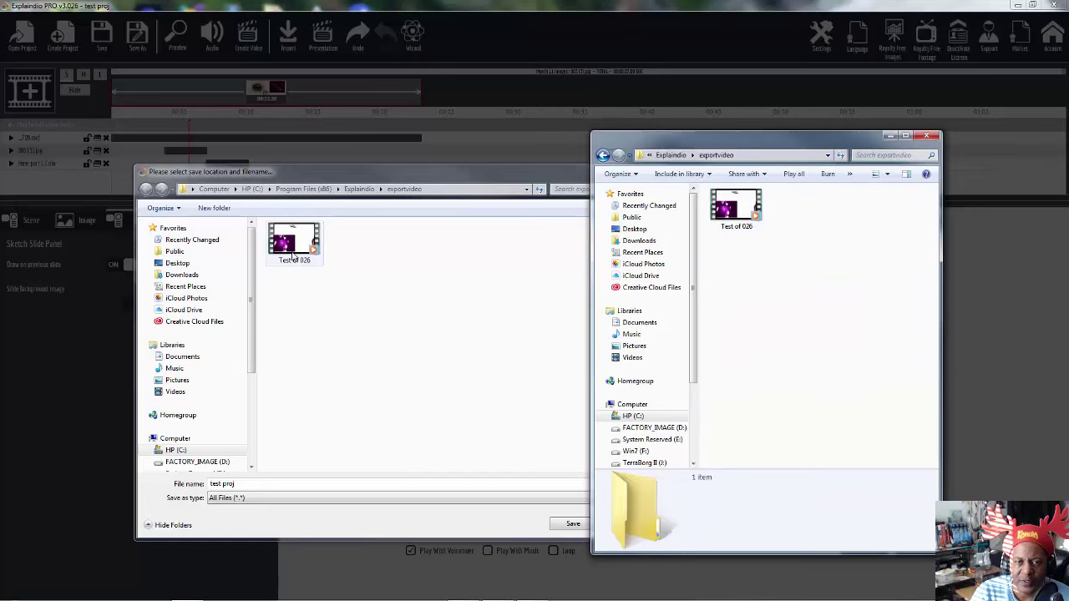
pyautogui.click(926, 135)
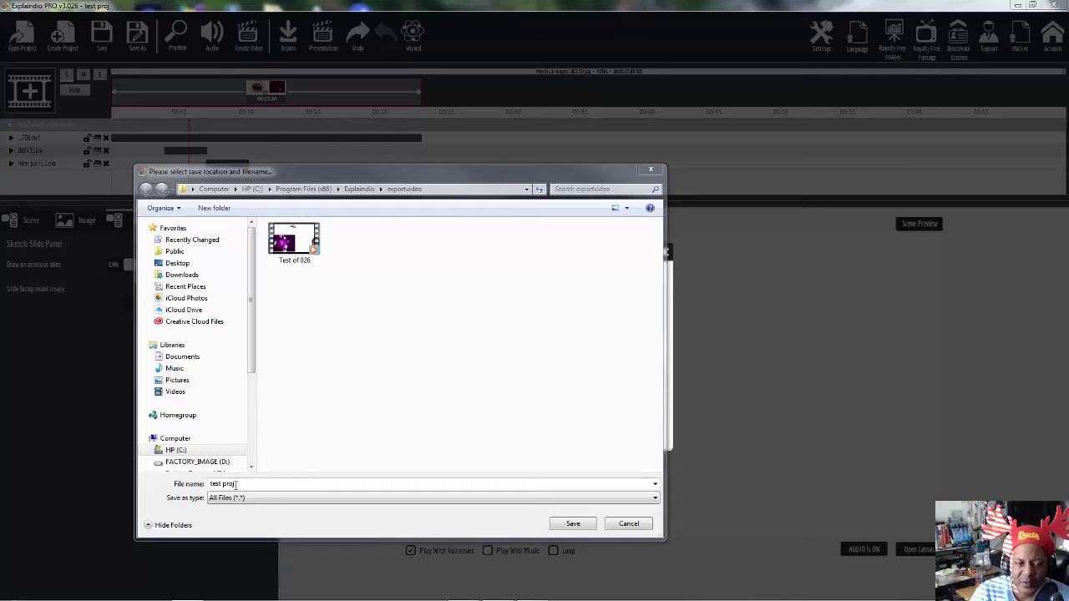
# Name the exported video My Test and save it in the exportvideo folder
pyautogui.moveTo(236, 484); pyautogui.dragTo(200, 485)
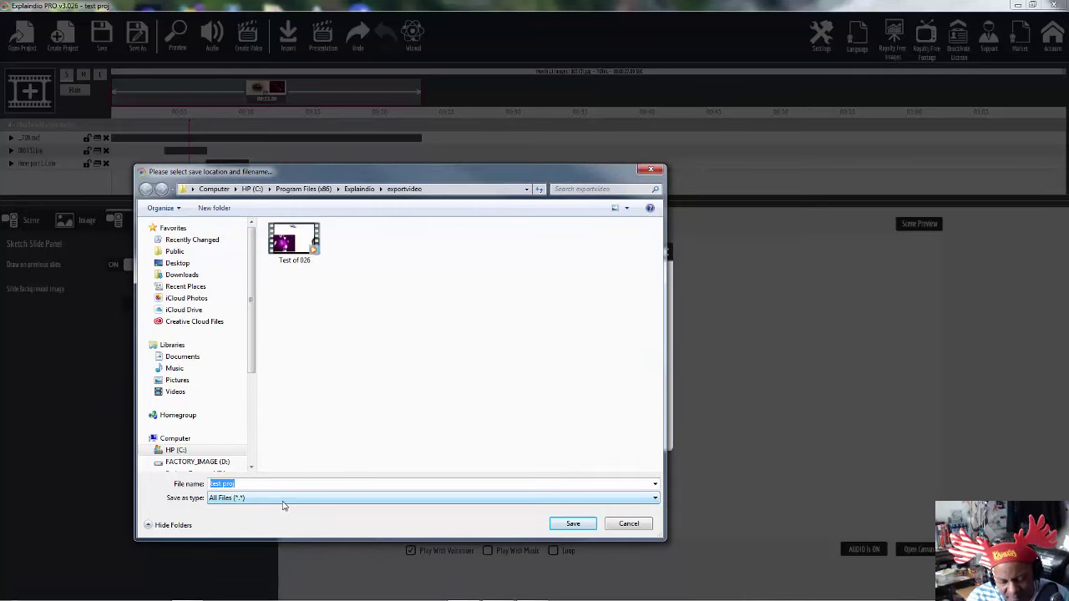
pyautogui.write('My Test')
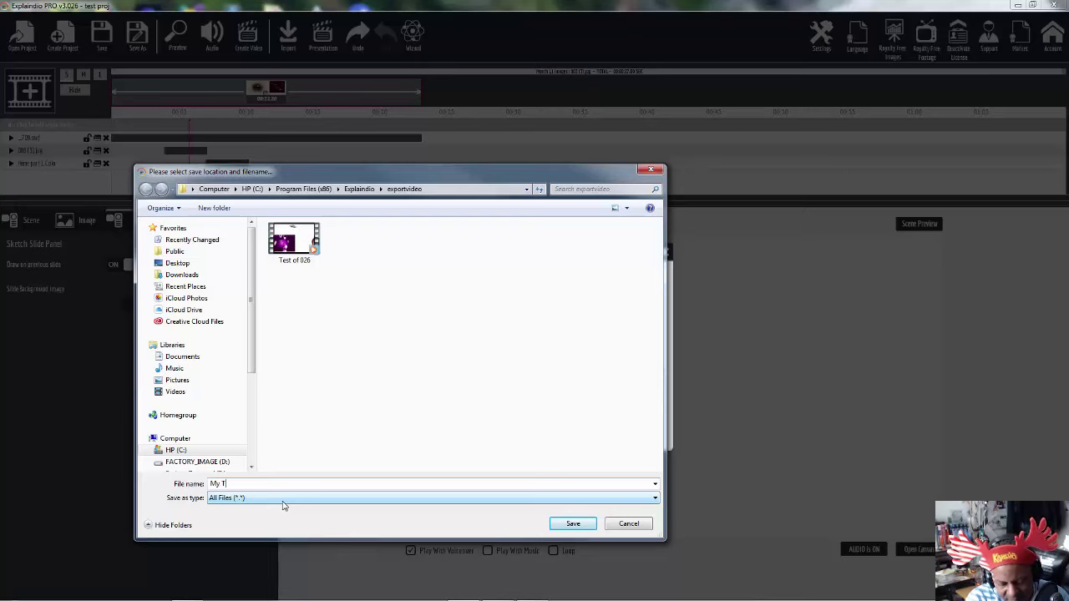
pyautogui.click(570, 524)
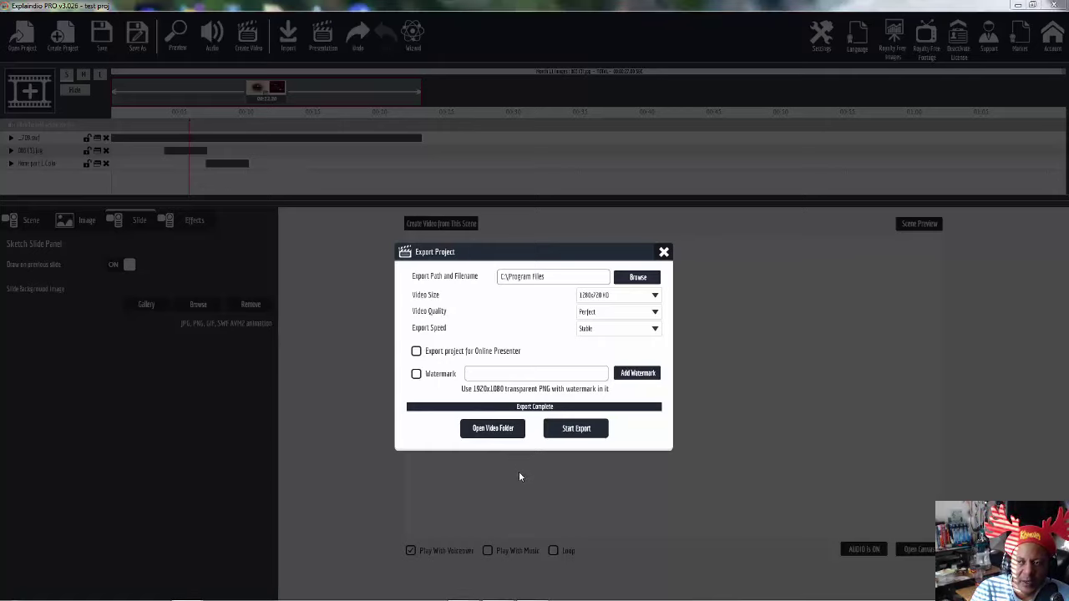
# Leave the export settings and watch the exported My Test video from the exportvideo folder
pyautogui.click(664, 254)
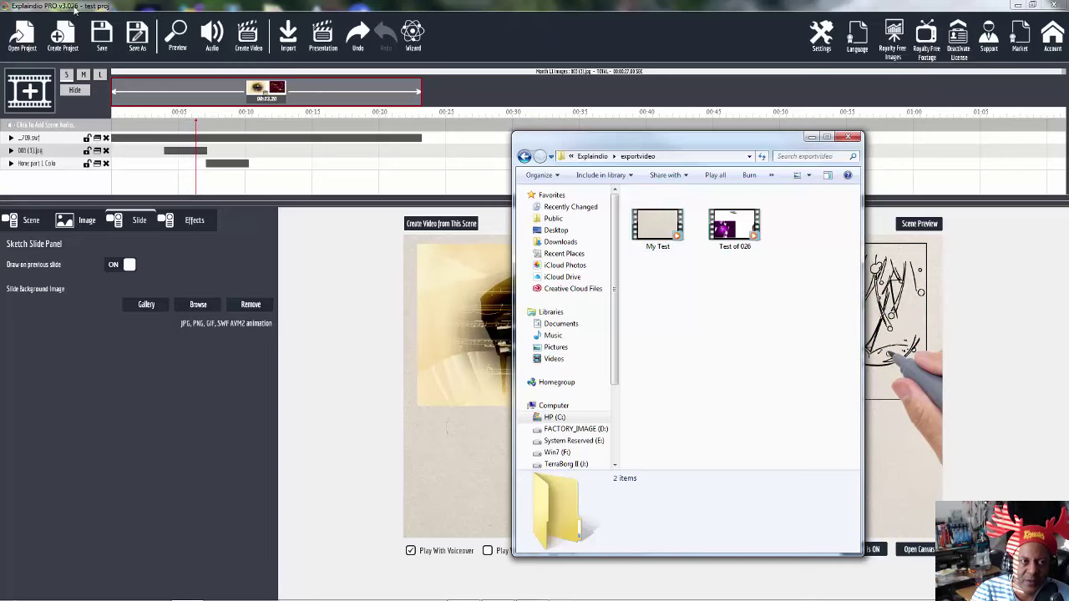
pyautogui.click(656, 240)
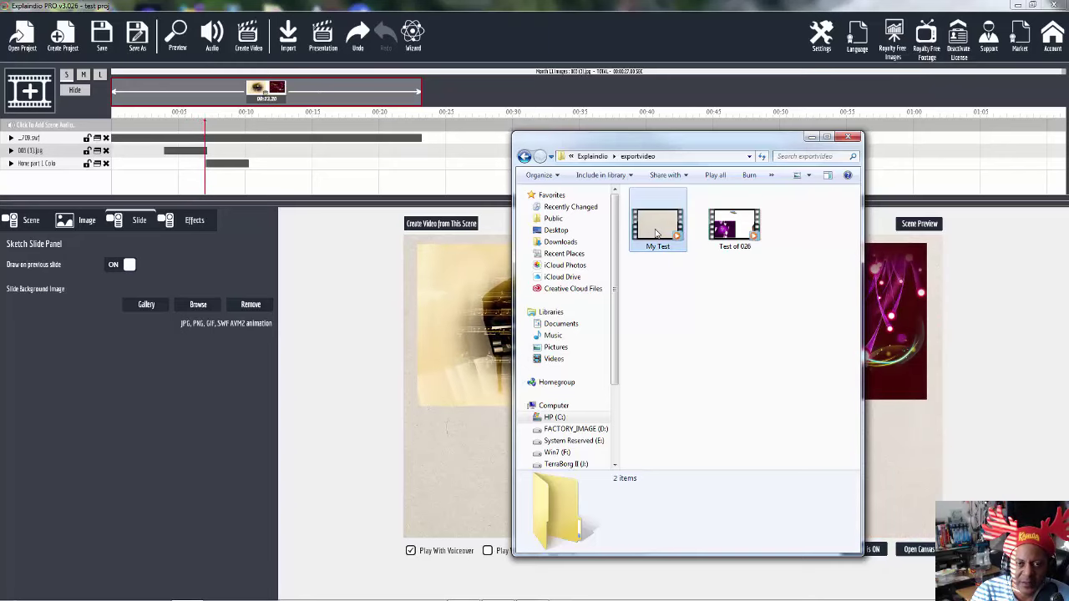
pyautogui.click(588, 176)
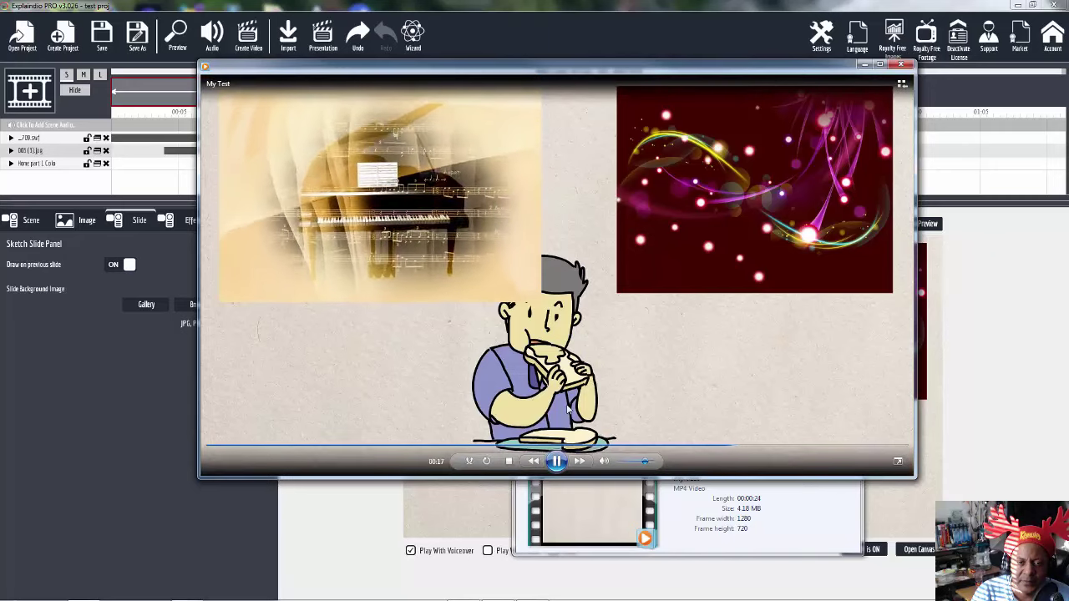
pyautogui.click(555, 464)
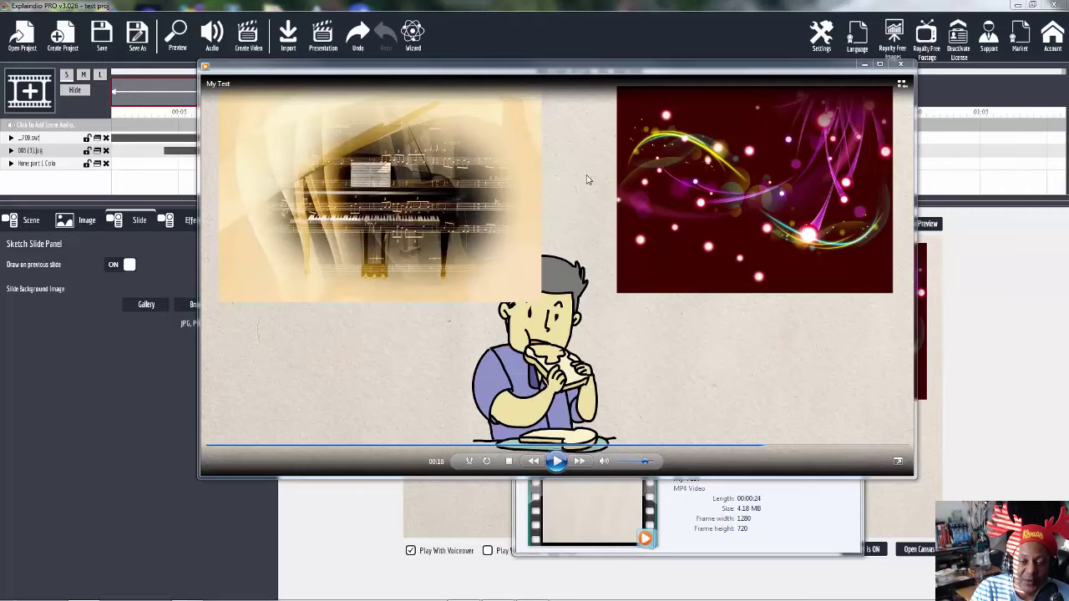
pyautogui.click(902, 65)
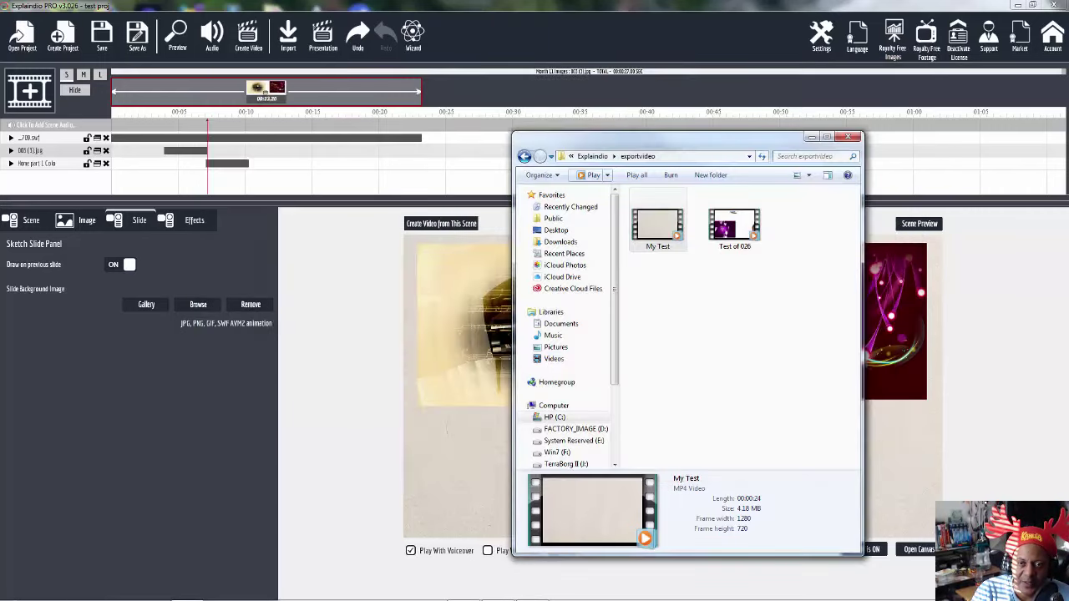
pyautogui.moveTo(644, 142); pyautogui.dragTo(1068, 142)
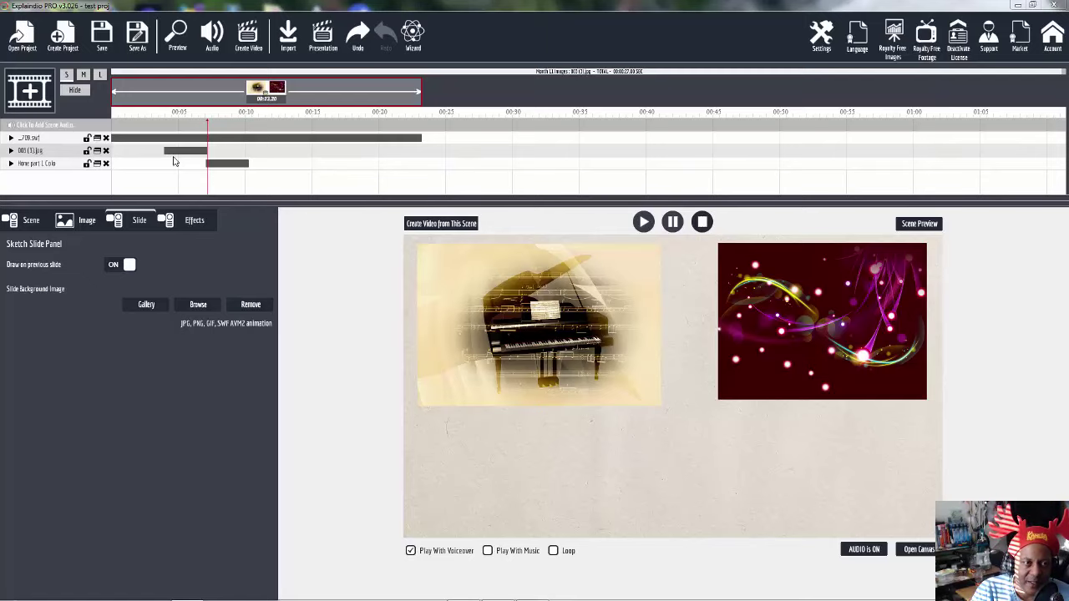
# Create a new scene with a default text element in the canvas's upper part, using the Alfa Slab One font
pyautogui.click(30, 92)
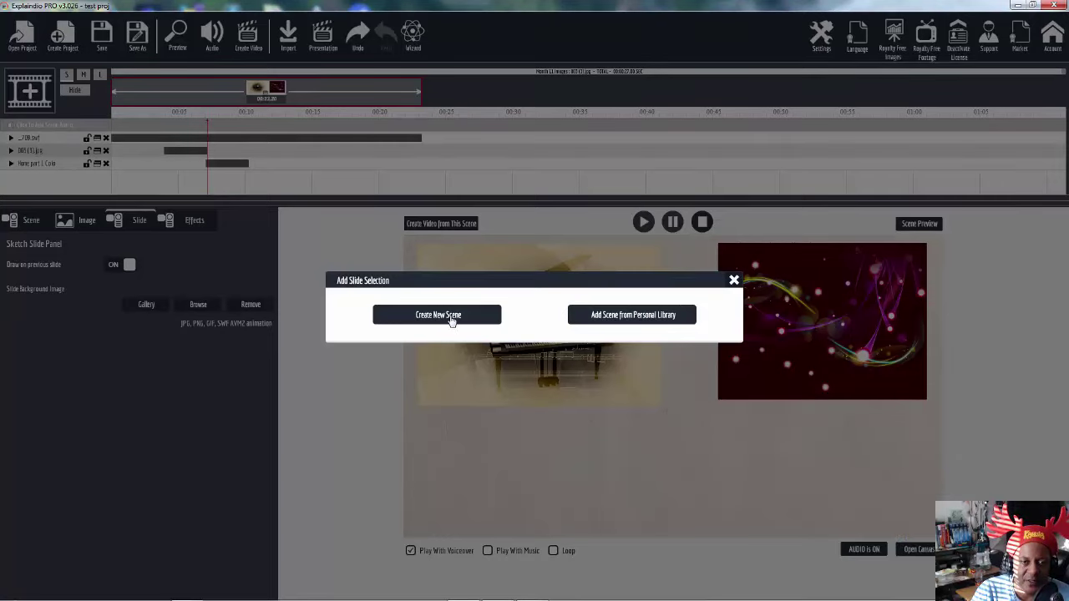
pyautogui.click(451, 319)
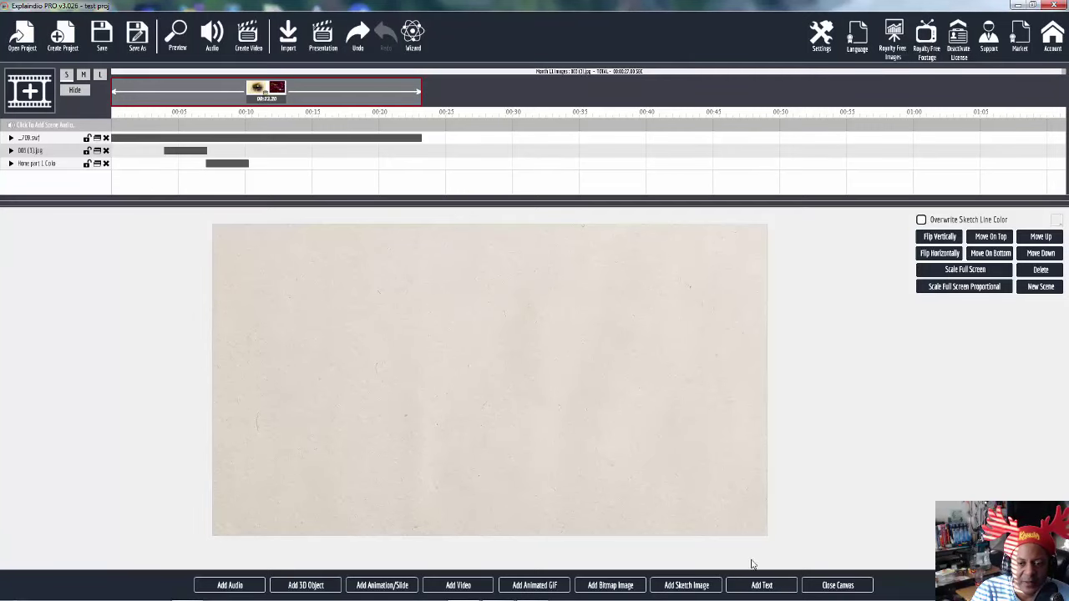
pyautogui.click(762, 586)
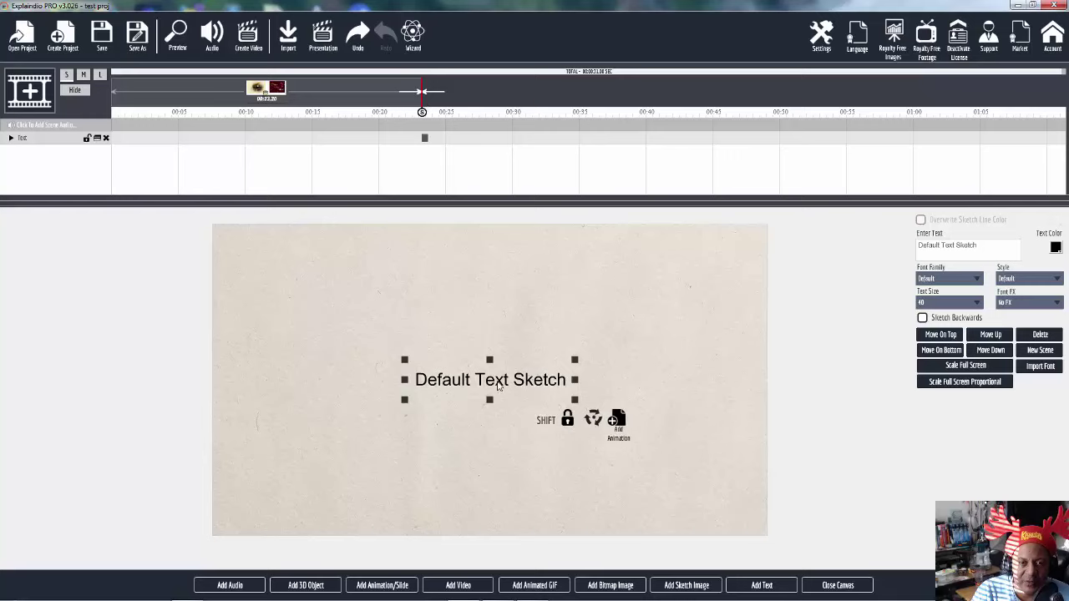
pyautogui.moveTo(499, 373)
pyautogui.mouseDown()
pyautogui.moveTo(499, 314)
pyautogui.moveTo(464, 291)
pyautogui.mouseUp()
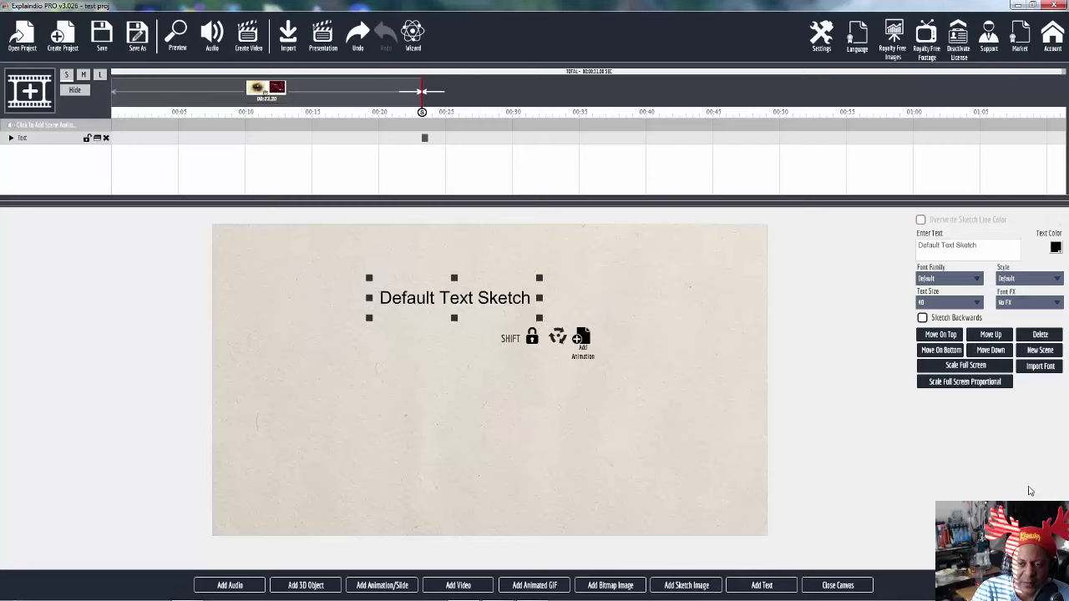
pyautogui.click(958, 282)
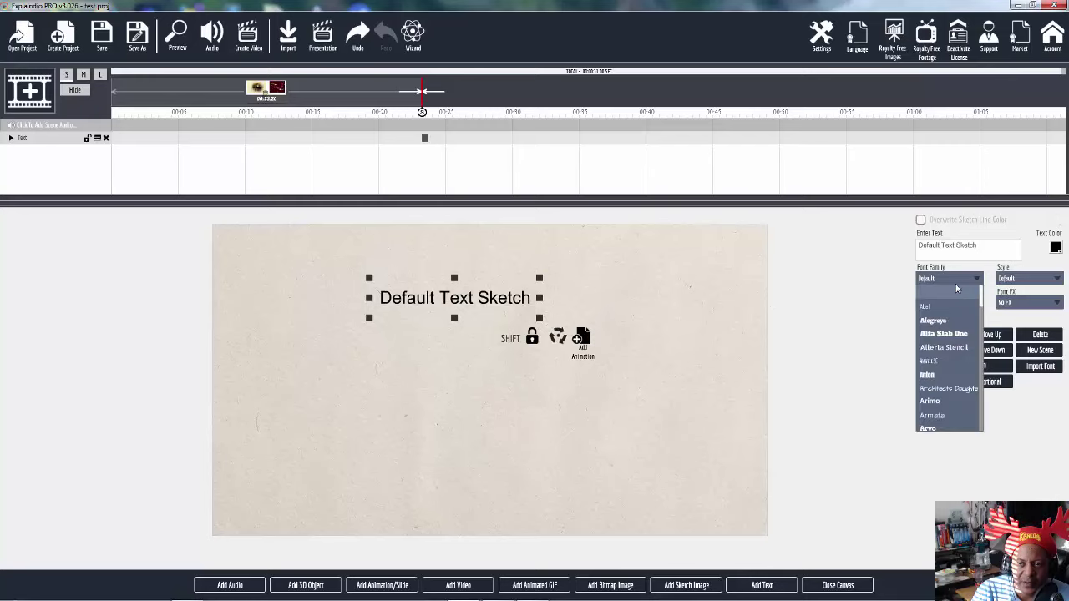
pyautogui.click(955, 335)
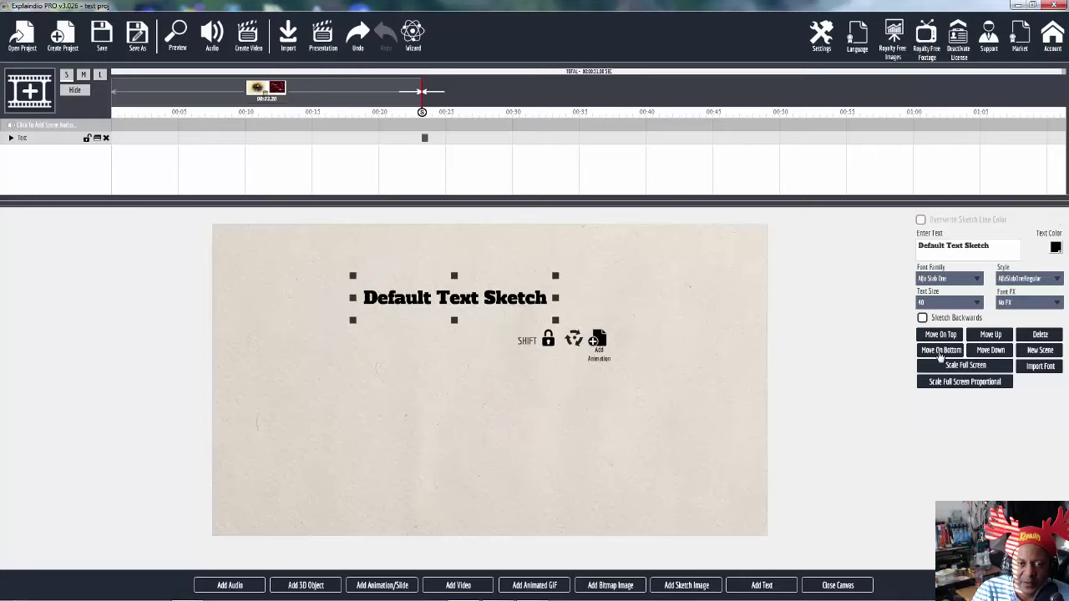
# Close the canvas and add a Sketch By Hand effect to the text element
pyautogui.click(848, 585)
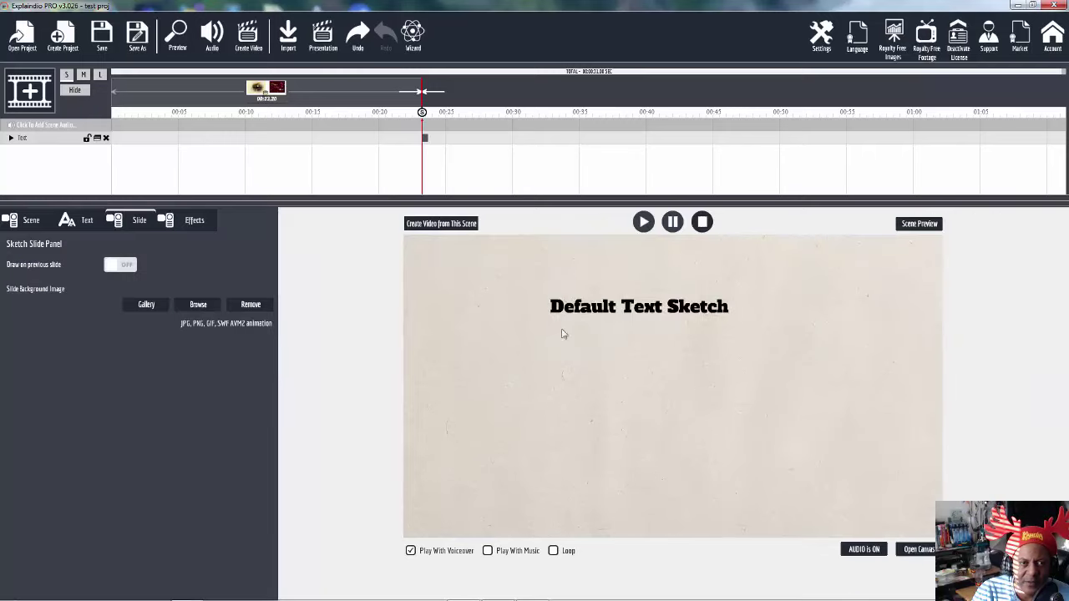
pyautogui.click(10, 138)
pyautogui.click(46, 152)
pyautogui.moveTo(127, 161)
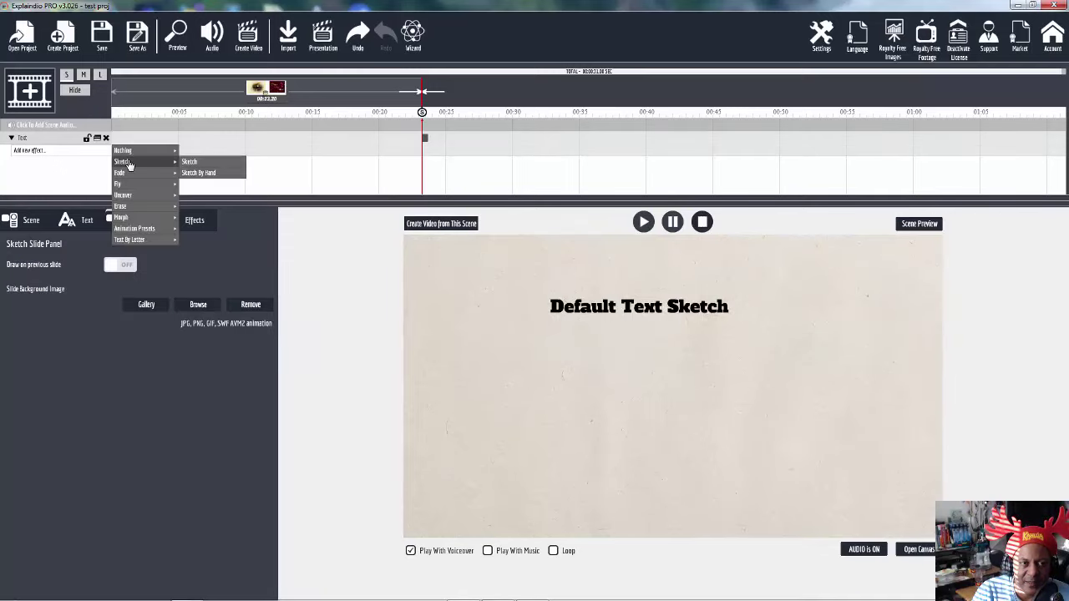
pyautogui.click(203, 174)
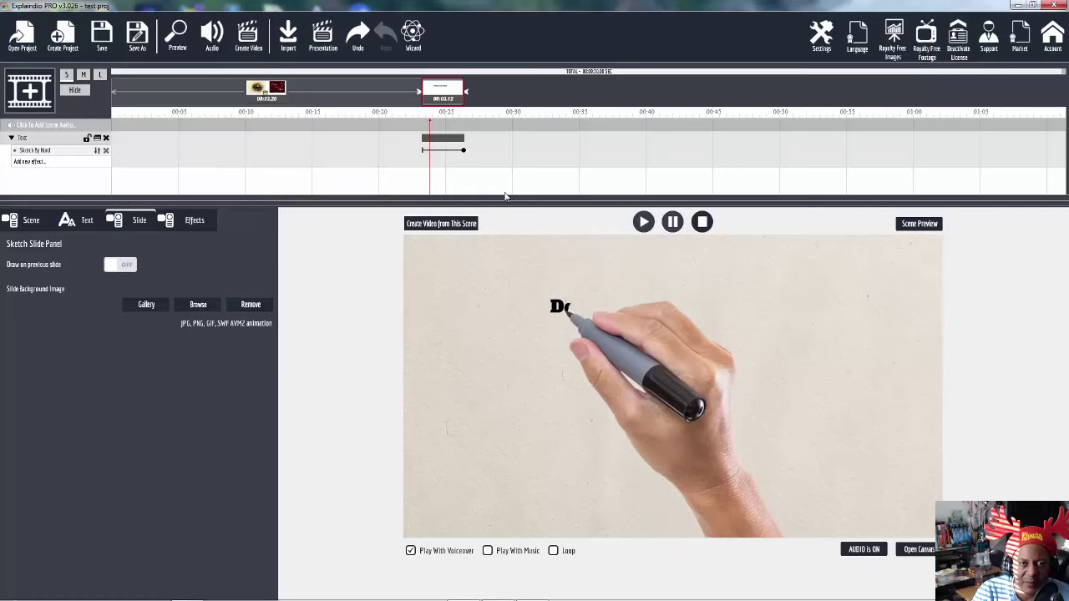